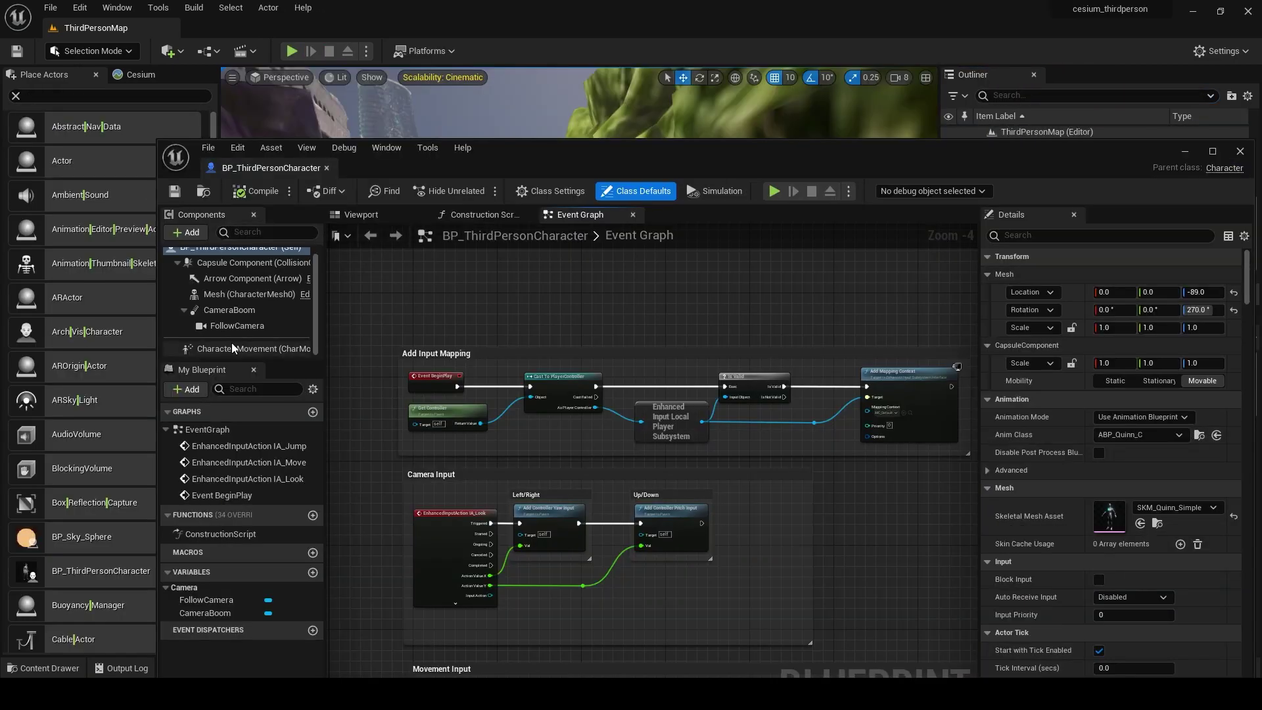
{"action": "left_click", "coordinate": [232, 349]}
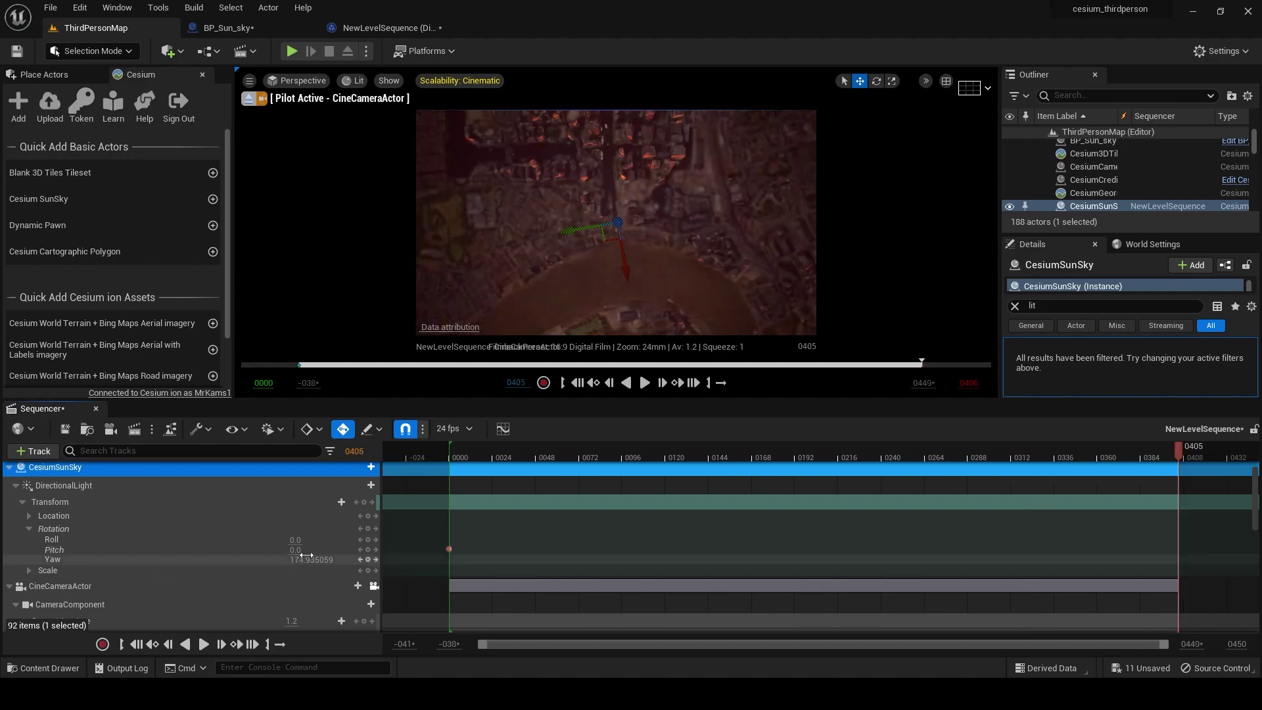
{"action": "left_click", "coordinate": [53, 551]}
{"action": "left_click_drag", "start_coordinate": [1097, 483], "coordinate": [578, 555]}
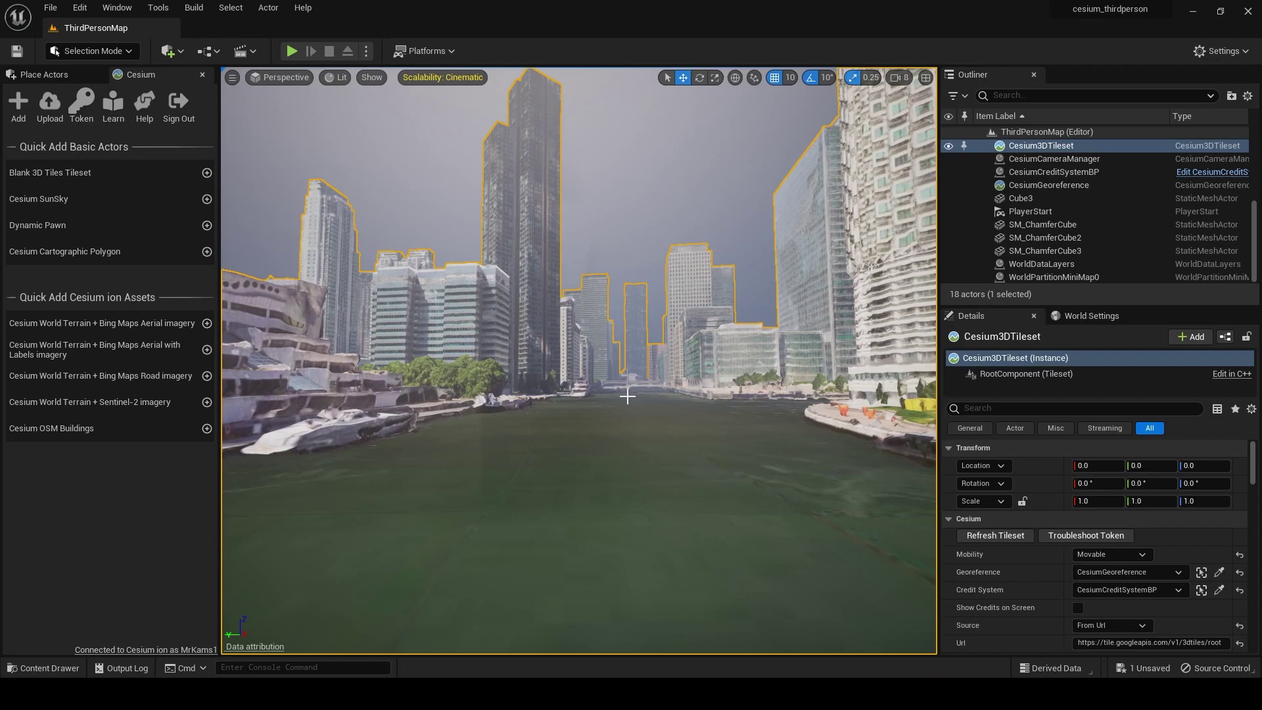
Step: Review the blueprint templates offered under Add Feature or Content Pack, and close the dialog without adding any
{"action": "key", "text": "Escape"}
{"action": "key", "text": "ctrl+space"}
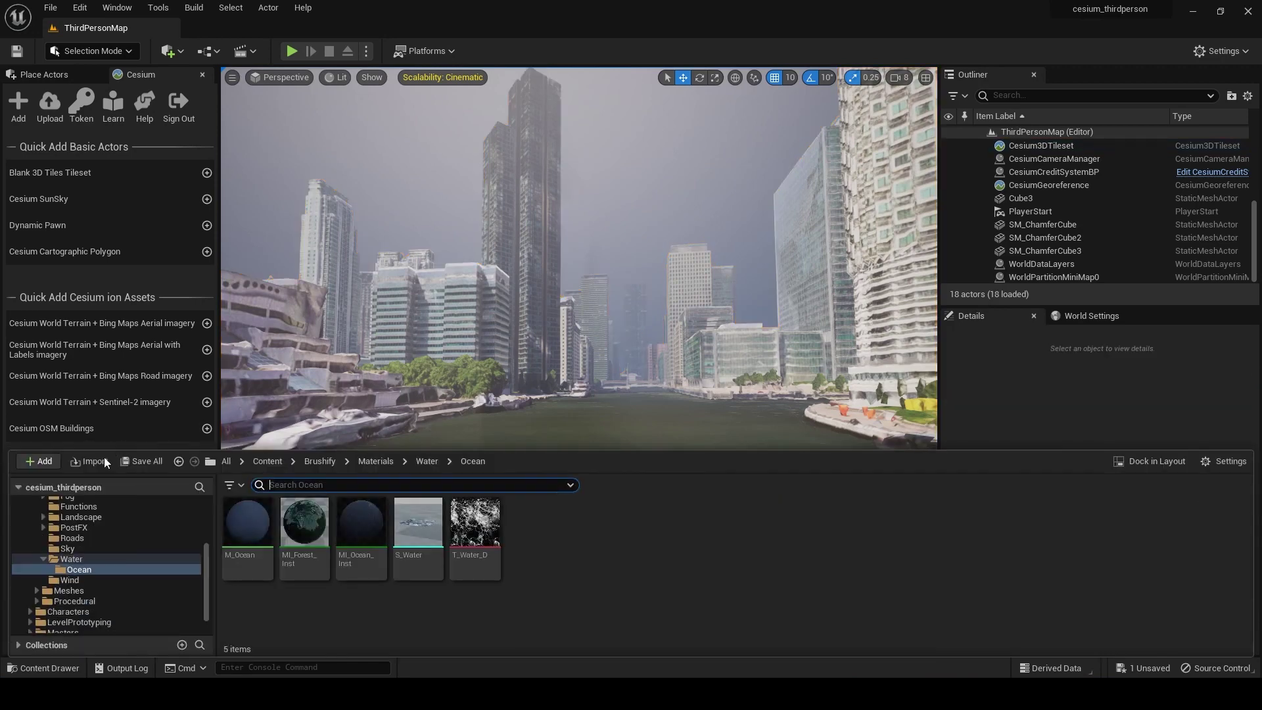
{"action": "key", "text": "ctrl+z"}
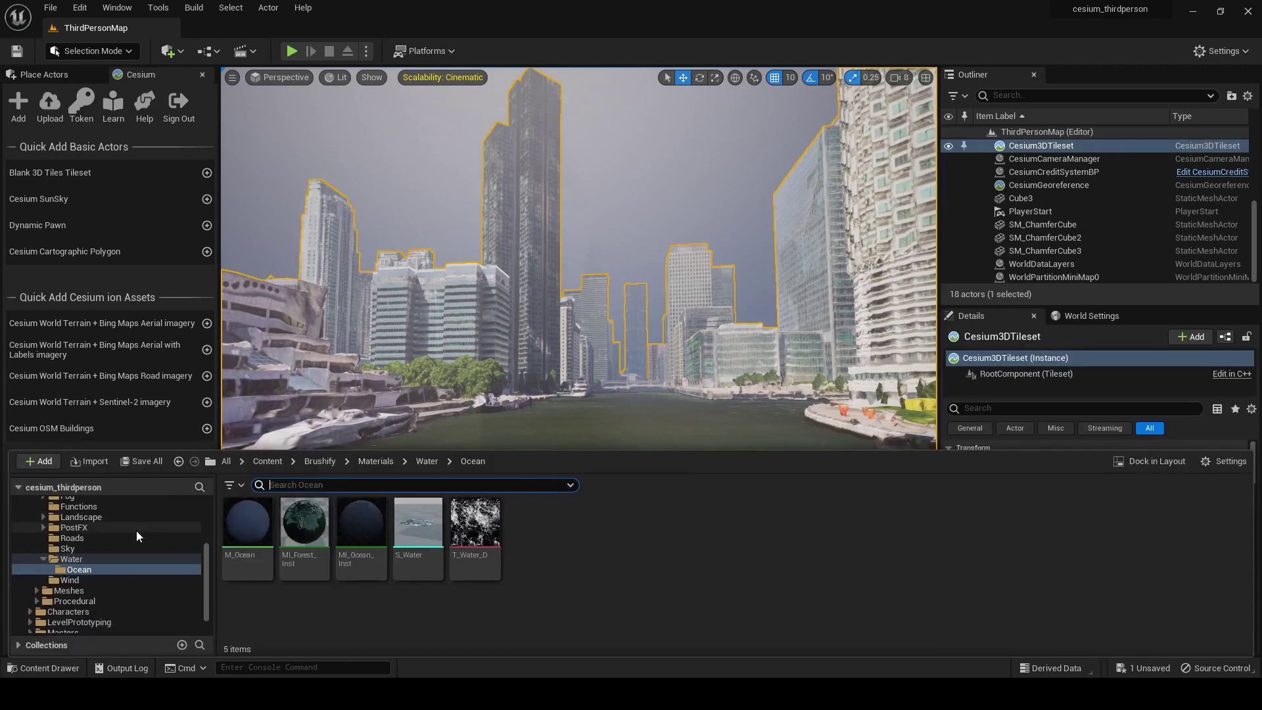
{"action": "left_click", "coordinate": [38, 462]}
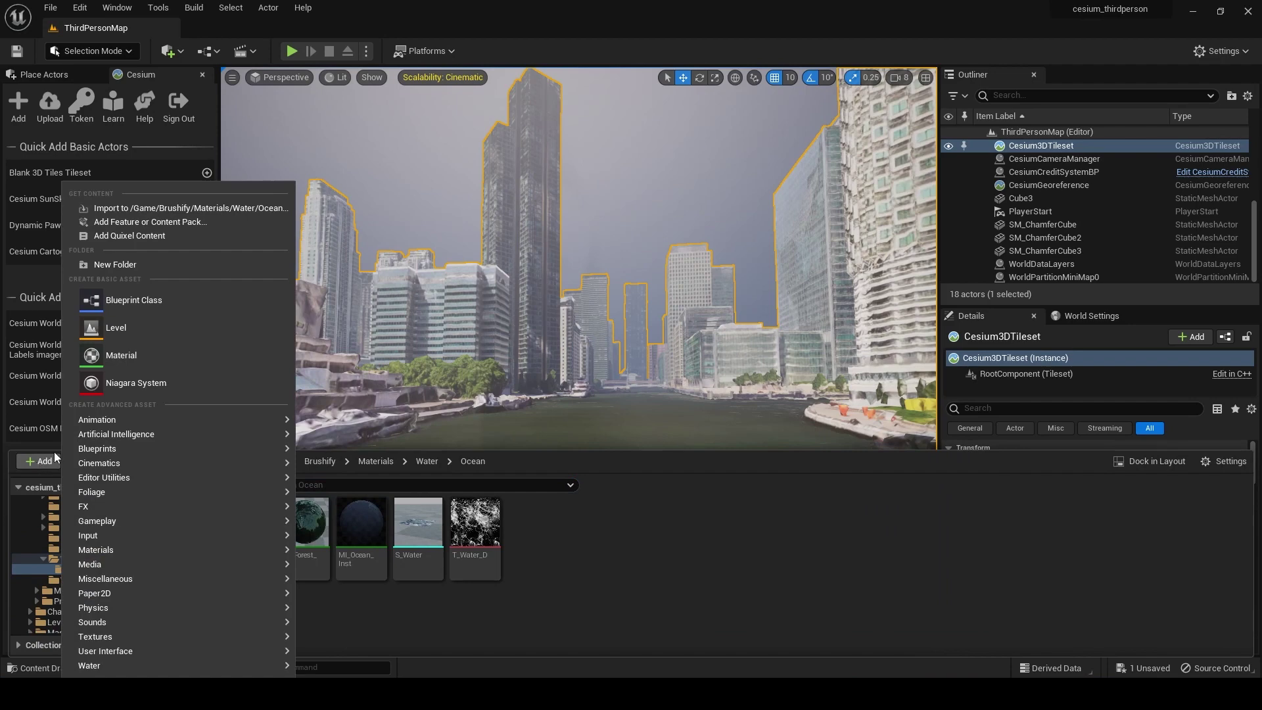
{"action": "left_click", "coordinate": [143, 222]}
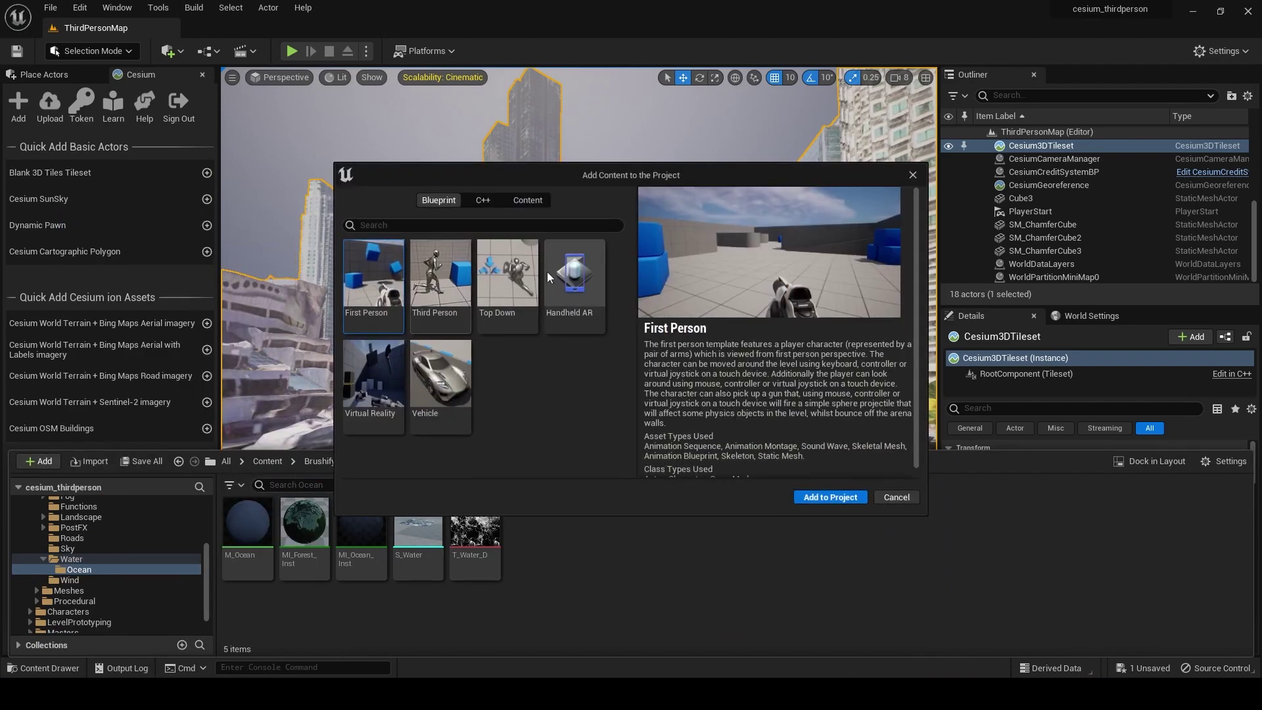
{"action": "left_click", "coordinate": [913, 175]}
Step: Check the GameMode Override choices in the World Settings, keeping BP_ThirdPersonGameMode
{"action": "left_click", "coordinate": [1088, 316]}
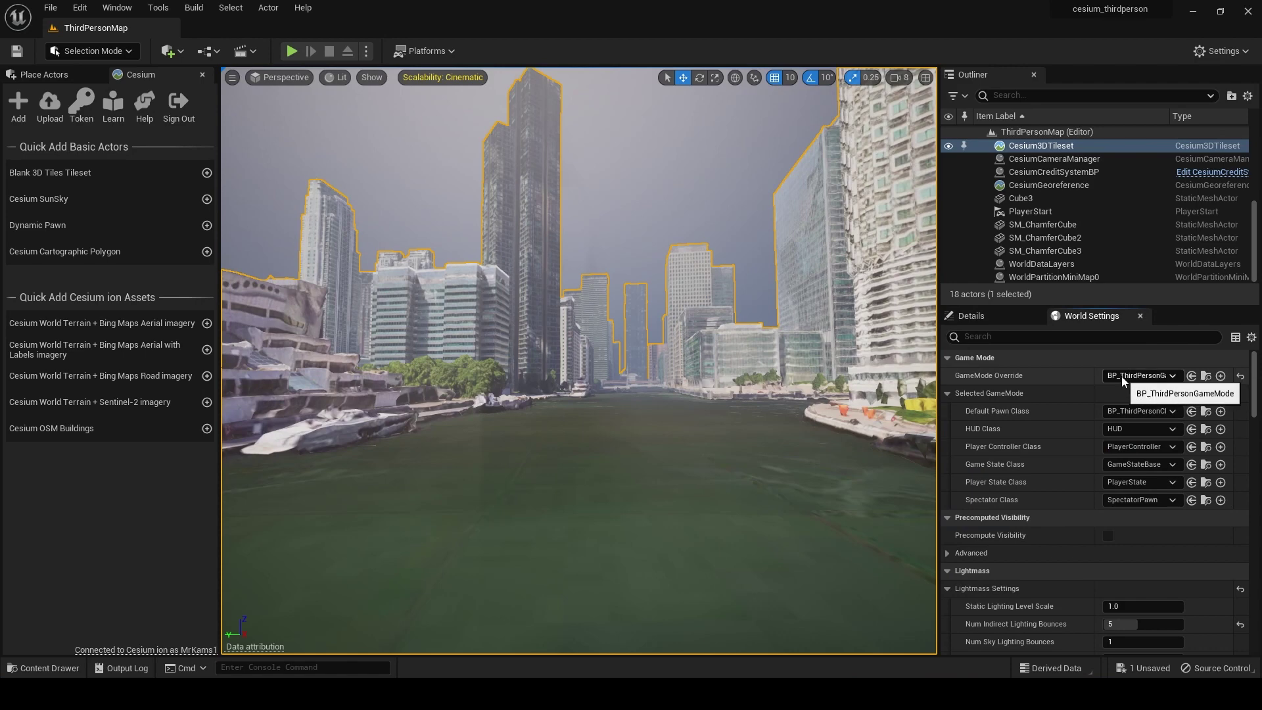
{"action": "left_click", "coordinate": [1143, 376]}
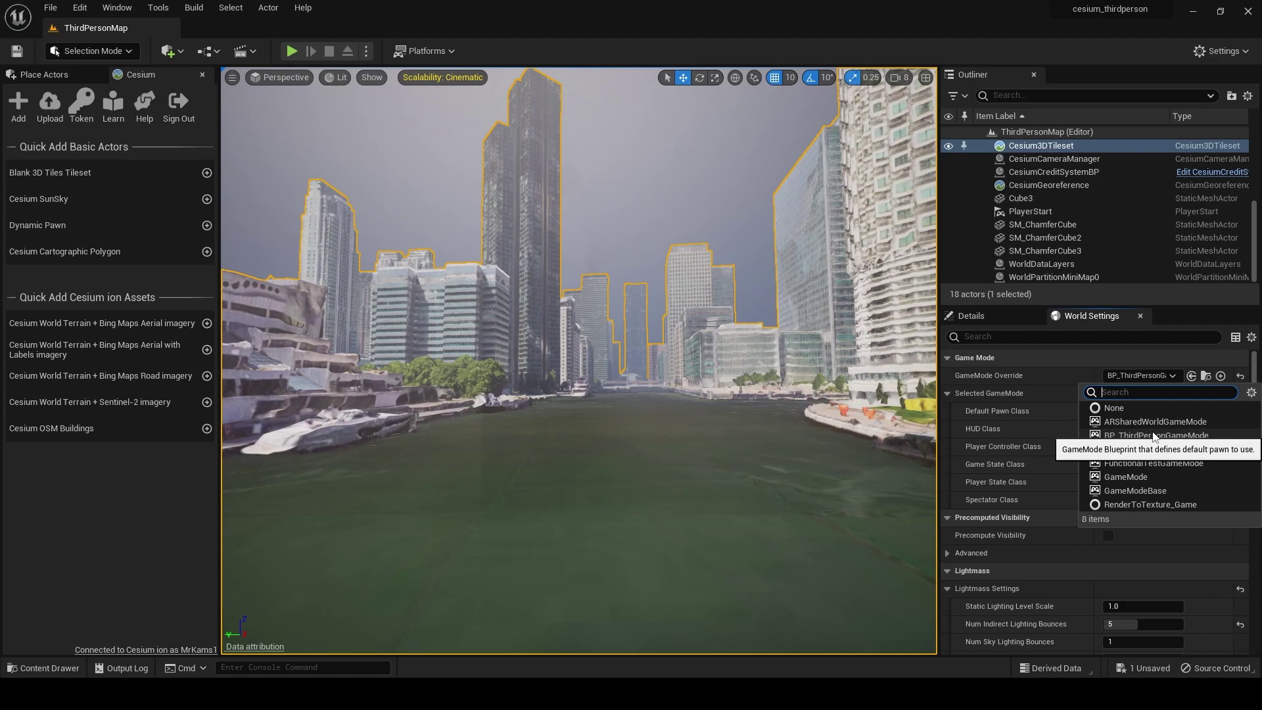
{"action": "left_click", "coordinate": [1062, 379]}
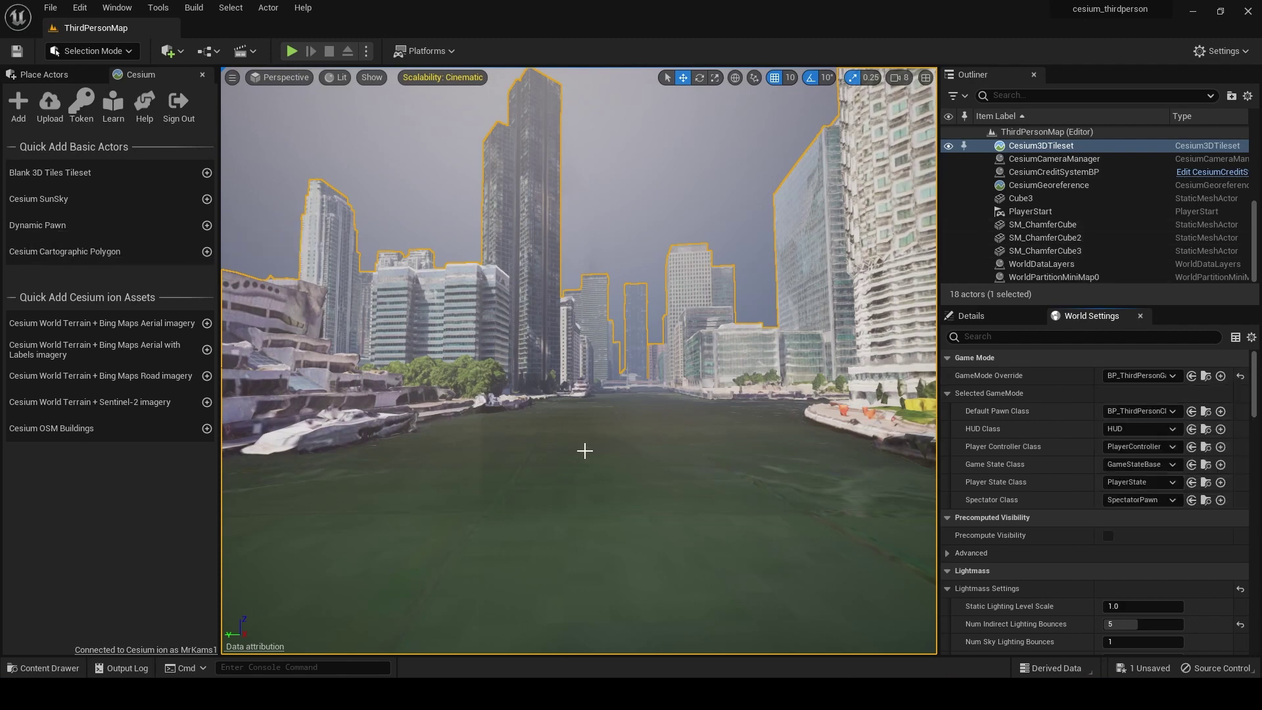
Step: Find the Player Start actor among the placeable actors by searching for "player"
{"action": "right_click_drag", "start_coordinate": [579, 360], "coordinate": [581, 379]}
{"action": "left_click", "coordinate": [38, 76]}
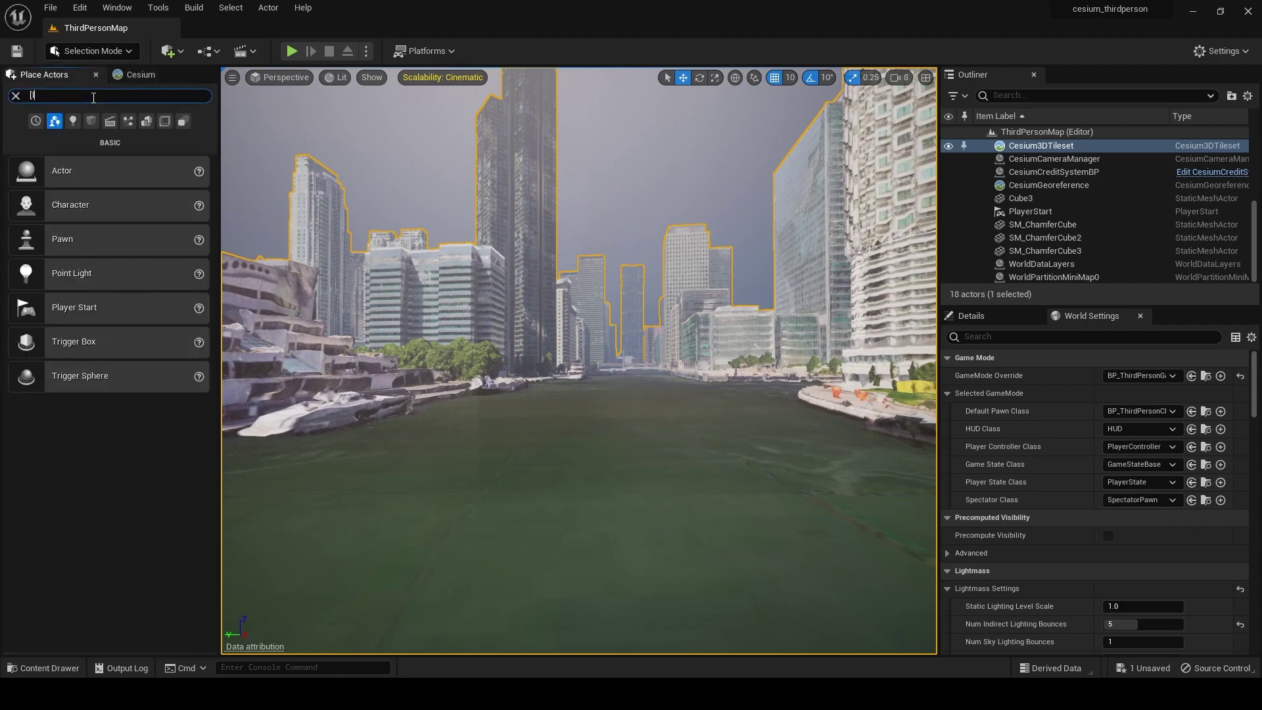
{"action": "type", "text": "player"}
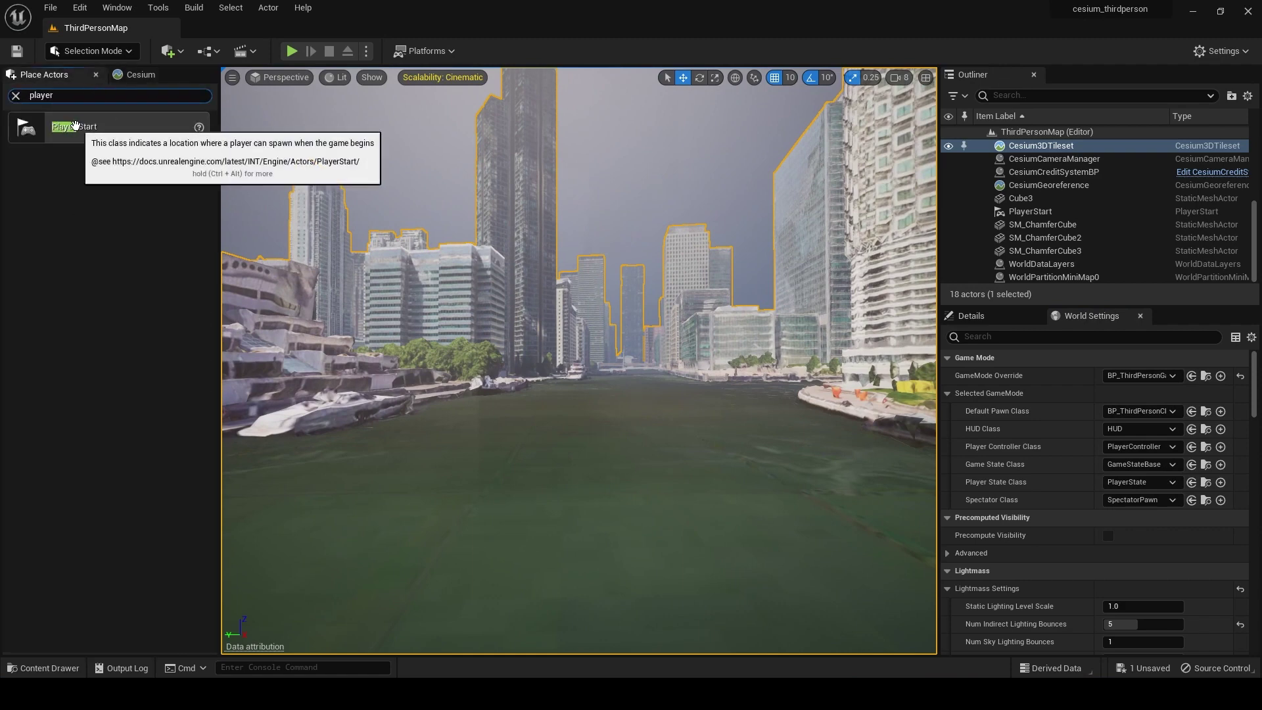
{"action": "left_click_drag", "start_coordinate": [75, 125], "coordinate": [355, 234]}
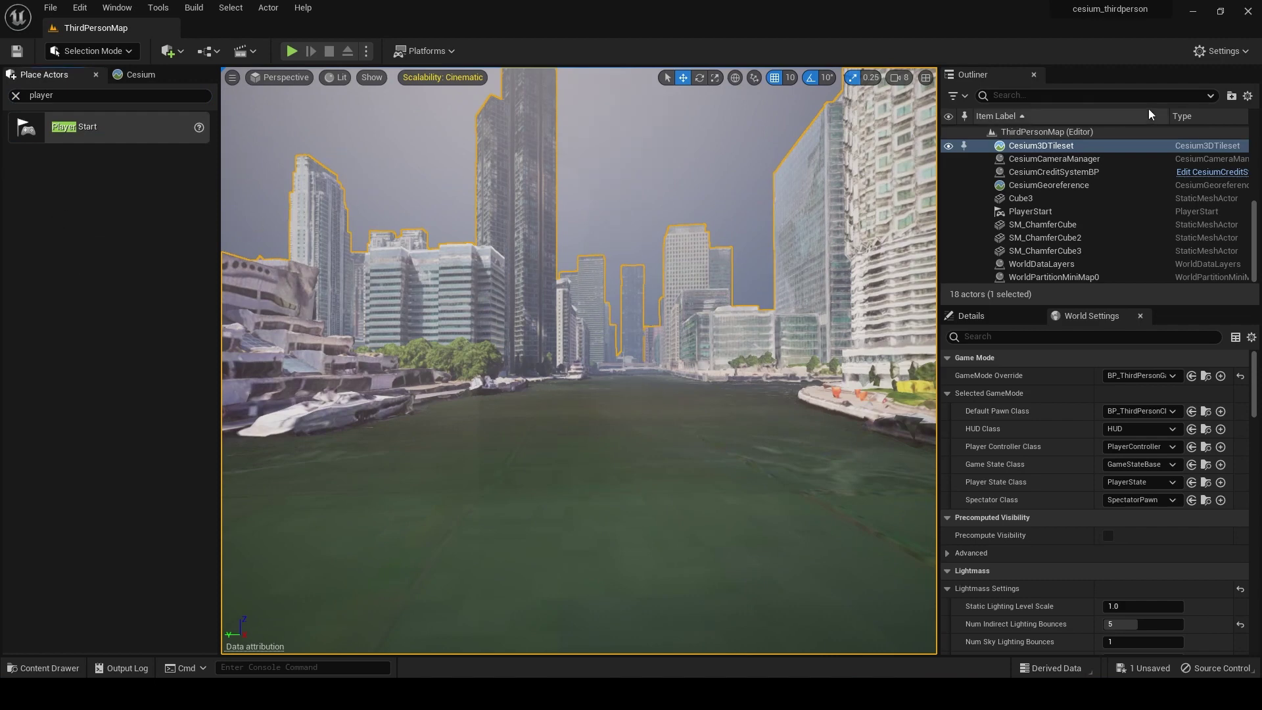
Step: Find the existing PlayerStart in the Outliner by searching for "player", select it and focus on it
{"action": "left_click", "coordinate": [1070, 99]}
{"action": "type", "text": "player"}
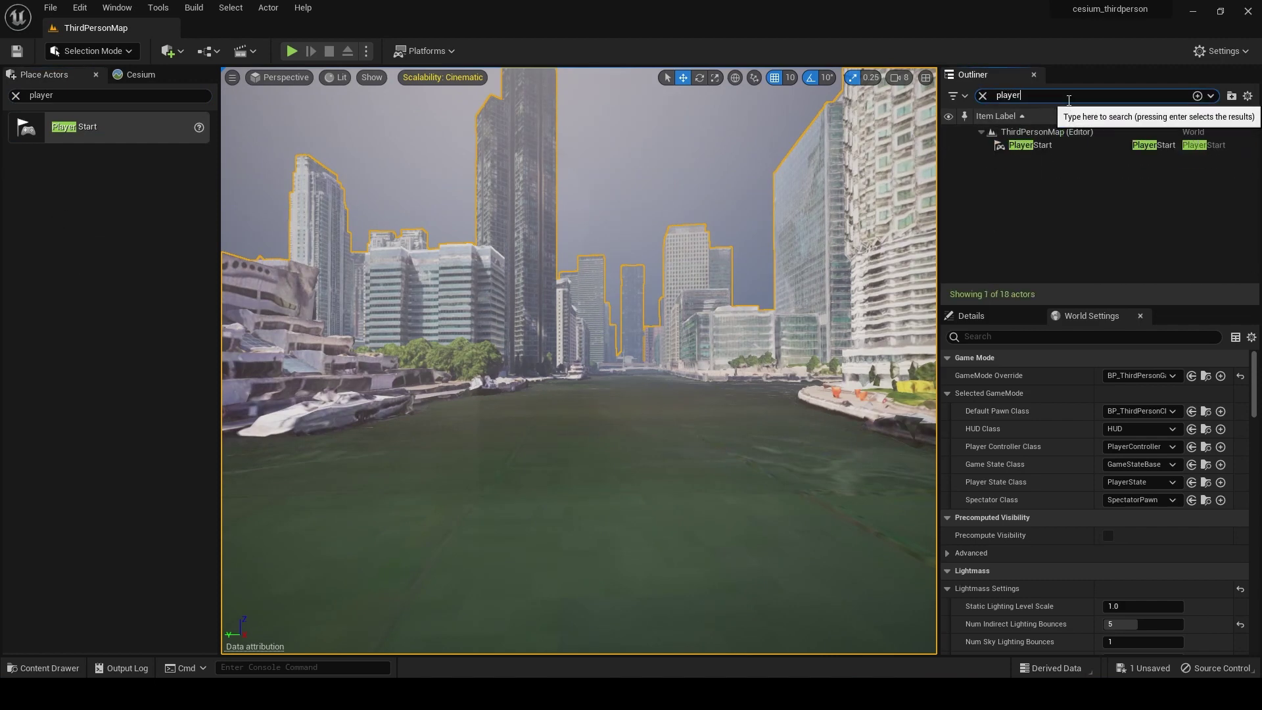
{"action": "left_click", "coordinate": [1056, 145]}
{"action": "key", "text": "f"}
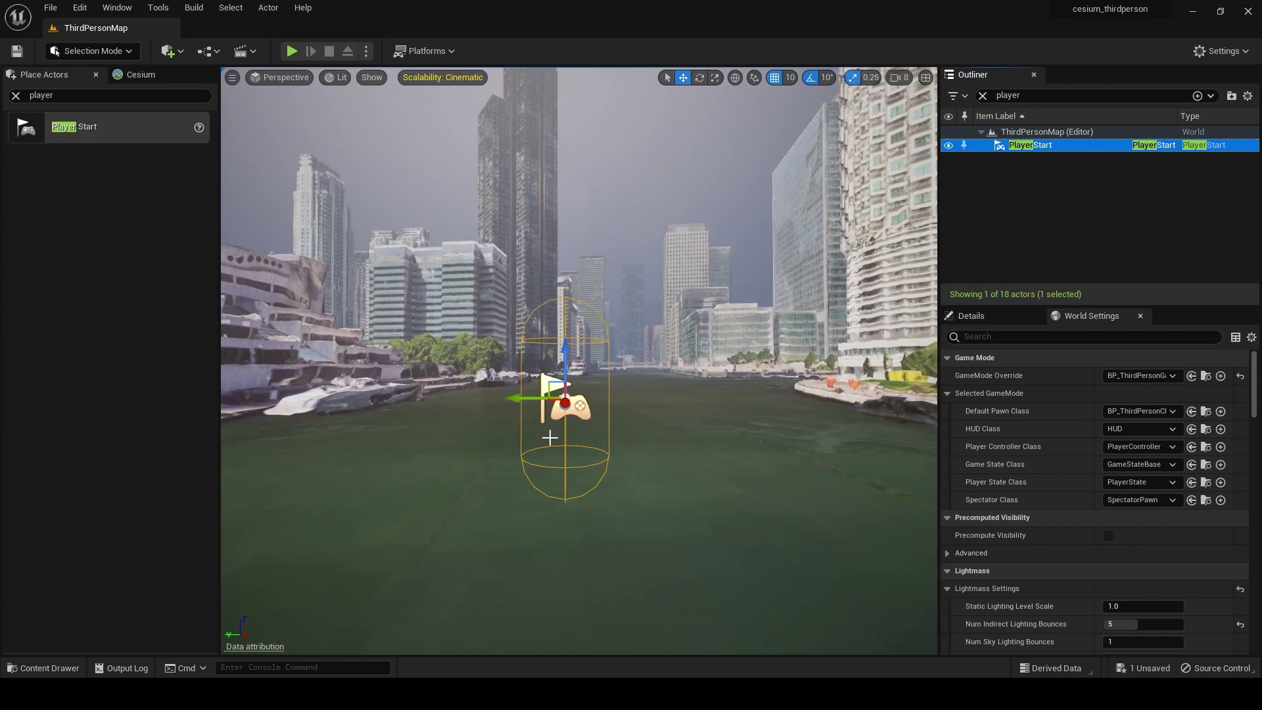
Step: Play-test the level by moving the third-person character from its starting cube through the city, and end the session
{"action": "left_click", "coordinate": [293, 52]}
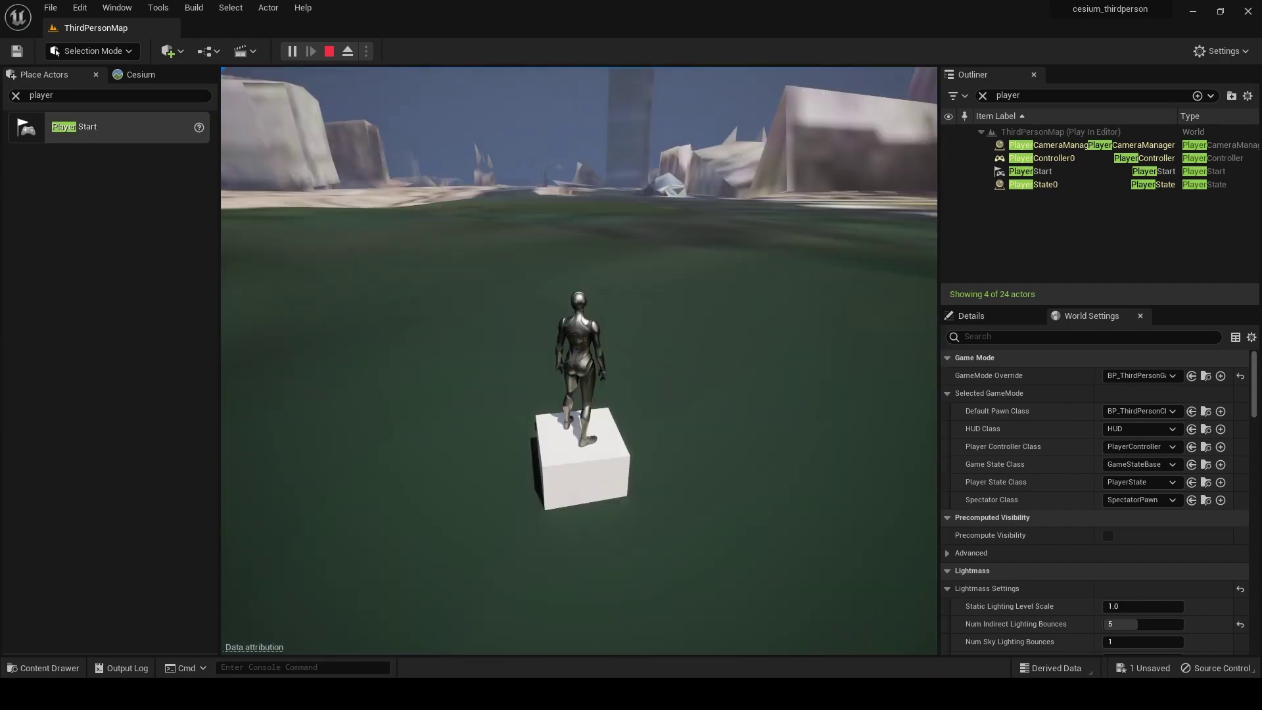
{"action": "key", "text": "w"}
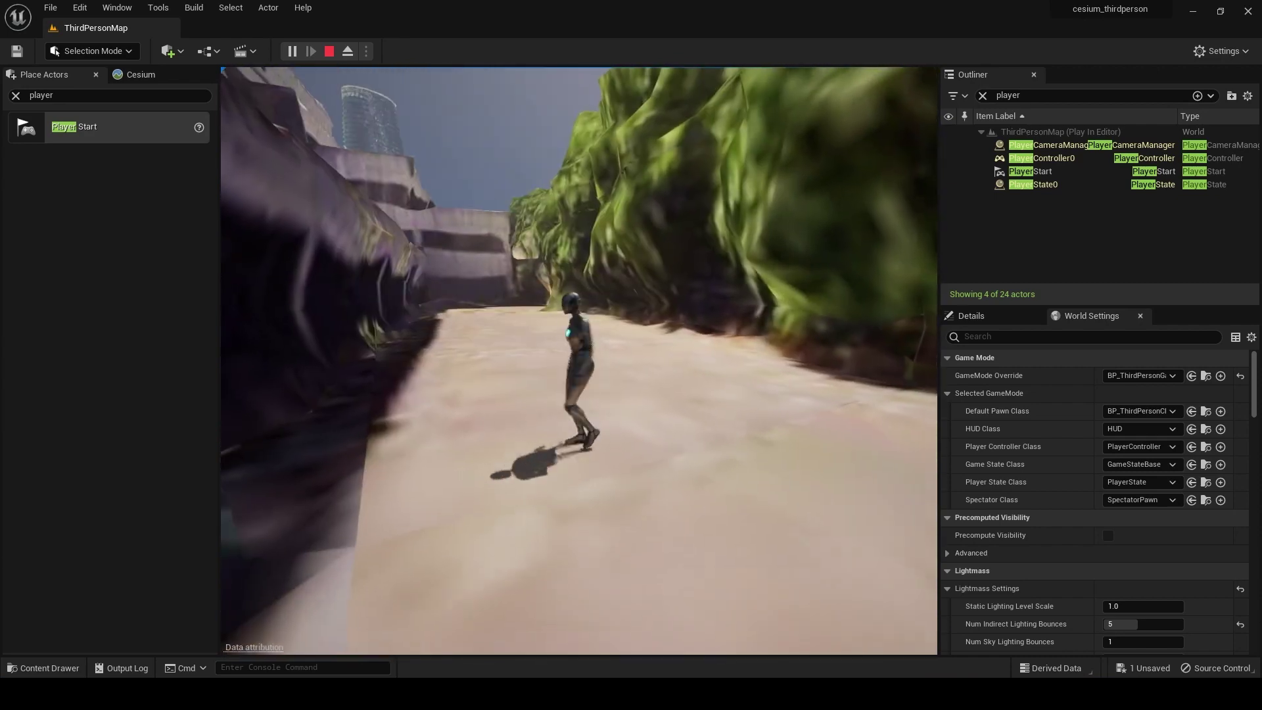
{"action": "key", "text": "Escape"}
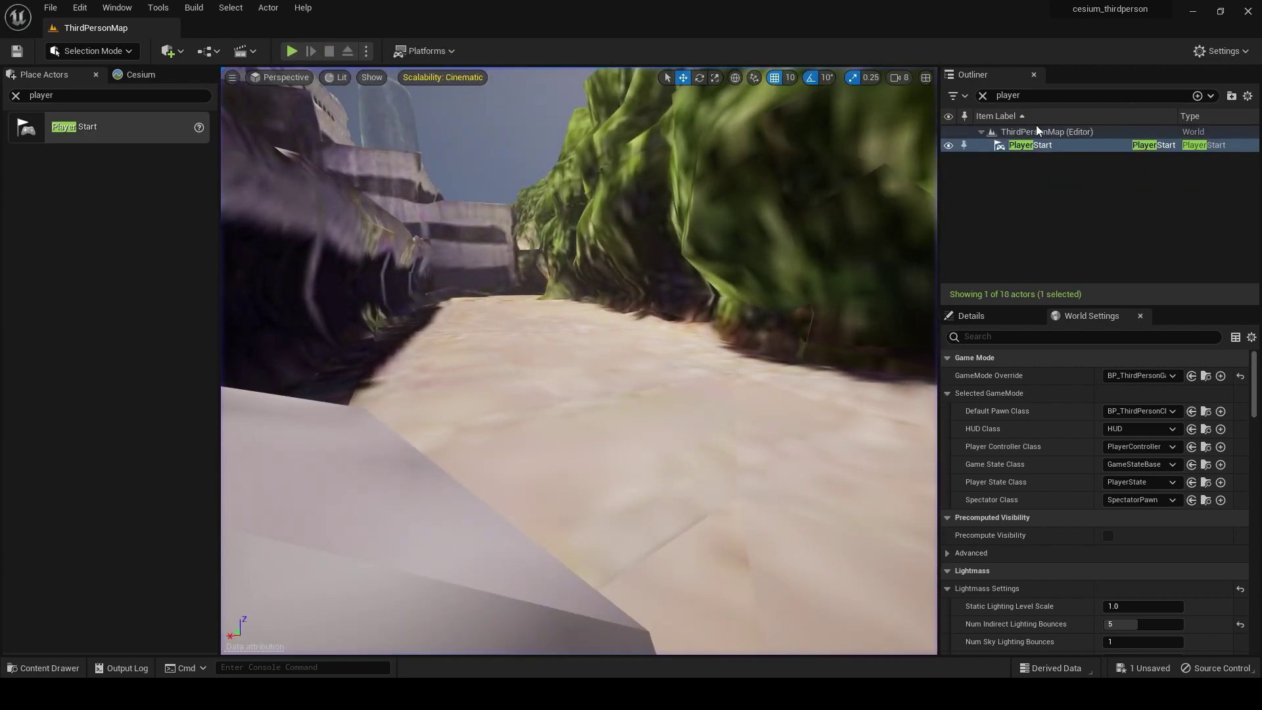
Step: Clear both "player" searches, and open the BP_ThirdPersonCharacter blueprint by searching the Content folder for "third"
{"action": "left_click", "coordinate": [982, 95]}
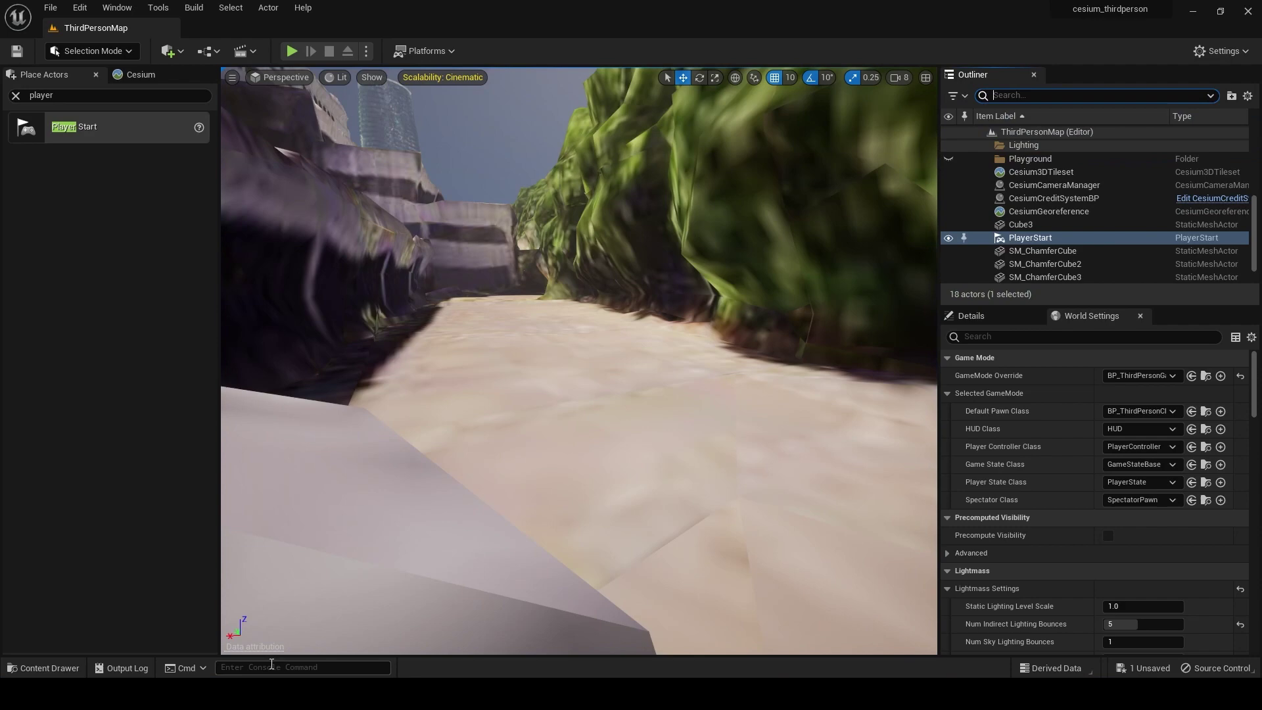
{"action": "left_click", "coordinate": [15, 95]}
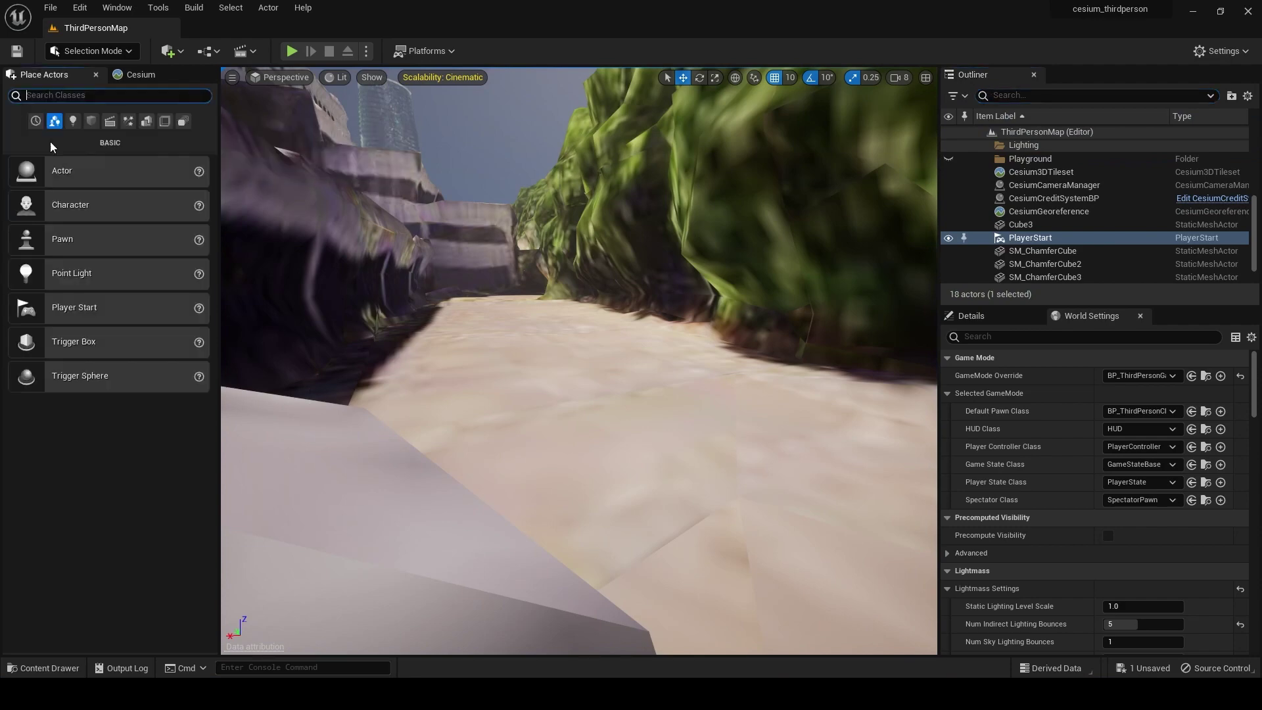
{"action": "key", "text": "ctrl+space"}
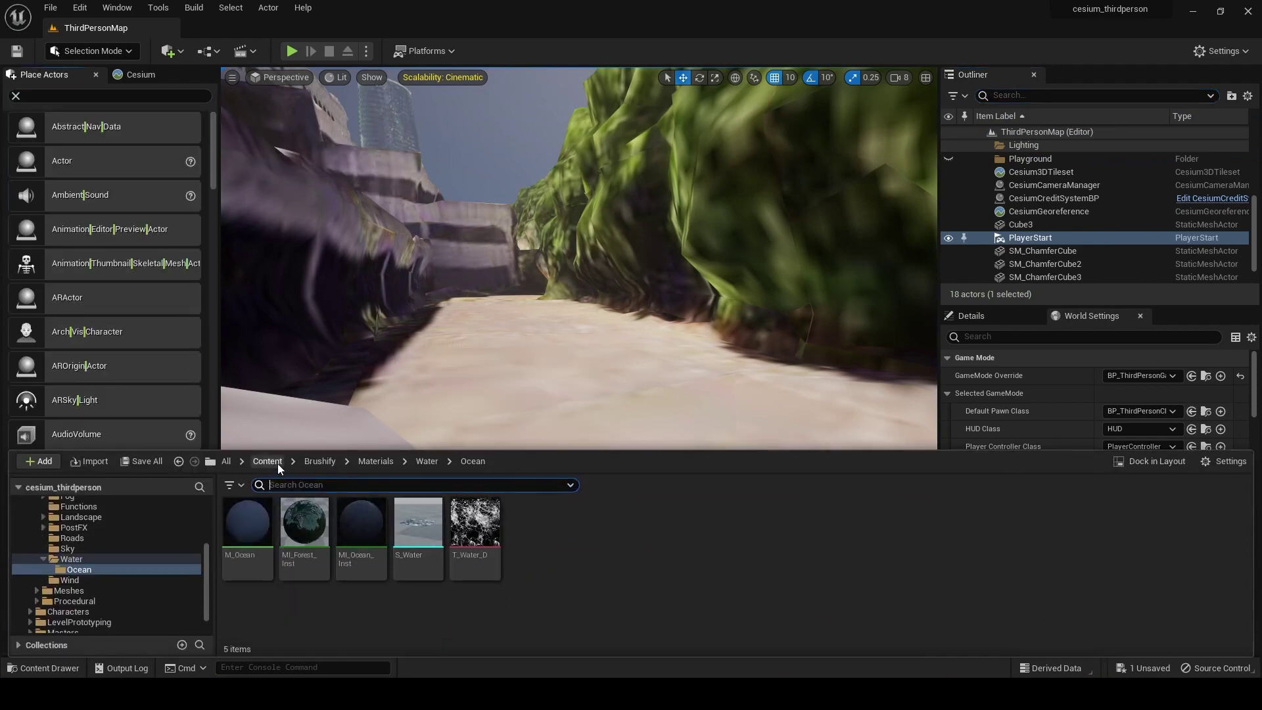
{"action": "left_click", "coordinate": [260, 461]}
{"action": "left_click", "coordinate": [300, 492]}
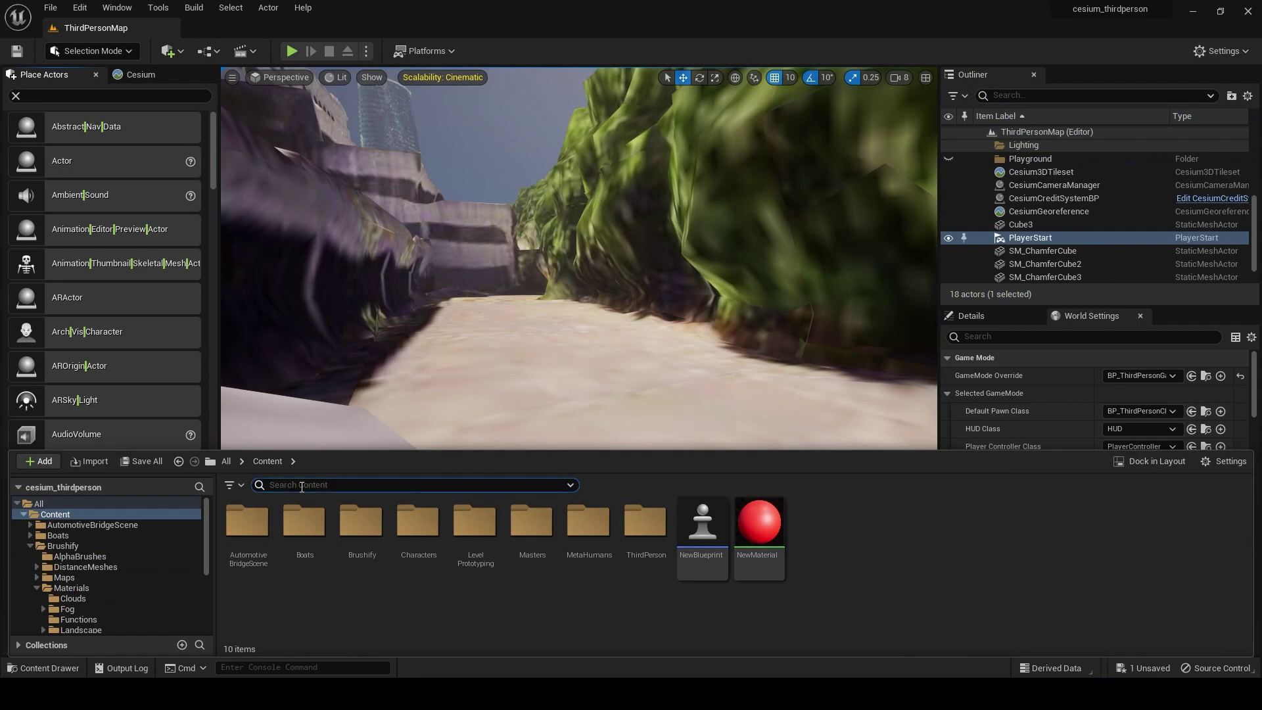
{"action": "type", "text": "third"}
{"action": "left_click", "coordinate": [238, 532]}
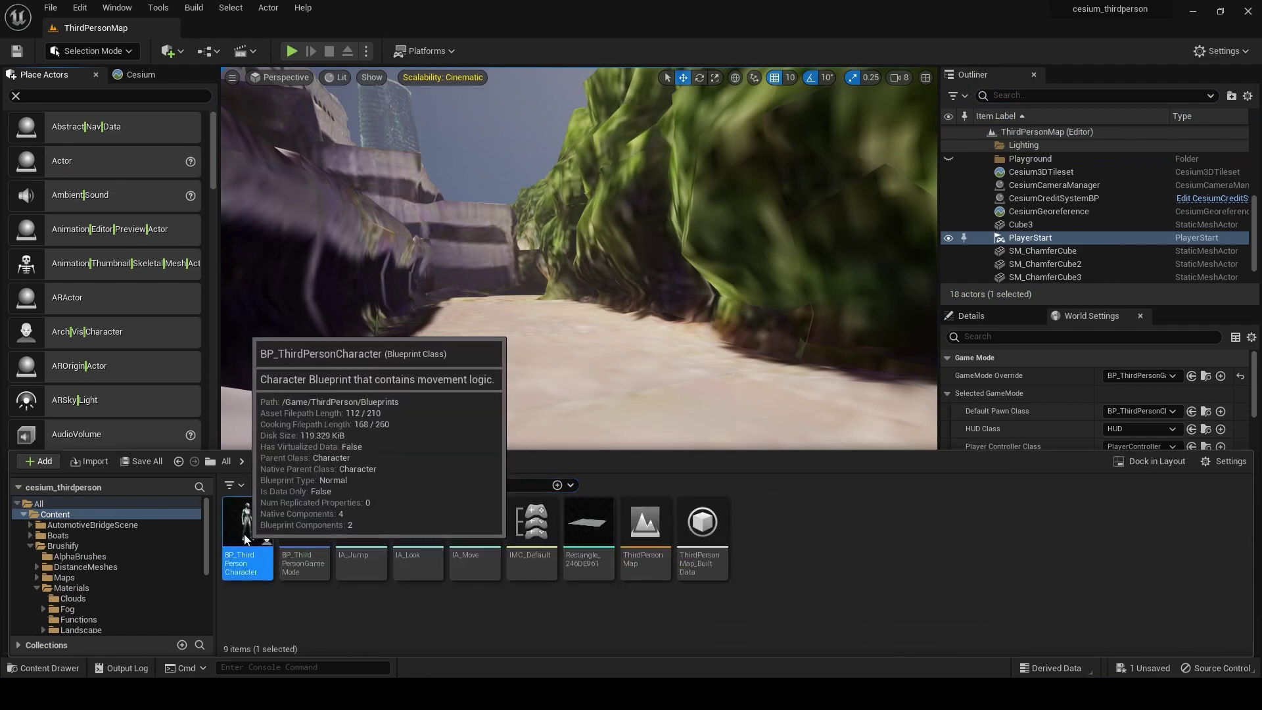
{"action": "double_click", "coordinate": [244, 538]}
Step: Set the Character Movement component's Jump Z Velocity to 2100 cm/s and Max Walk Speed to 1500 cm/s, compile, and close the blueprint
{"action": "scroll", "coordinate": [259, 301], "scroll_direction": "down", "scroll_amount": 1}
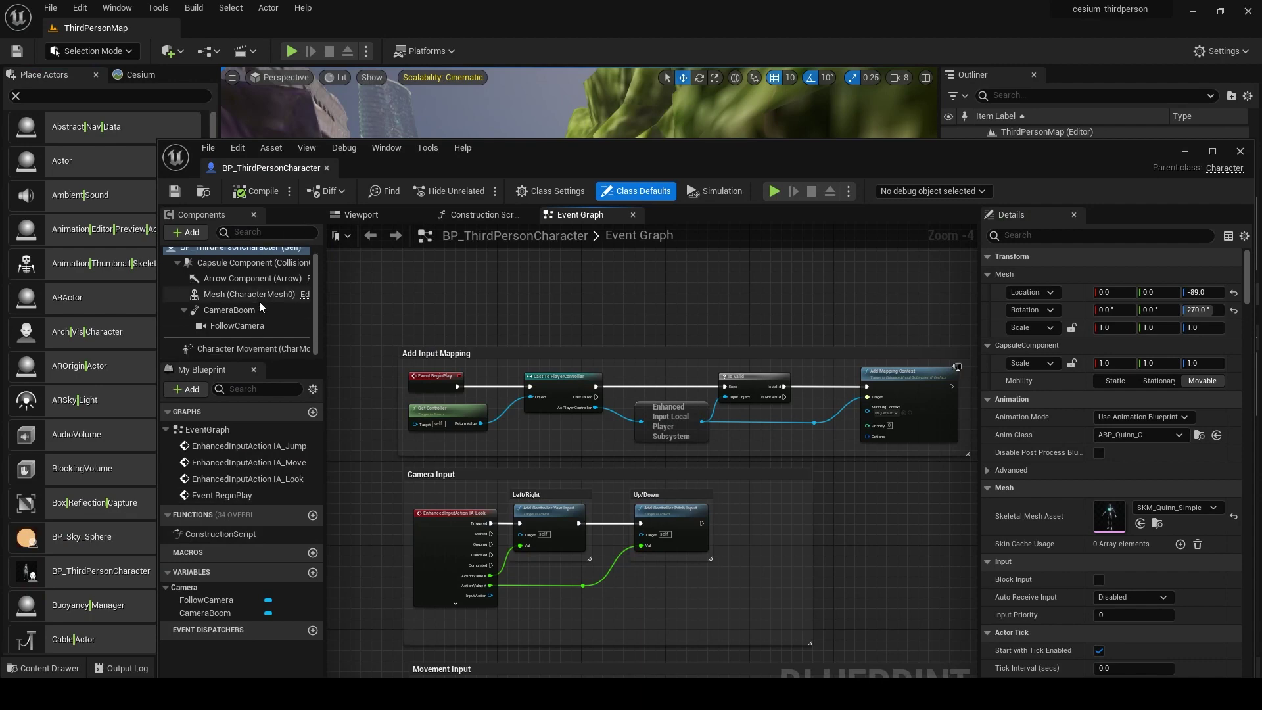
{"action": "left_click", "coordinate": [231, 344]}
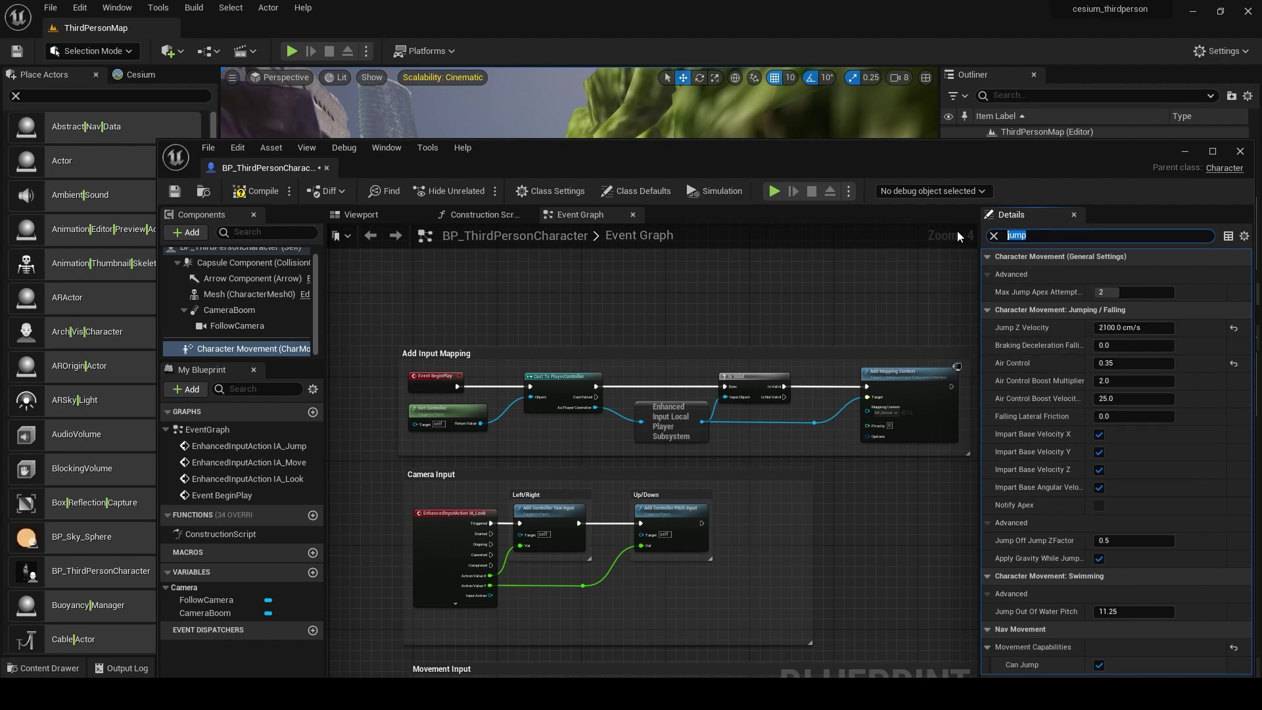
{"action": "type", "text": "walk"}
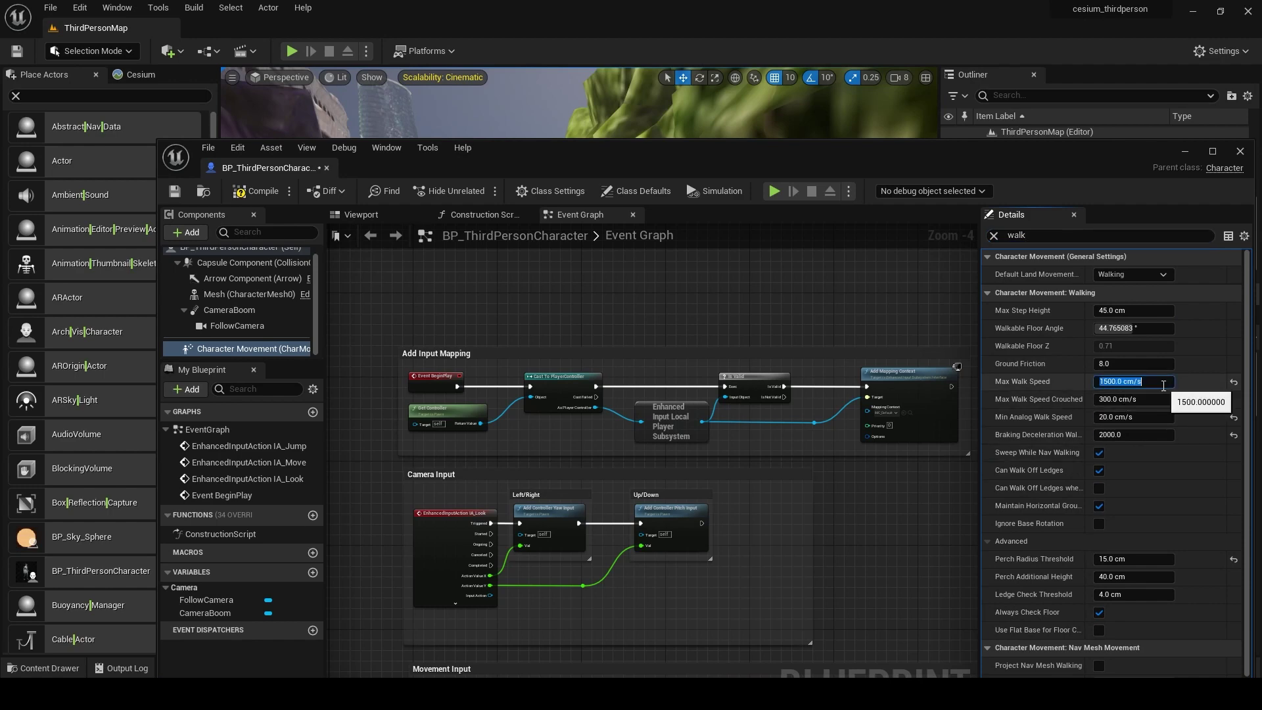
{"action": "left_click", "coordinate": [258, 196]}
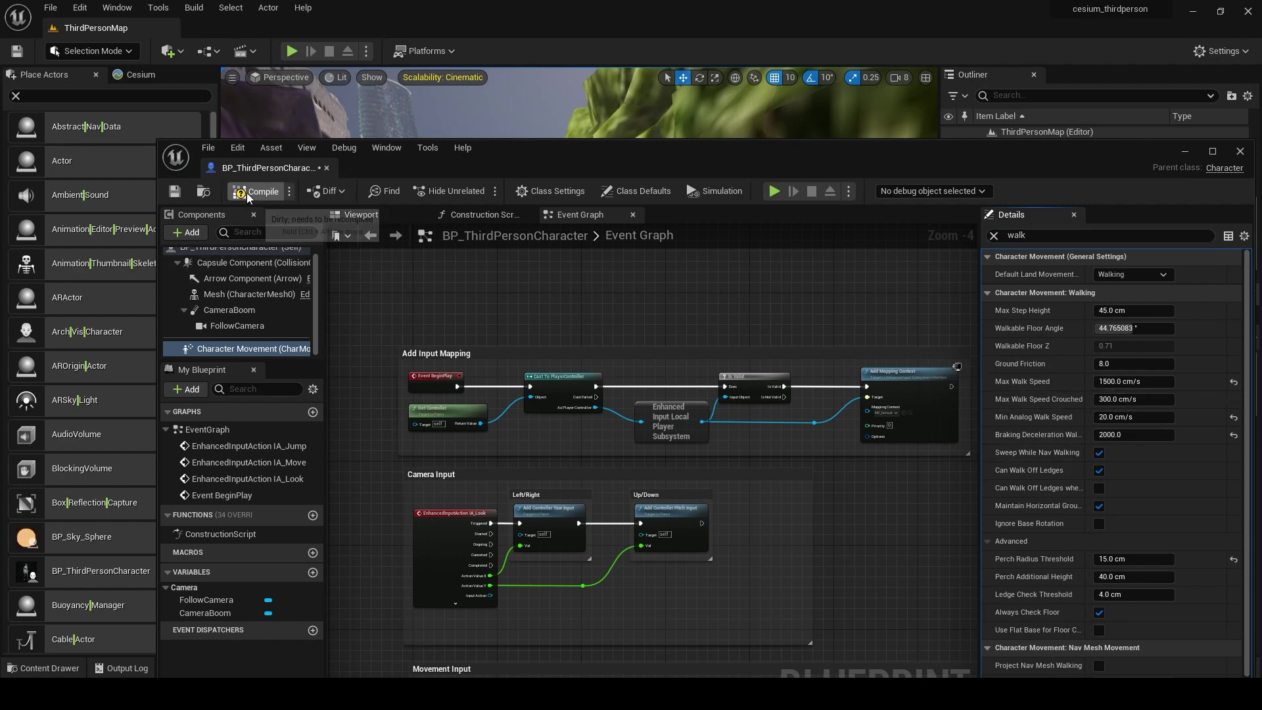
{"action": "left_click", "coordinate": [1242, 152]}
Step: Play-test the character's running and repeated jumping across the city construction site, and end the session
{"action": "left_click", "coordinate": [291, 51]}
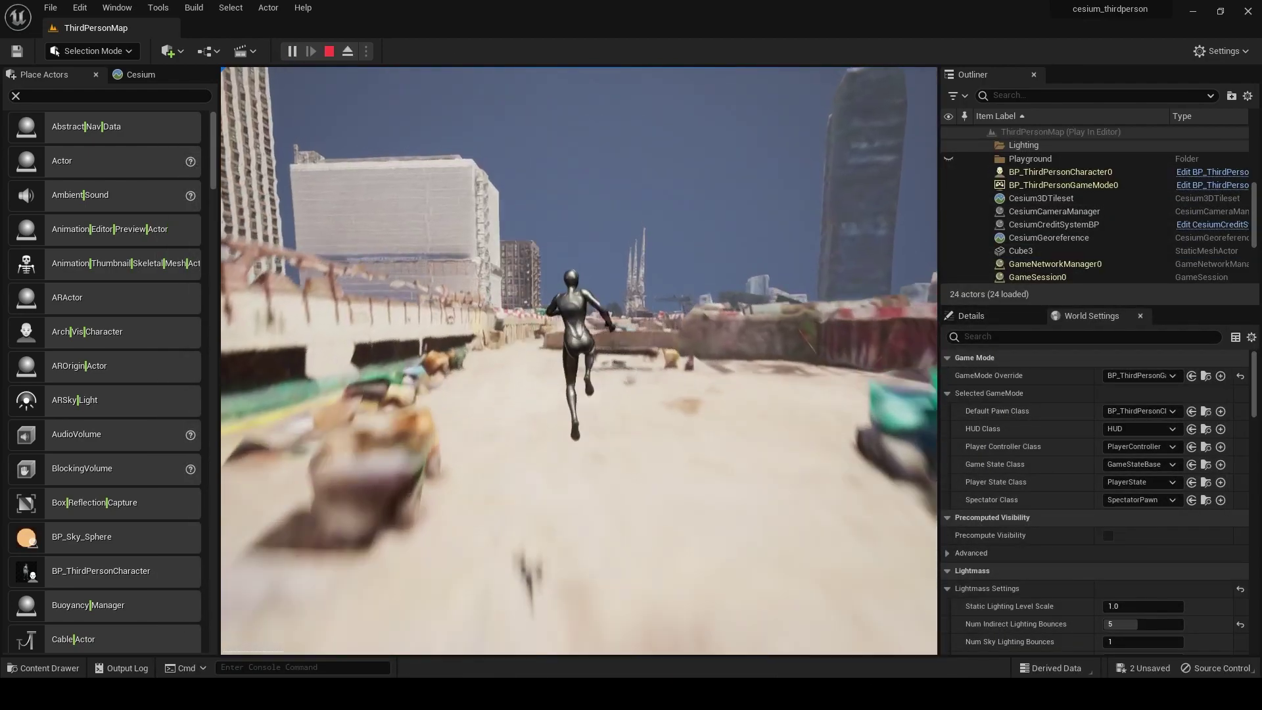
{"action": "key", "text": "space"}
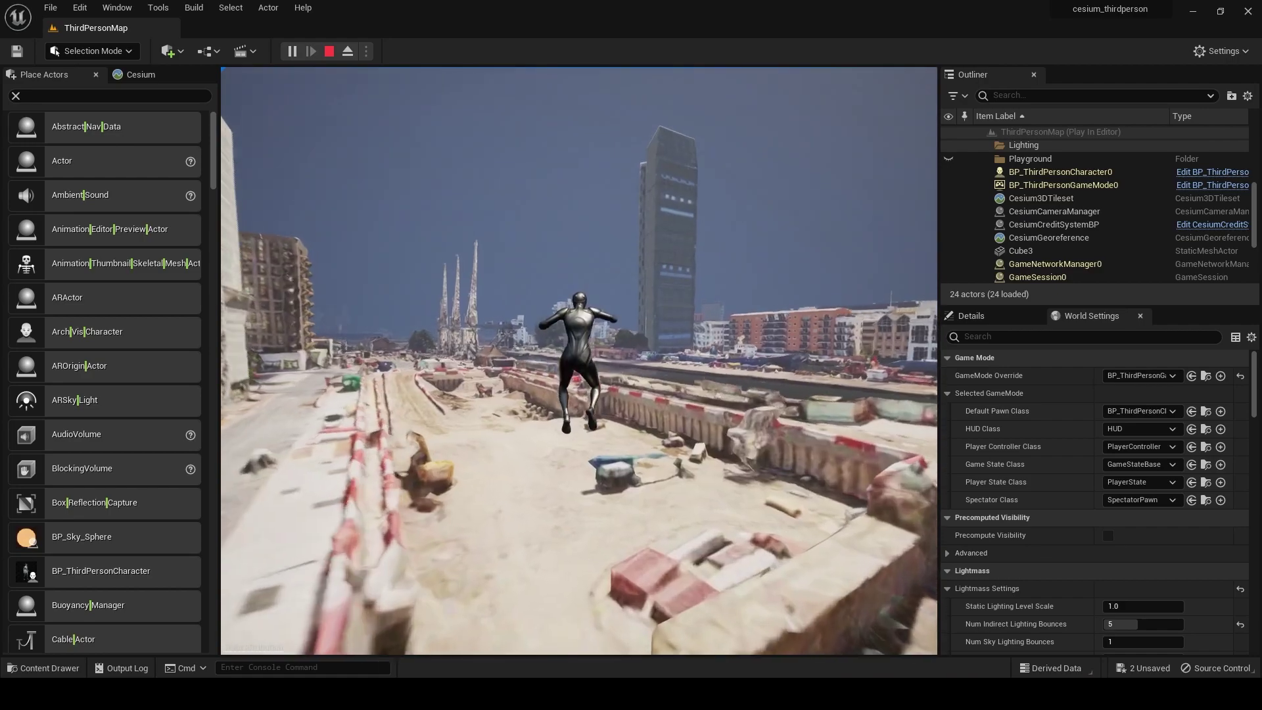
{"action": "key", "text": "space"}
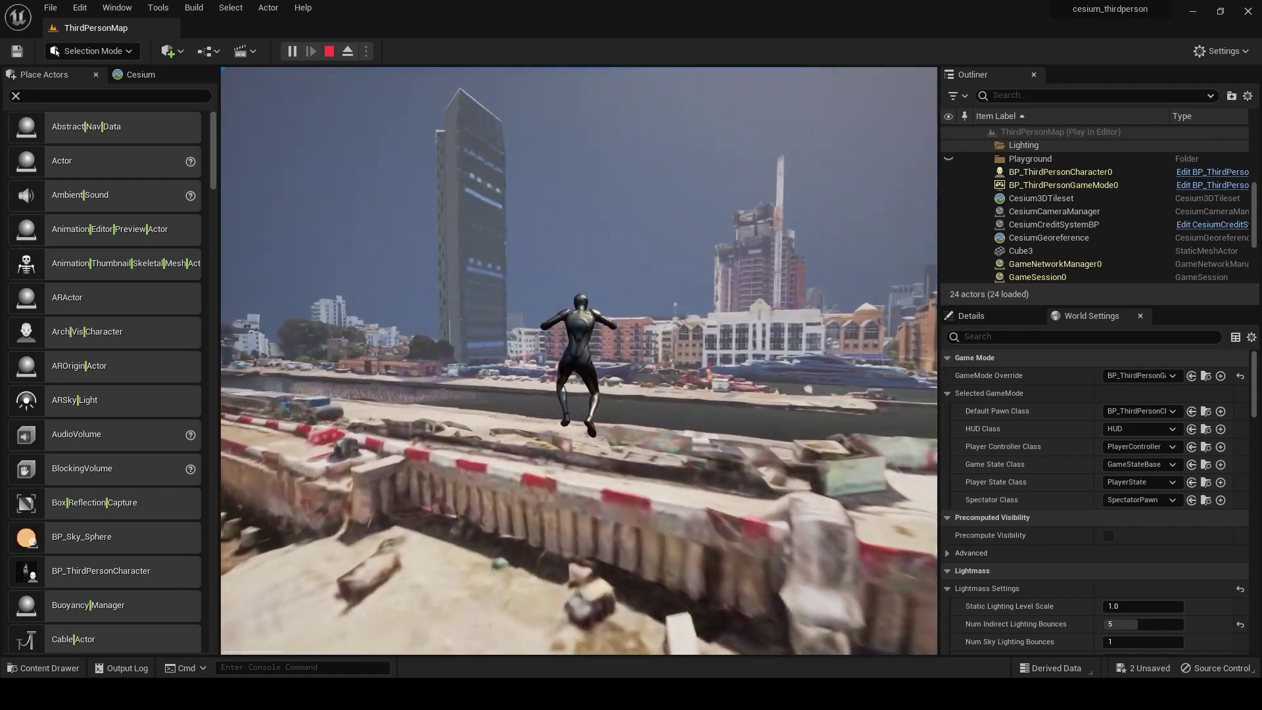
{"action": "key", "text": "space"}
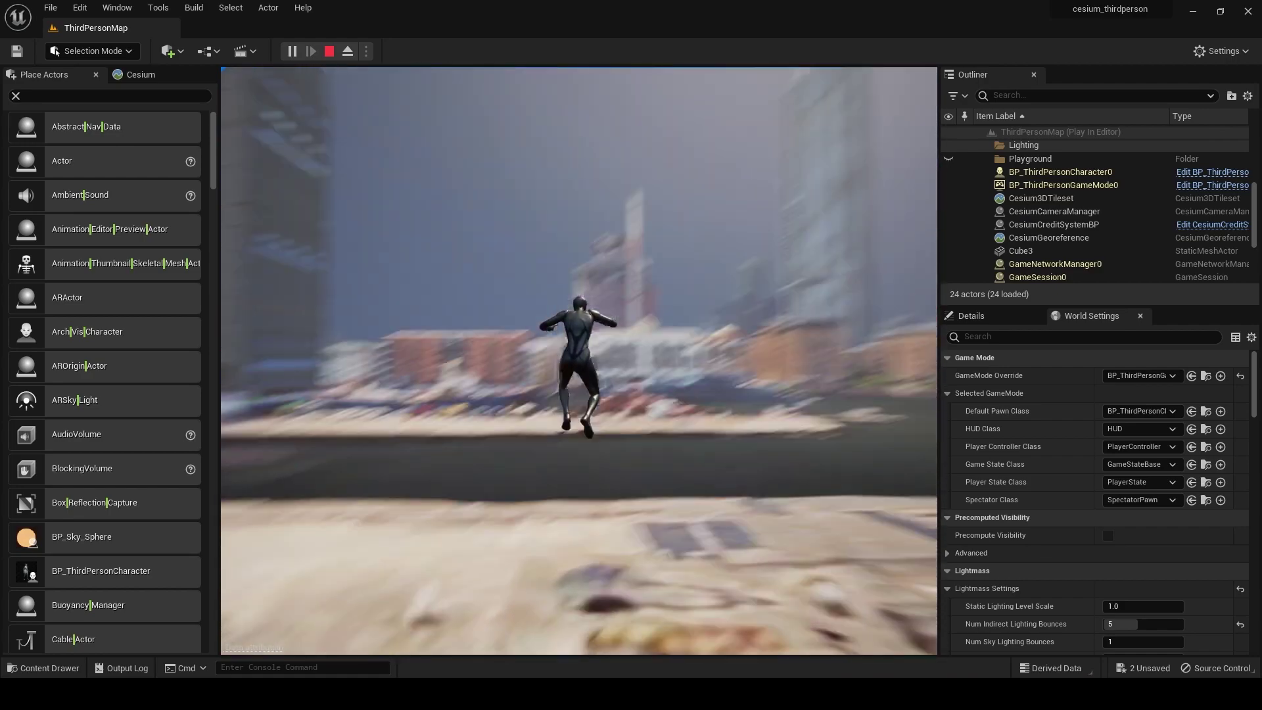
{"action": "key", "text": "space"}
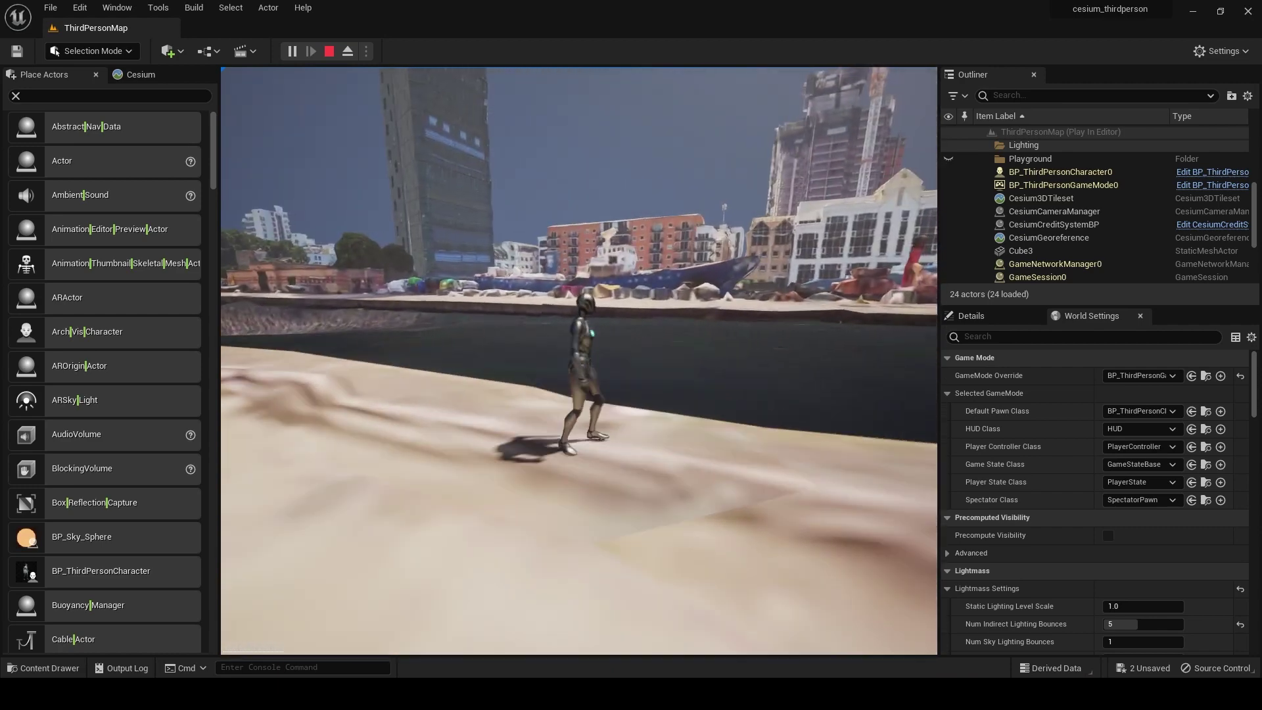
{"action": "key", "text": "Escape"}
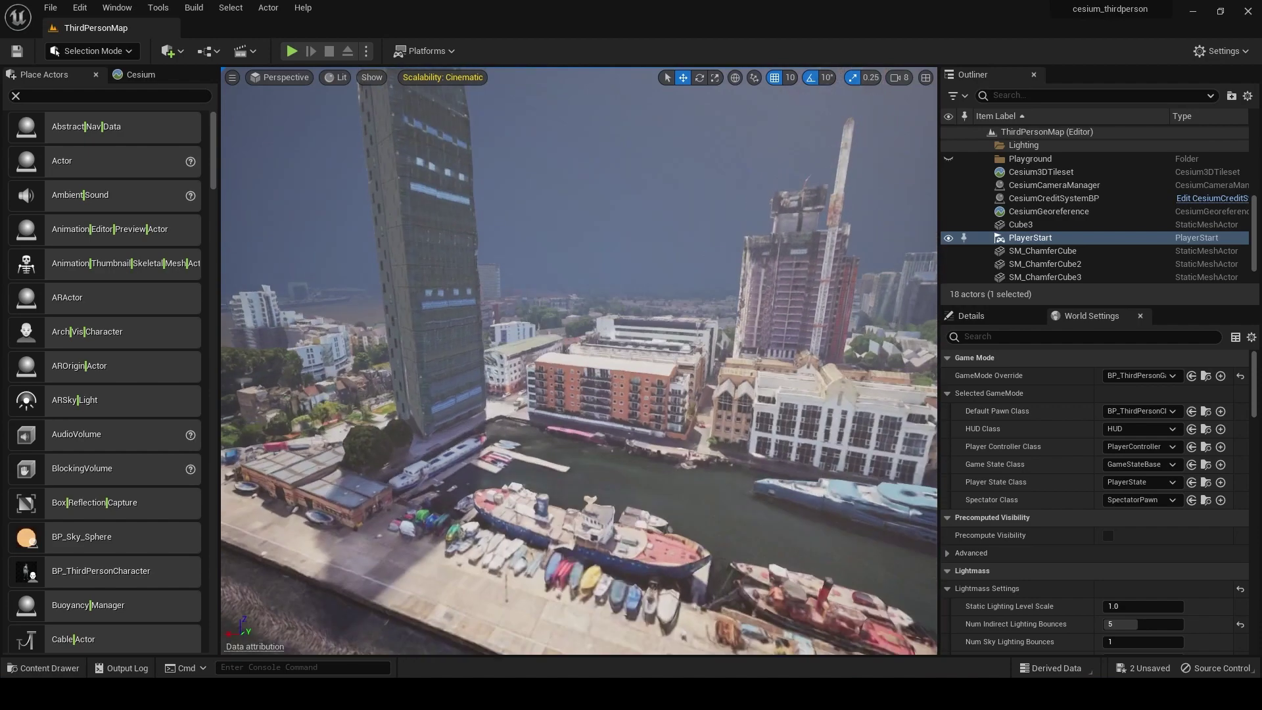
Step: Clear the actor class search and add a Cesium Cartographic Polygon to the level
{"action": "key", "text": "e"}
{"action": "right_click_drag", "start_coordinate": [579, 360], "coordinate": [578, 460]}
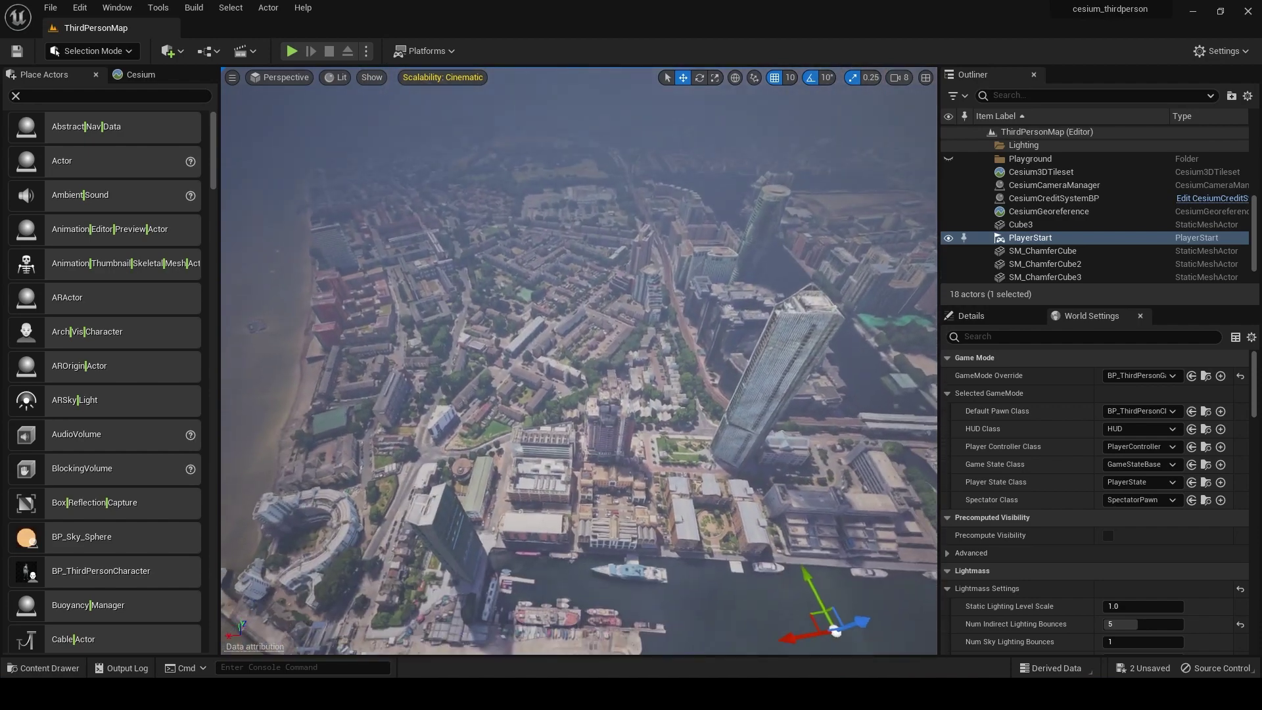
{"action": "right_click_drag", "start_coordinate": [290, 192], "coordinate": [290, 215]}
{"action": "left_click", "coordinate": [16, 96]}
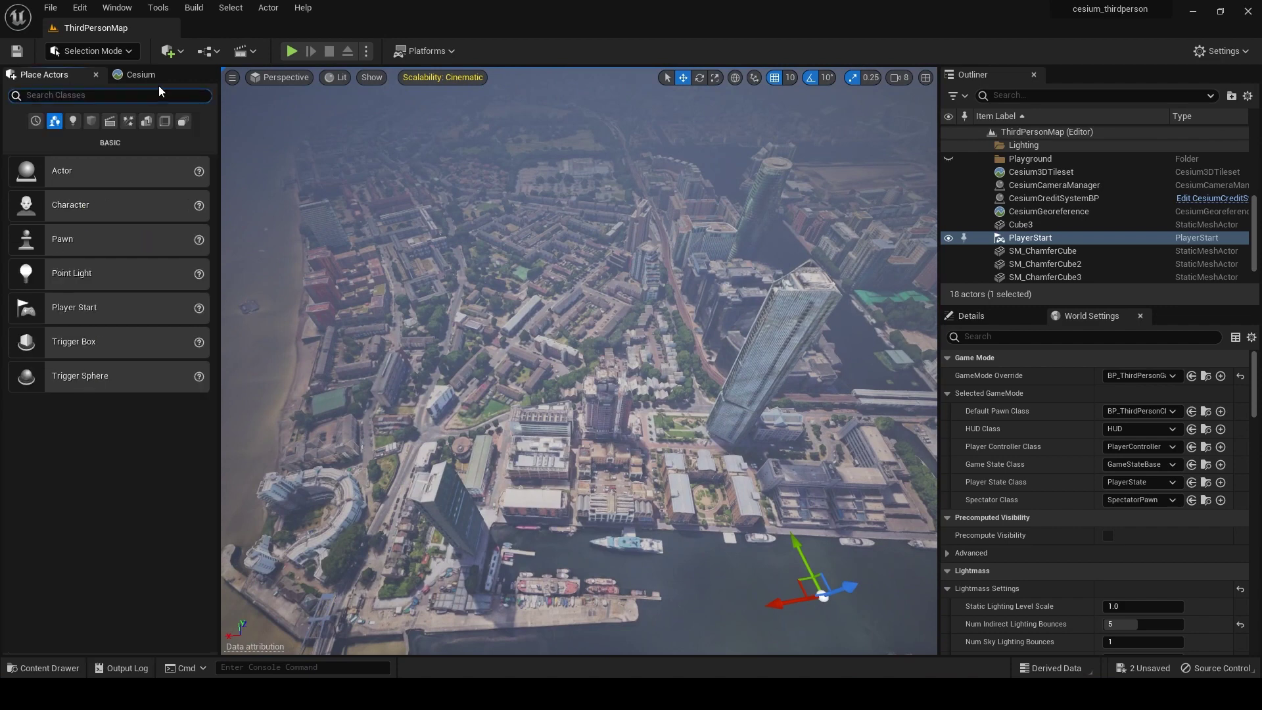
{"action": "left_click", "coordinate": [163, 73]}
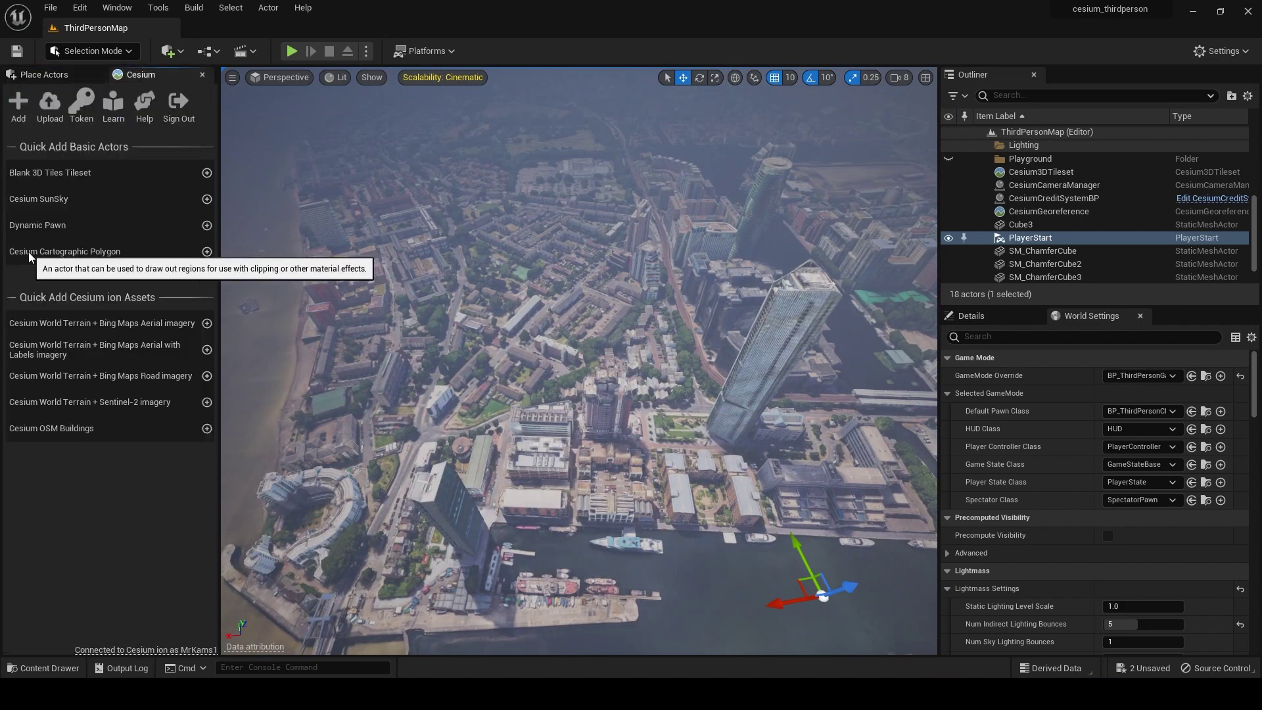
{"action": "left_click", "coordinate": [209, 253]}
Step: Raise the cartographic polygon to a Z location of 15440 above the construction site and inspect its outline
{"action": "left_click", "coordinate": [1111, 201]}
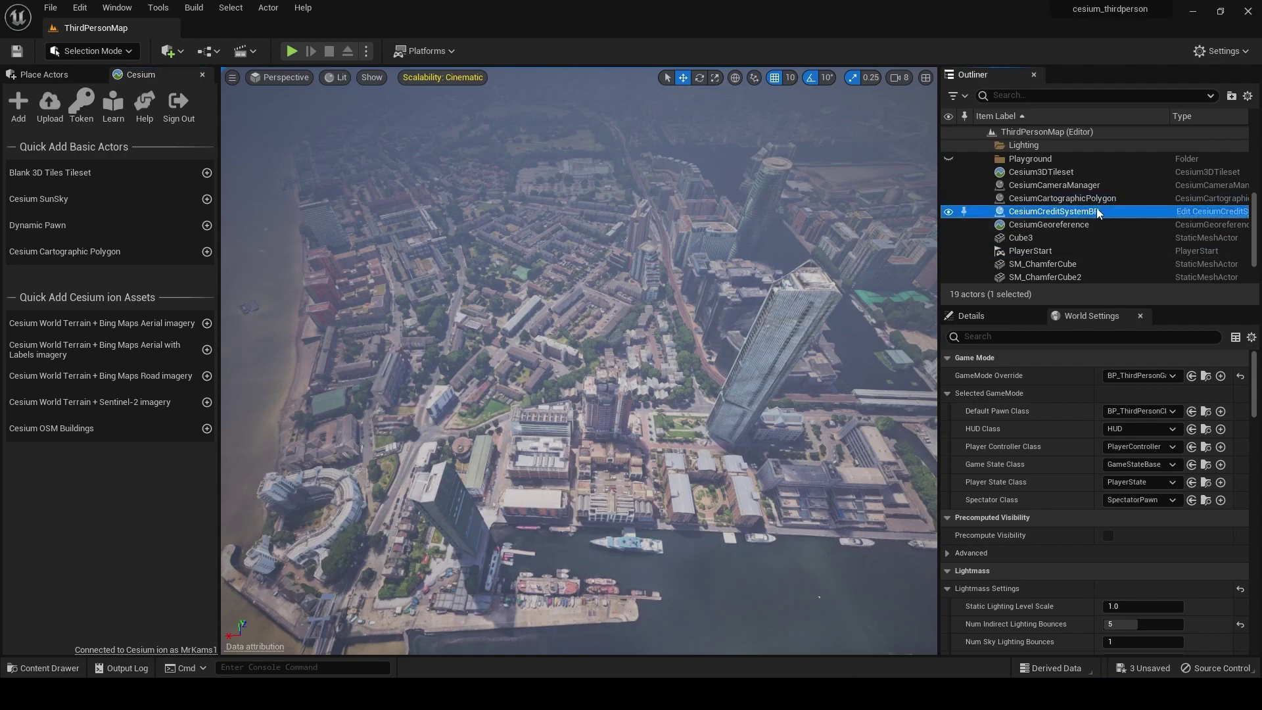
{"action": "key", "text": "f"}
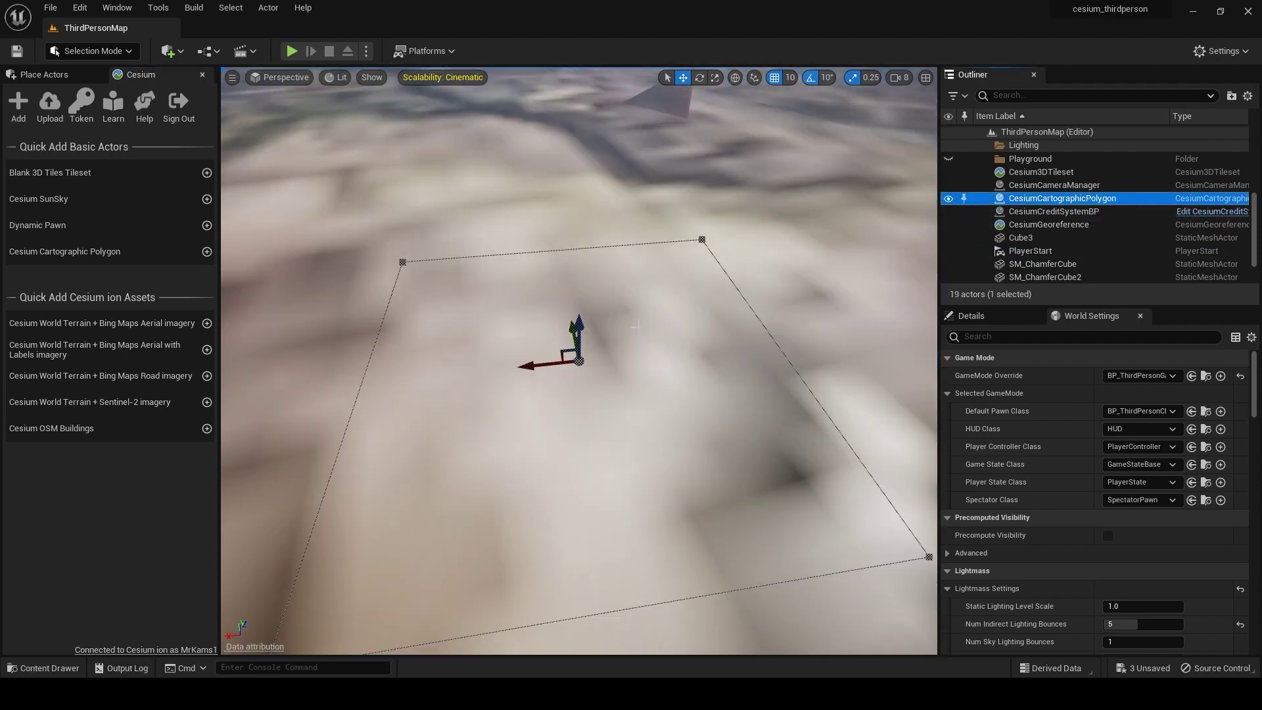
{"action": "scroll", "coordinate": [606, 325], "scroll_direction": "down", "scroll_amount": 5}
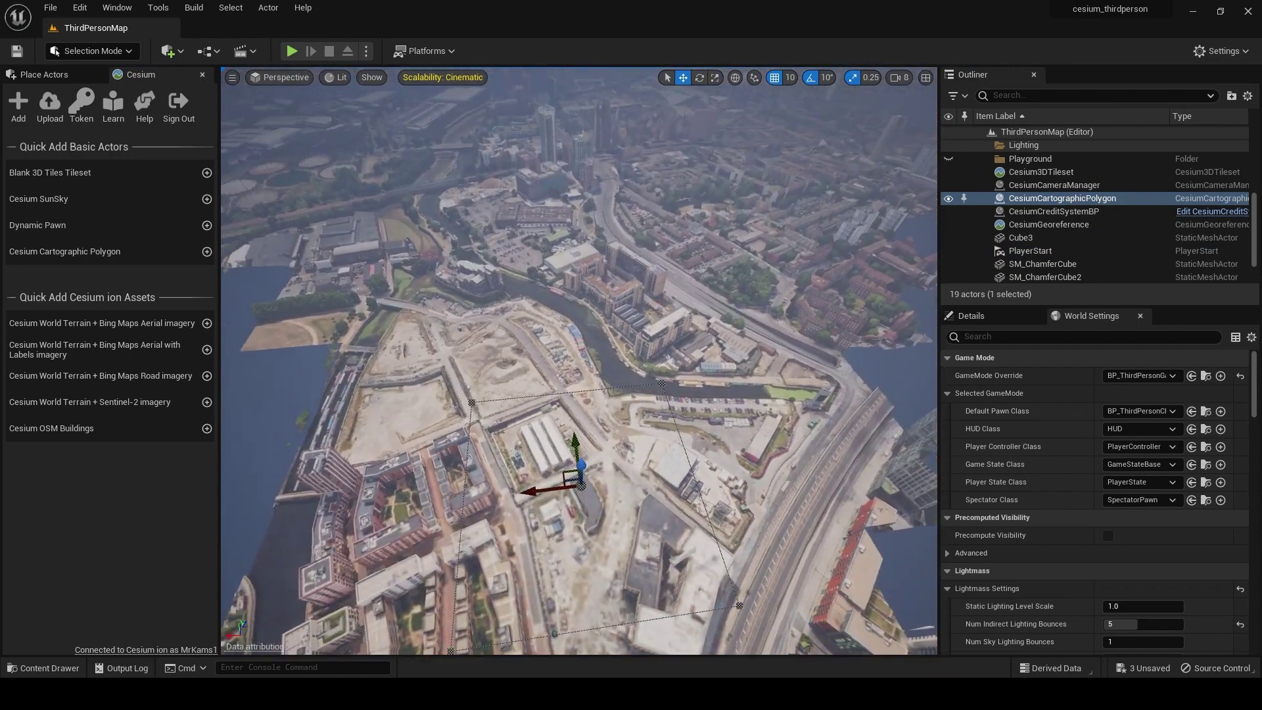
{"action": "right_click_drag", "start_coordinate": [606, 325], "coordinate": [607, 365]}
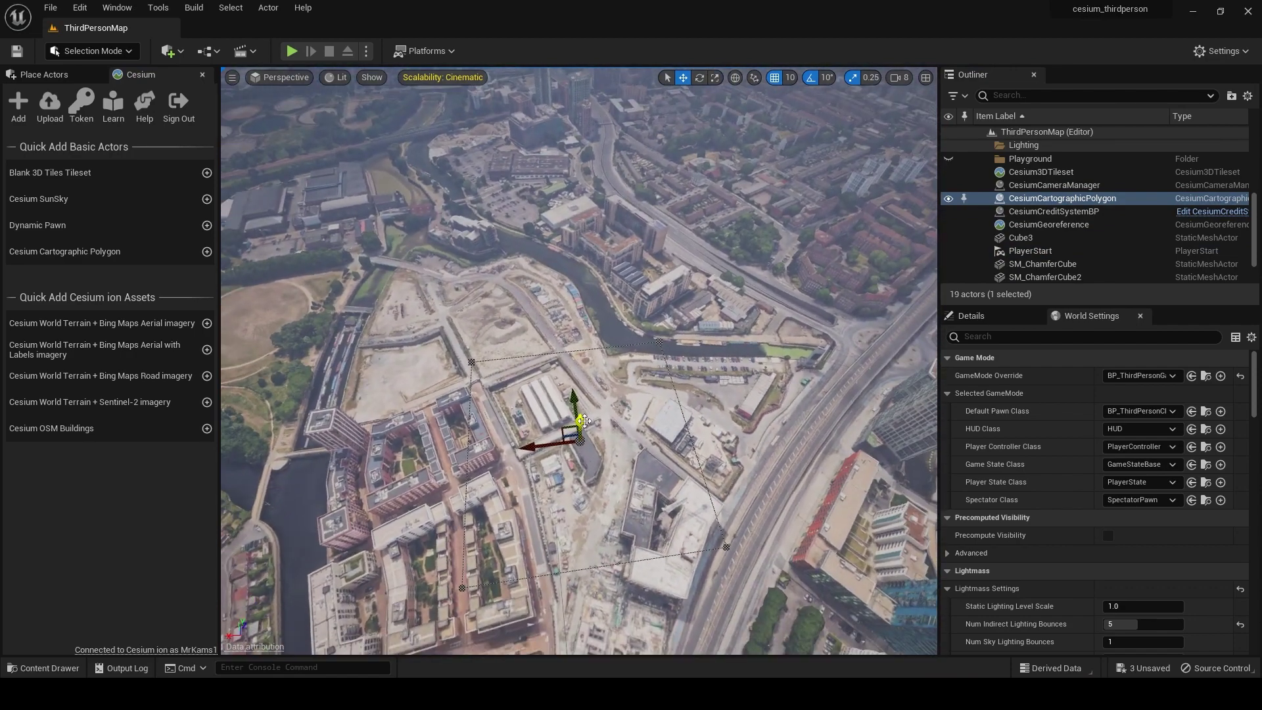
{"action": "left_click_drag", "start_coordinate": [585, 420], "coordinate": [582, 314]}
{"action": "right_click_drag", "start_coordinate": [582, 314], "coordinate": [230, 235]}
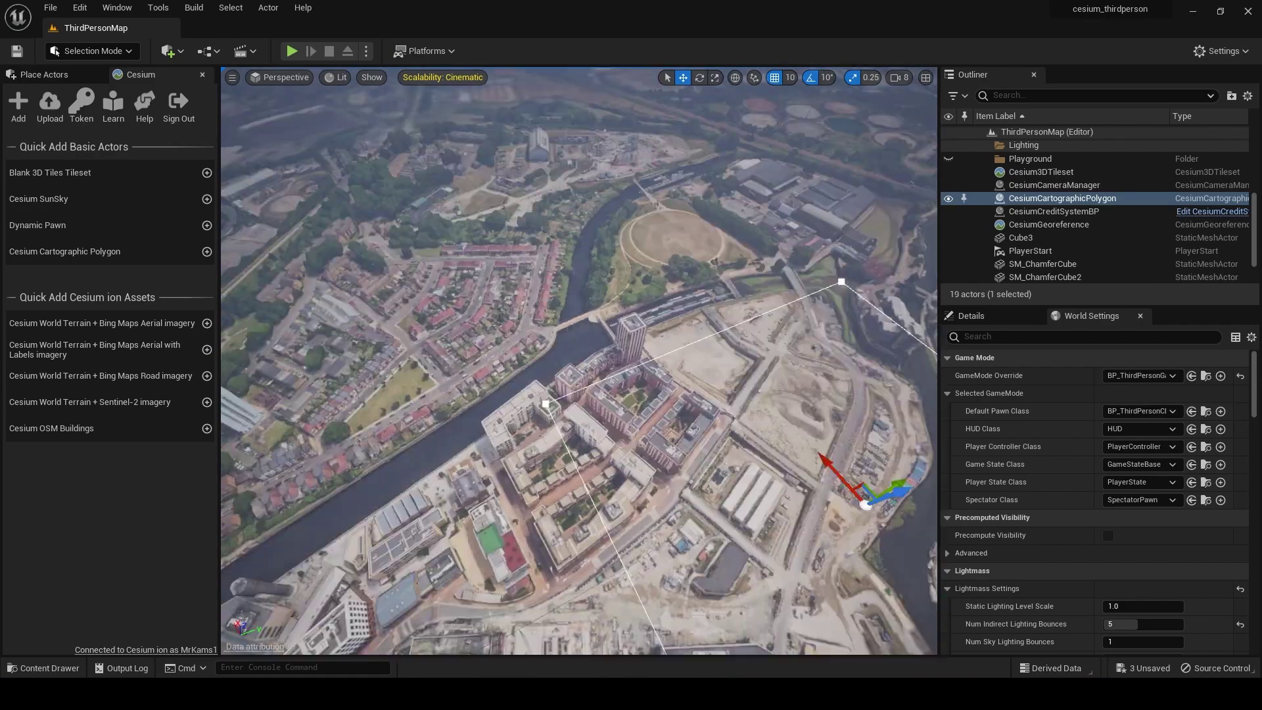
{"action": "right_click_drag", "start_coordinate": [614, 287], "coordinate": [897, 230]}
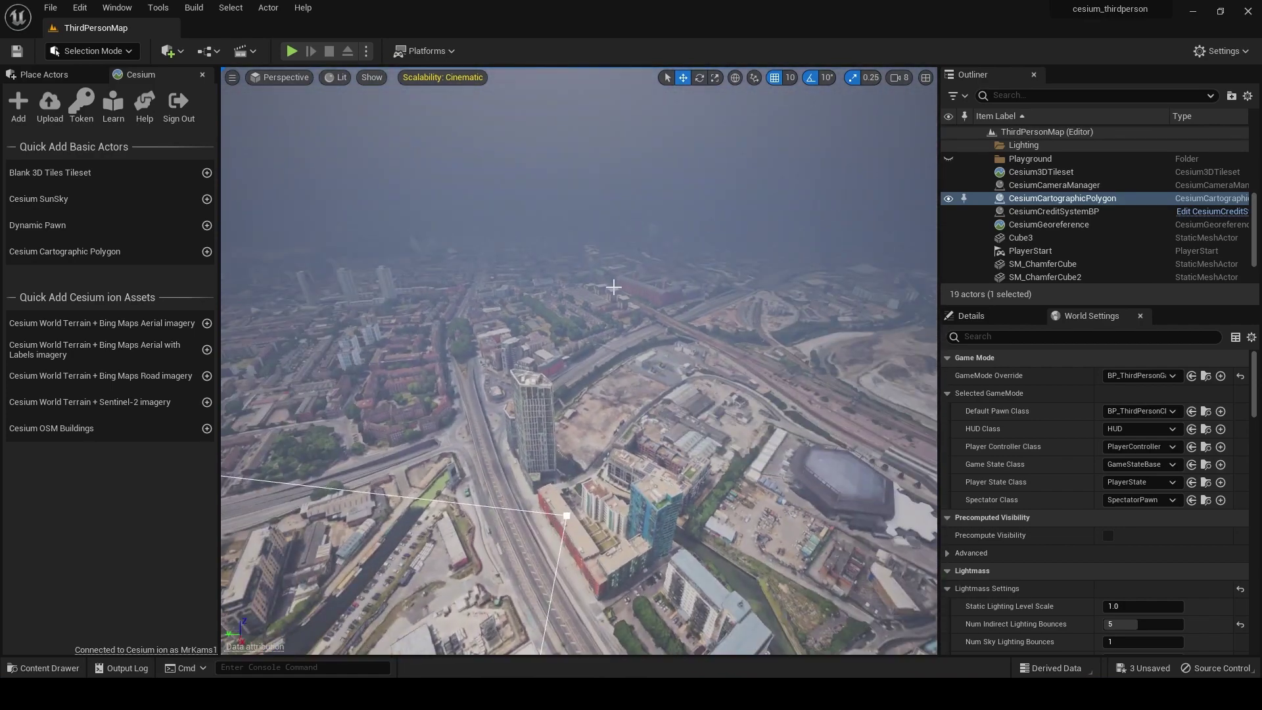
{"action": "right_click_drag", "start_coordinate": [657, 285], "coordinate": [515, 316]}
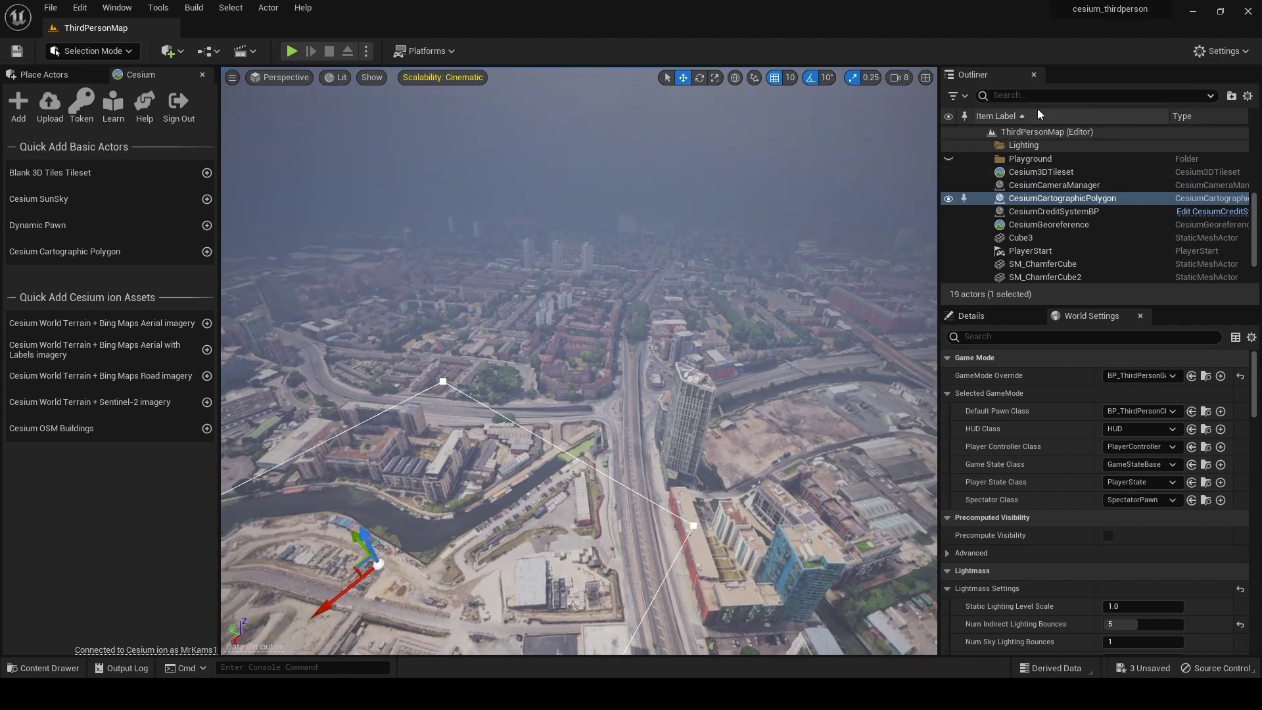
Step: Copy the PlayerStart's location and paste it as the location of the CesiumCartographicPolygon
{"action": "left_click", "coordinate": [1030, 239]}
{"action": "left_click", "coordinate": [1029, 253]}
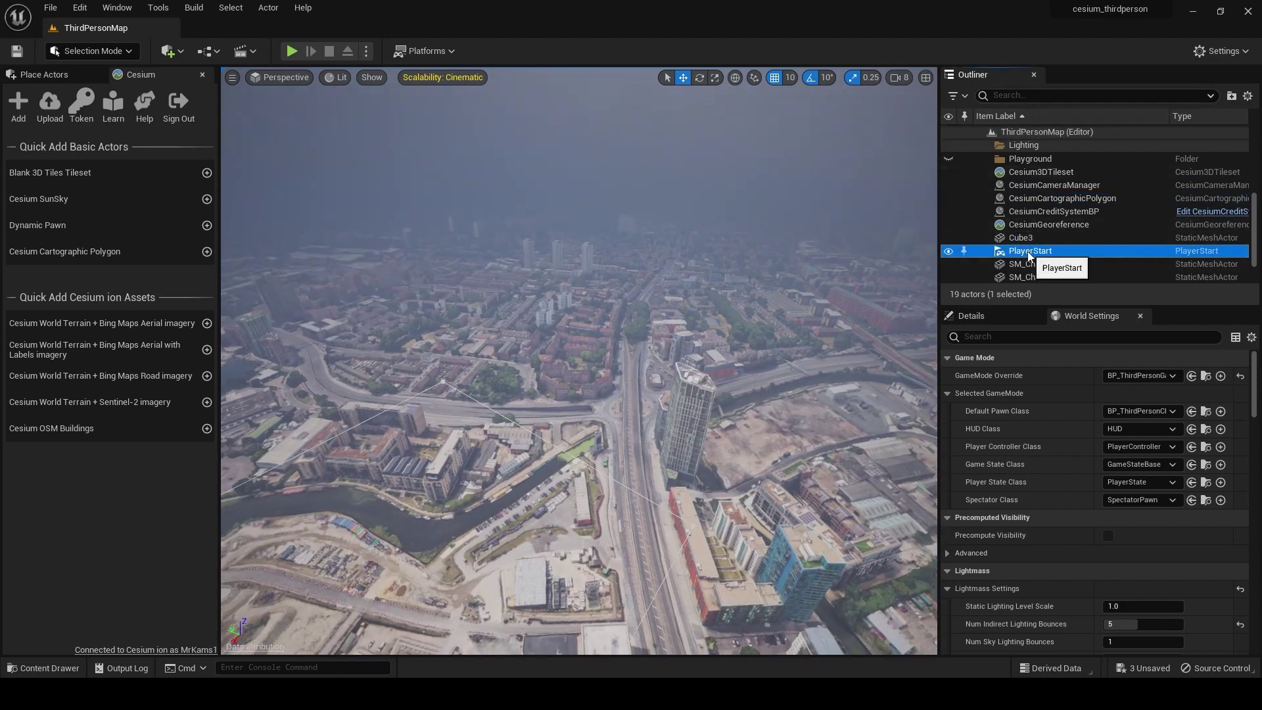
{"action": "left_click", "coordinate": [984, 317]}
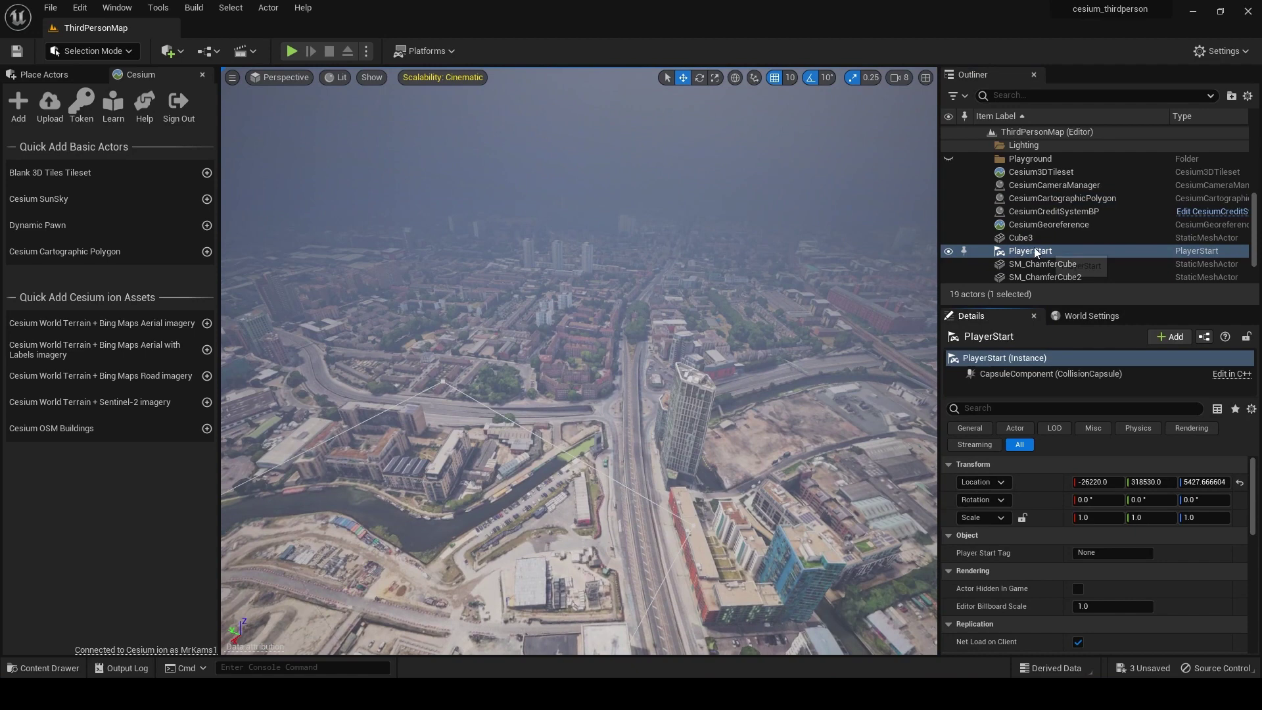
{"action": "right_click", "coordinate": [1237, 483]}
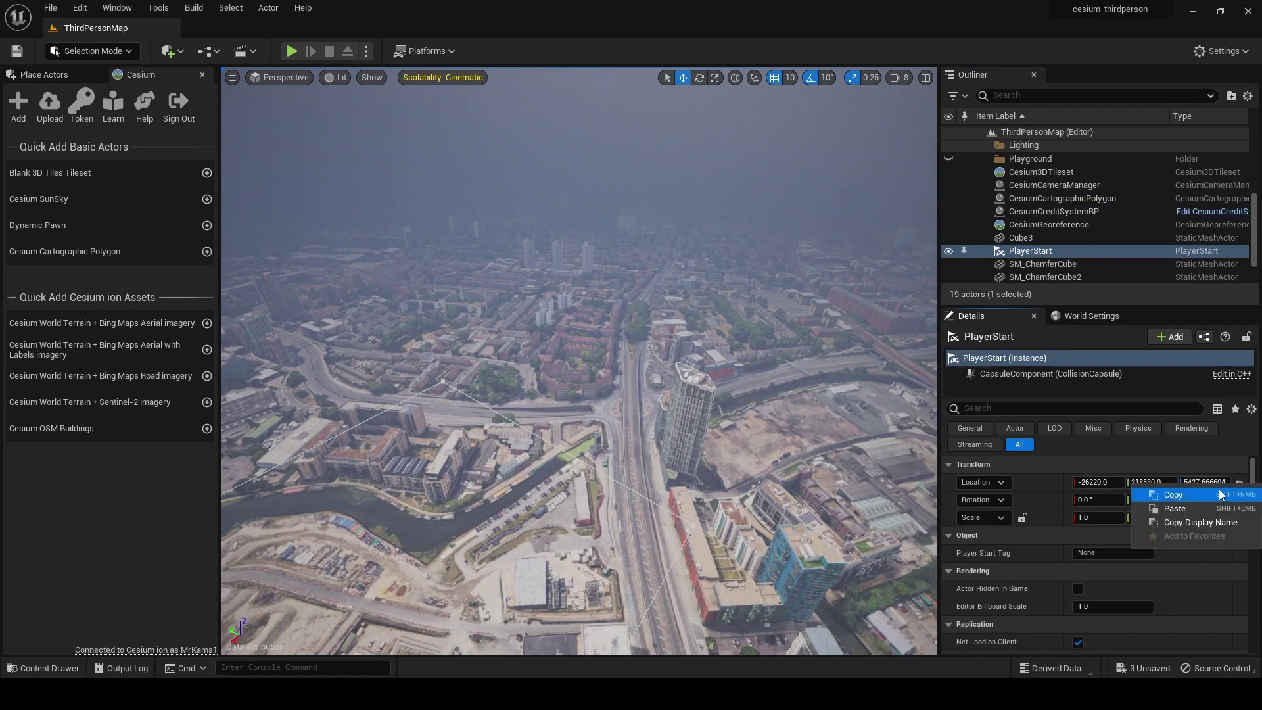
{"action": "left_click", "coordinate": [1215, 496]}
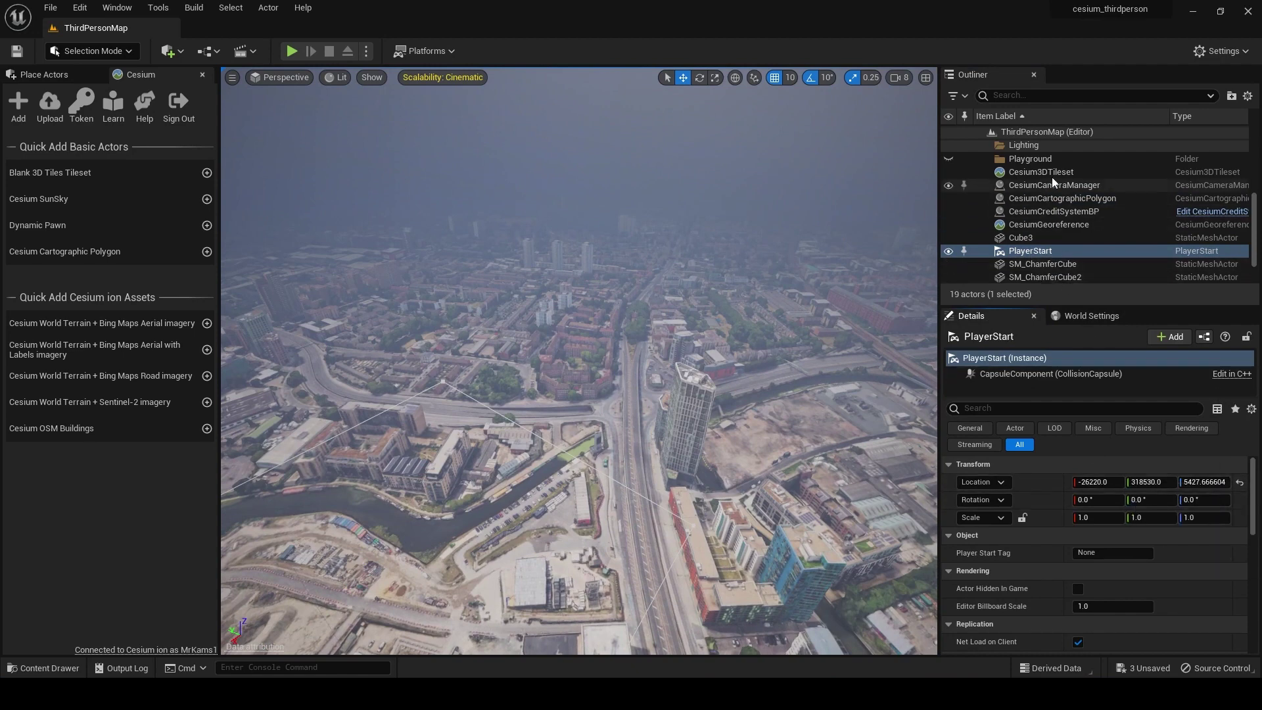
{"action": "left_click", "coordinate": [1063, 199]}
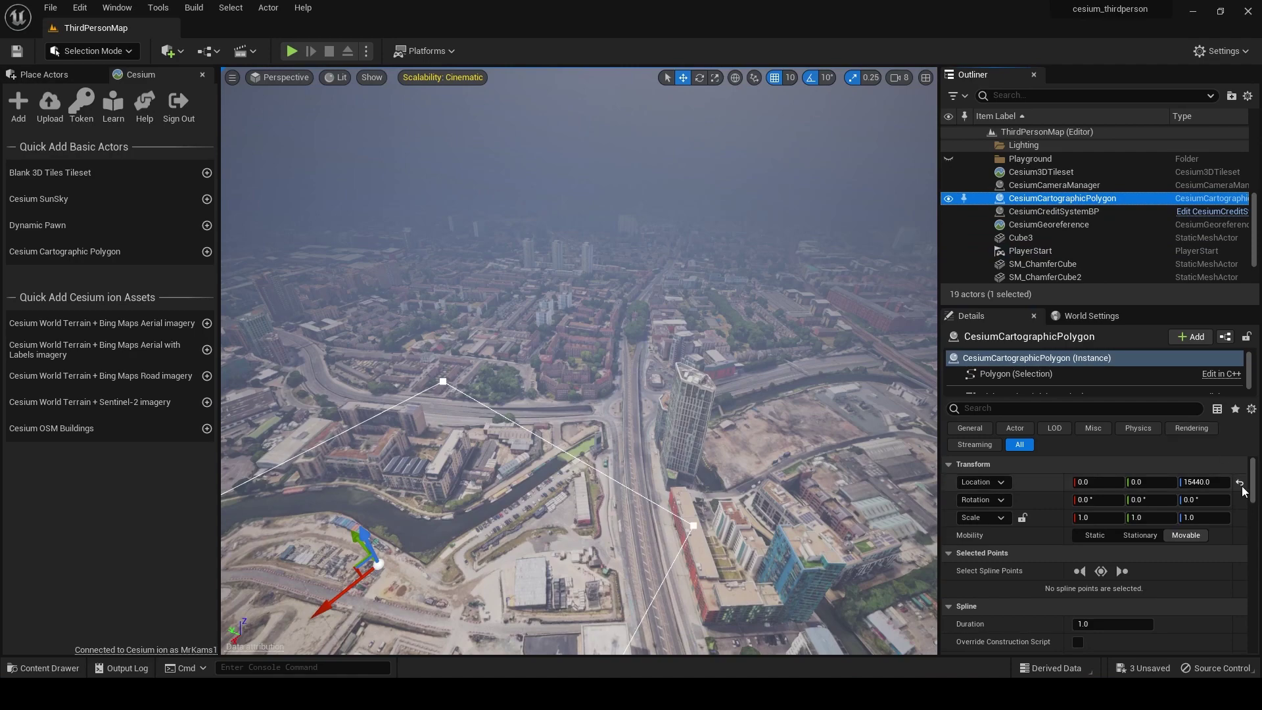
{"action": "right_click", "coordinate": [1243, 490]}
{"action": "left_click", "coordinate": [1206, 507]}
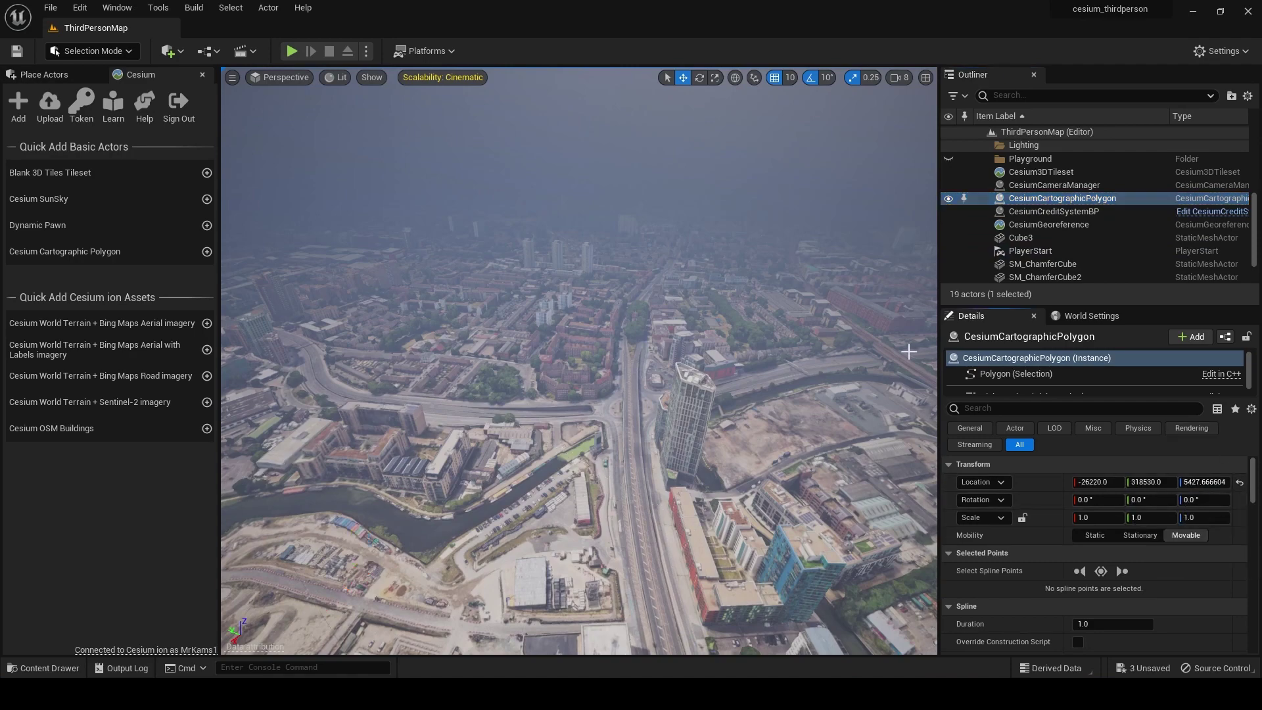
Step: Raise the cartographic polygon above the river and buildings to a Z location of about 23428
{"action": "left_click", "coordinate": [1045, 198]}
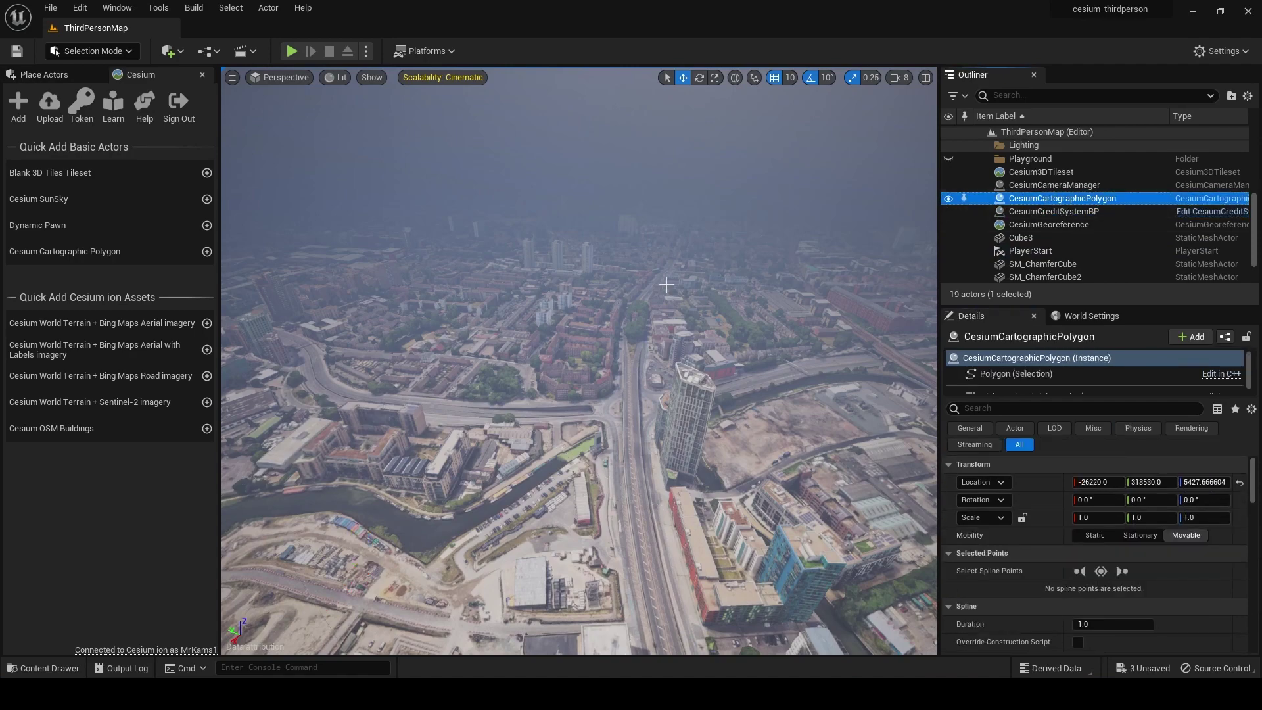
{"action": "key", "text": "f"}
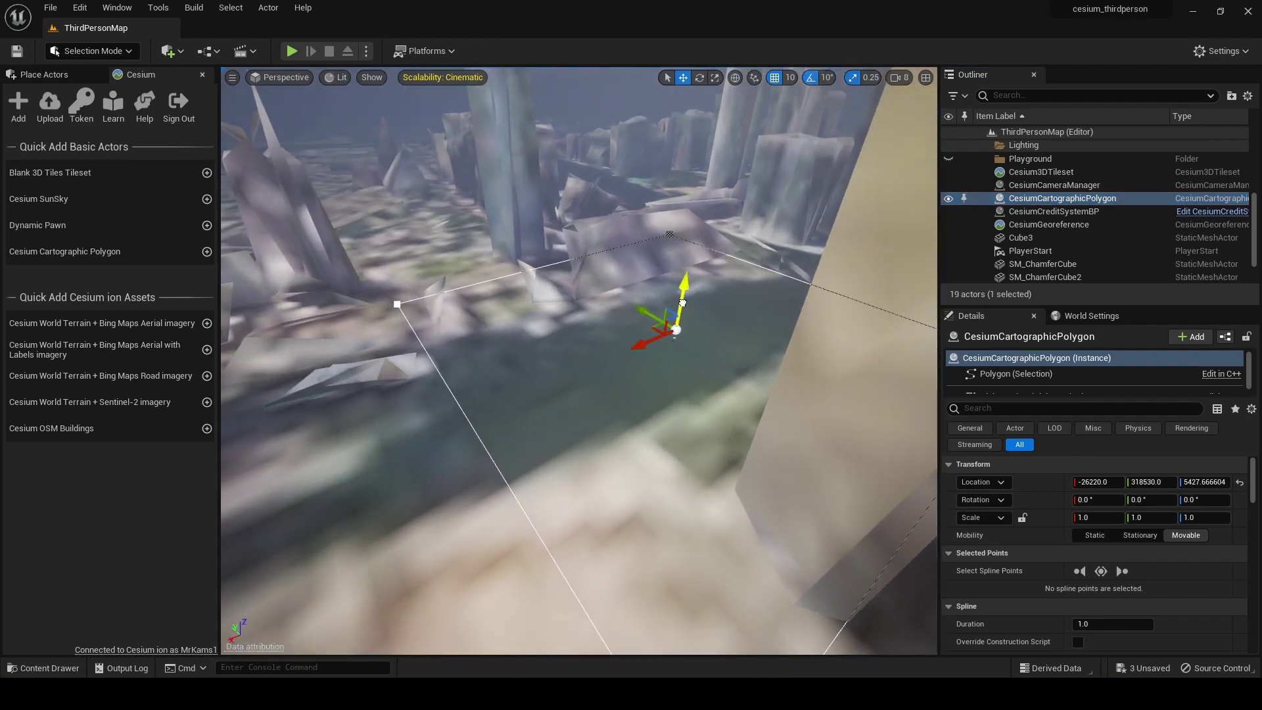
{"action": "left_click_drag", "start_coordinate": [683, 303], "coordinate": [682, 198], "text": "shift"}
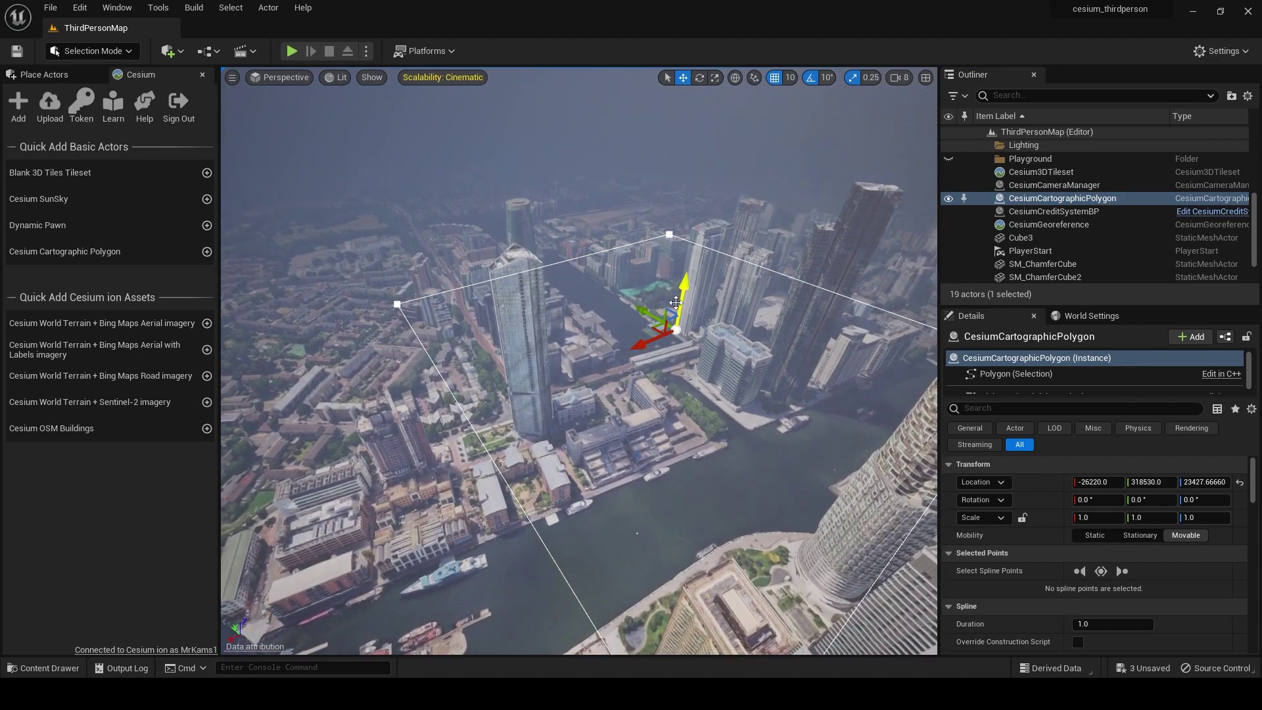
Step: Move two adjacent polygon corner points outward, to about X 16070, Y 10000 and about X 14770, Y -10000
{"action": "left_click", "coordinate": [394, 305]}
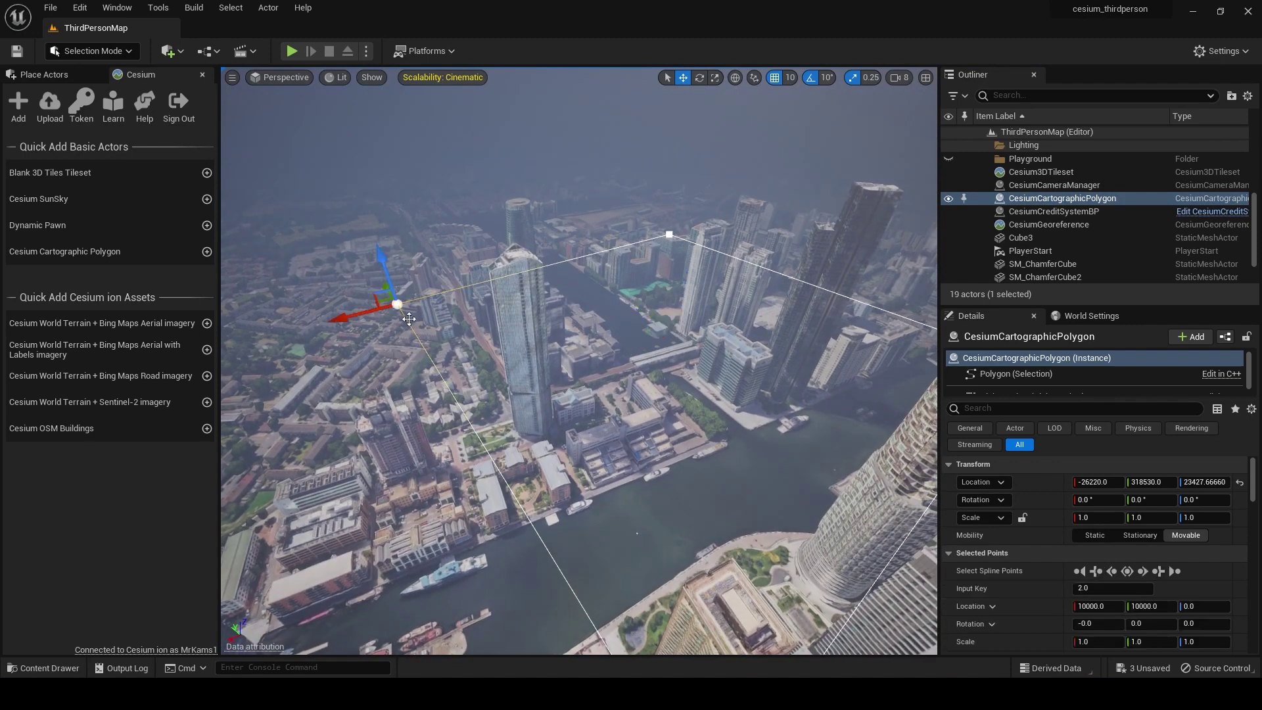
{"action": "left_click", "coordinate": [274, 78]}
{"action": "left_click_drag", "start_coordinate": [371, 311], "coordinate": [240, 343]}
{"action": "key", "text": "f"}
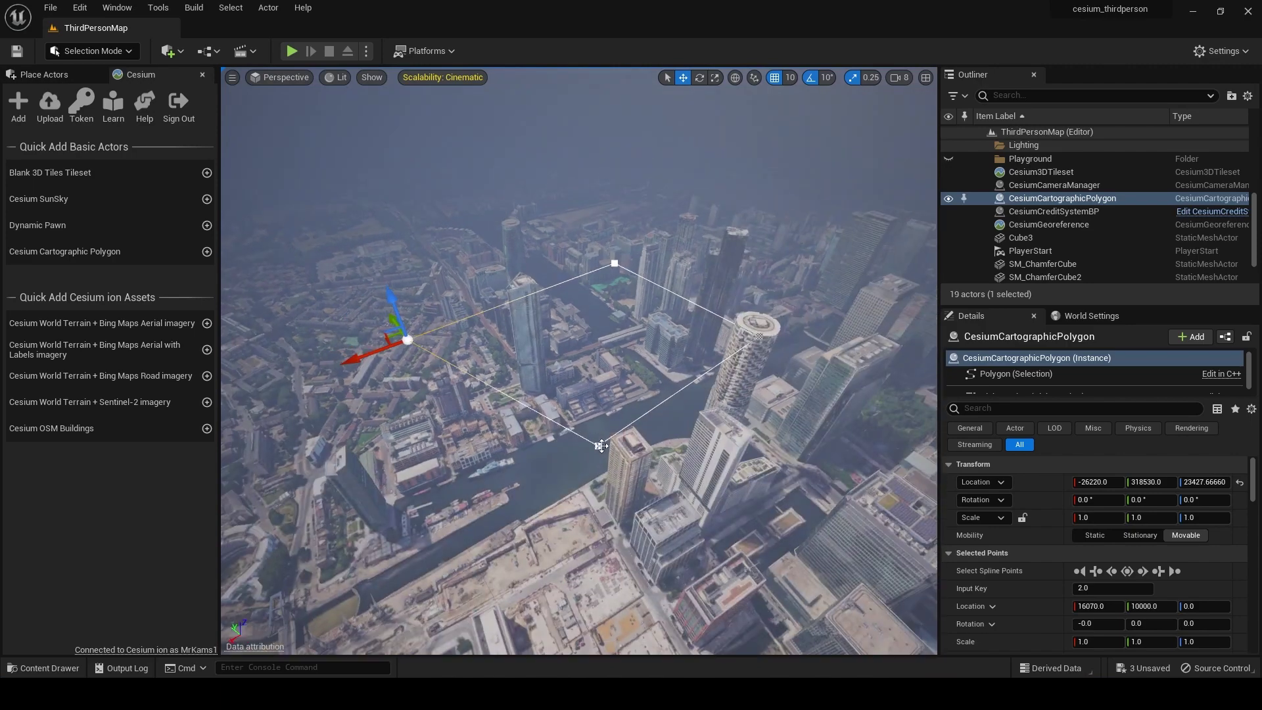
{"action": "left_click_drag", "start_coordinate": [602, 446], "coordinate": [538, 485]}
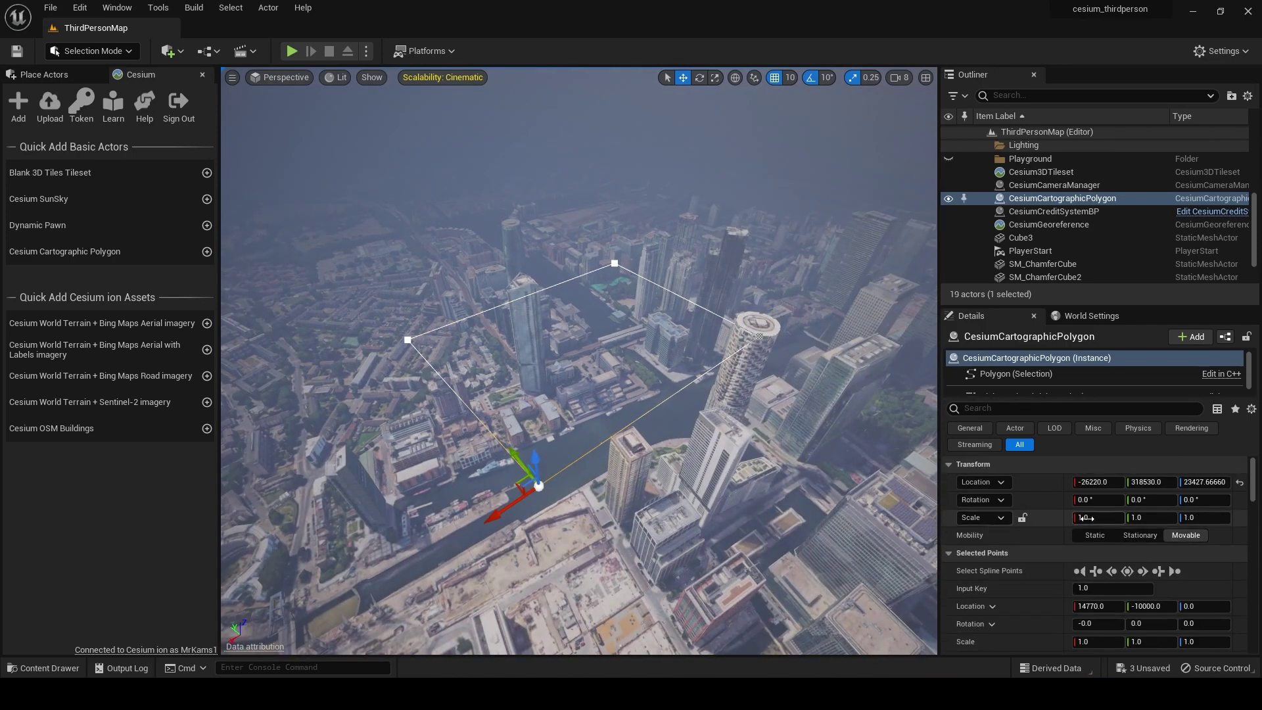
Step: Lock the cartographic polygon's scale proportions and scale it uniformly to 3.0, checking its coverage over the city
{"action": "left_click", "coordinate": [1023, 518]}
{"action": "key", "text": "Return"}
{"action": "right_click_drag", "start_coordinate": [661, 372], "coordinate": [742, 355]}
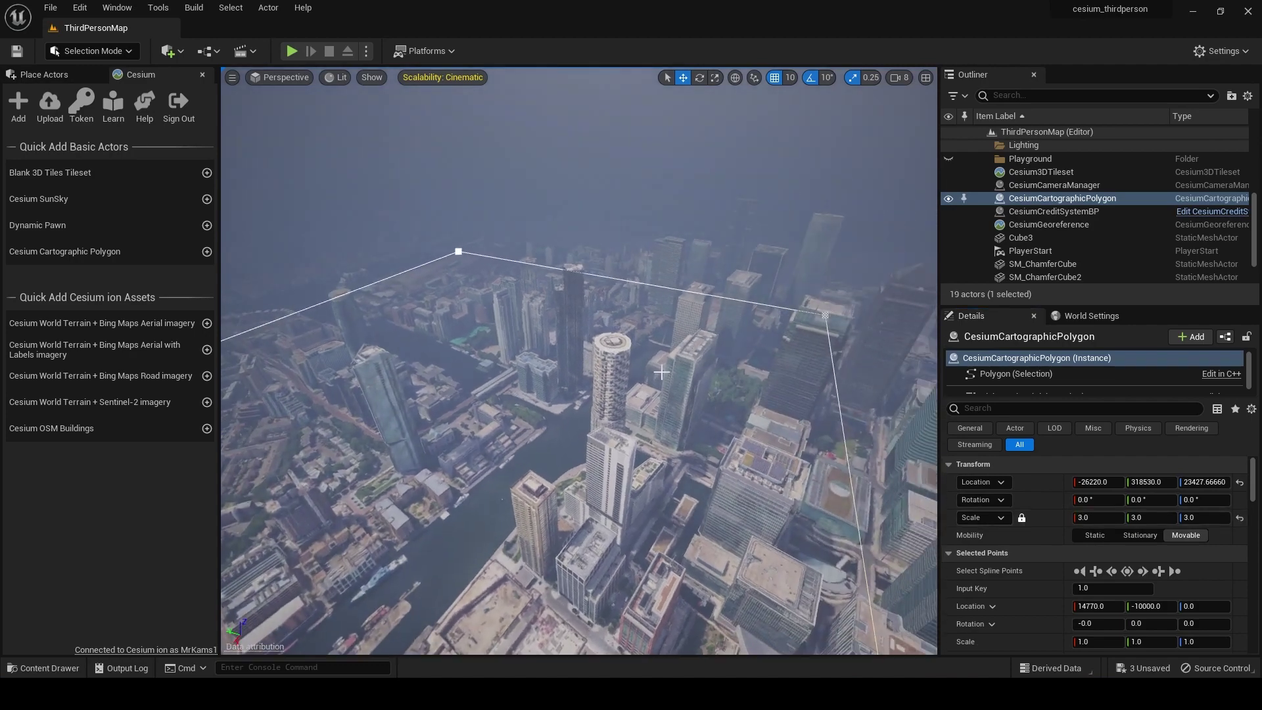
{"action": "mouse_move", "coordinate": [614, 437]}
{"action": "right_mouse_down"}
{"action": "mouse_move", "coordinate": [526, 467]}
{"action": "mouse_move", "coordinate": [421, 414]}
{"action": "mouse_move", "coordinate": [579, 427]}
{"action": "mouse_move", "coordinate": [635, 448]}
{"action": "right_mouse_up"}
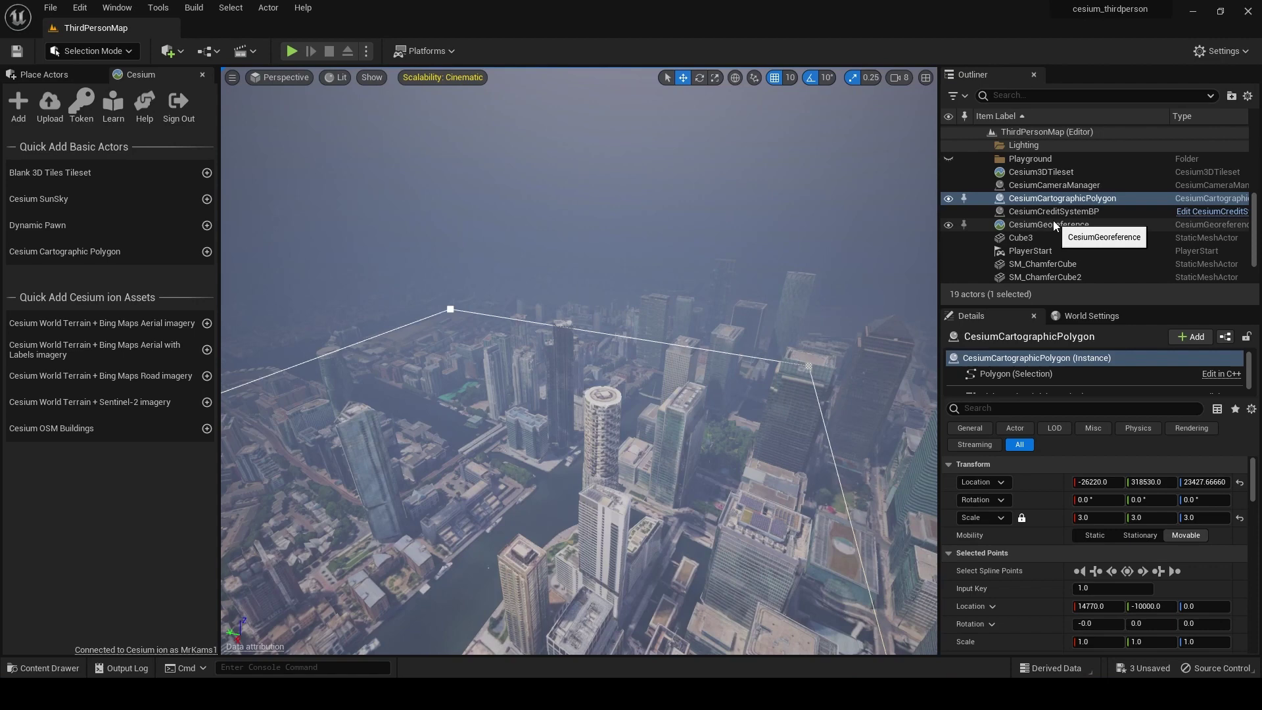
Step: Add a Cesium Polygon Raster Overlay component to the Cesium3DTileset, searching the components for "polygo"
{"action": "left_click", "coordinate": [1023, 172]}
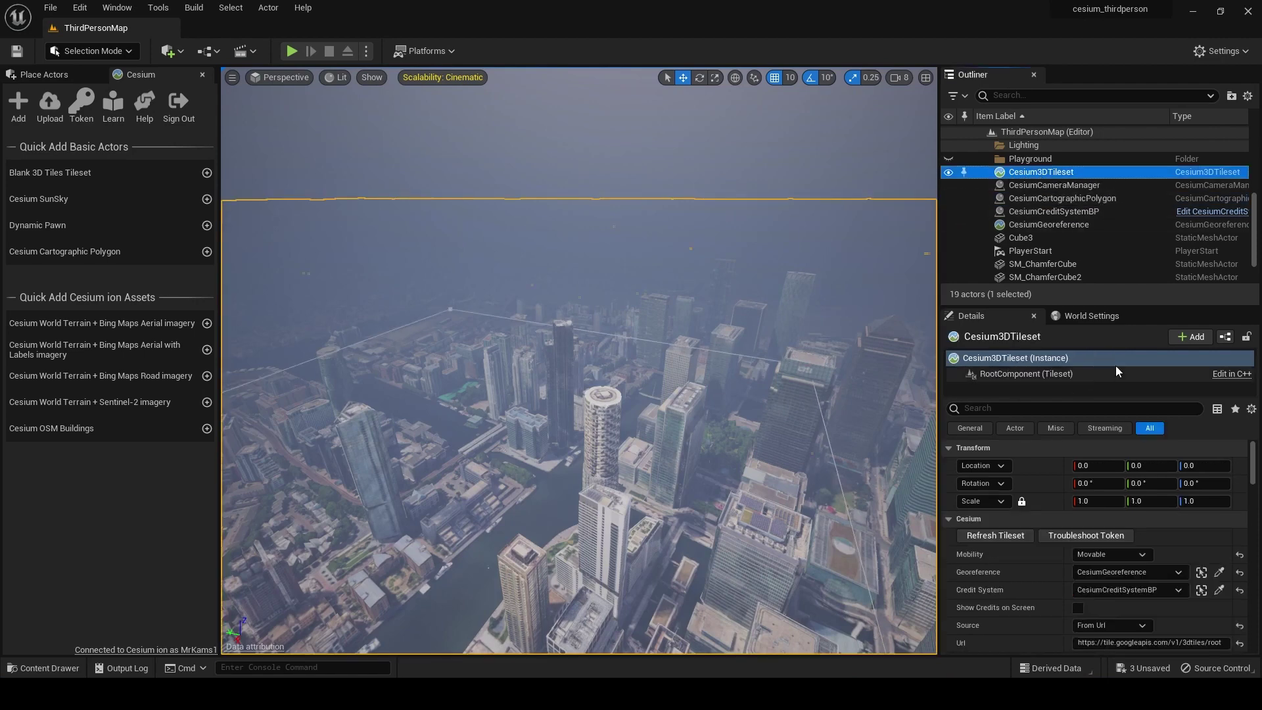
{"action": "left_click", "coordinate": [1191, 337]}
{"action": "type", "text": "po"}
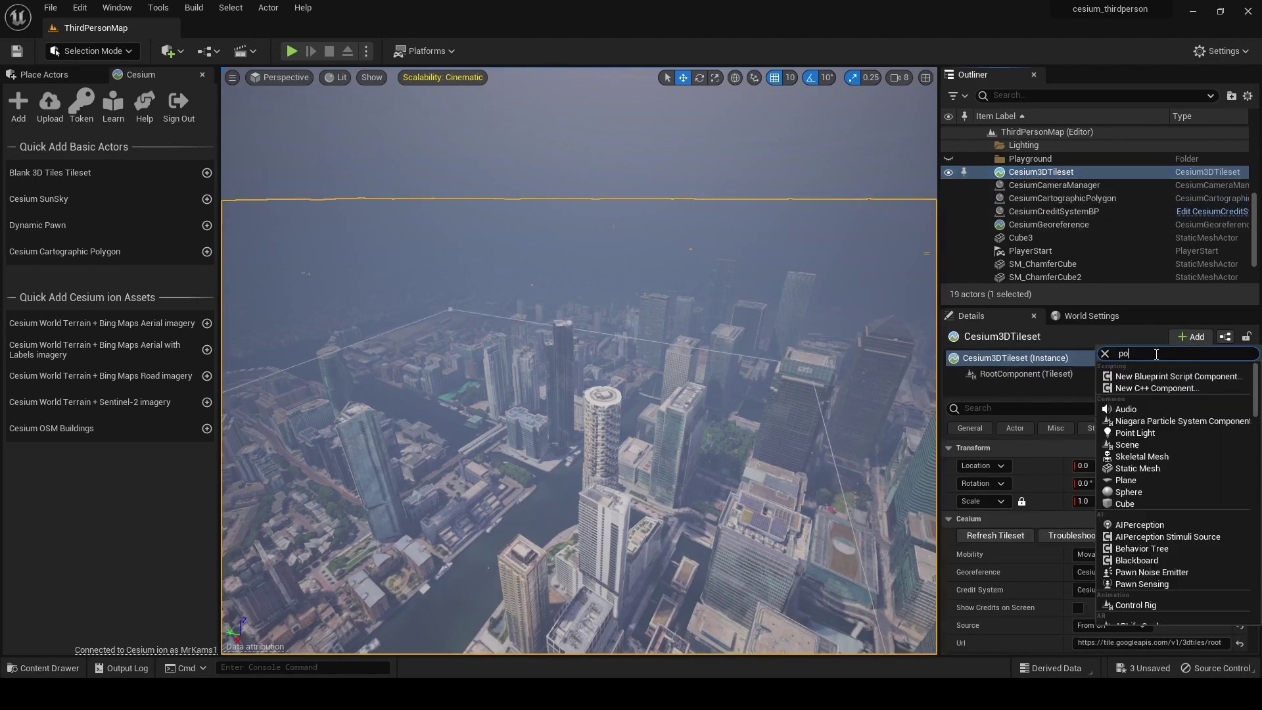
{"action": "type", "text": "lygo"}
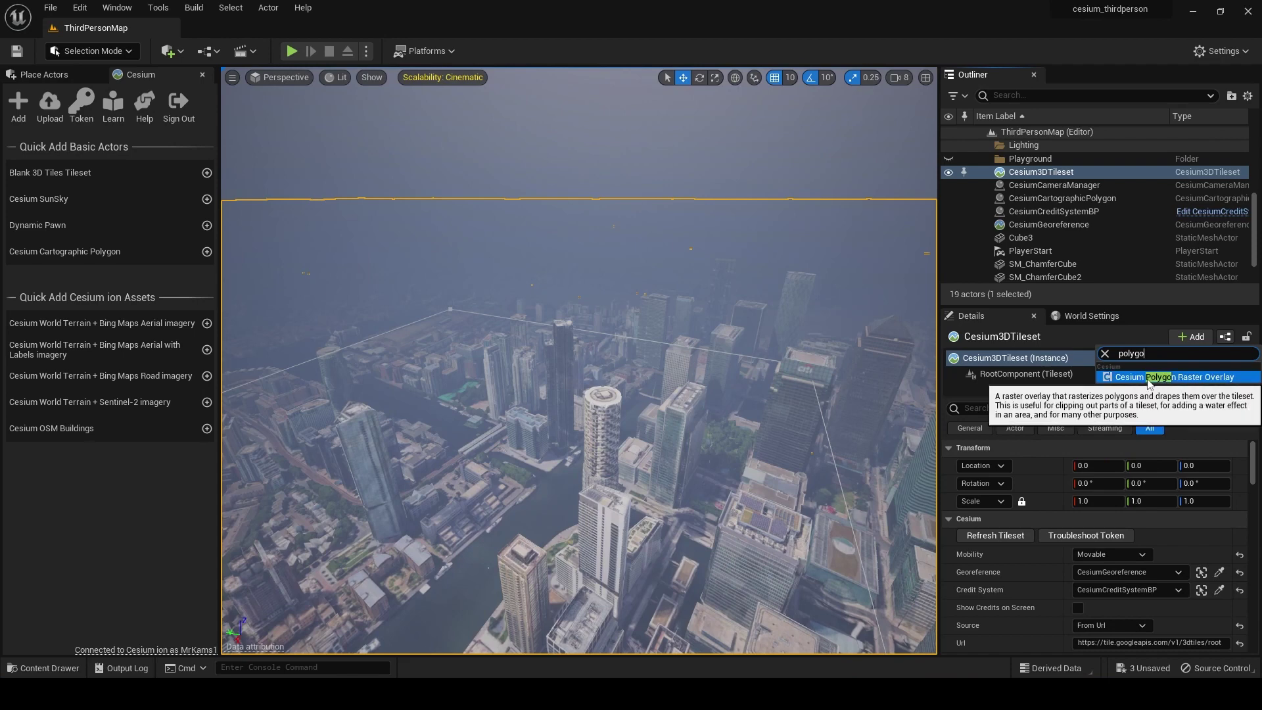
{"action": "left_click", "coordinate": [1150, 378]}
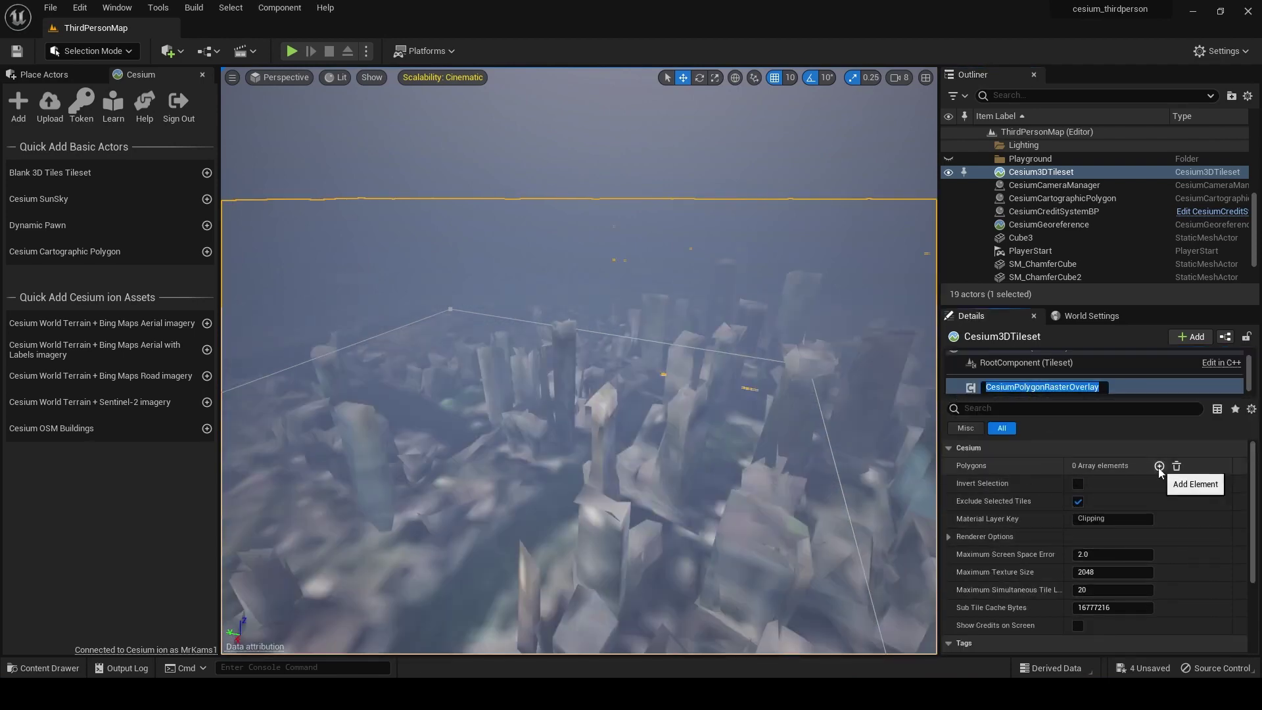
Step: Add one element to the overlay's Polygons array, assign the CesiumCartographicPolygon to it, and inspect the clipped area
{"action": "left_click", "coordinate": [1160, 466]}
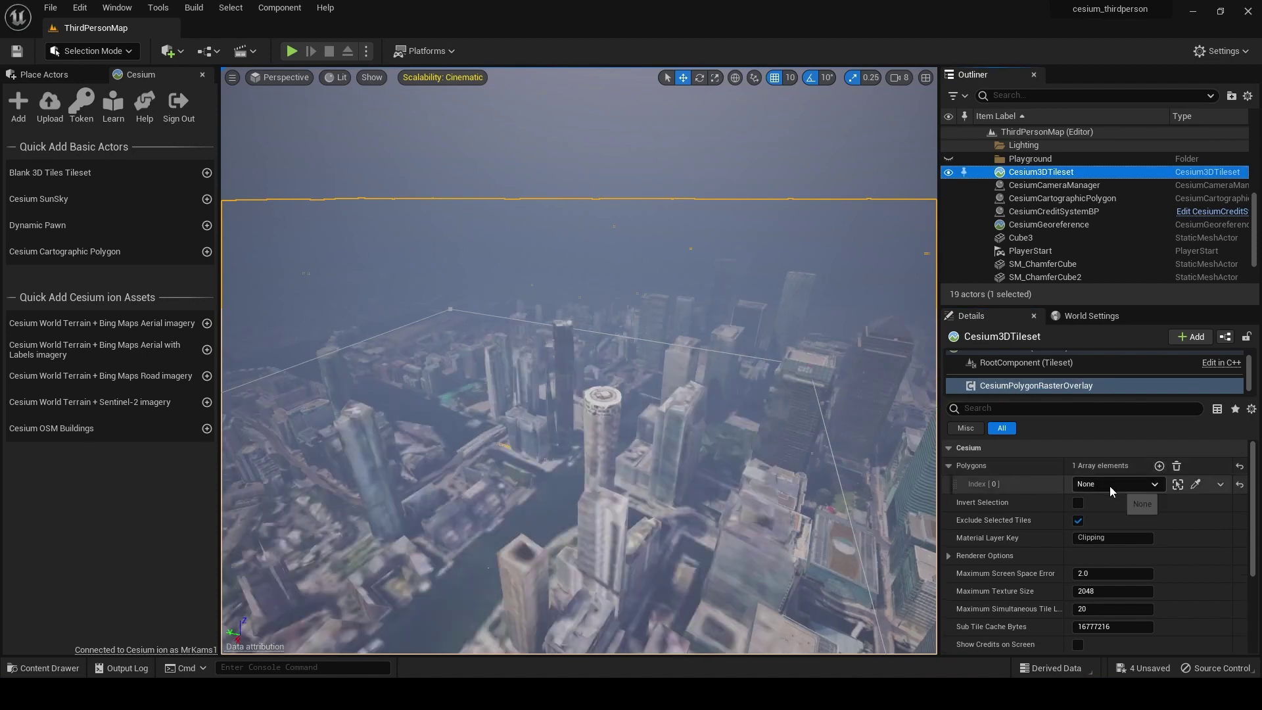
{"action": "left_click", "coordinate": [1110, 485]}
{"action": "left_click", "coordinate": [1097, 333]}
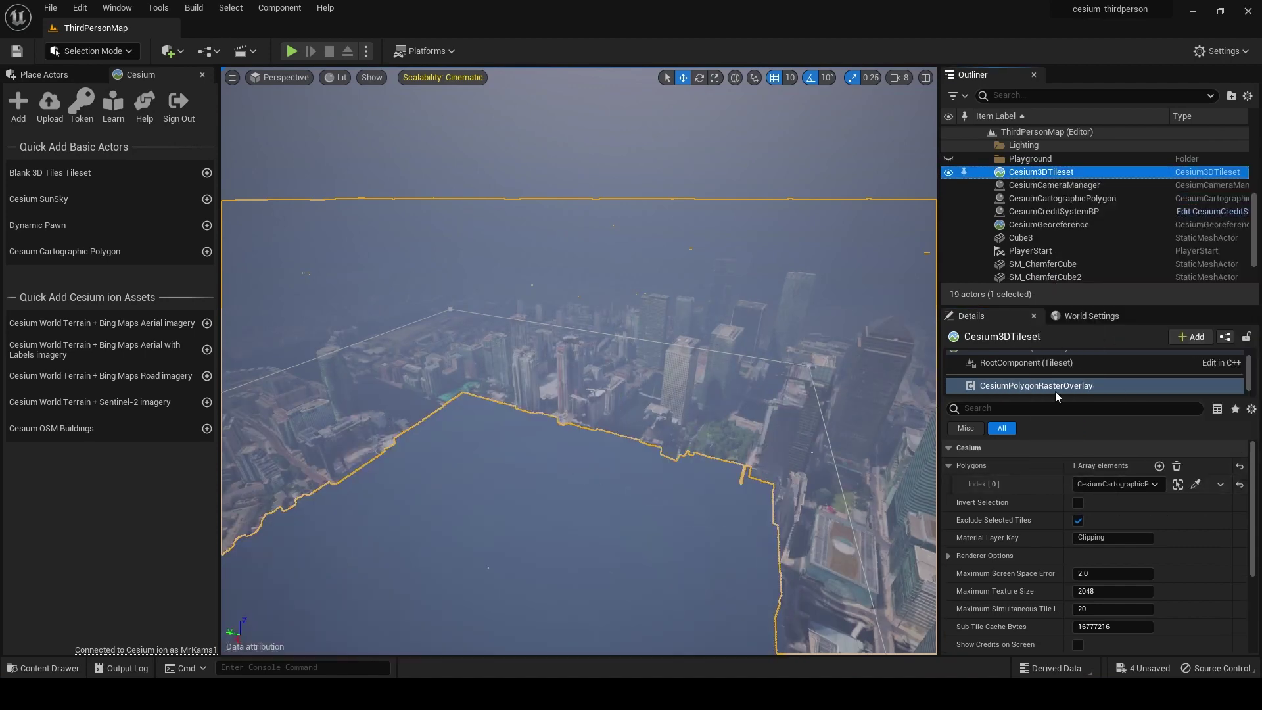
{"action": "right_click_drag", "start_coordinate": [579, 360], "coordinate": [640, 354]}
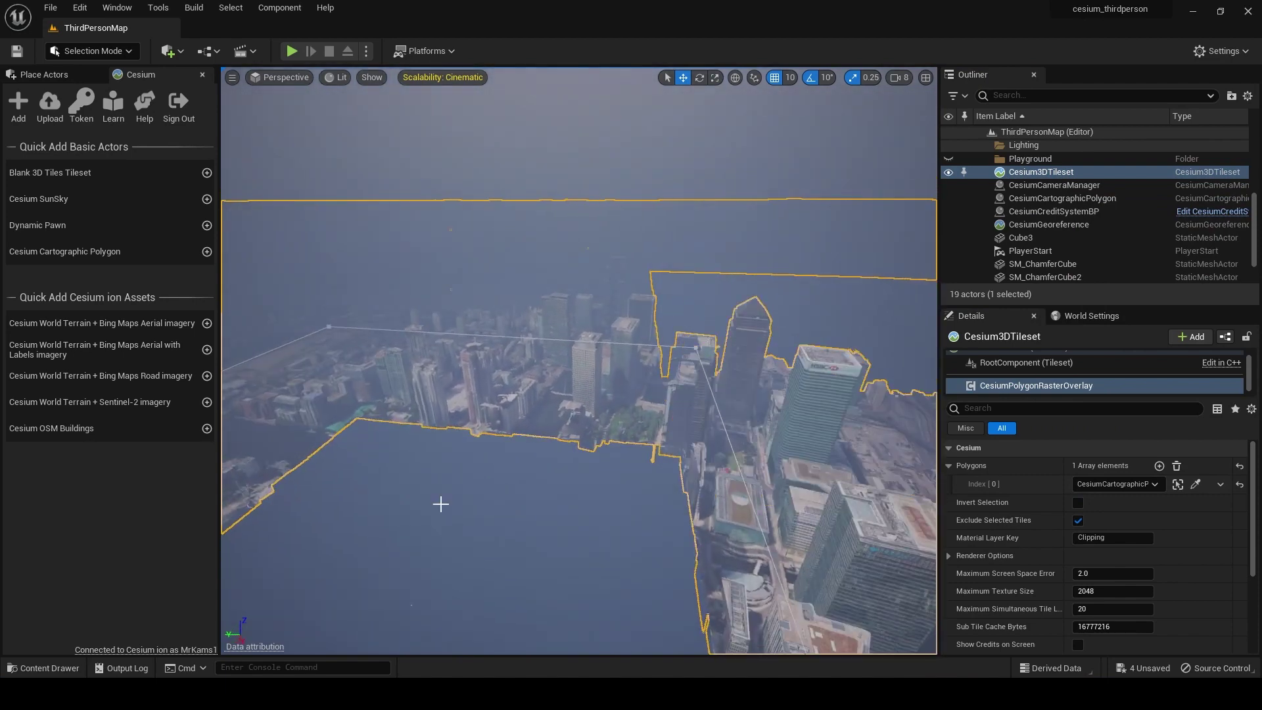
Step: Enable Invert Selection and disable Exclude Selected Tiles on the polygon raster overlay, and inspect the remaining city area
{"action": "left_click", "coordinate": [1078, 503]}
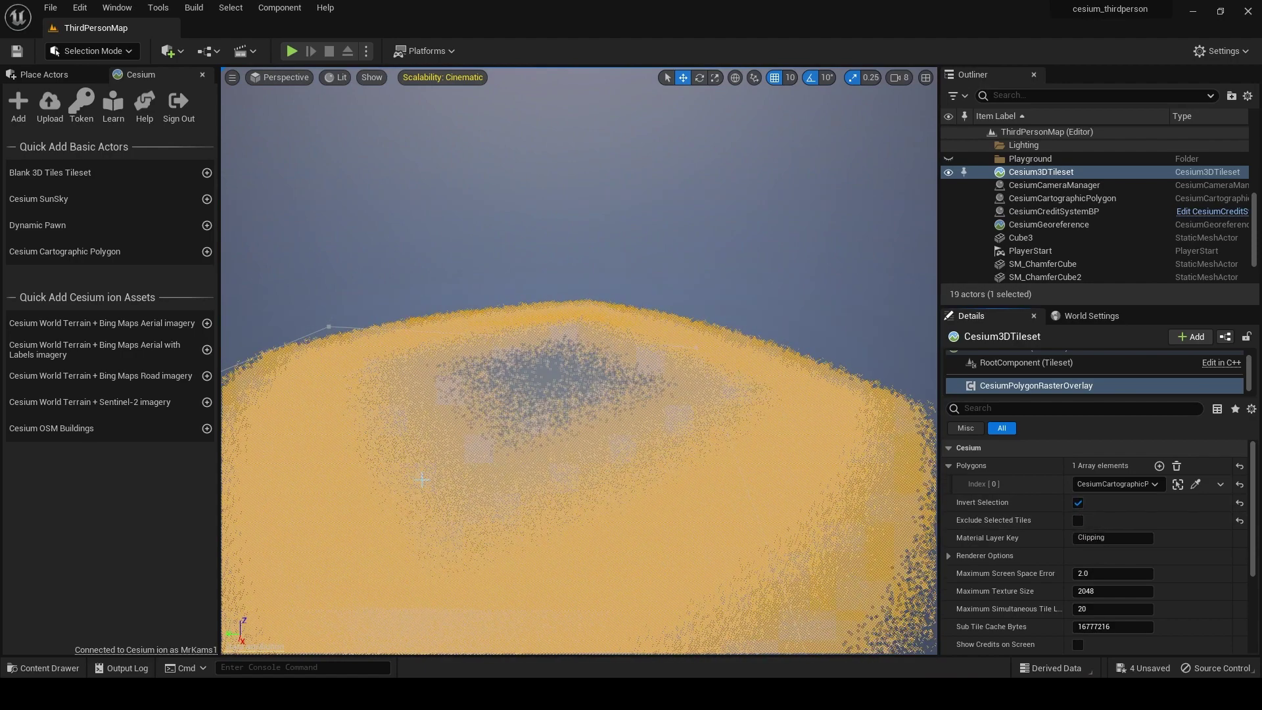
{"action": "right_click_drag", "start_coordinate": [579, 360], "coordinate": [421, 341]}
{"action": "key", "text": "w"}
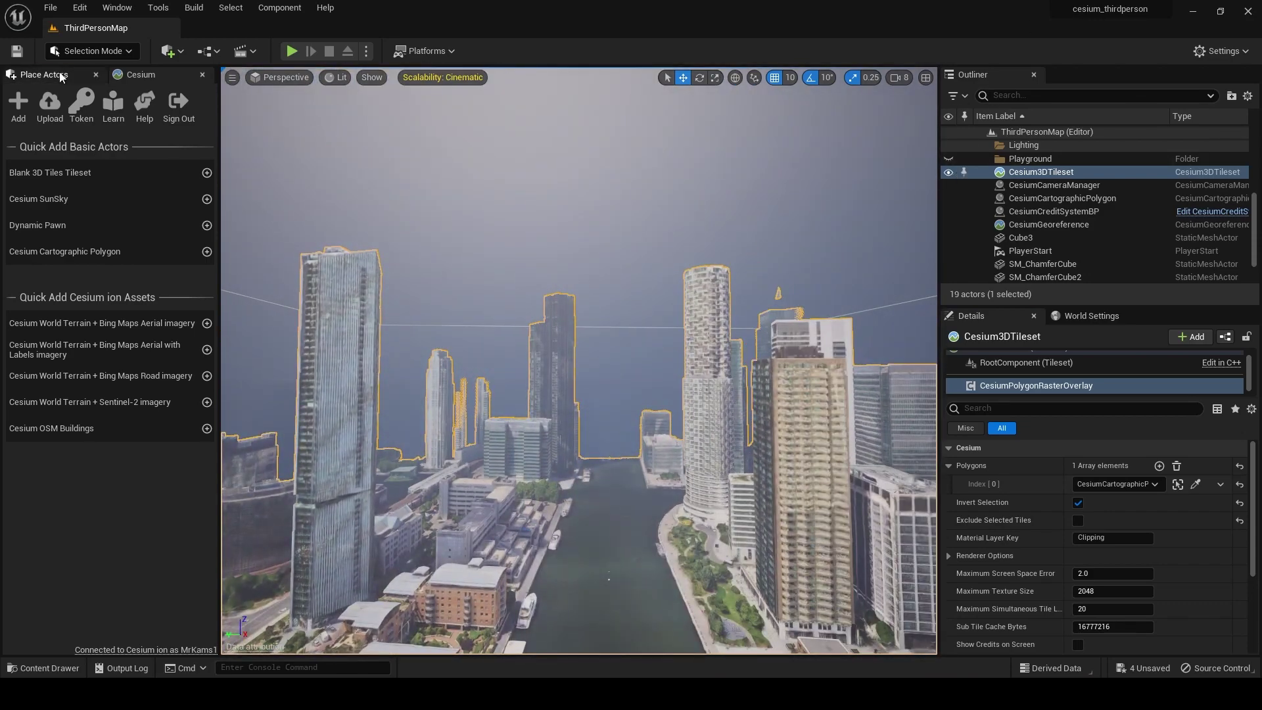
Step: Search the placeable actors for "fog", clear that search, and select the existing ExponentialHeightFog by filtering the level's actors by "fog"
{"action": "left_click", "coordinate": [62, 77]}
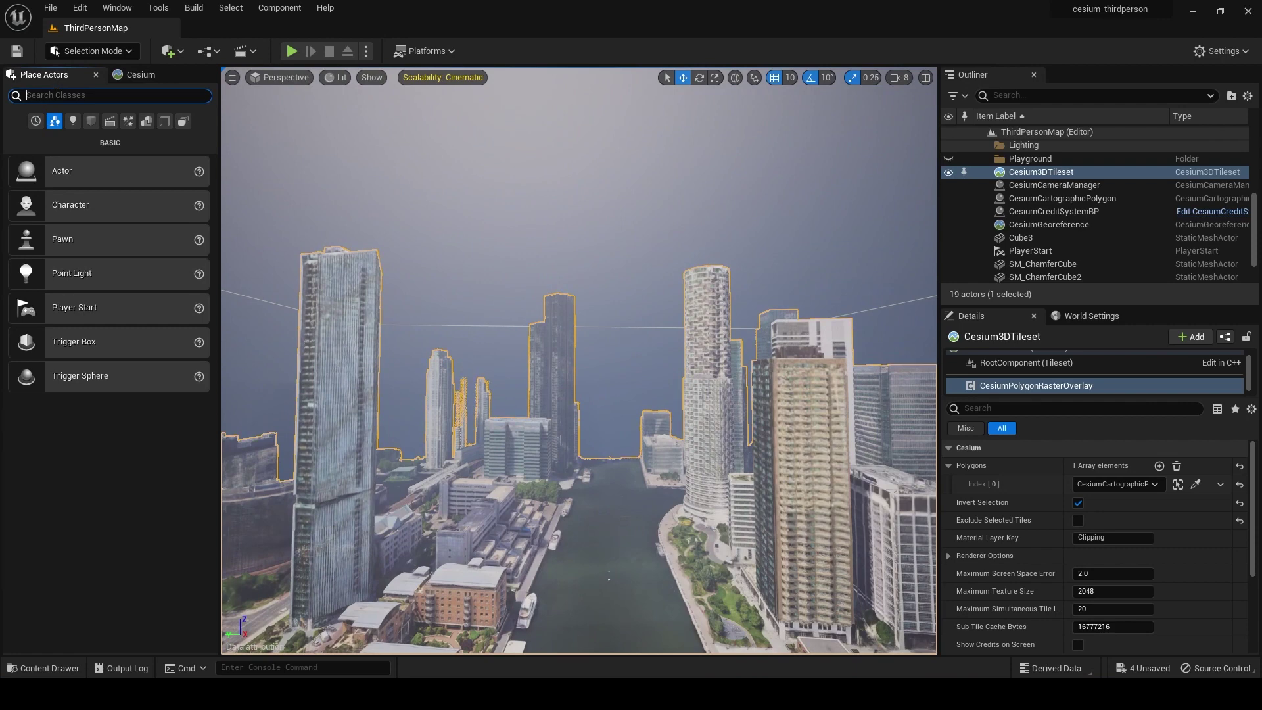
{"action": "type", "text": "fog"}
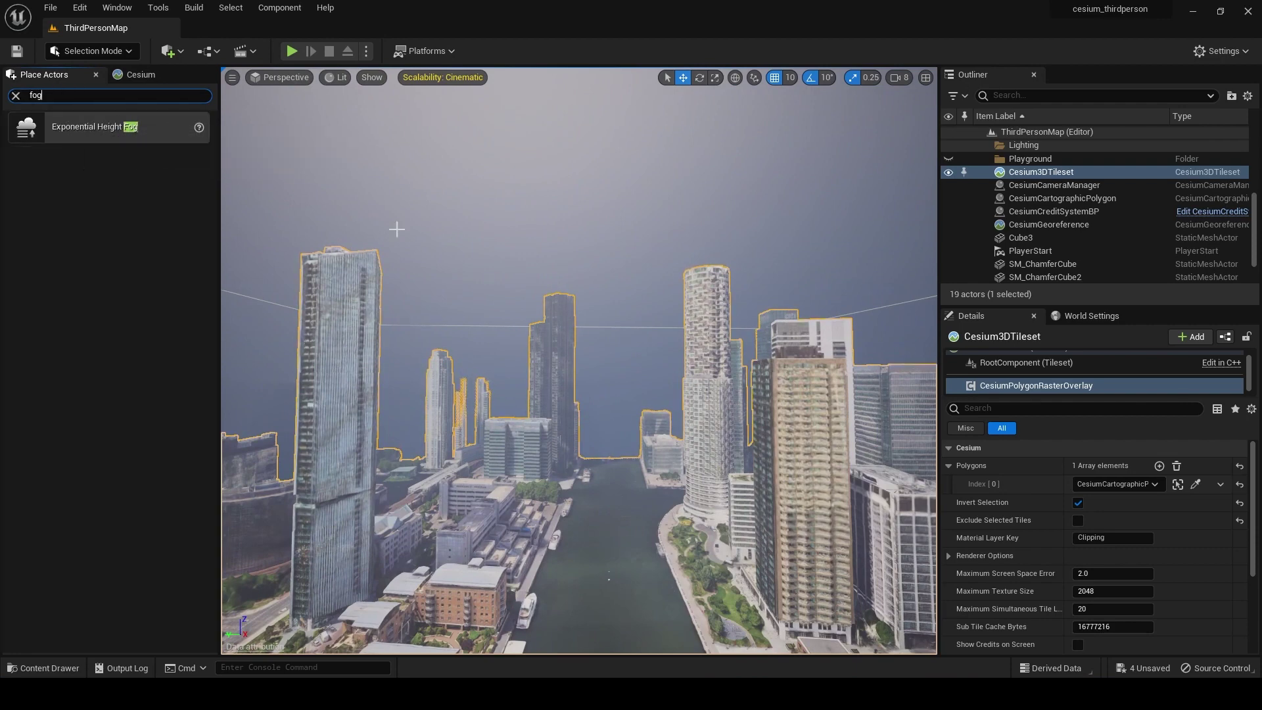
{"action": "left_click", "coordinate": [16, 96]}
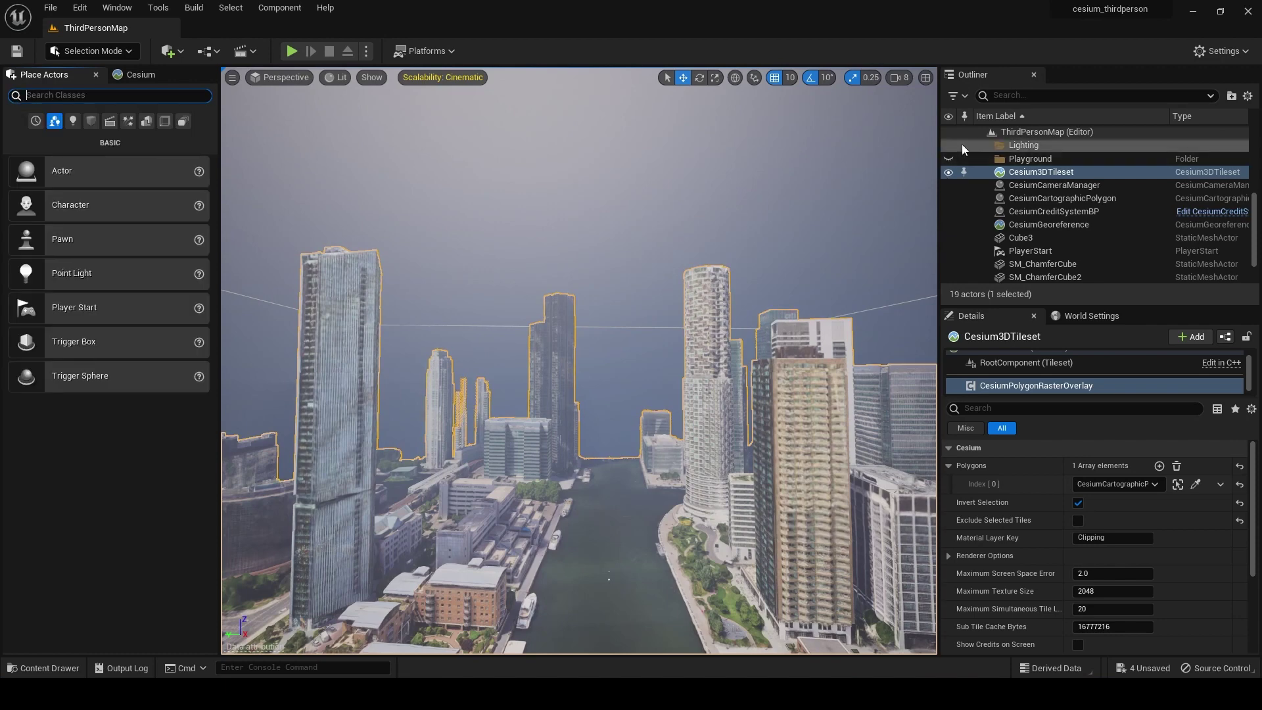
{"action": "left_click", "coordinate": [1028, 93]}
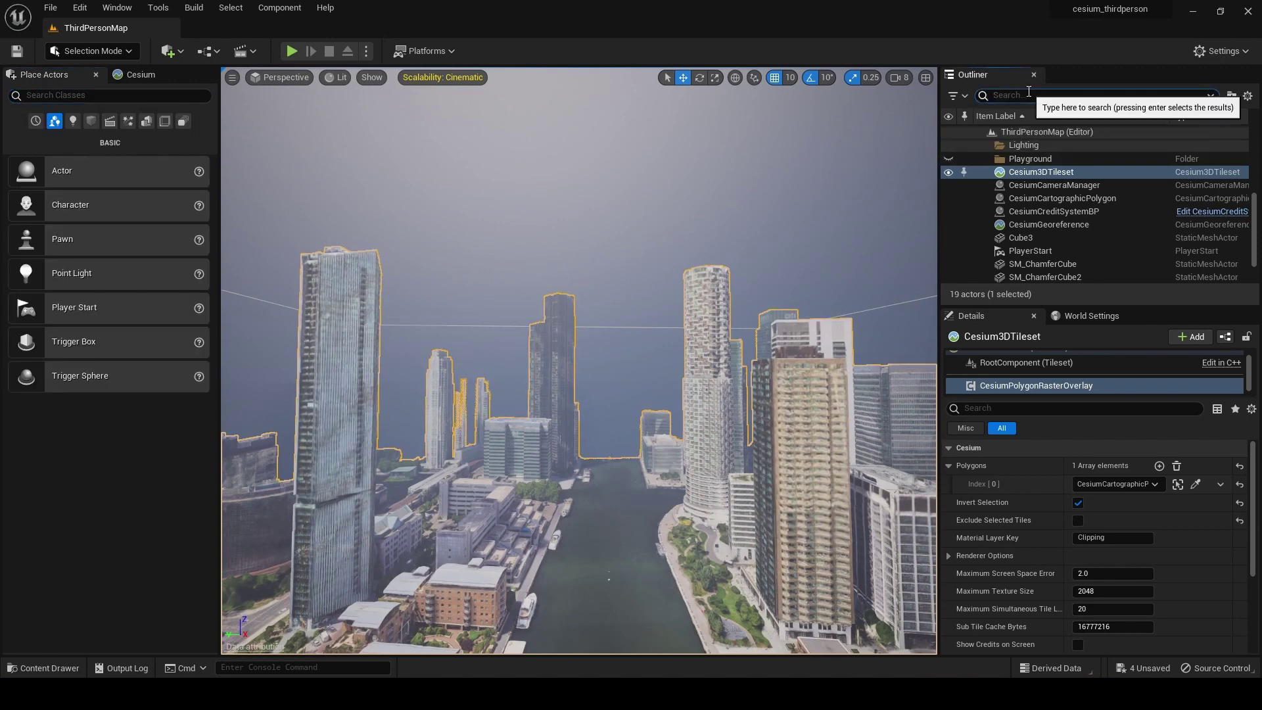
{"action": "type", "text": "fog"}
{"action": "left_click", "coordinate": [1034, 159]}
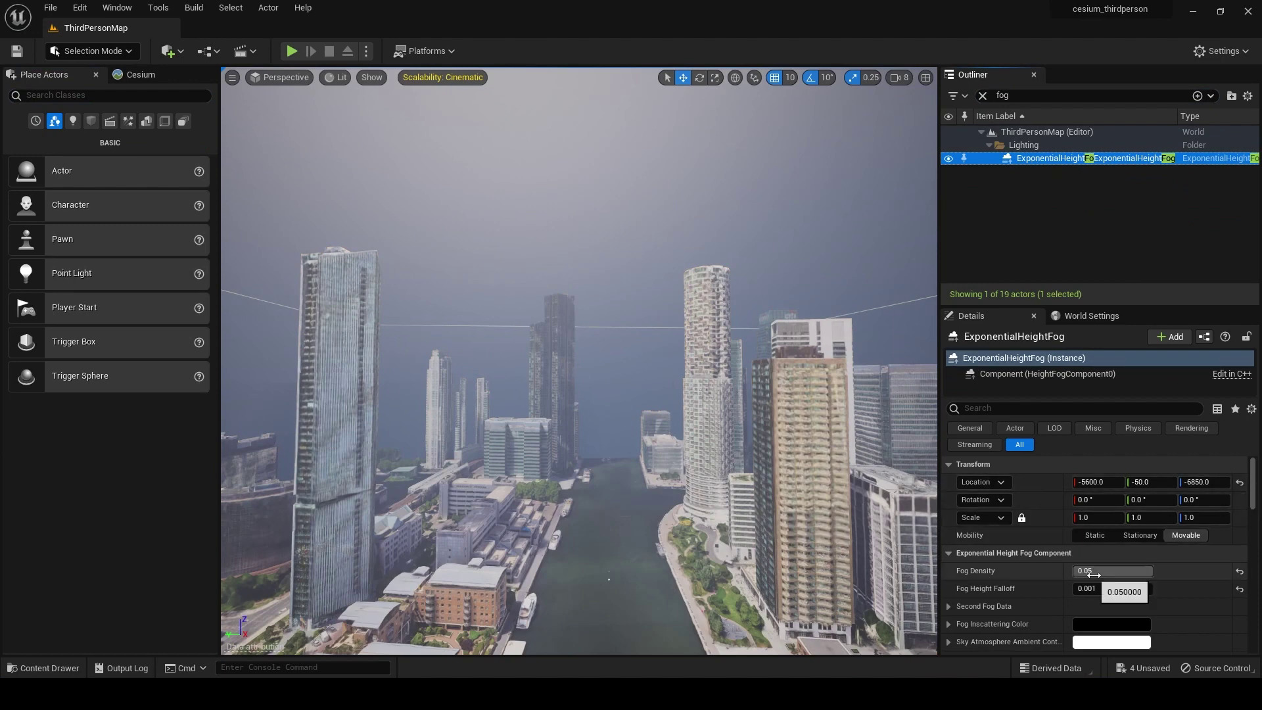
Step: Try a Fog Density of 0.0196 on the height fog, review its Start Distance setting, and undo the density change
{"action": "left_click_drag", "start_coordinate": [1096, 572], "coordinate": [1046, 571]}
{"action": "scroll", "coordinate": [1094, 588], "scroll_direction": "down", "scroll_amount": 3}
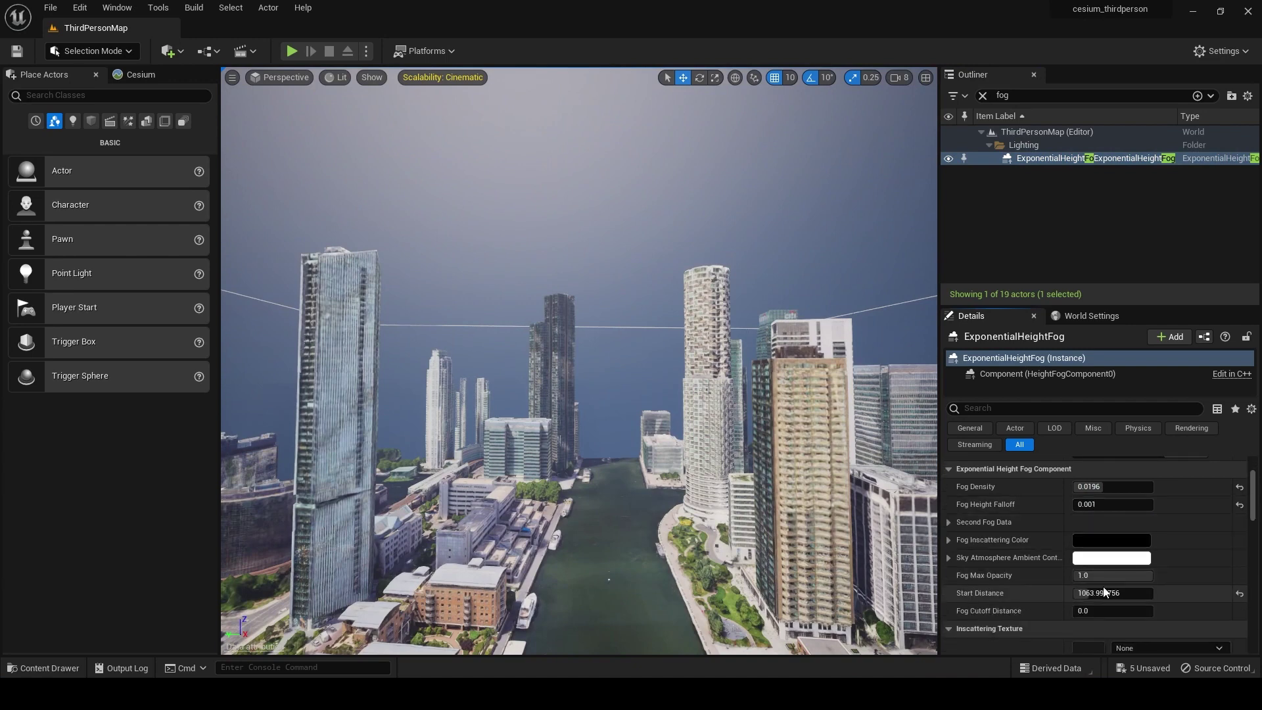
{"action": "scroll", "coordinate": [1102, 536], "scroll_direction": "down", "scroll_amount": 2}
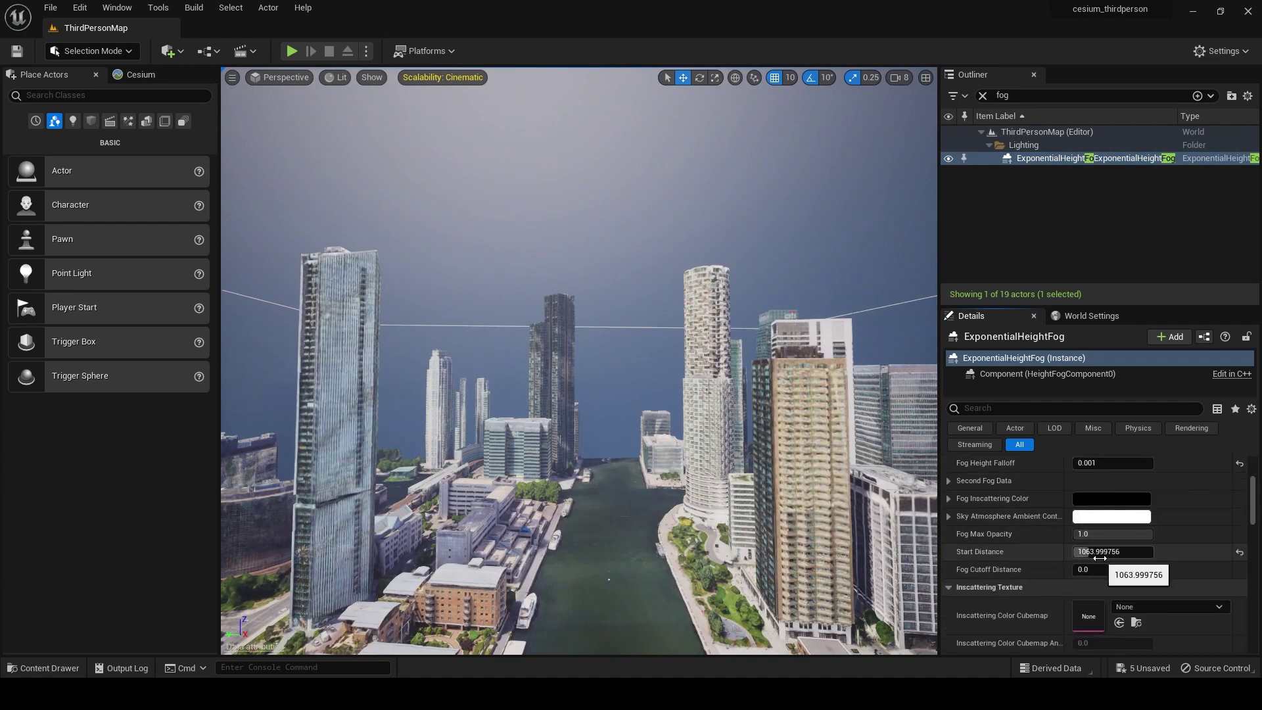
{"action": "scroll", "coordinate": [1111, 557], "scroll_direction": "up", "scroll_amount": 4}
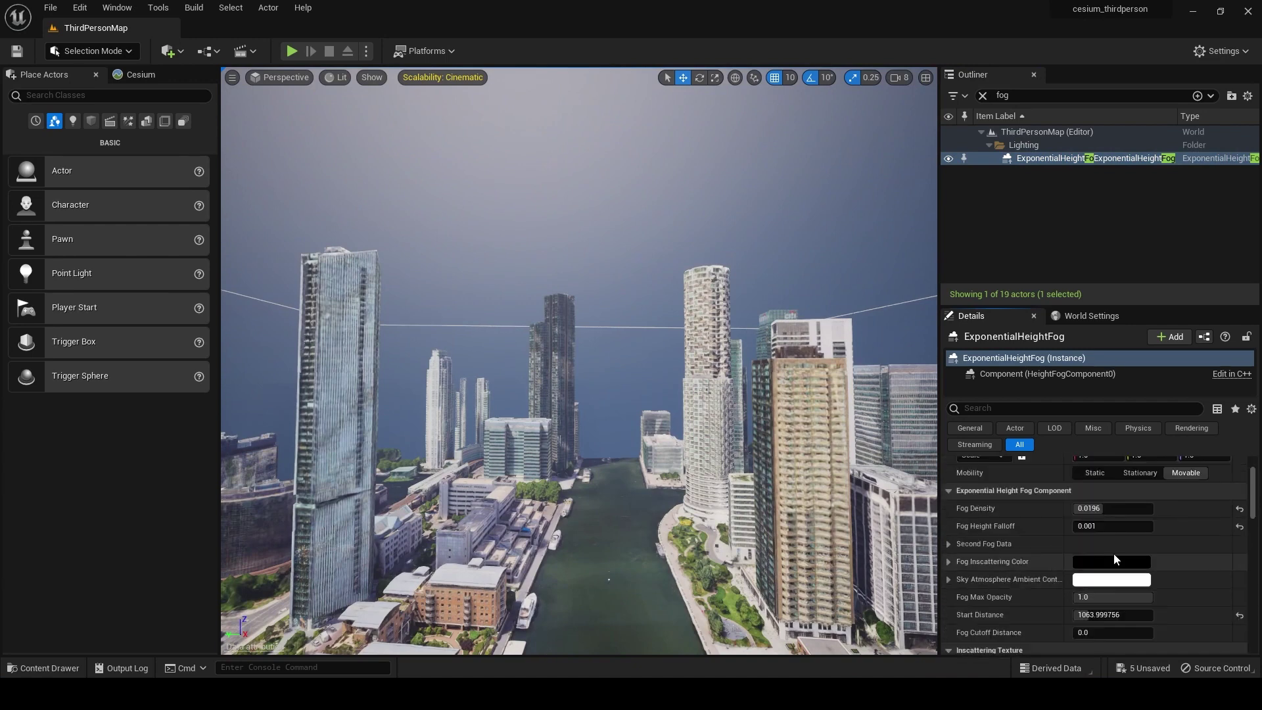
{"action": "scroll", "coordinate": [645, 504], "scroll_direction": "up", "scroll_amount": 1}
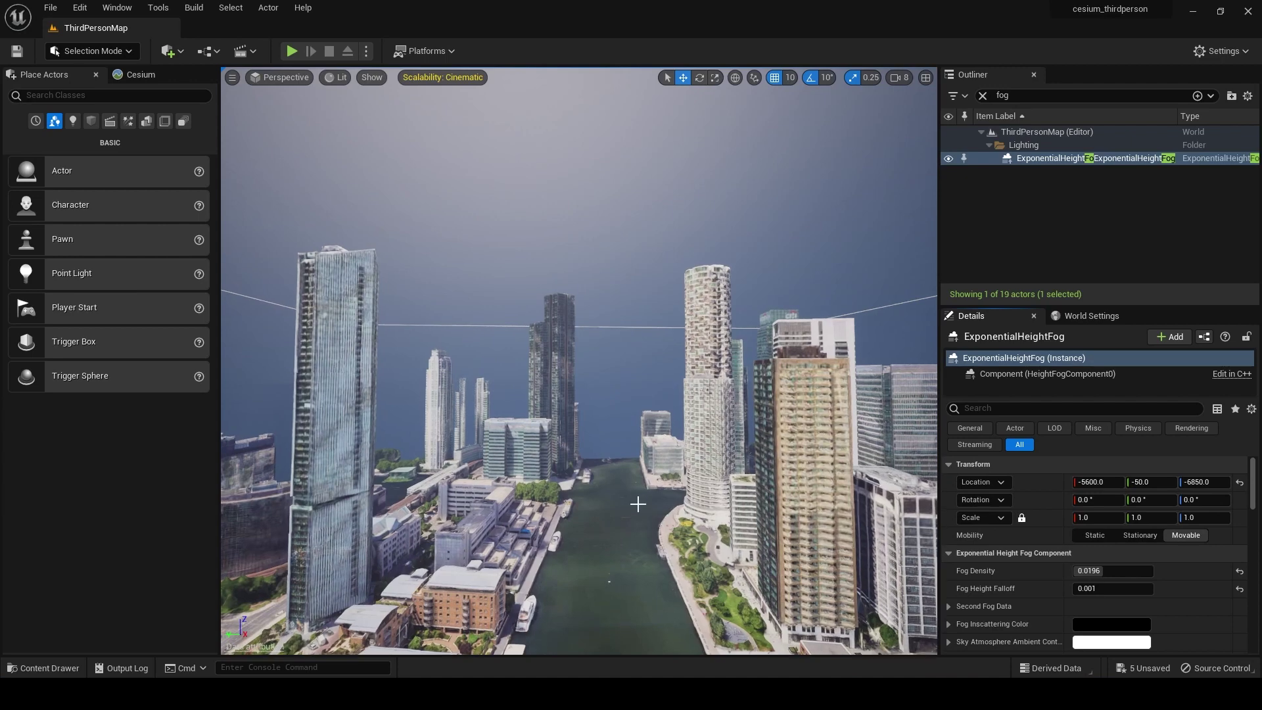
{"action": "left_click", "coordinate": [652, 502]}
{"action": "key", "text": "ctrl+z"}
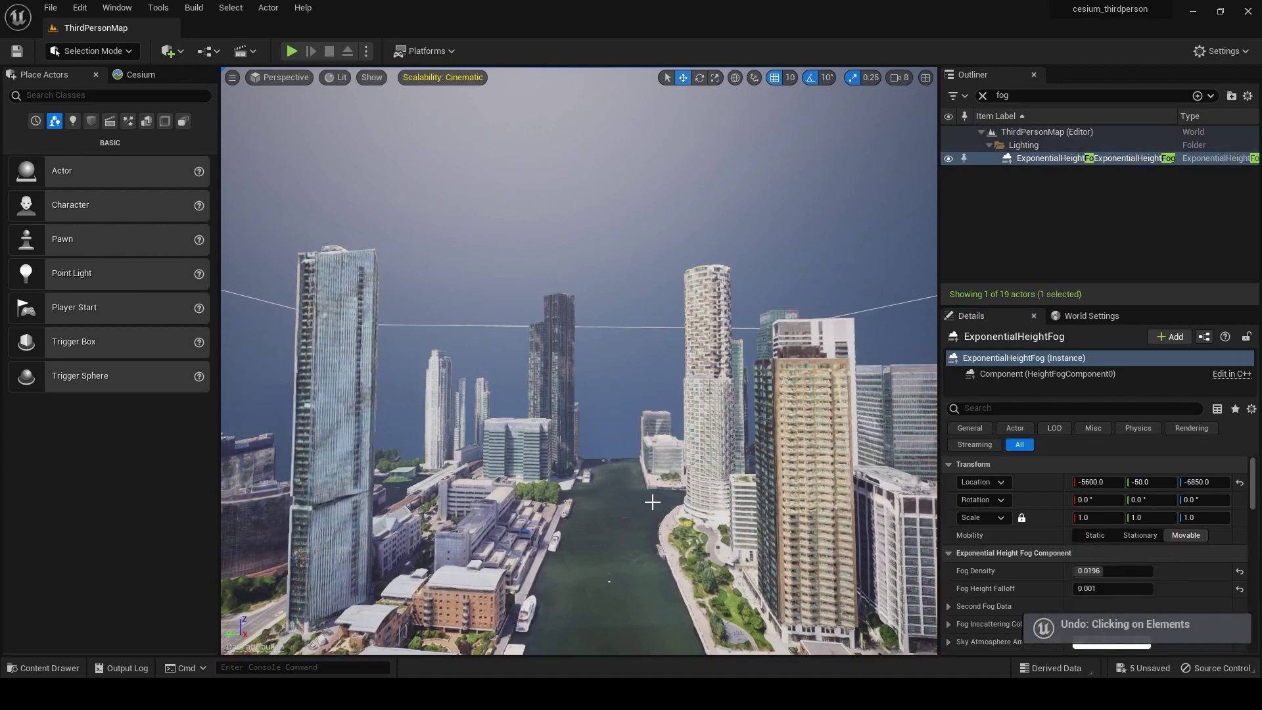
{"action": "key", "text": "ctrl+z"}
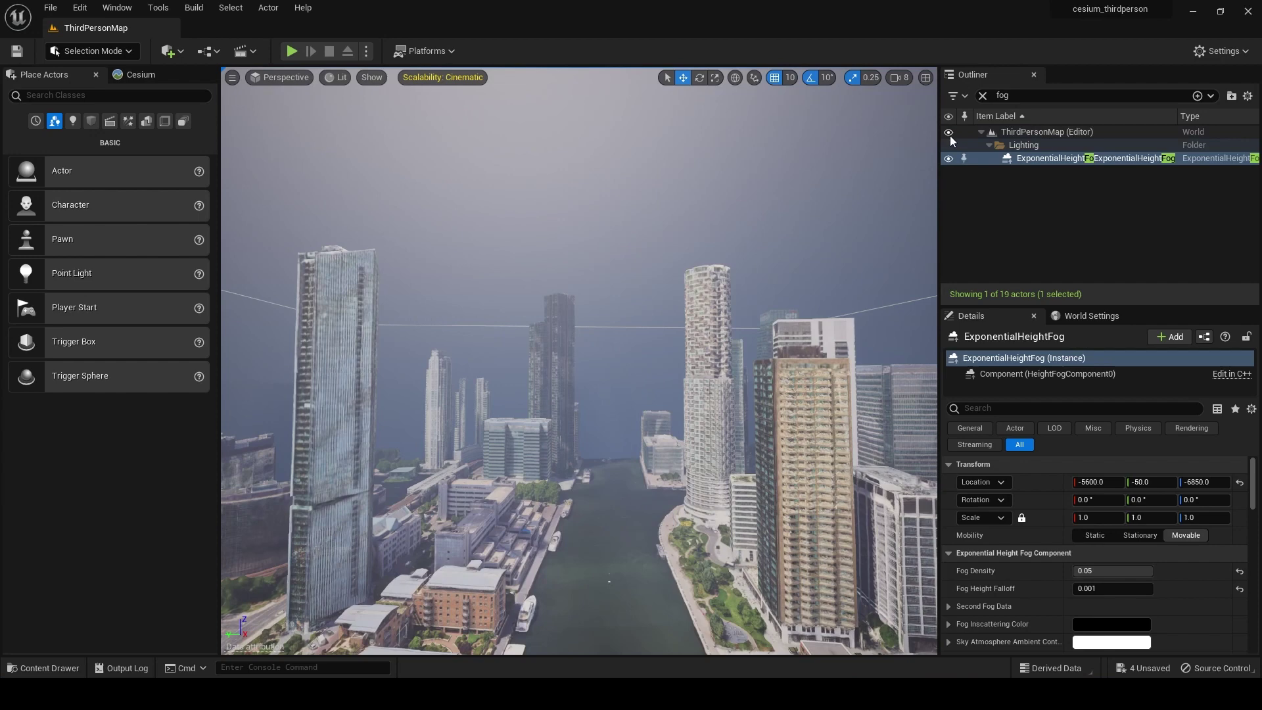
Step: Filter the level's actors by "cesiu", select the Cesium3DTileset, and enlarge its details view around the tile loading settings
{"action": "left_click", "coordinate": [982, 96]}
{"action": "type", "text": "cesi"}
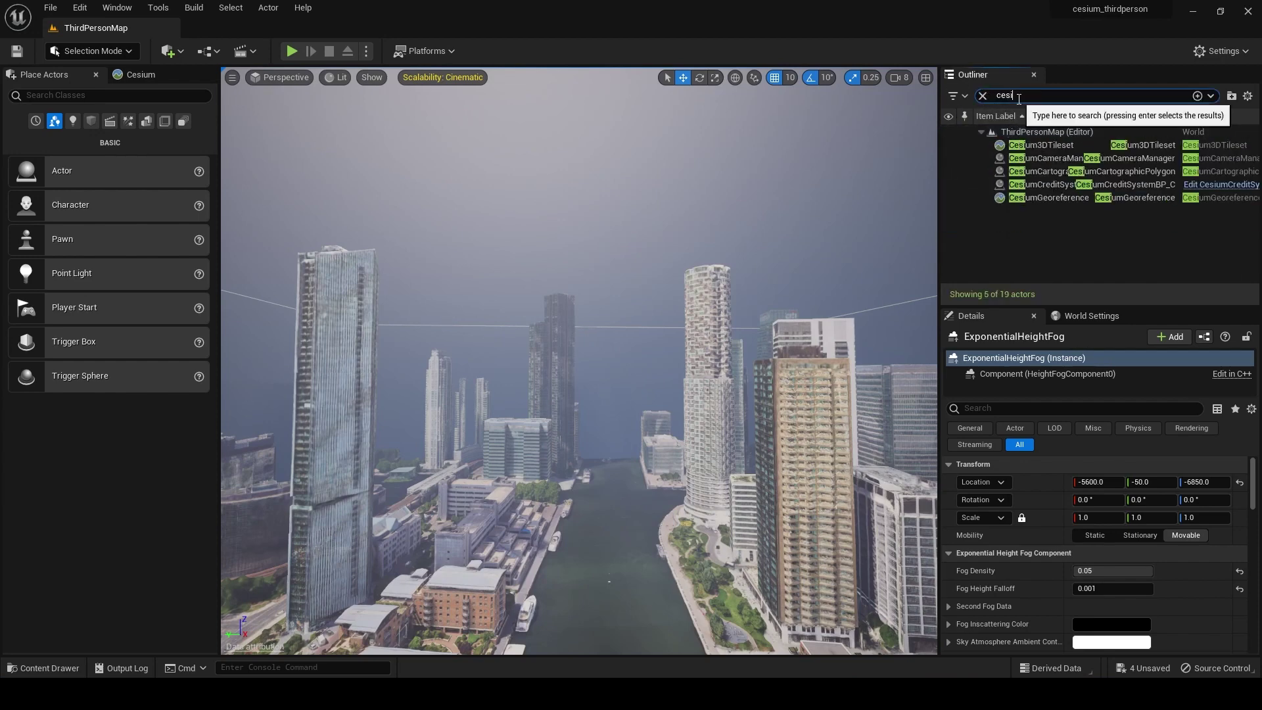
{"action": "type", "text": "u"}
{"action": "left_click", "coordinate": [1041, 146]}
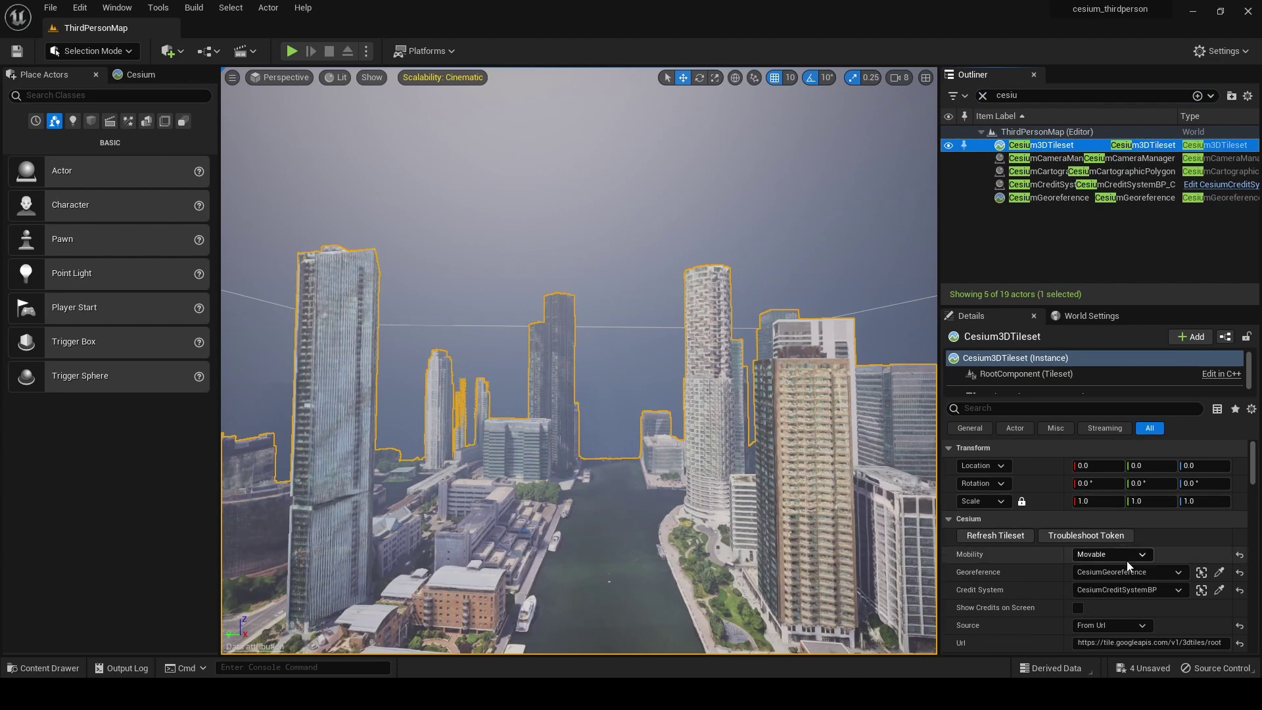
{"action": "scroll", "coordinate": [1117, 559], "scroll_direction": "down", "scroll_amount": 5}
{"action": "left_click_drag", "start_coordinate": [1007, 306], "coordinate": [1006, 237]}
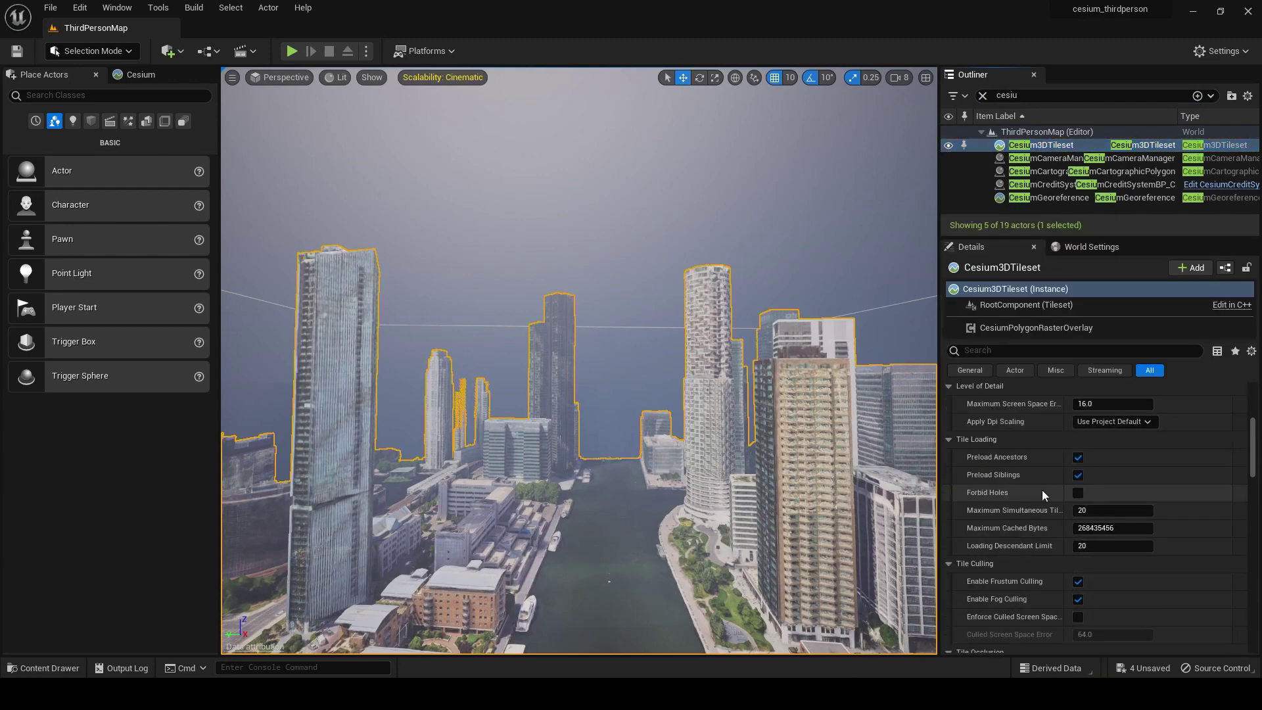
Step: Examine the tileset's Level of Detail and Tile Loading settings, including Maximum Simultaneous Tile Loads, and inspect the city along the waterway
{"action": "scroll", "coordinate": [1042, 490], "scroll_direction": "down", "scroll_amount": 2}
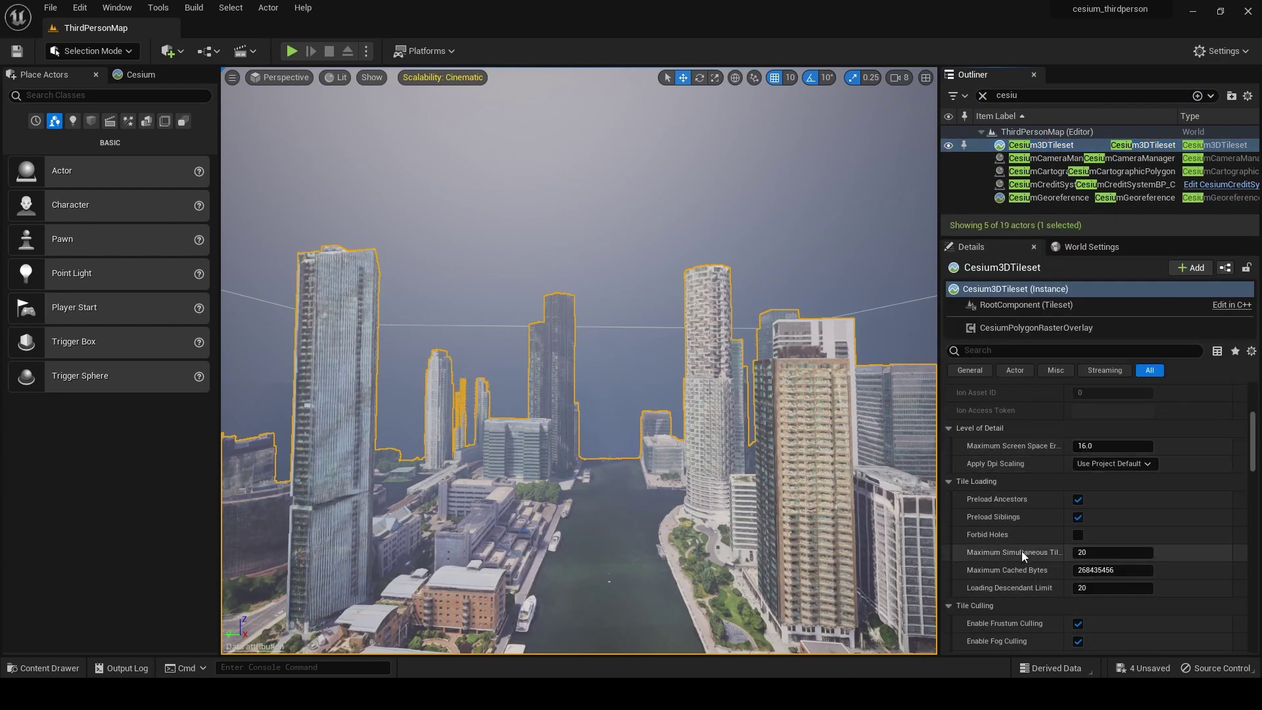
{"action": "mouse_move", "coordinate": [1022, 555]}
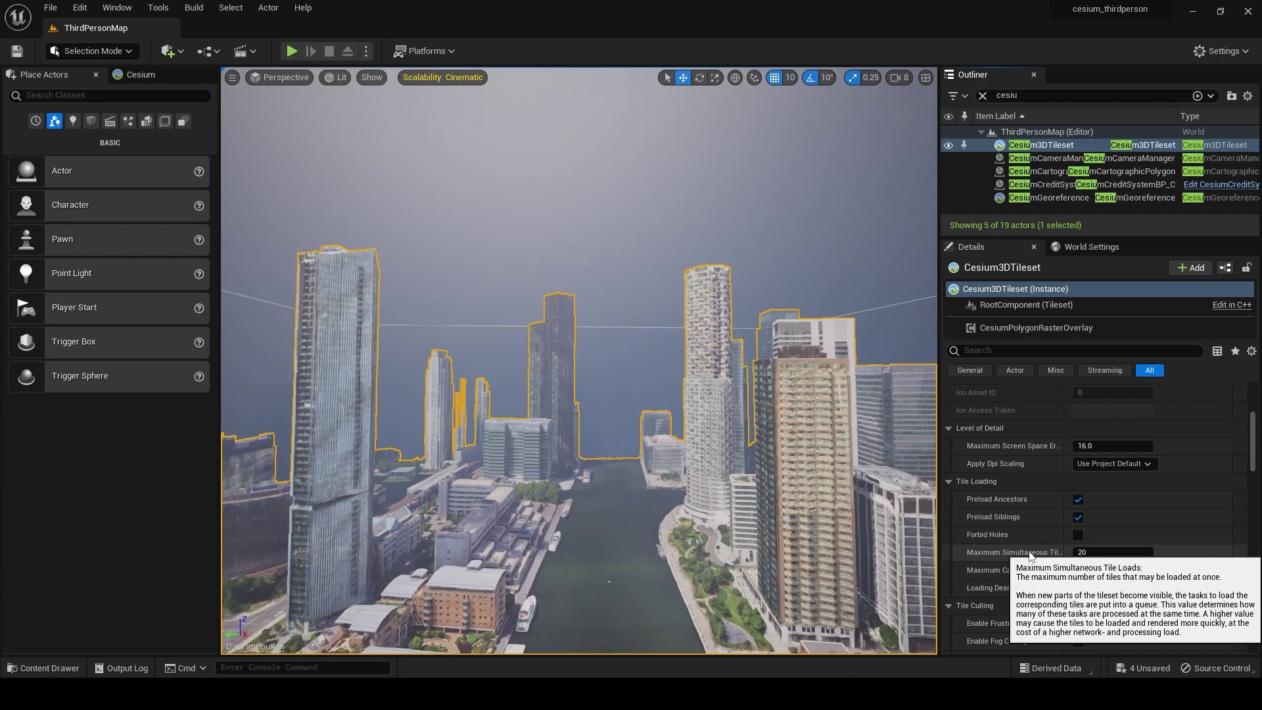
{"action": "scroll", "coordinate": [1030, 555], "scroll_direction": "down", "scroll_amount": 2}
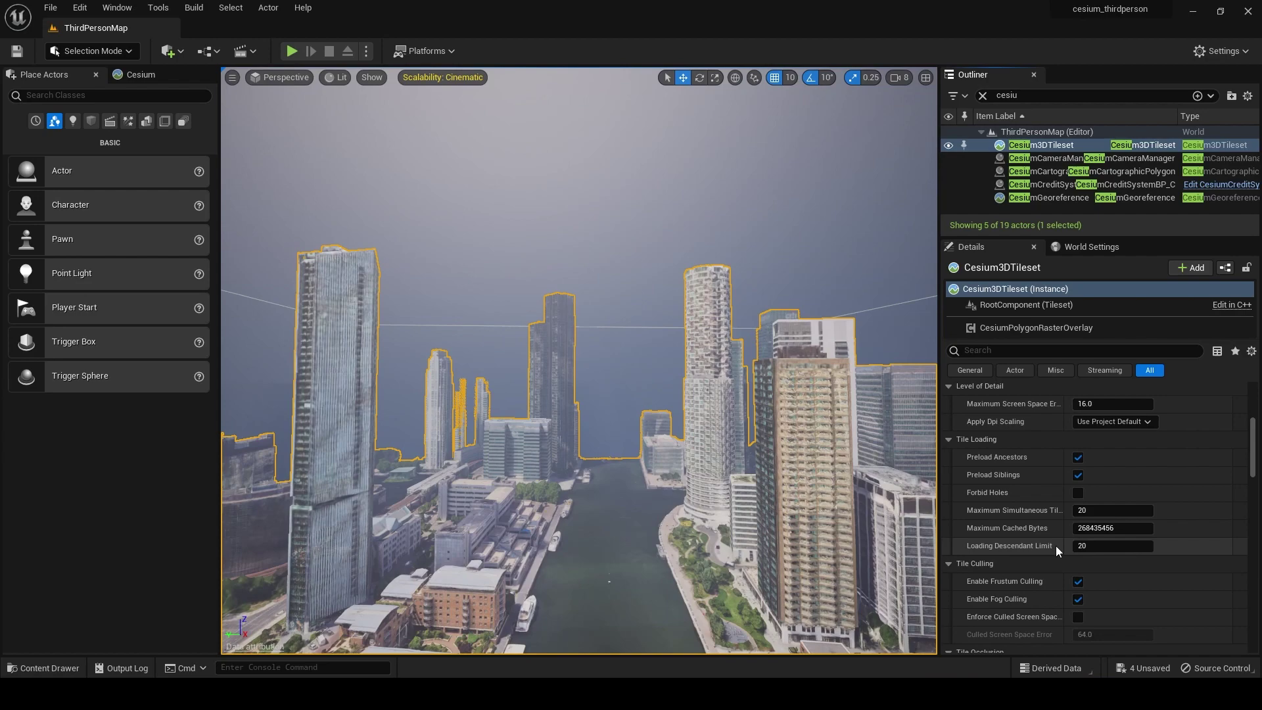
{"action": "scroll", "coordinate": [1052, 546], "scroll_direction": "down", "scroll_amount": 2}
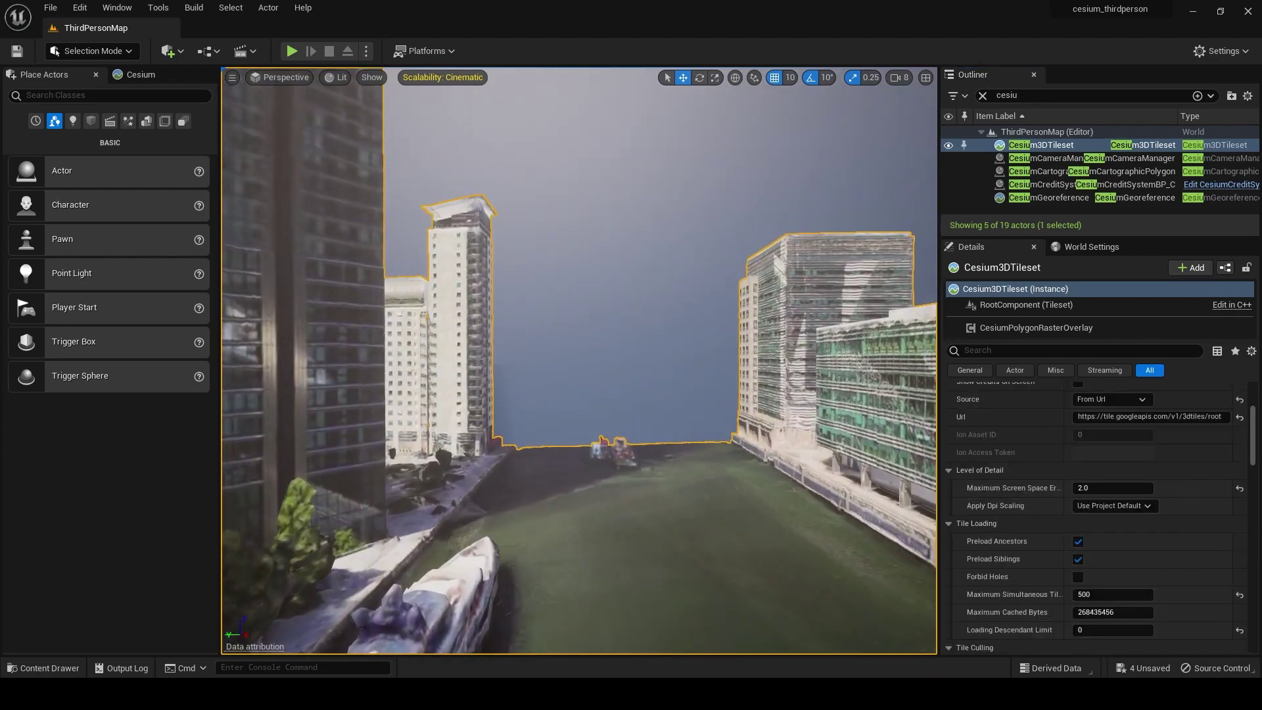
{"action": "key", "text": "w"}
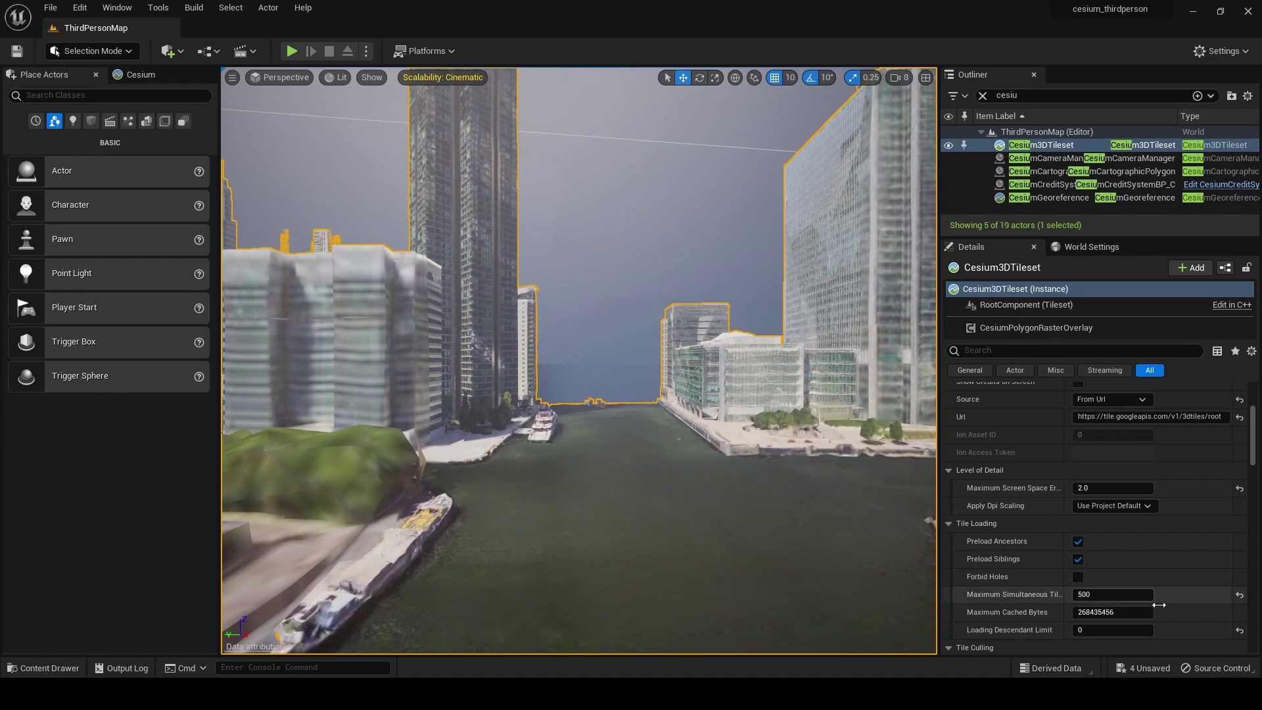
Step: Create a new material for the tileset's Material slot, saving it over the existing NewMaterial asset
{"action": "scroll", "coordinate": [1022, 609], "scroll_direction": "up", "scroll_amount": 8}
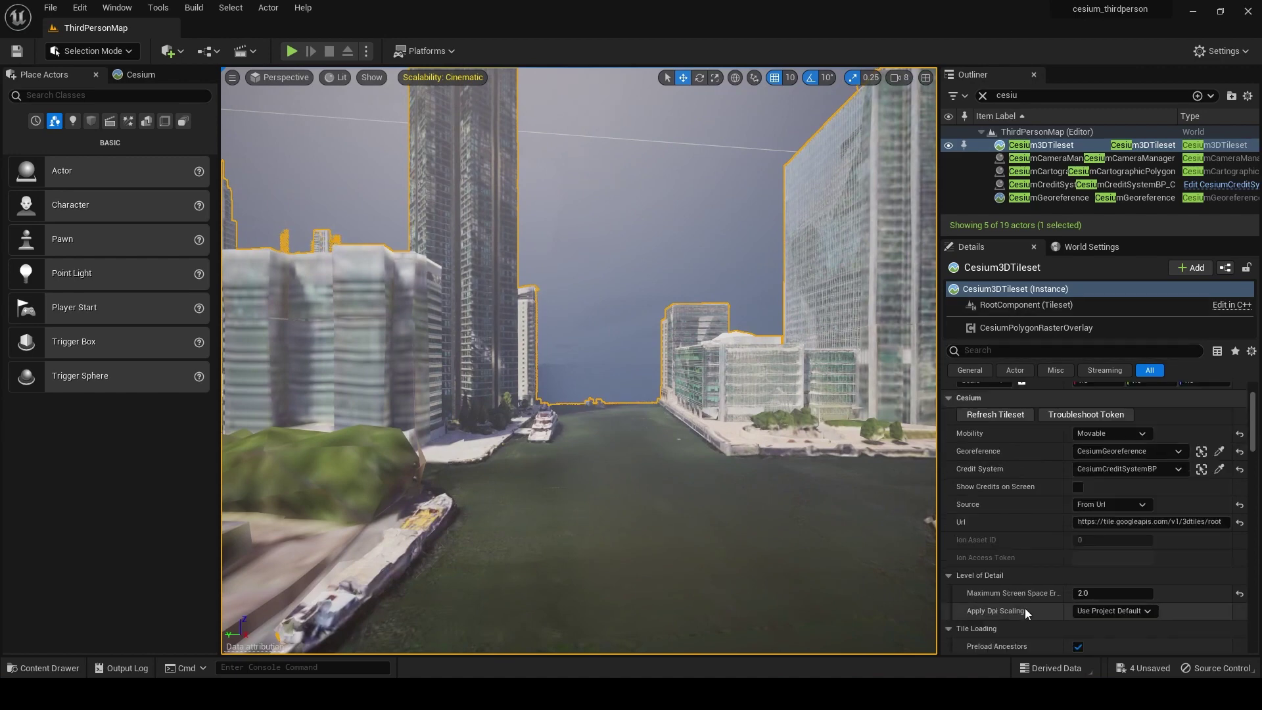
{"action": "scroll", "coordinate": [1028, 609], "scroll_direction": "down", "scroll_amount": 11}
{"action": "scroll", "coordinate": [1030, 605], "scroll_direction": "down", "scroll_amount": 5}
{"action": "left_click", "coordinate": [1167, 441]}
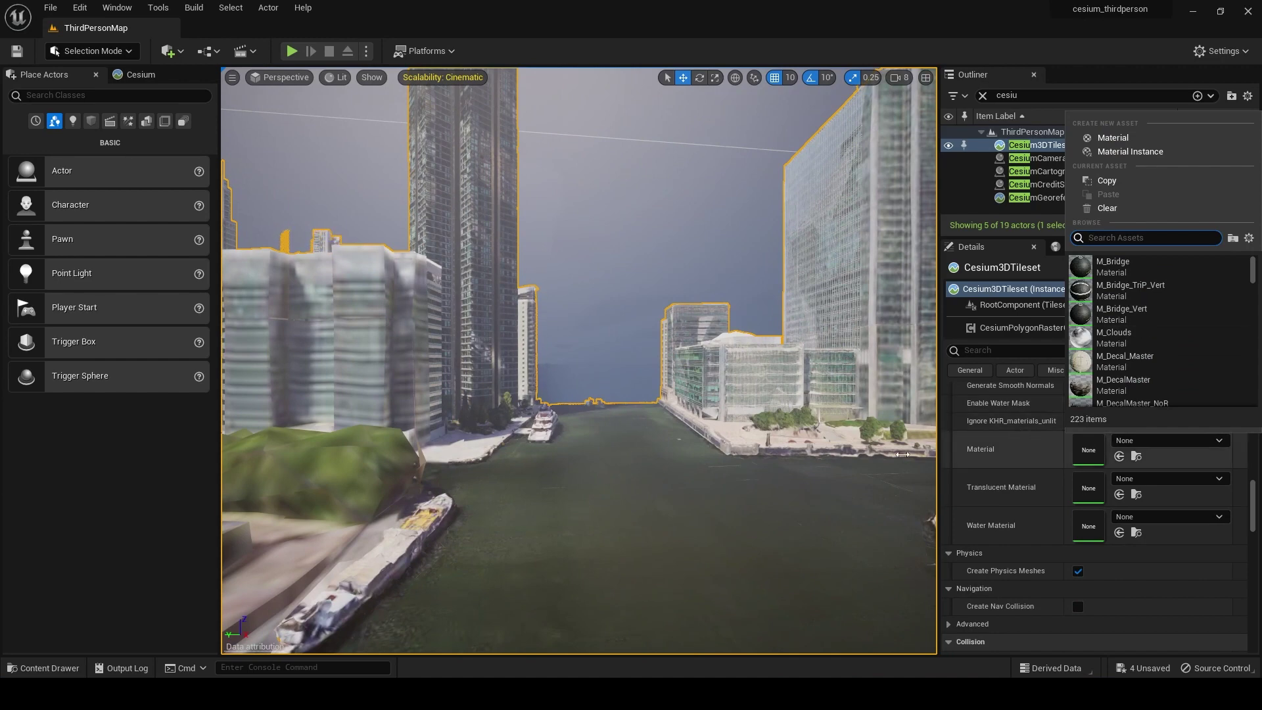
{"action": "left_click", "coordinate": [1113, 138]}
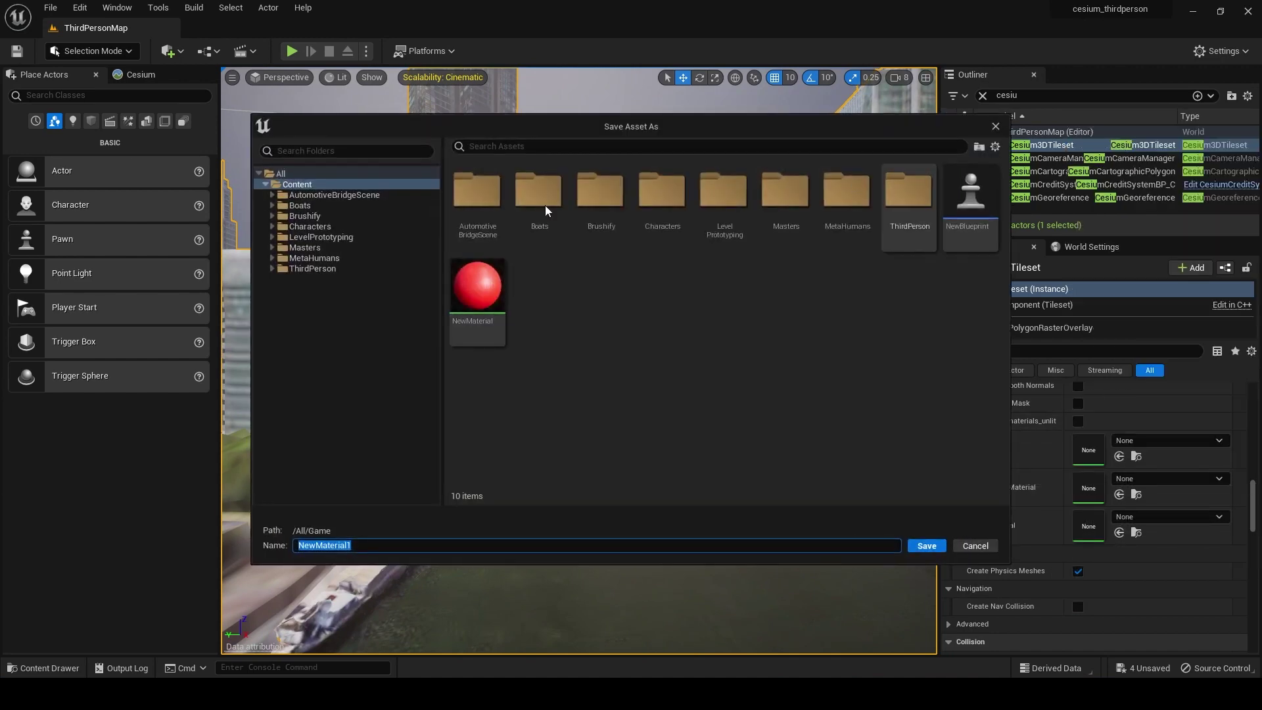
{"action": "double_click", "coordinate": [484, 296]}
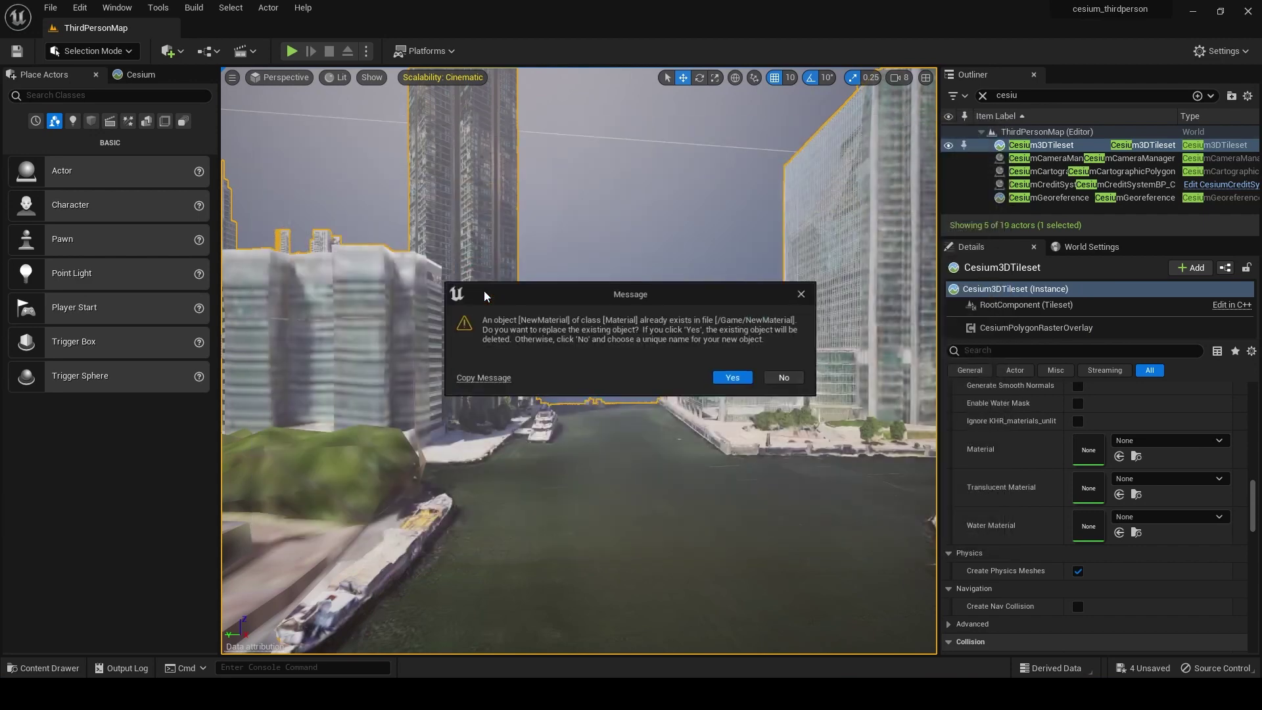
{"action": "left_click", "coordinate": [735, 379]}
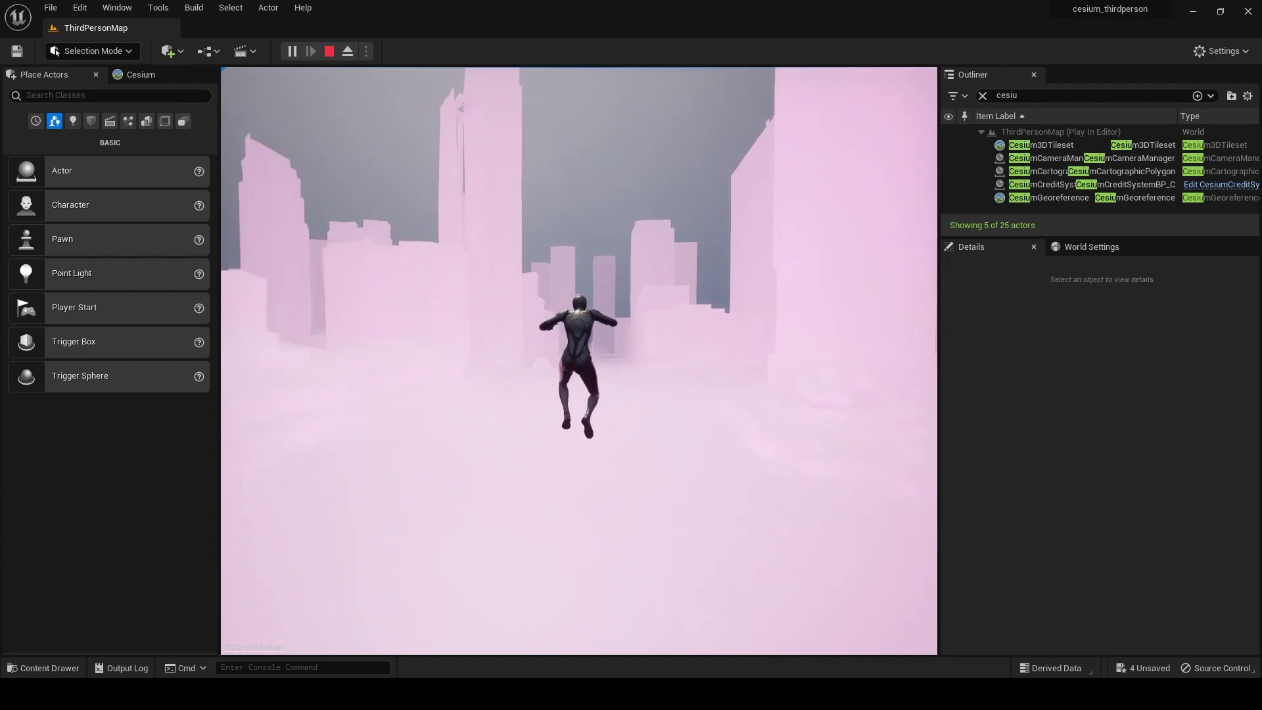
Step: Run the character through the city in play mode to preview NewMaterial, and reset the tileset's Material to its default
{"action": "key", "text": "w"}
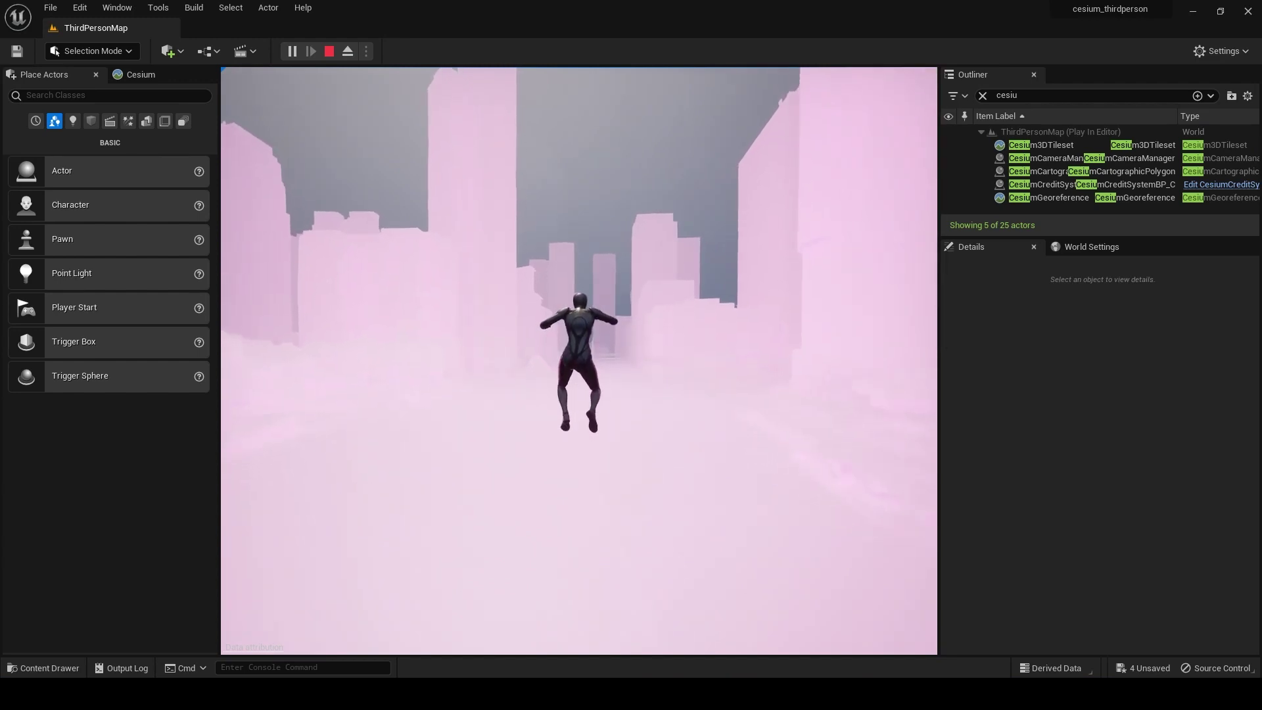
{"action": "key", "text": "w"}
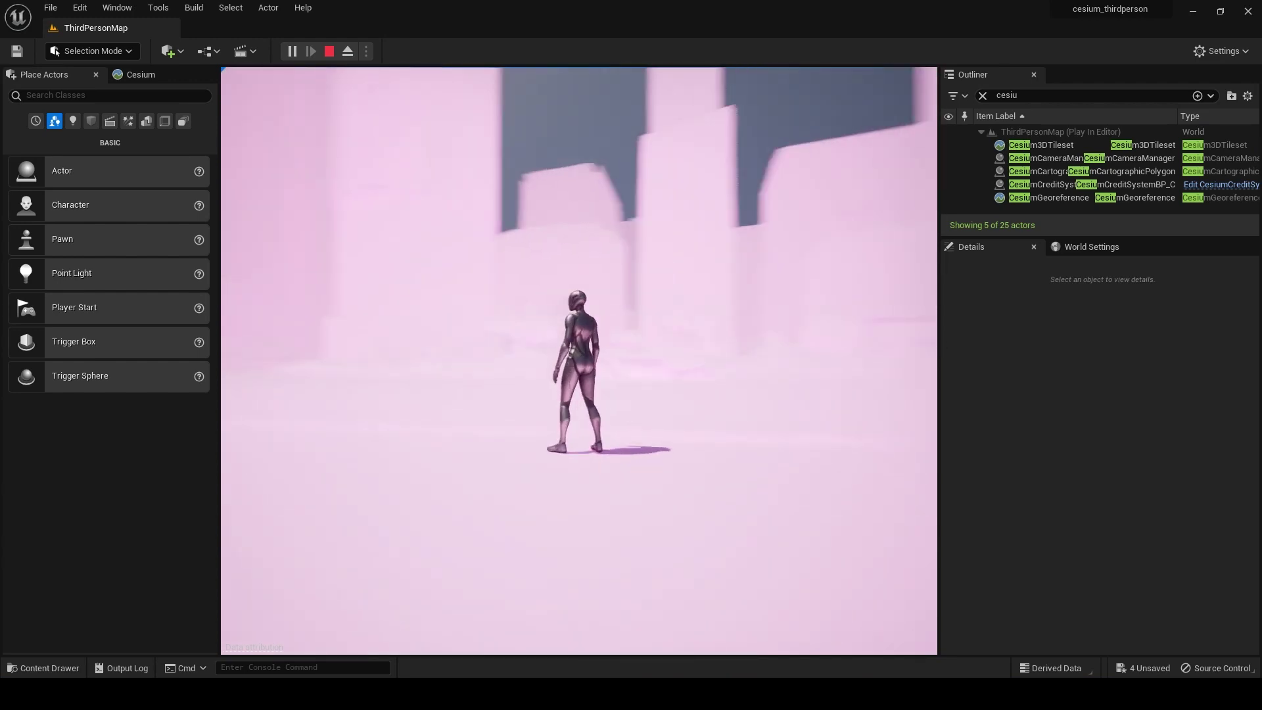
{"action": "key", "text": "w"}
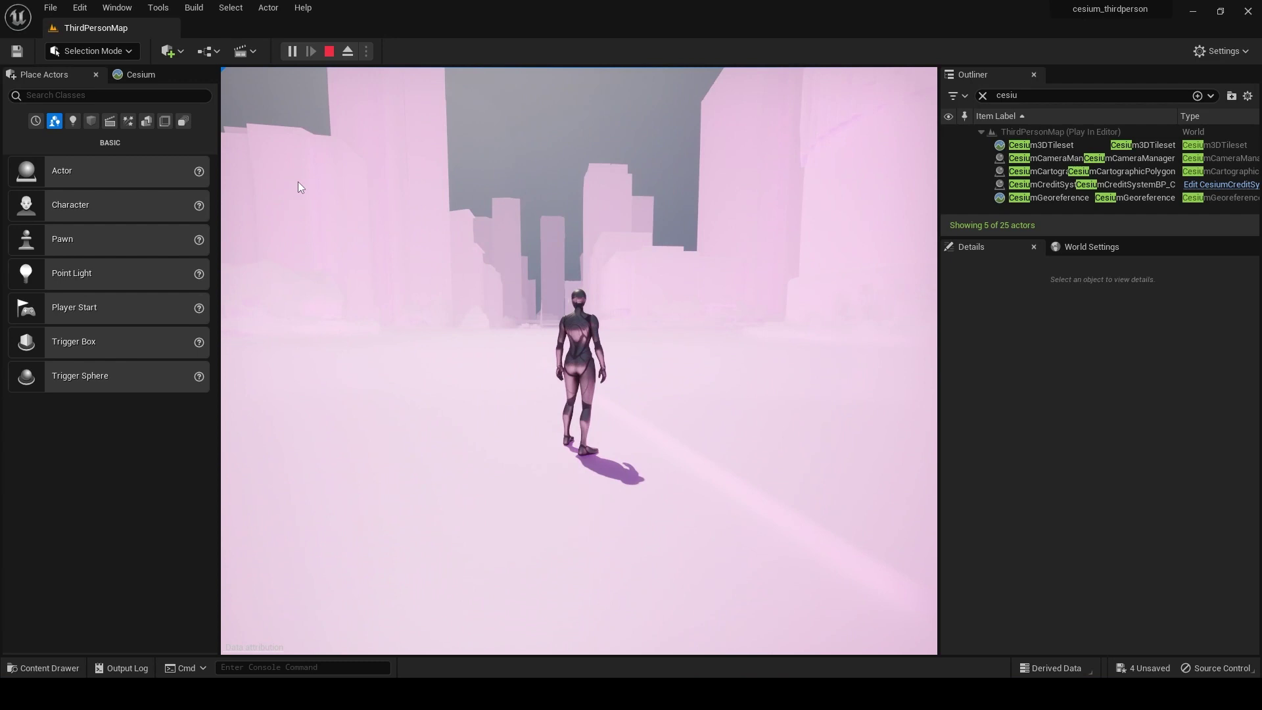
{"action": "key", "text": "Escape"}
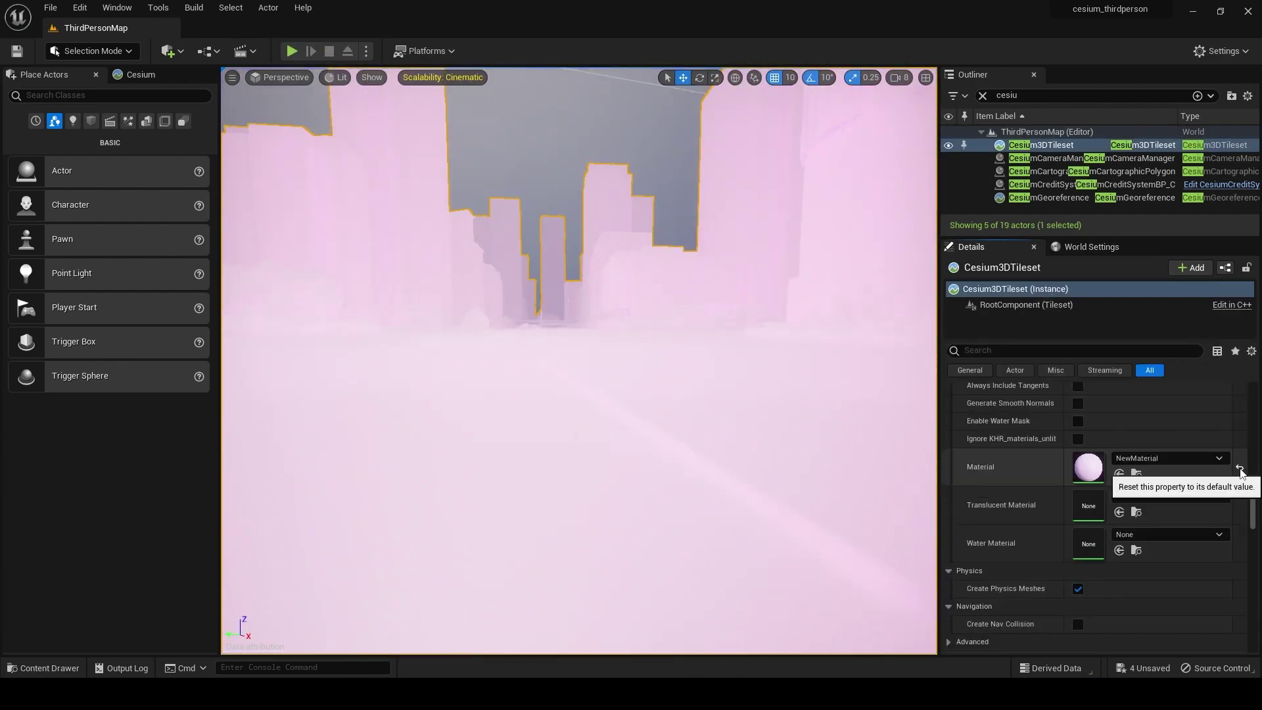
{"action": "left_click", "coordinate": [1239, 472]}
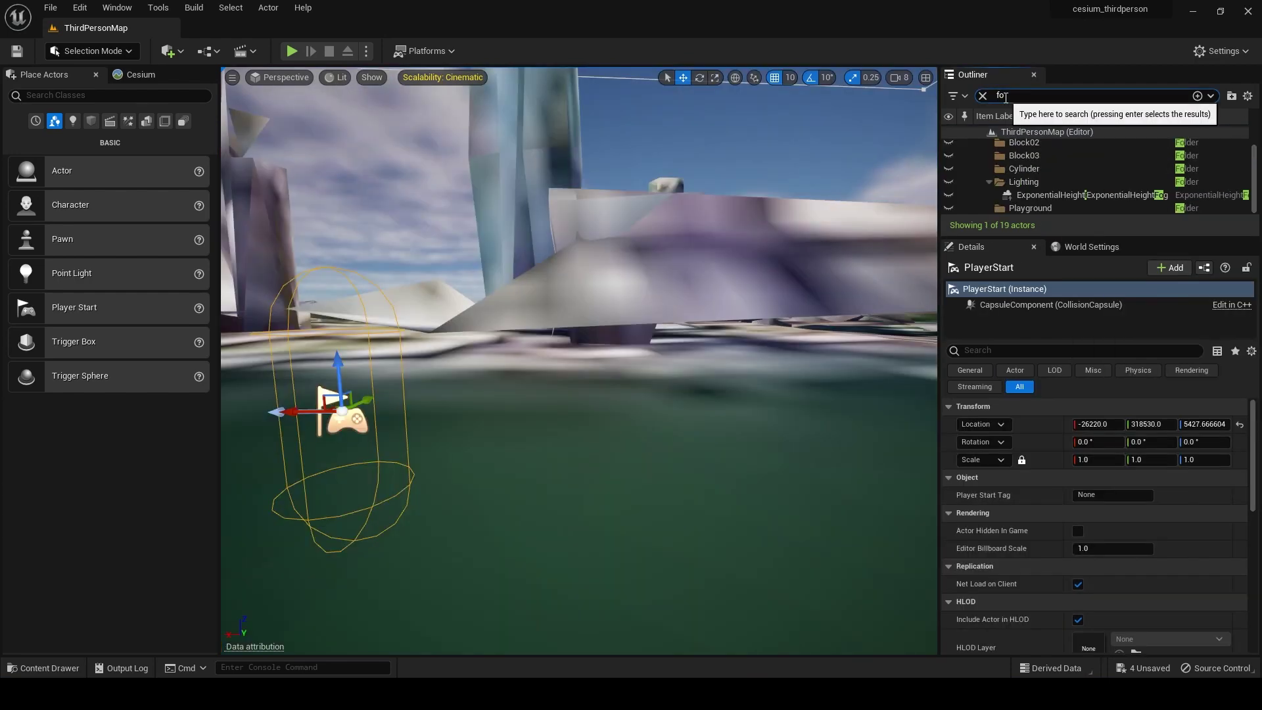
Step: Filter the level's actors by "fog", make the ExponentialHeightFog visible again, and inspect the fog along the waterway
{"action": "type", "text": "fog"}
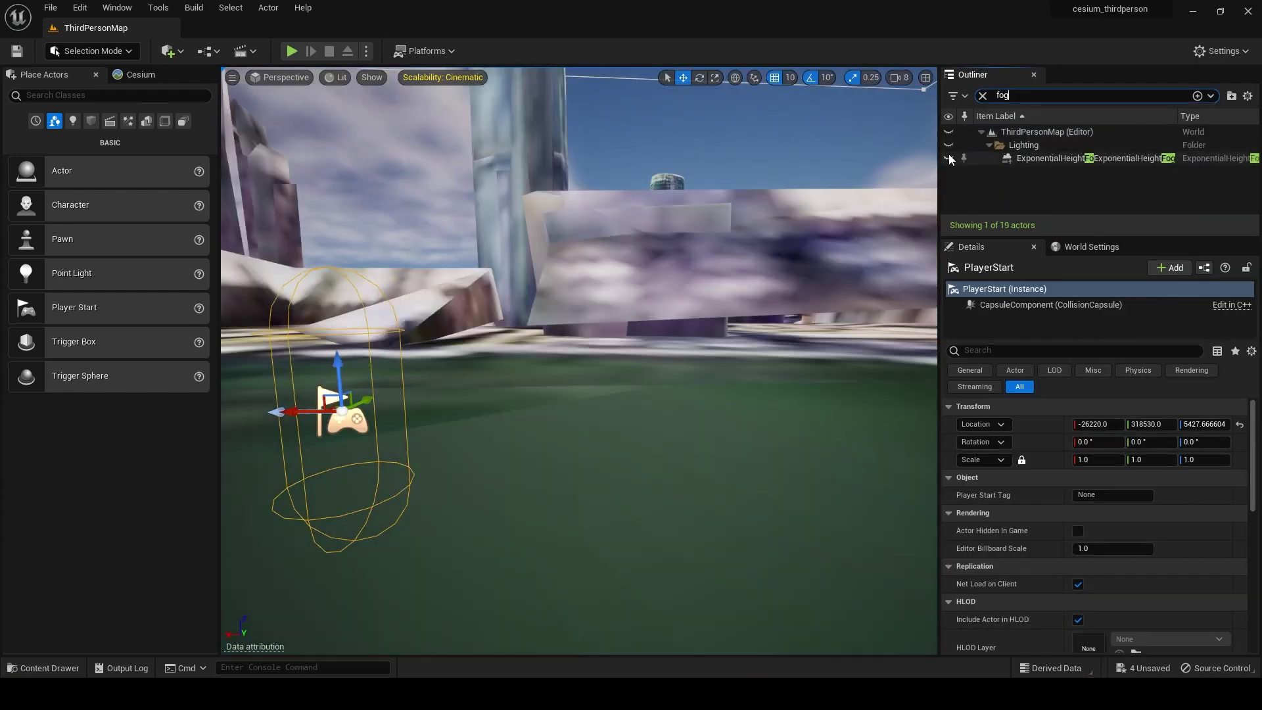
{"action": "right_click_drag", "start_coordinate": [629, 470], "coordinate": [463, 464]}
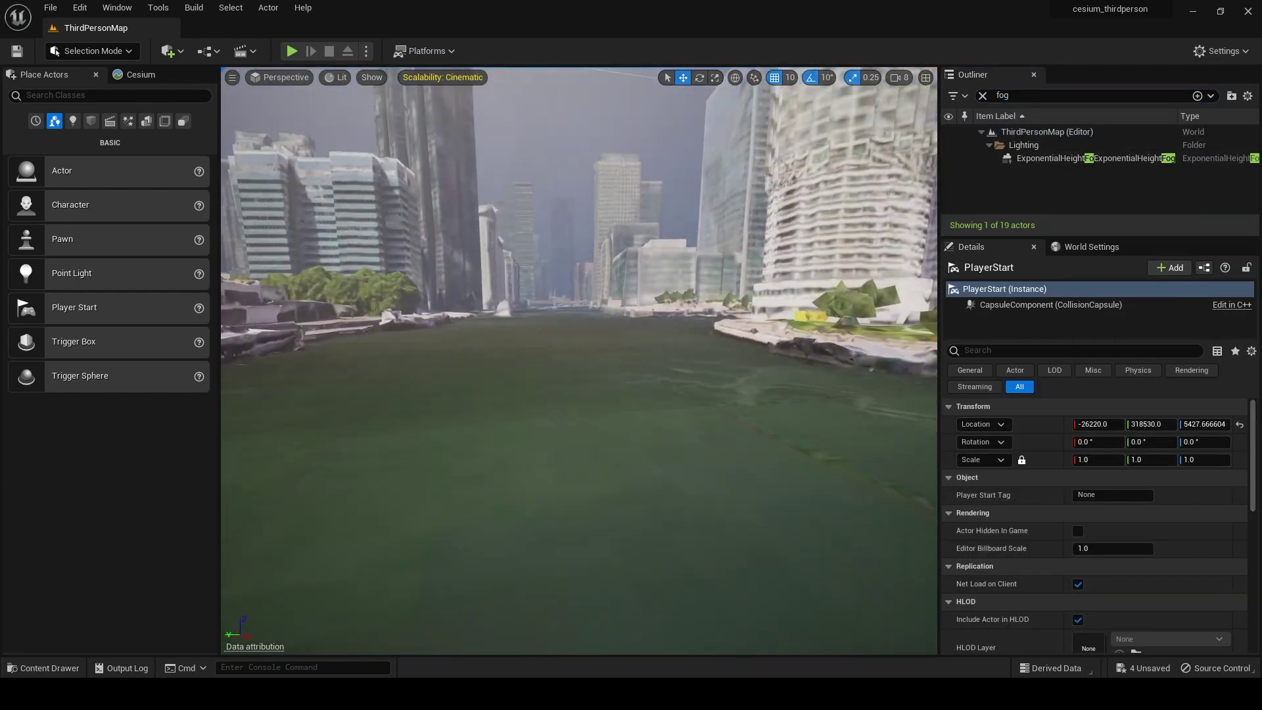
{"action": "right_click_drag", "start_coordinate": [585, 476], "coordinate": [602, 595]}
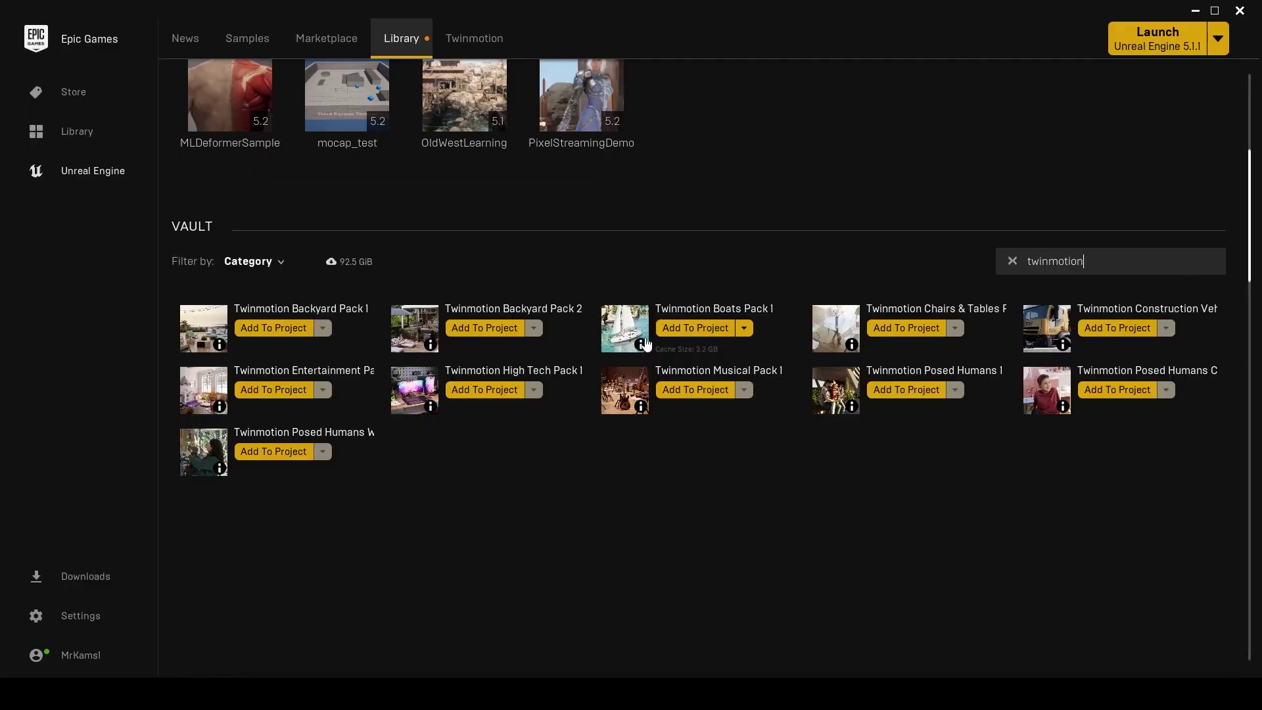
Step: Look up Twinmotion Boats Pack 1 and Brushify - Arctic Pack in the Epic Games Launcher vault, and return to the Unreal Editor
{"action": "mouse_move", "coordinate": [642, 346]}
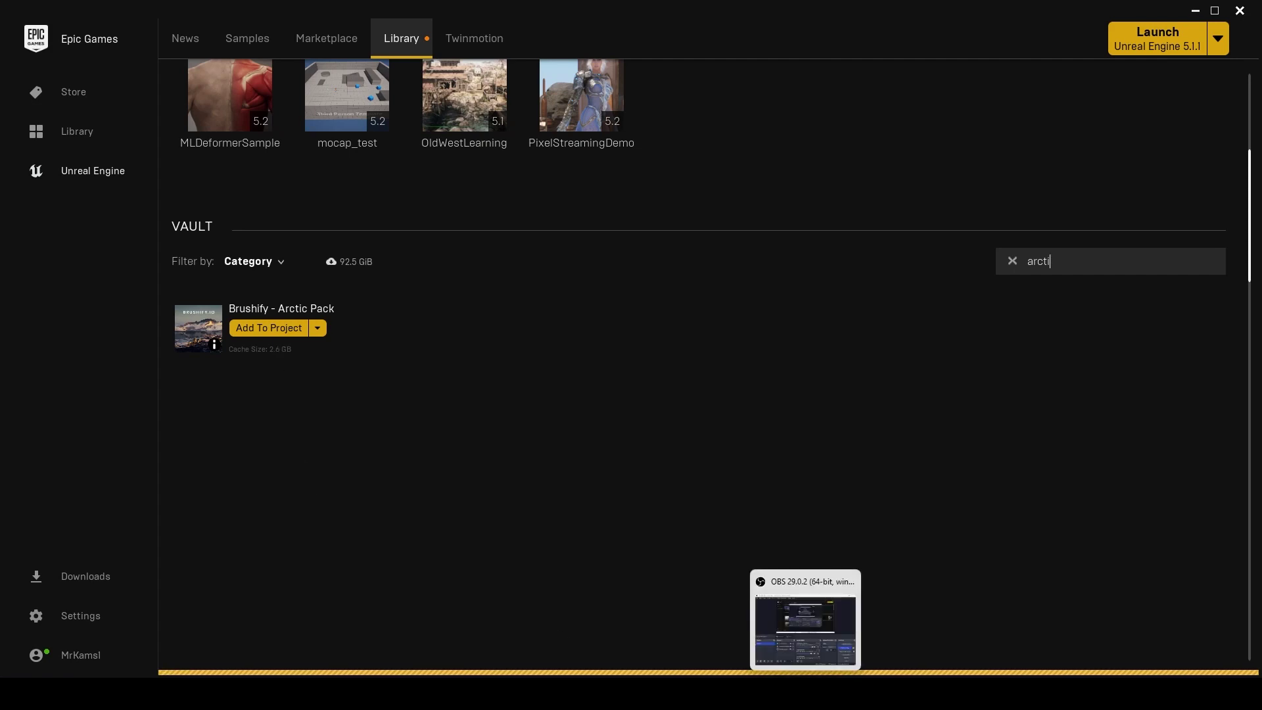
{"action": "left_click", "coordinate": [776, 694]}
Step: Clear the content search, find the Plane shape among the placeable actors, and place it on the waterway between the buildings
{"action": "right_click_drag", "start_coordinate": [562, 474], "coordinate": [571, 473]}
{"action": "key", "text": "ctrl+space"}
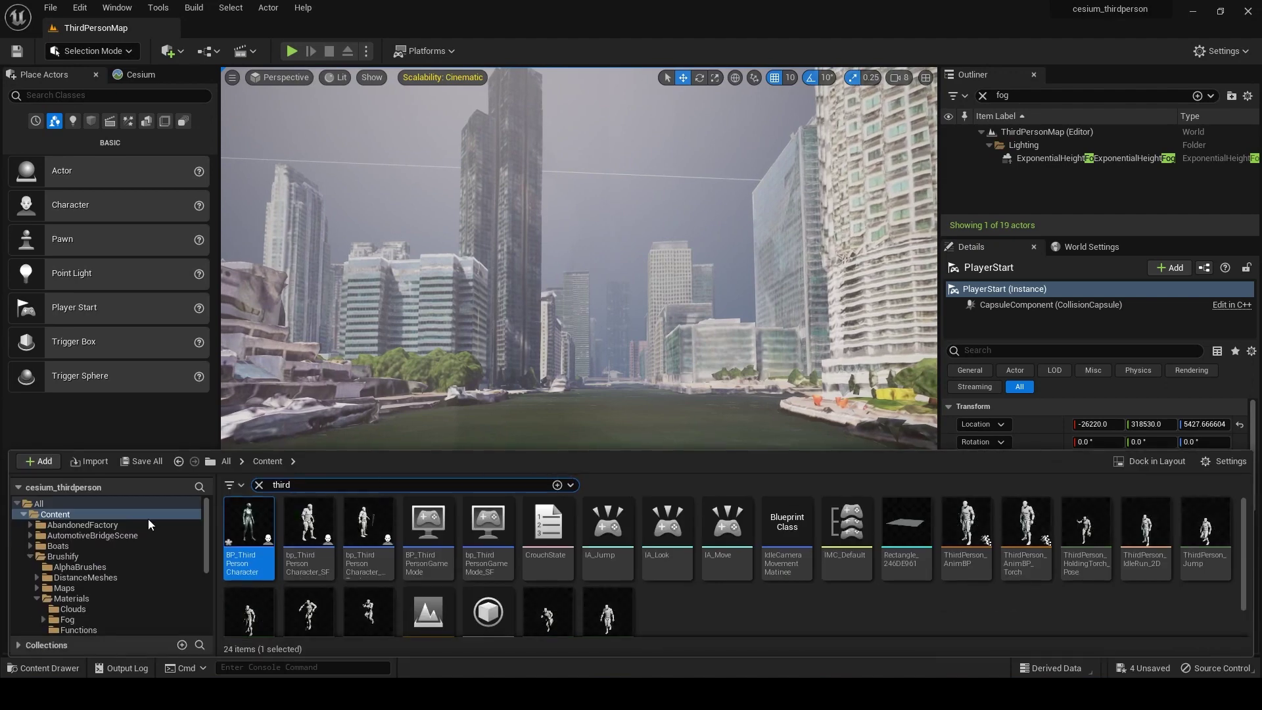
{"action": "left_click", "coordinate": [259, 485]}
{"action": "left_click", "coordinate": [44, 77]}
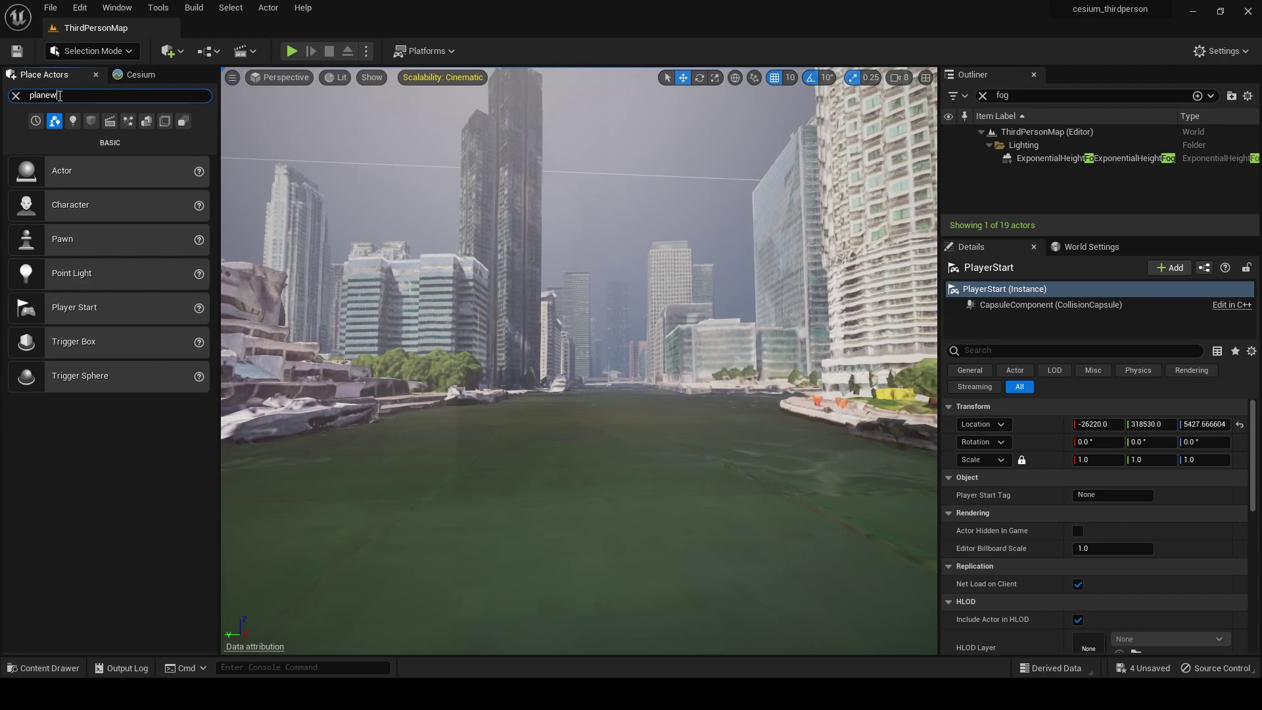
{"action": "key", "text": "BackSpace"}
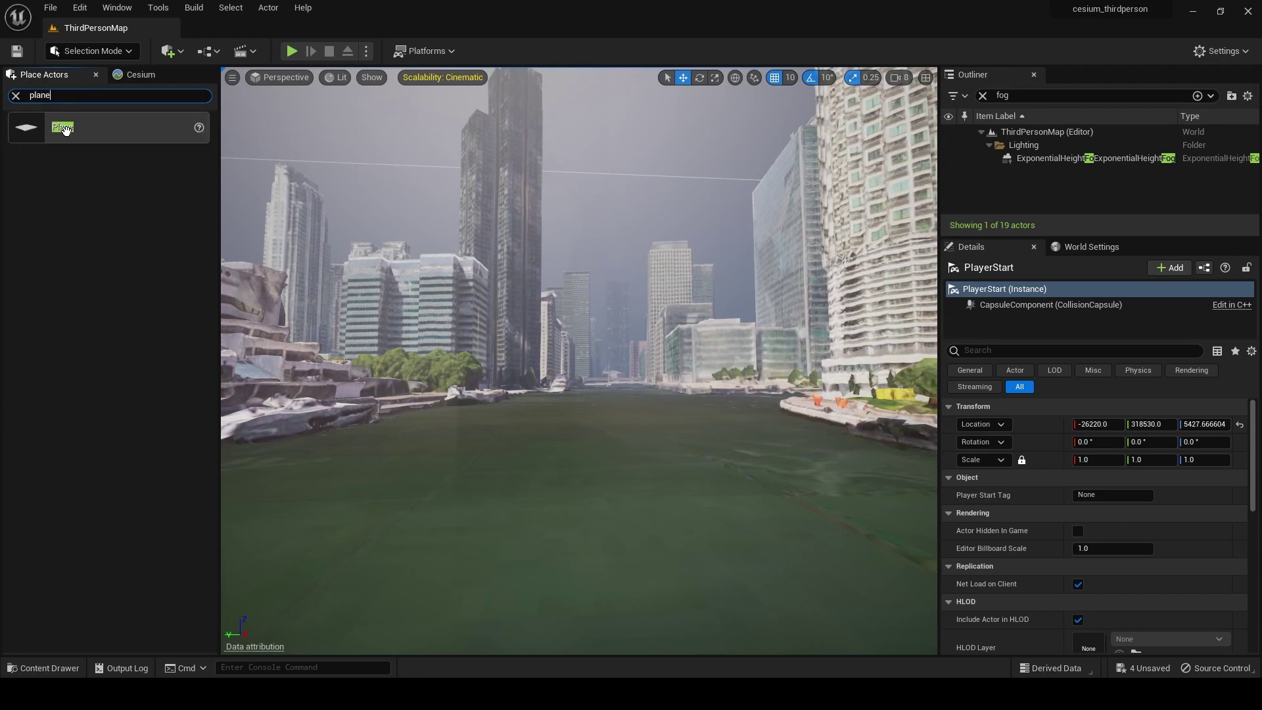
{"action": "left_click_drag", "start_coordinate": [64, 129], "coordinate": [639, 510]}
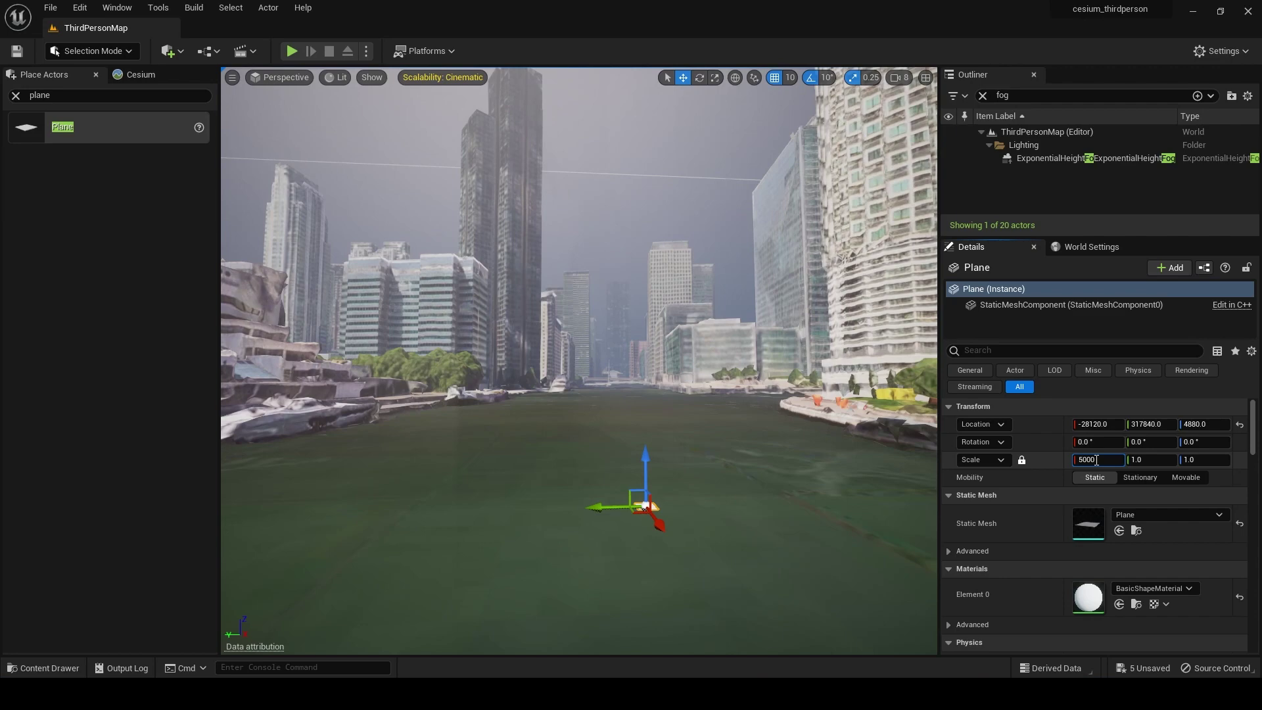
Step: Scale the plane to 5000 in X and Y with Z at 1.0, and raise it to about Z 4900
{"action": "key", "text": "Return"}
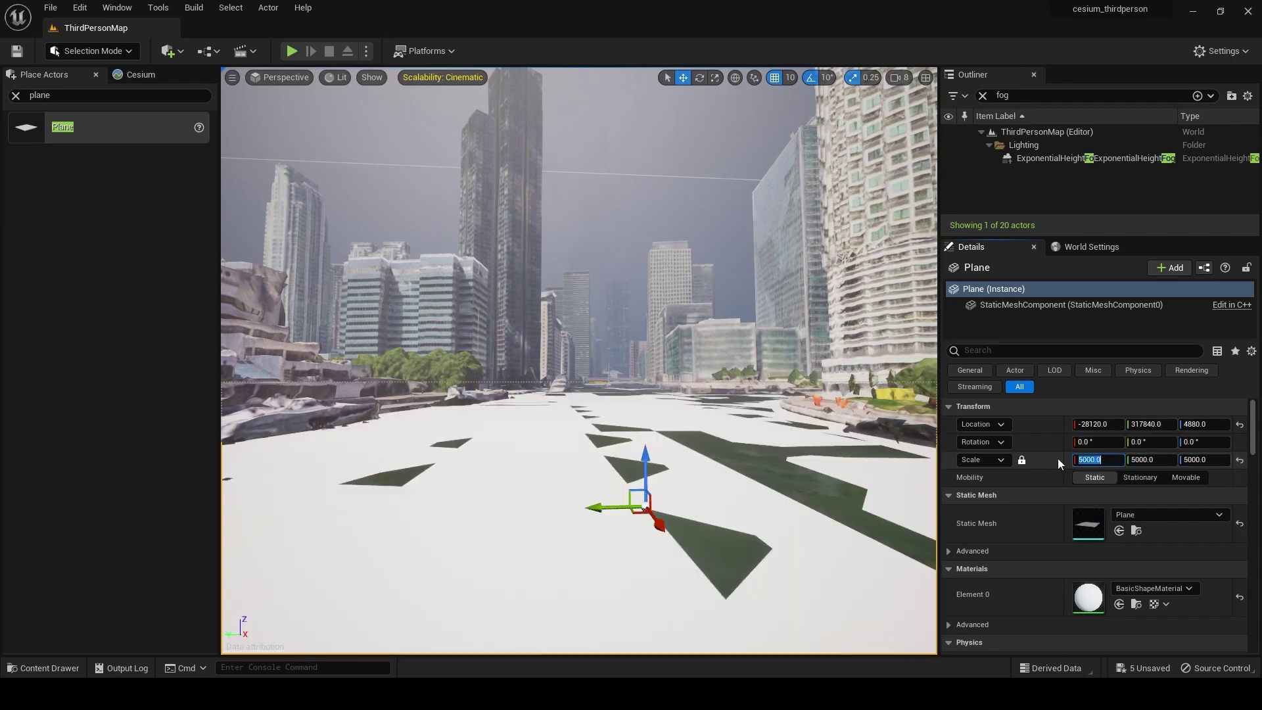
{"action": "left_click", "coordinate": [1022, 459]}
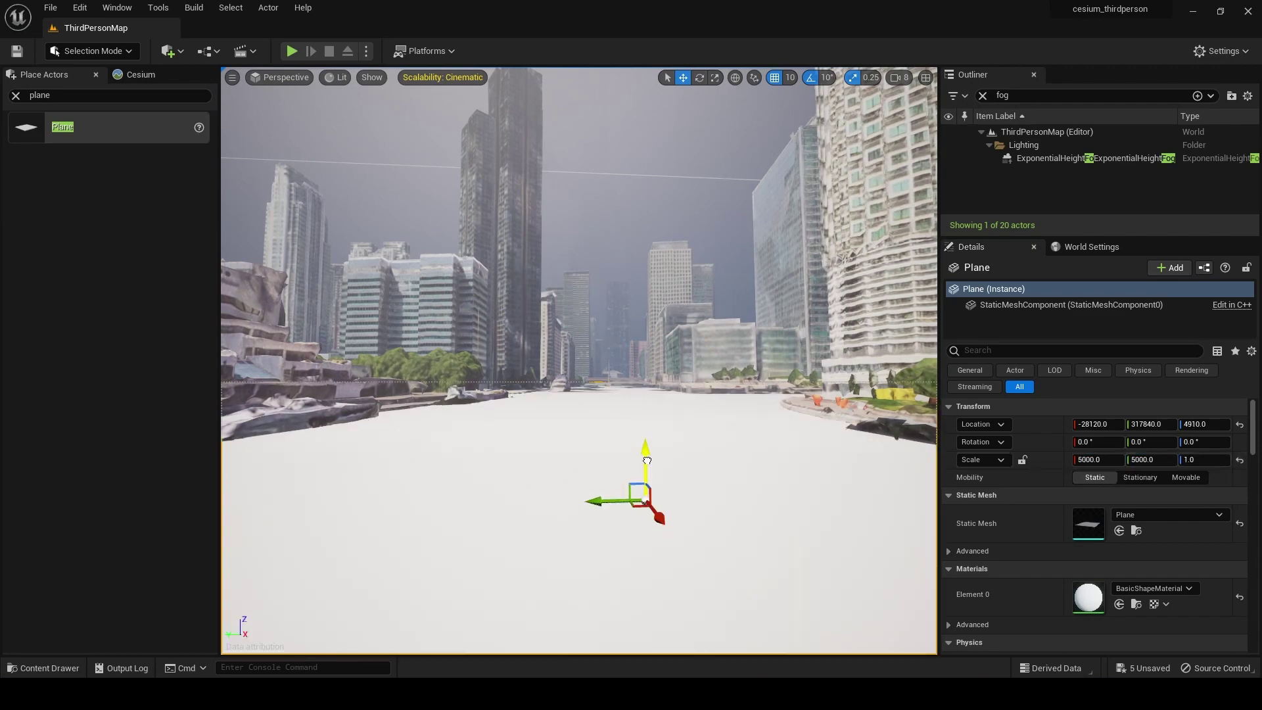
{"action": "left_click_drag", "start_coordinate": [646, 462], "coordinate": [646, 461]}
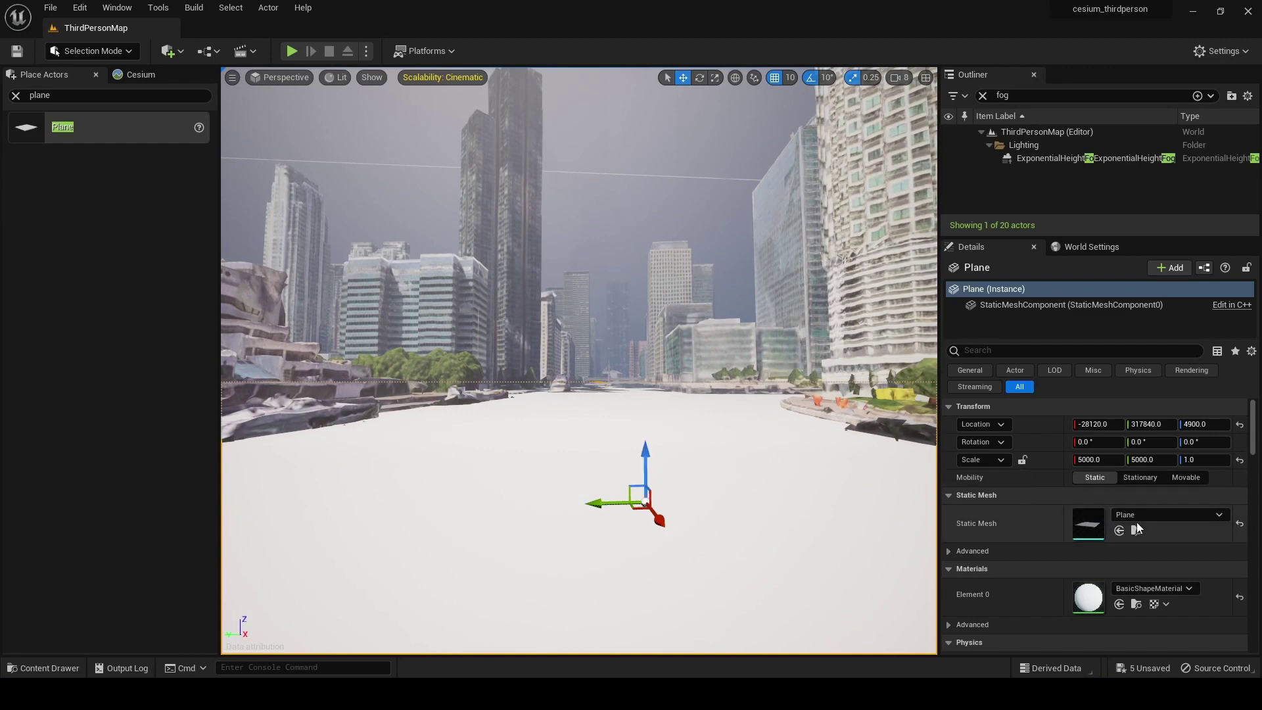
Step: Assign the MI_Ocean_Inst material to the plane and raise the plane to about Z 5020
{"action": "left_click", "coordinate": [1148, 588]}
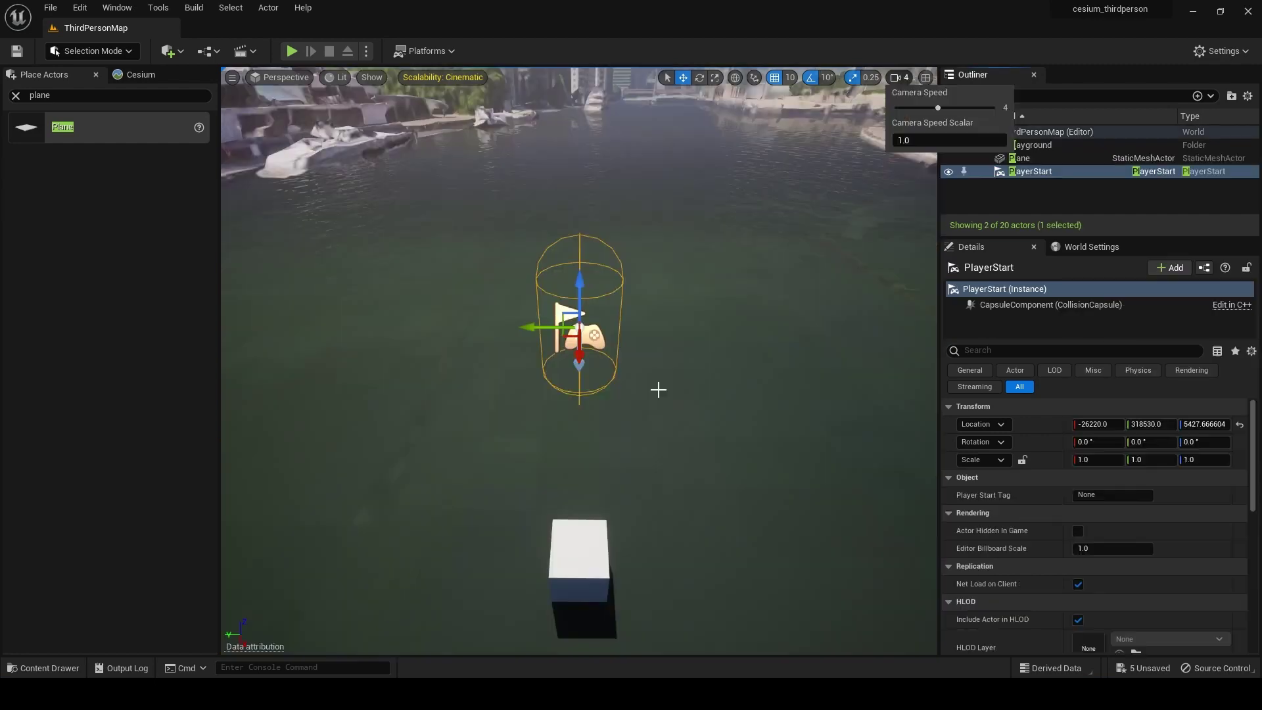
{"action": "right_click_drag", "start_coordinate": [656, 386], "coordinate": [599, 457]}
{"action": "right_click_drag", "start_coordinate": [576, 503], "coordinate": [490, 487]}
{"action": "key", "text": "f"}
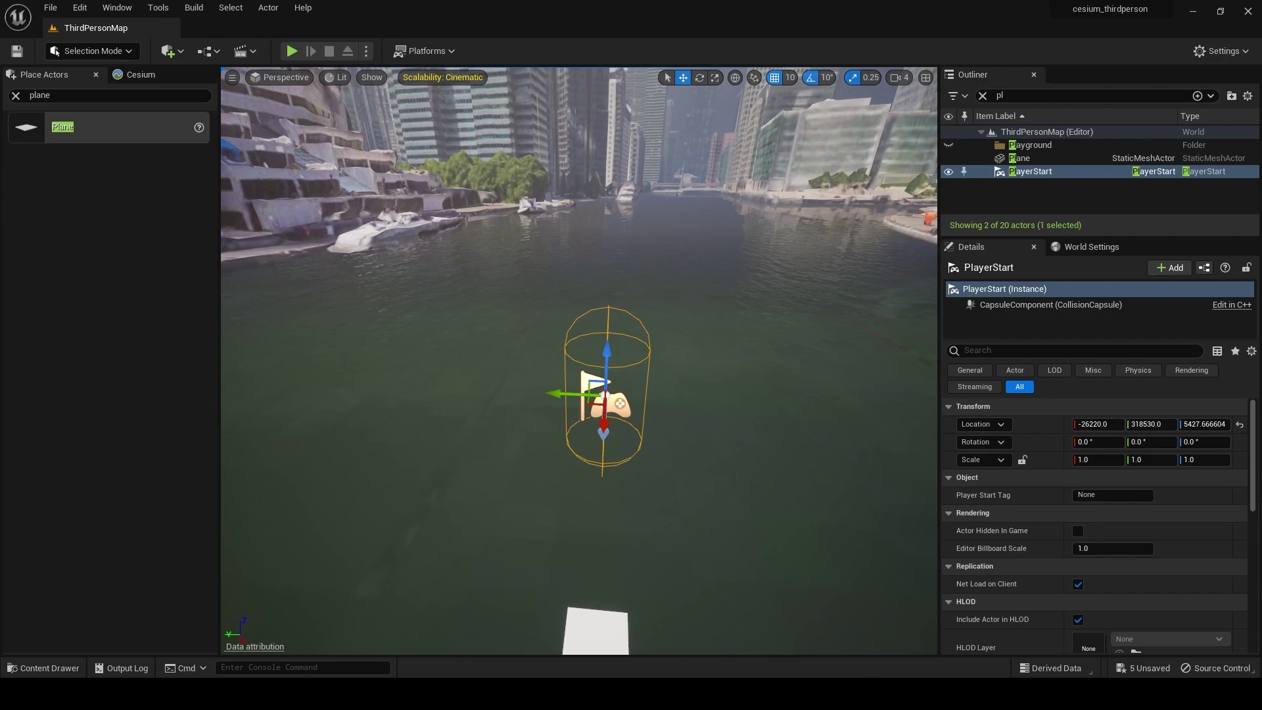
{"action": "left_click", "coordinate": [814, 447]}
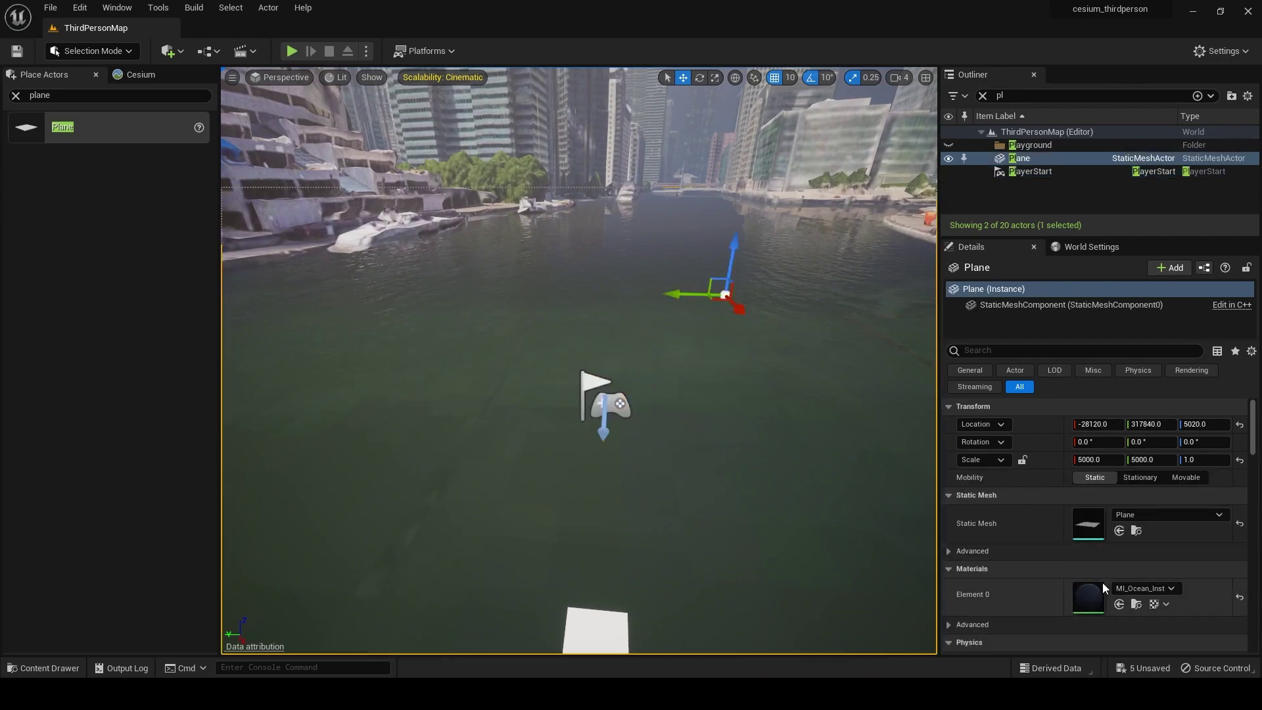
Step: Adjust the plane's height against the shoreline to about Z 5040 so it serves as the canal's water surface
{"action": "right_click_drag", "start_coordinate": [723, 394], "coordinate": [927, 309]}
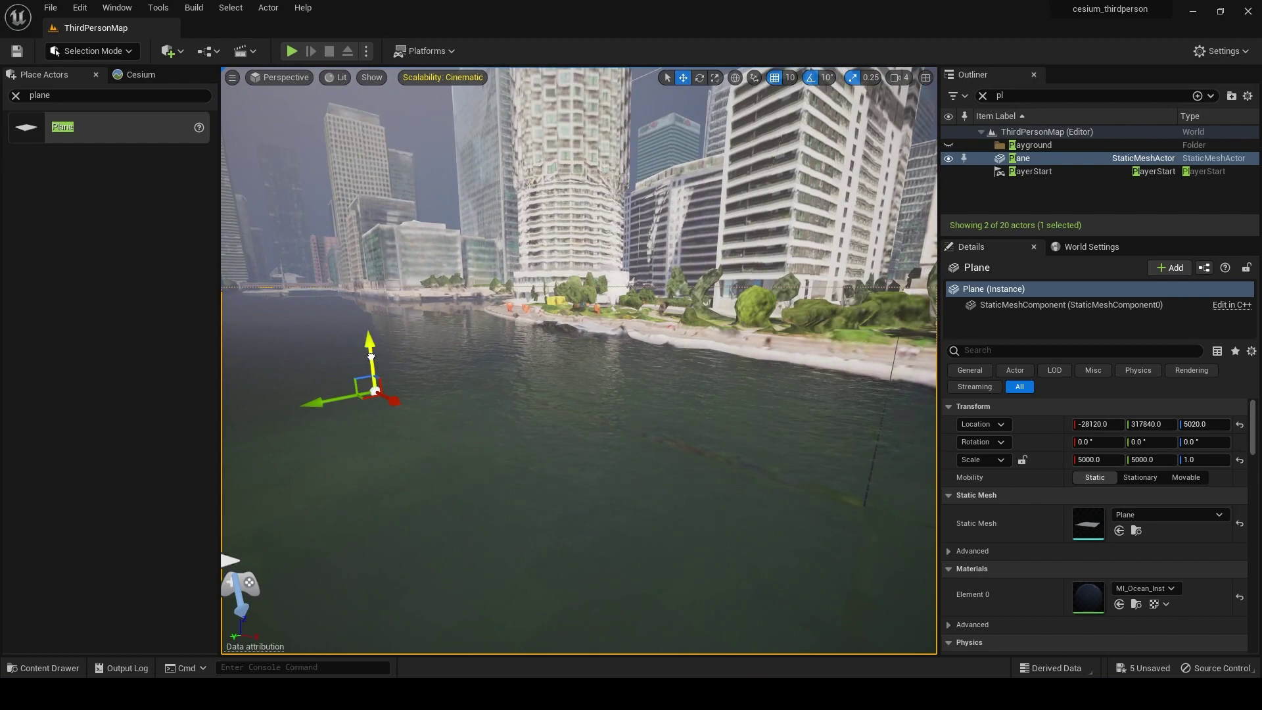
{"action": "left_click_drag", "start_coordinate": [369, 350], "coordinate": [390, 278]}
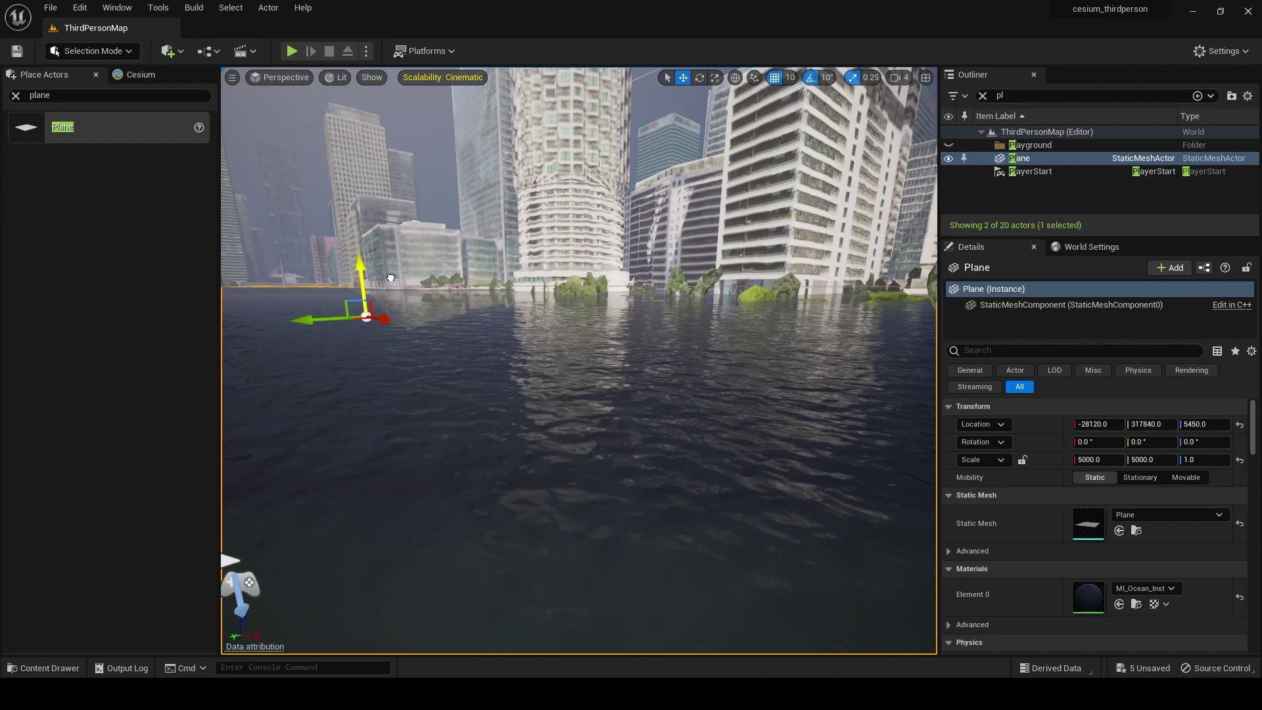
{"action": "right_click_drag", "start_coordinate": [391, 278], "coordinate": [267, 288]}
{"action": "key", "text": "e"}
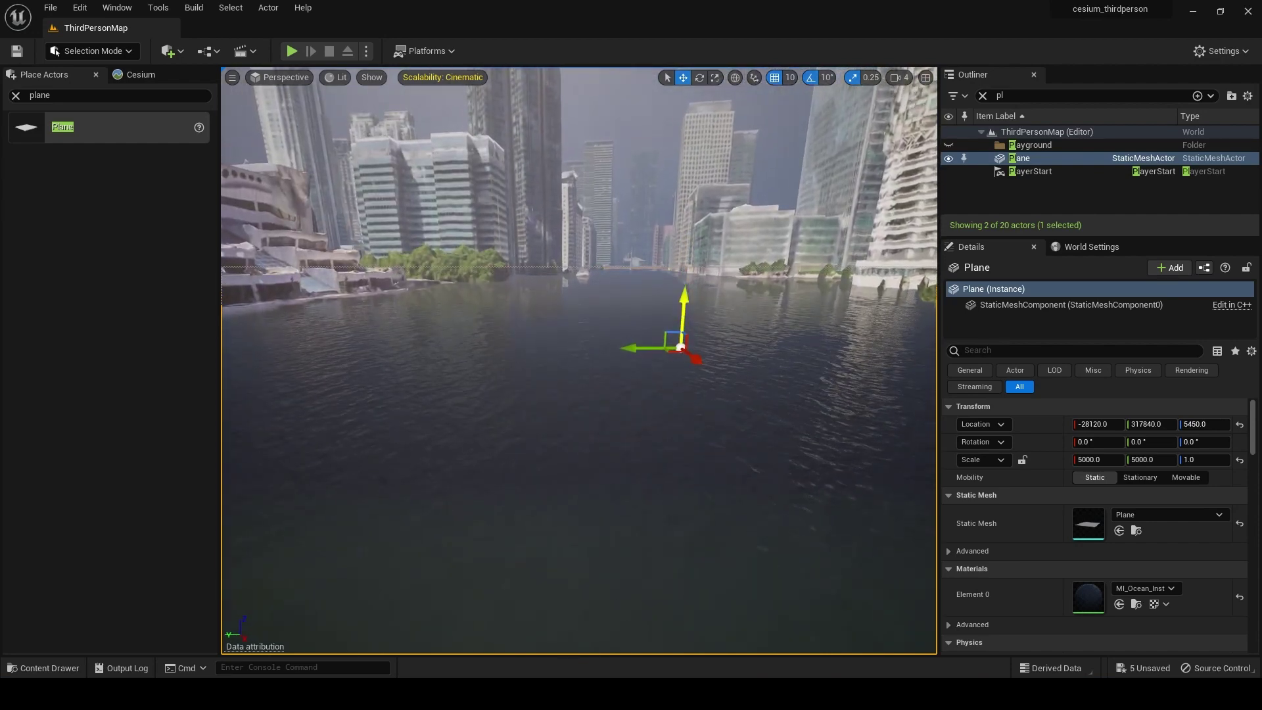
{"action": "left_click_drag", "start_coordinate": [679, 326], "coordinate": [674, 369]}
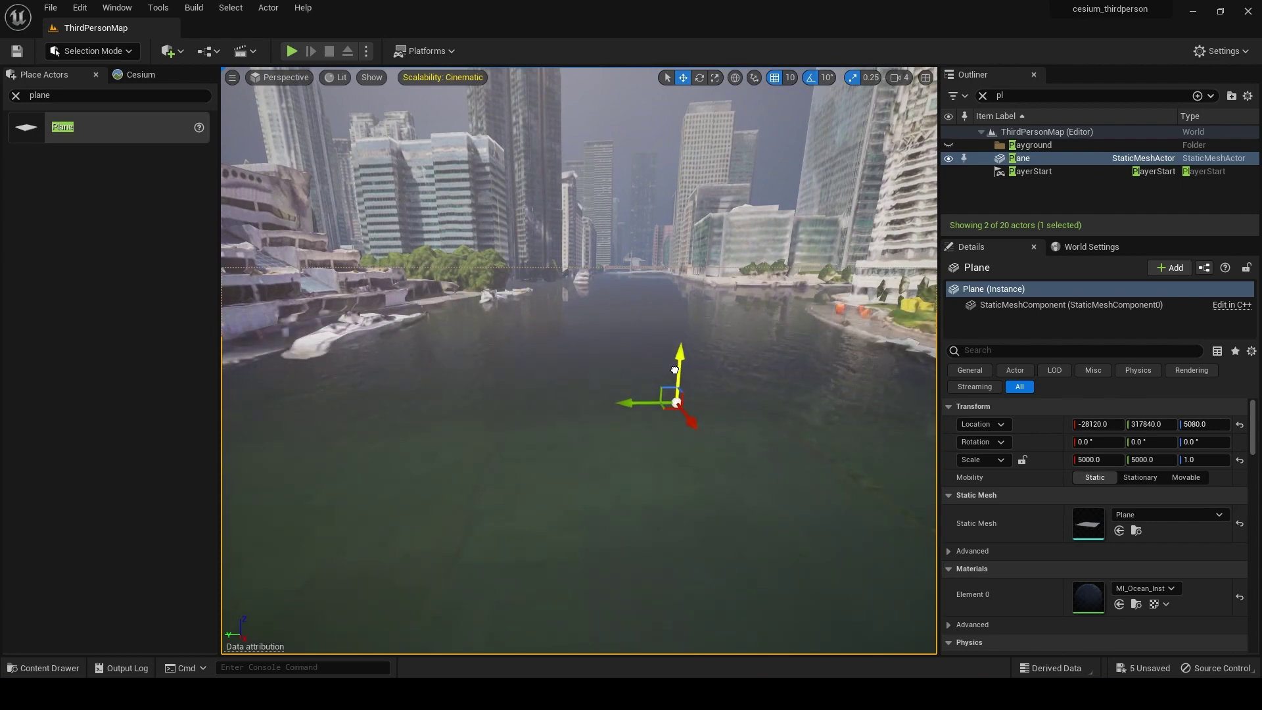
Step: Open the plane's MI_Ocean_Inst material instance for editing and check the water surface along the canal
{"action": "right_click_drag", "start_coordinate": [674, 374], "coordinate": [644, 364]}
{"action": "key", "text": "q"}
{"action": "key", "text": "w"}
{"action": "key", "text": "e"}
{"action": "key", "text": "q"}
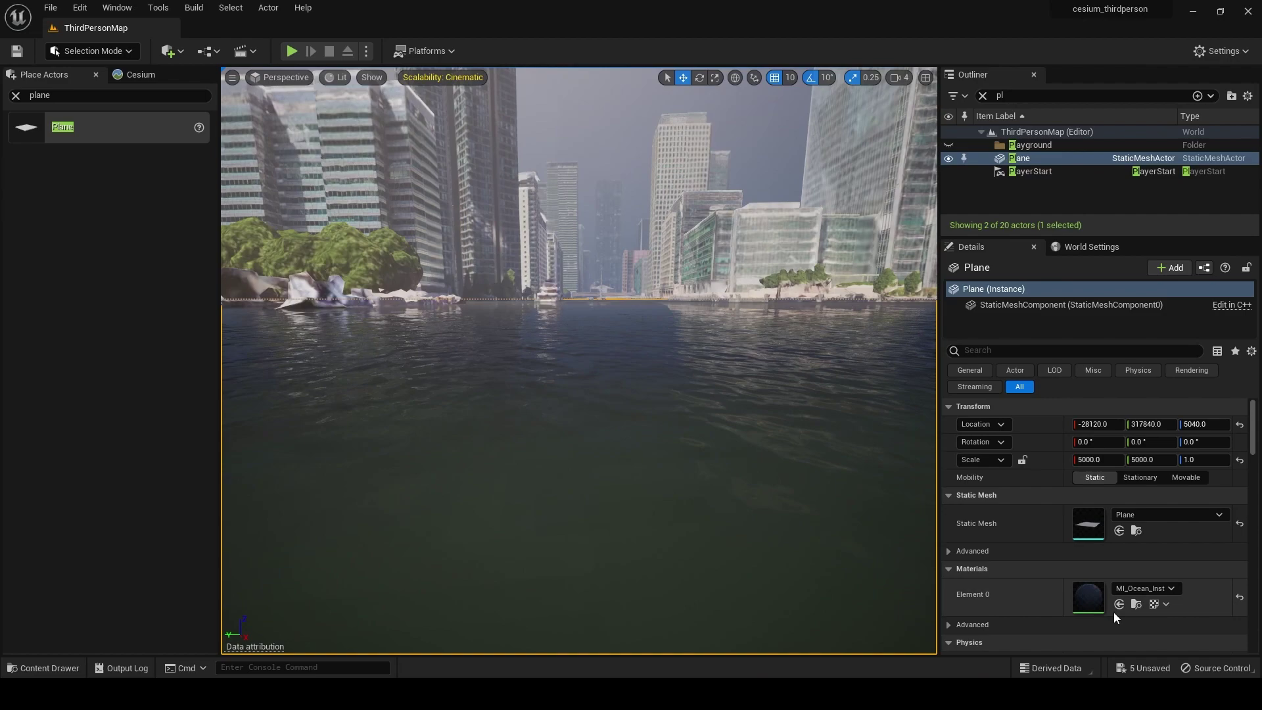
{"action": "double_click", "coordinate": [1090, 603]}
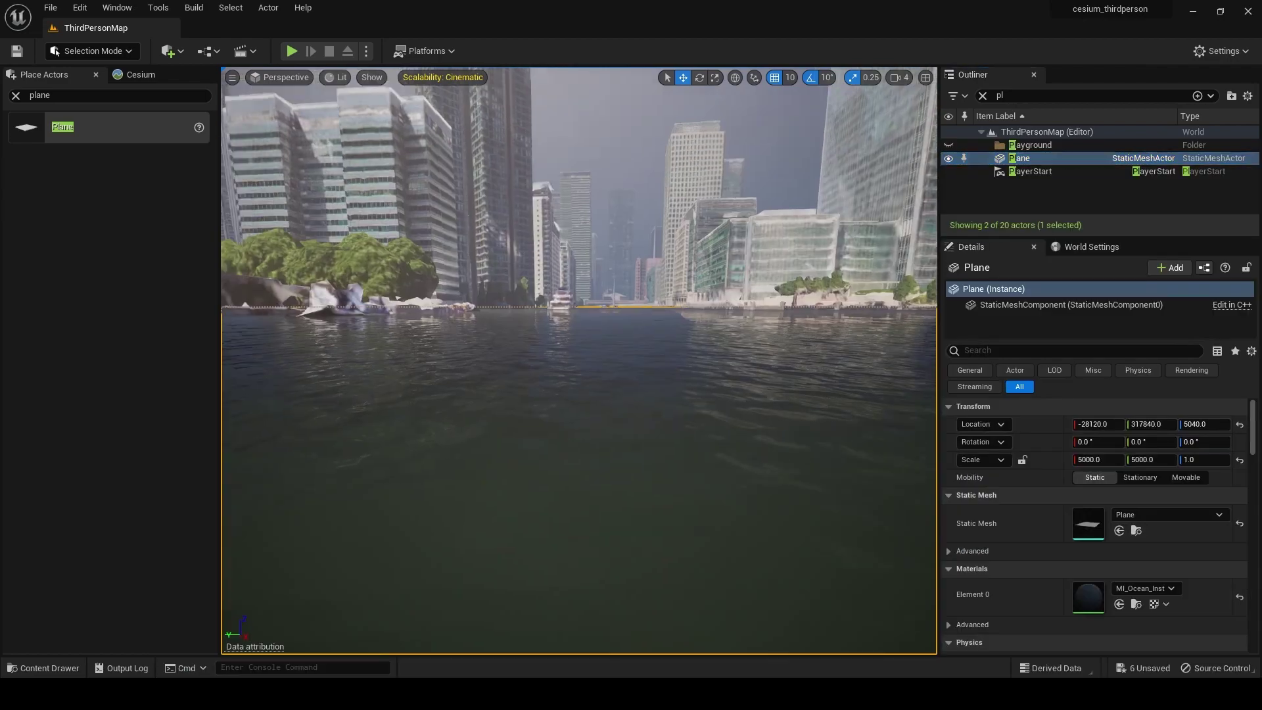
{"action": "right_click_drag", "start_coordinate": [712, 423], "coordinate": [861, 423]}
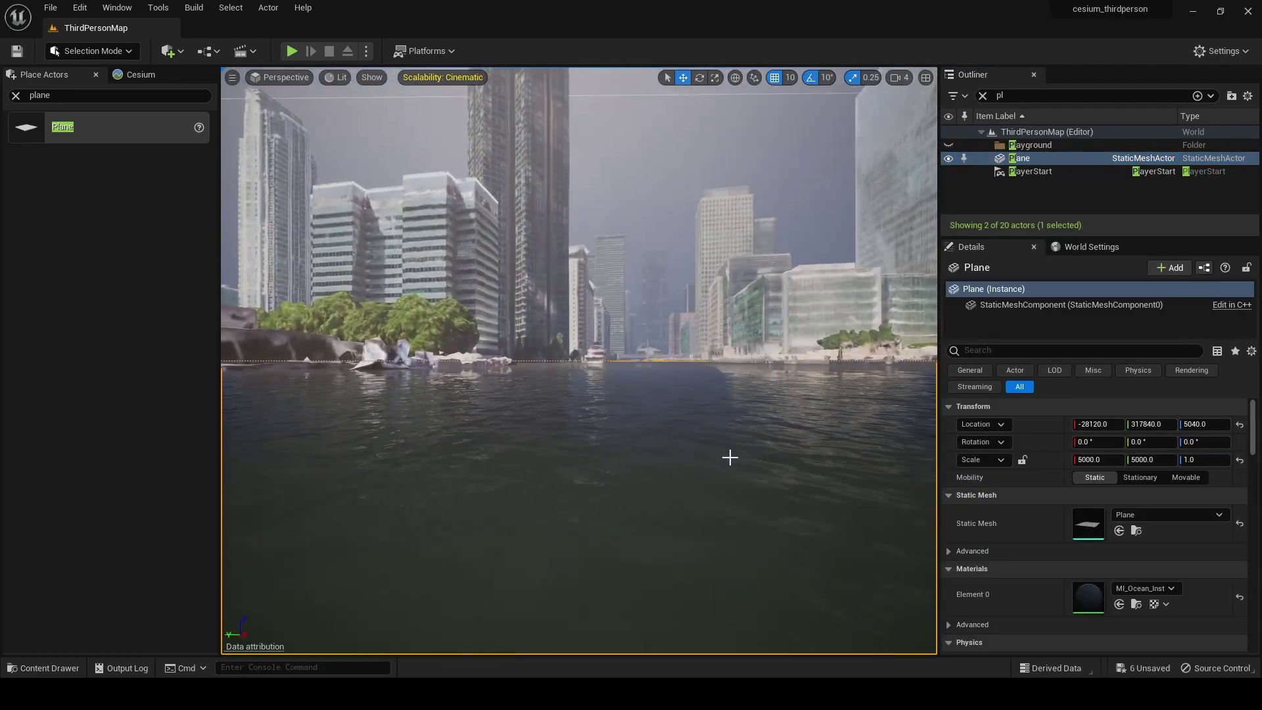
Step: Place the SM_Yacht04 mesh from the Boats/Yacht04 folder on the water beside the scanned boat at the quay
{"action": "key", "text": "ctrl+space"}
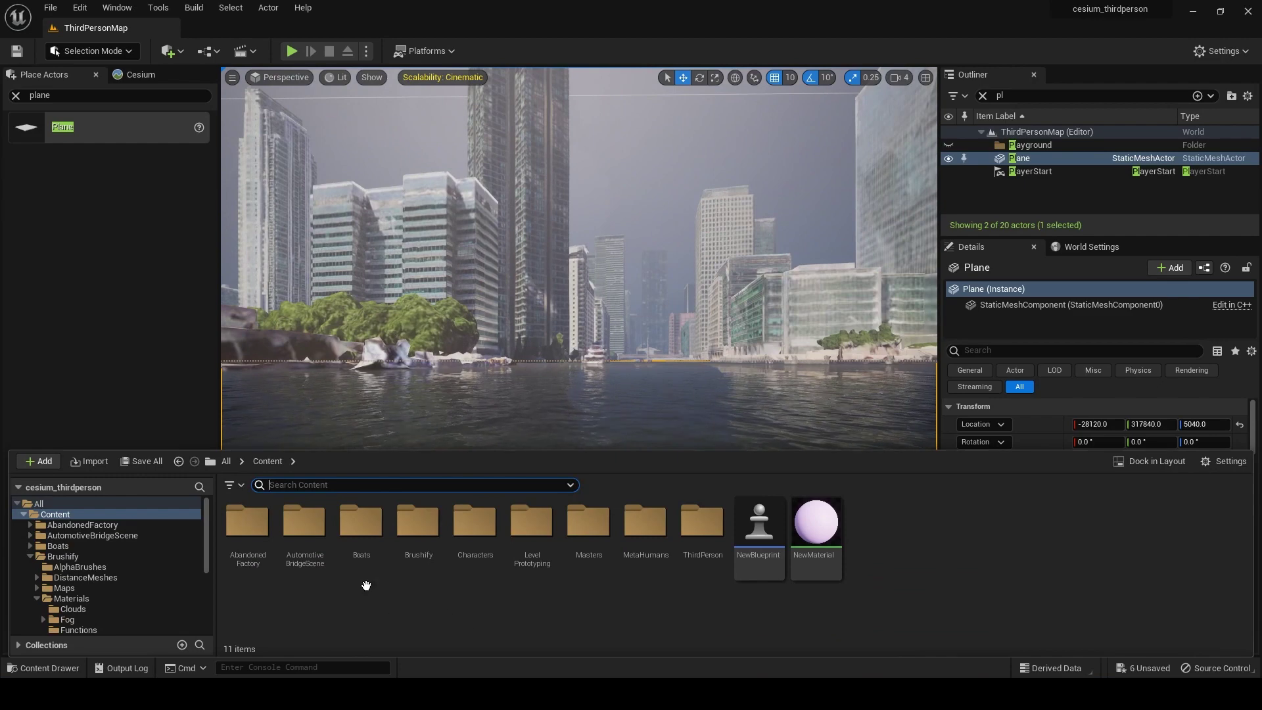
{"action": "double_click", "coordinate": [360, 529]}
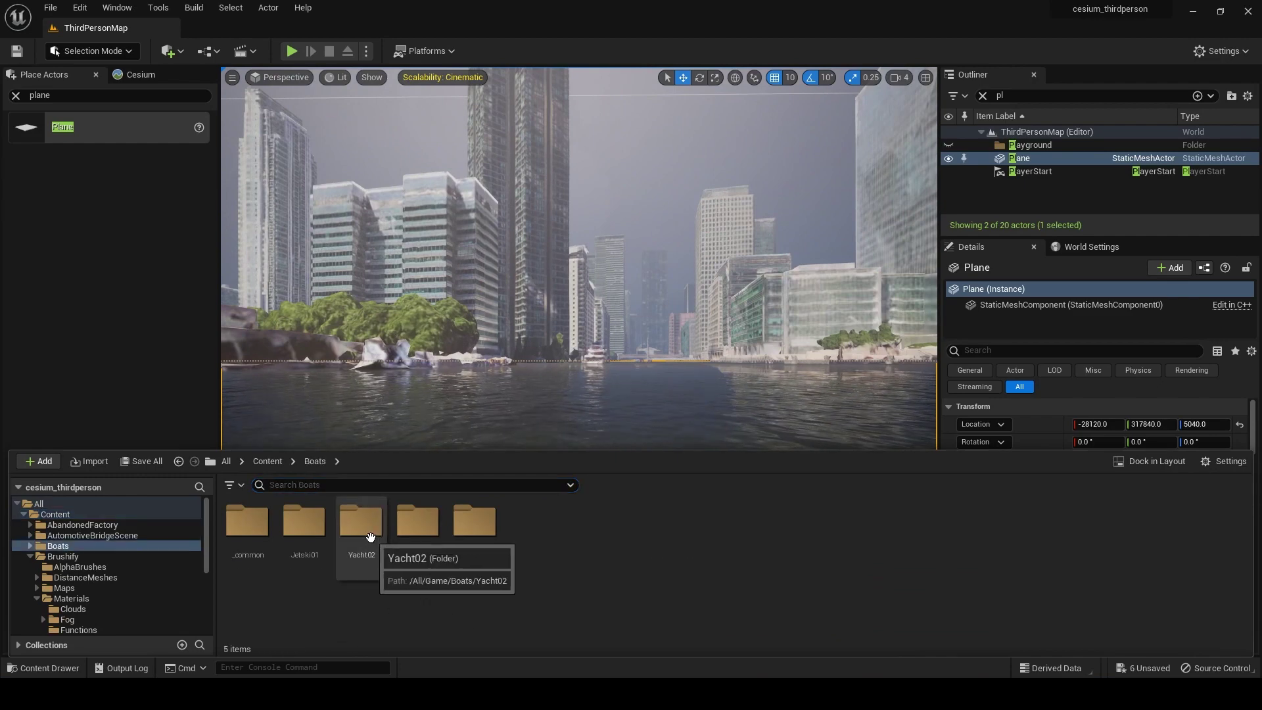
{"action": "mouse_move", "coordinate": [460, 394]}
{"action": "right_mouse_down"}
{"action": "mouse_move", "coordinate": [458, 422]}
{"action": "mouse_move", "coordinate": [459, 398]}
{"action": "mouse_move", "coordinate": [476, 405]}
{"action": "mouse_move", "coordinate": [460, 407]}
{"action": "right_mouse_up"}
{"action": "key", "text": "e"}
{"action": "key", "text": "w"}
{"action": "right_click_drag", "start_coordinate": [508, 547], "coordinate": [499, 544]}
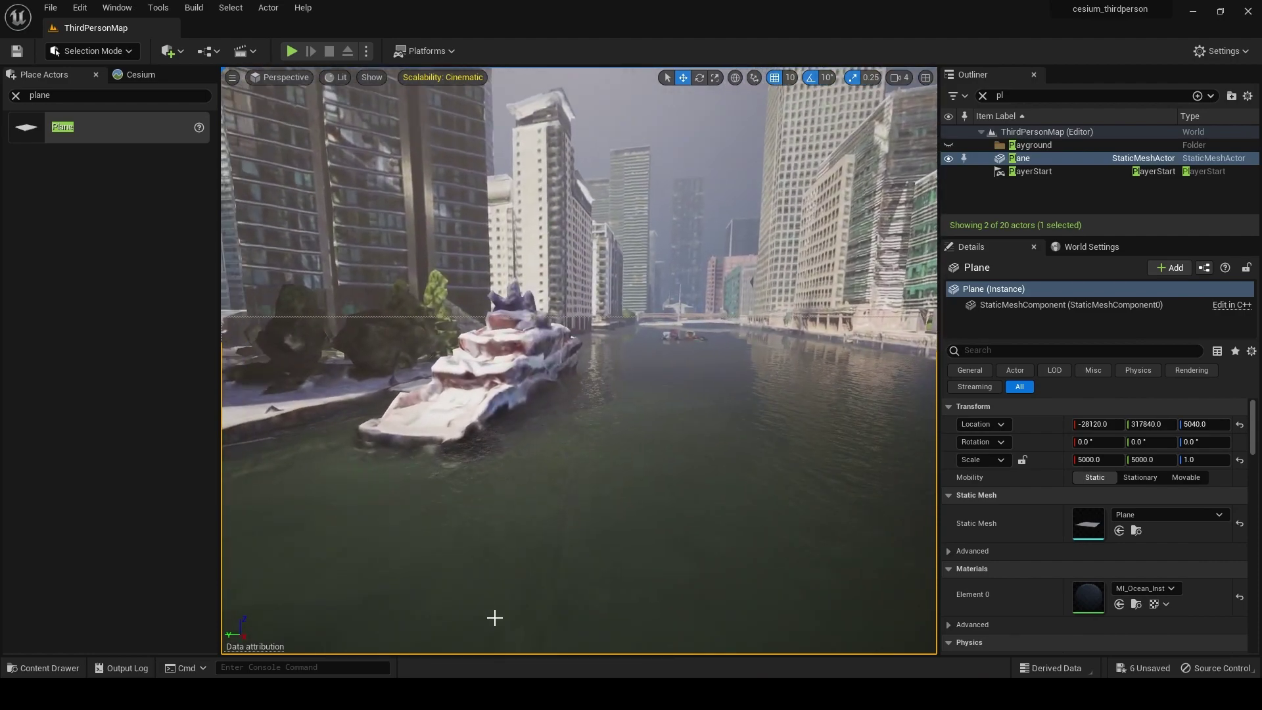
{"action": "key", "text": "ctrl+space"}
{"action": "double_click", "coordinate": [473, 525]}
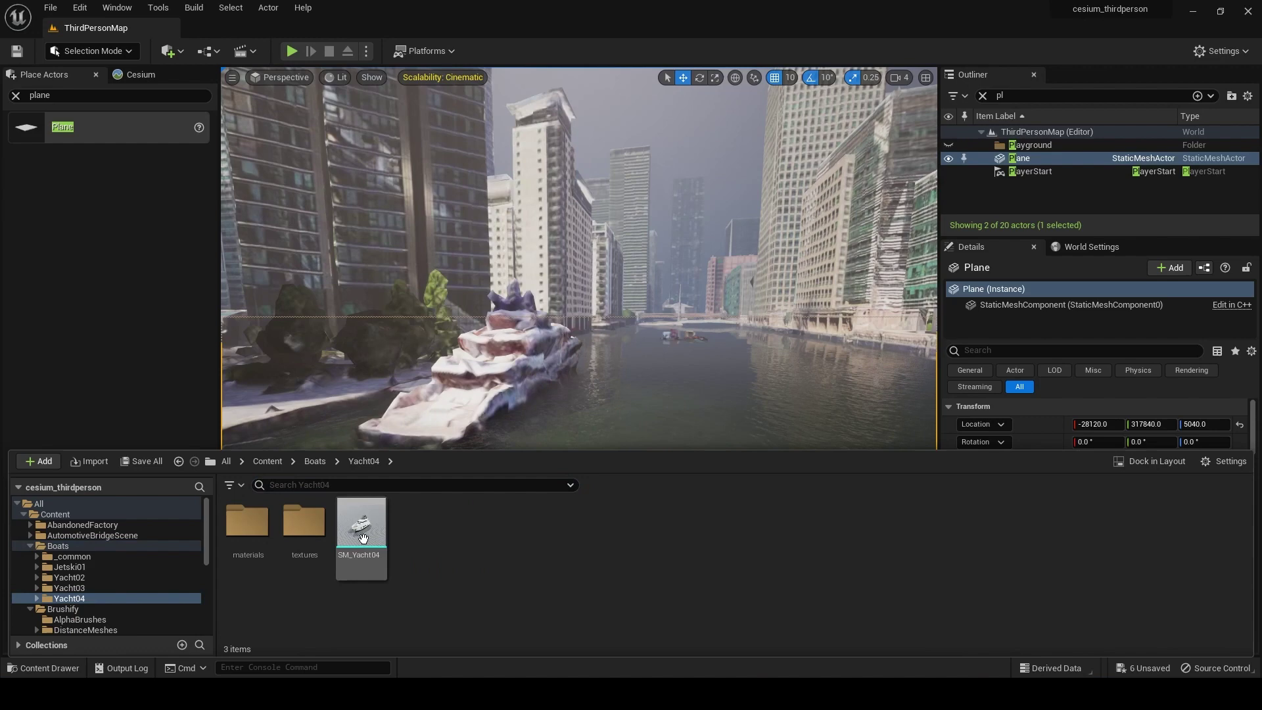
{"action": "left_click_drag", "start_coordinate": [367, 538], "coordinate": [395, 398]}
Step: Rotate the yacht to about -80° around Z and move it to about X -46840, Y 316970 beside the scanned boat
{"action": "key", "text": "e"}
{"action": "key", "text": "w"}
{"action": "right_click_drag", "start_coordinate": [394, 399], "coordinate": [276, 414]}
{"action": "right_click_drag", "start_coordinate": [507, 388], "coordinate": [487, 385]}
{"action": "key", "text": "d"}
{"action": "right_click_drag", "start_coordinate": [611, 398], "coordinate": [473, 398]}
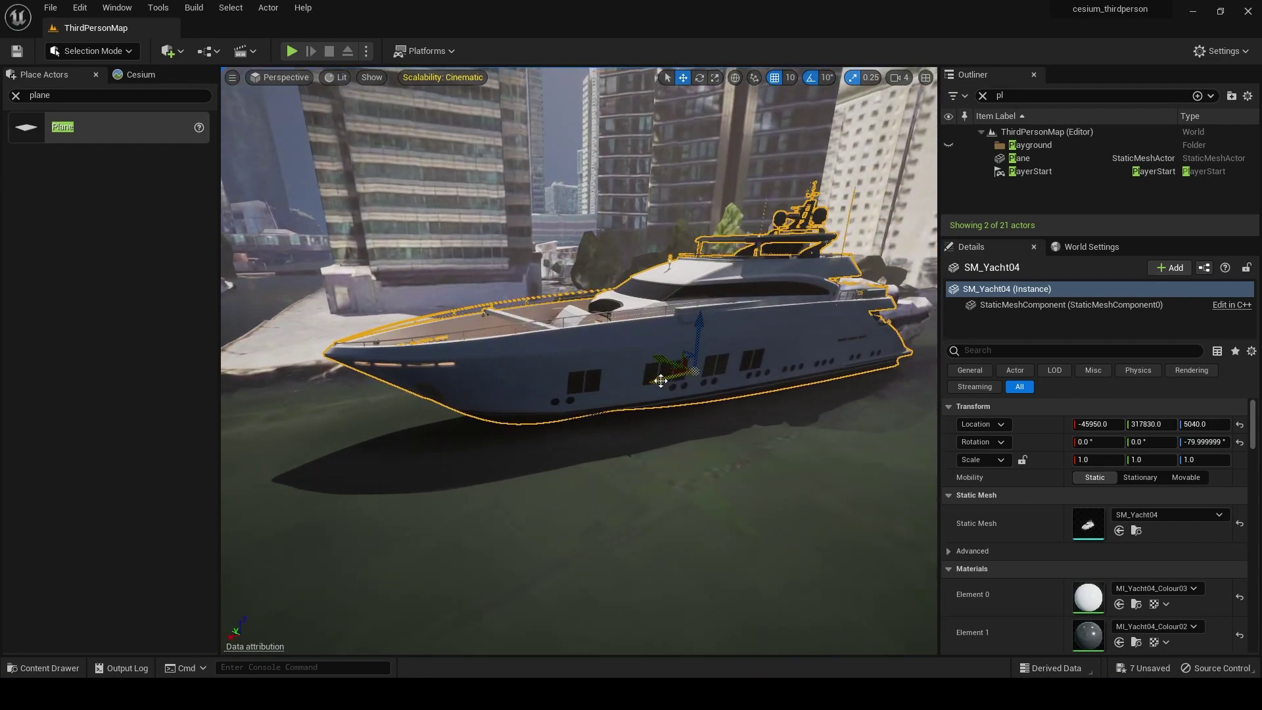
{"action": "left_click_drag", "start_coordinate": [660, 380], "coordinate": [772, 355], "text": "shift"}
{"action": "right_click_drag", "start_coordinate": [660, 380], "coordinate": [775, 381]}
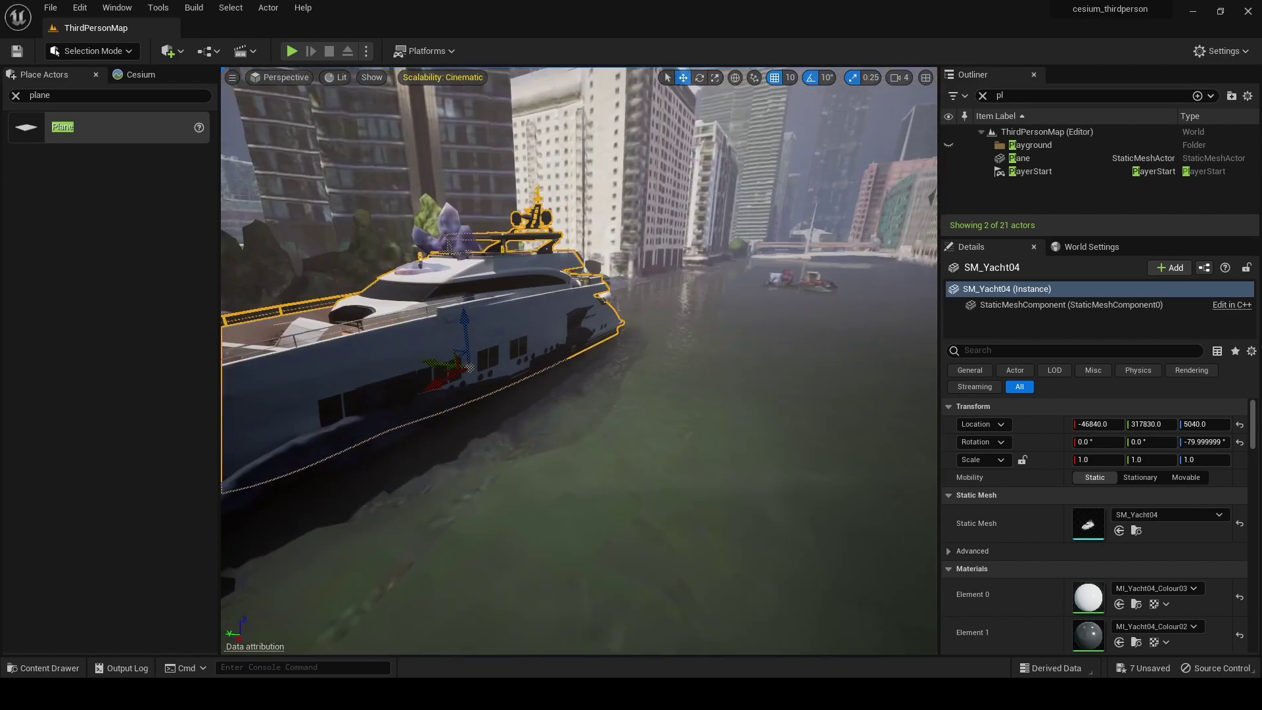
{"action": "key", "text": "a"}
{"action": "right_click_drag", "start_coordinate": [562, 381], "coordinate": [697, 401]}
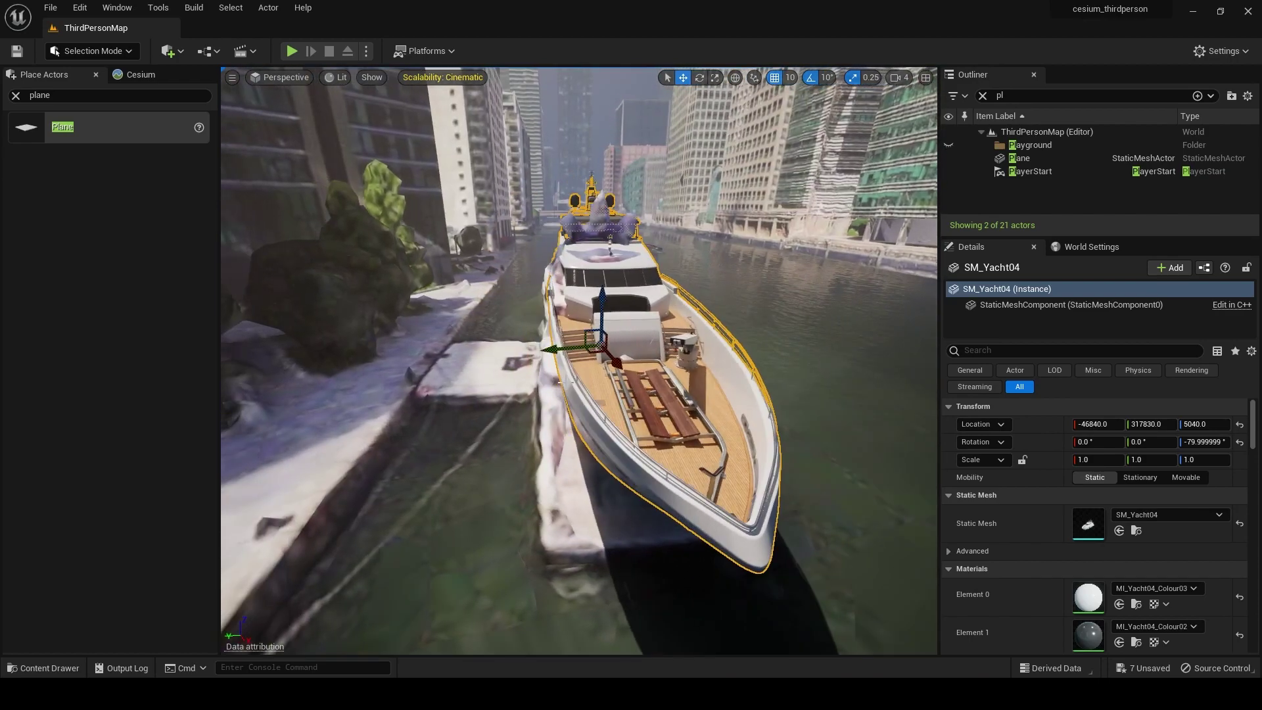
{"action": "mouse_move", "coordinate": [552, 350]}
{"action": "left_mouse_down", "text": "shift"}
{"action": "mouse_move", "coordinate": [583, 347]}
{"action": "mouse_move", "coordinate": [555, 349]}
{"action": "left_mouse_up", "text": "shift"}
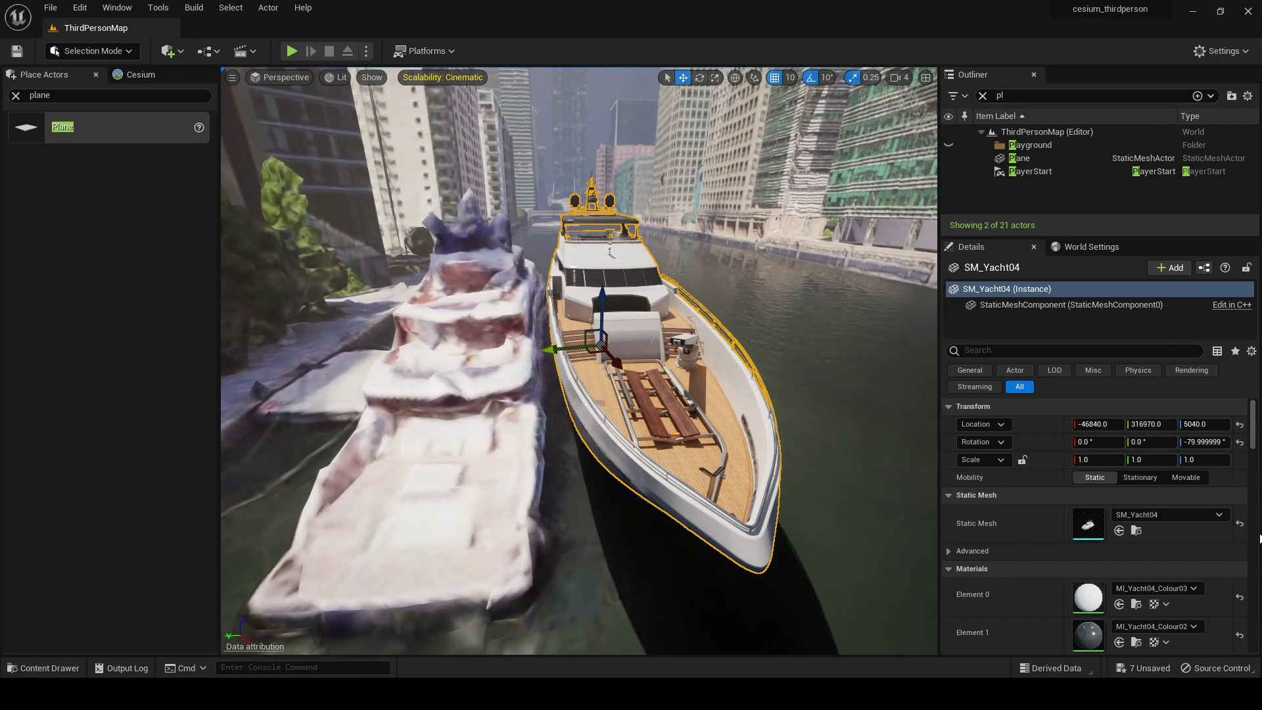
Step: Scale the yacht uniformly to 1.3, rotate it to about -82° and shift it over the scanned boat at about X -46620, Y 317900
{"action": "left_click", "coordinate": [1022, 461]}
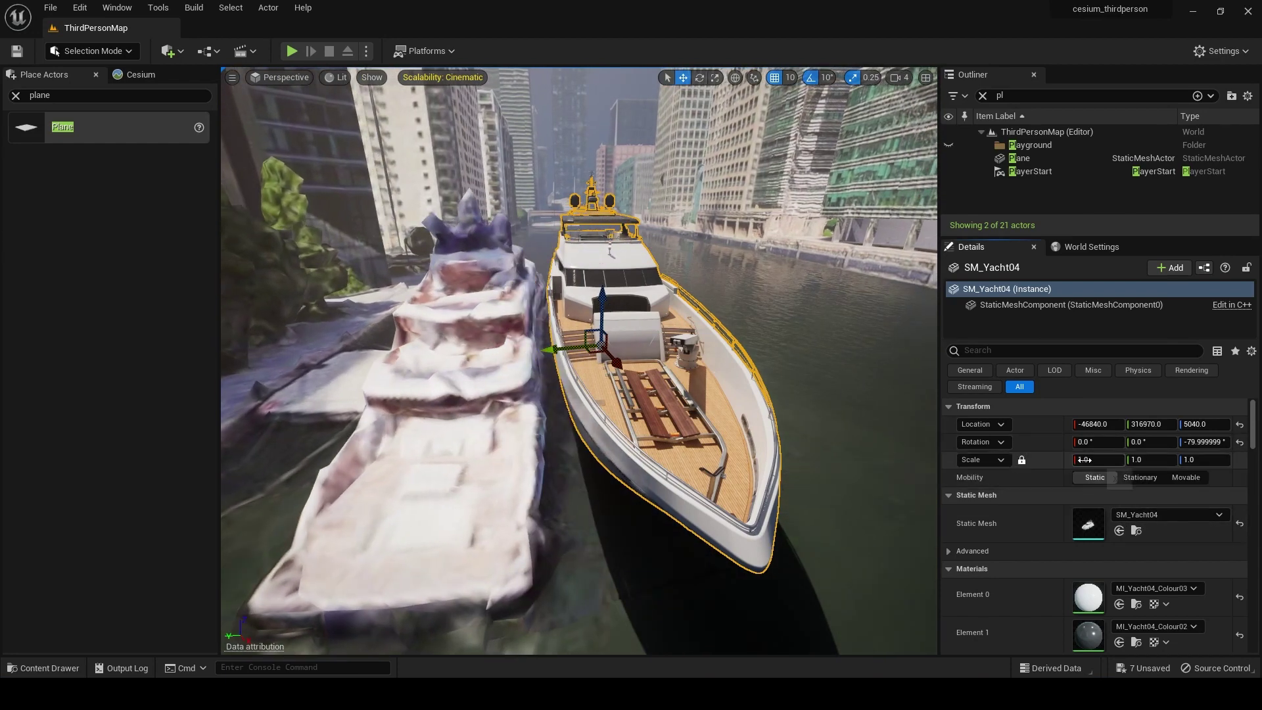
{"action": "type", "text": ".2"}
{"action": "key", "text": "Return"}
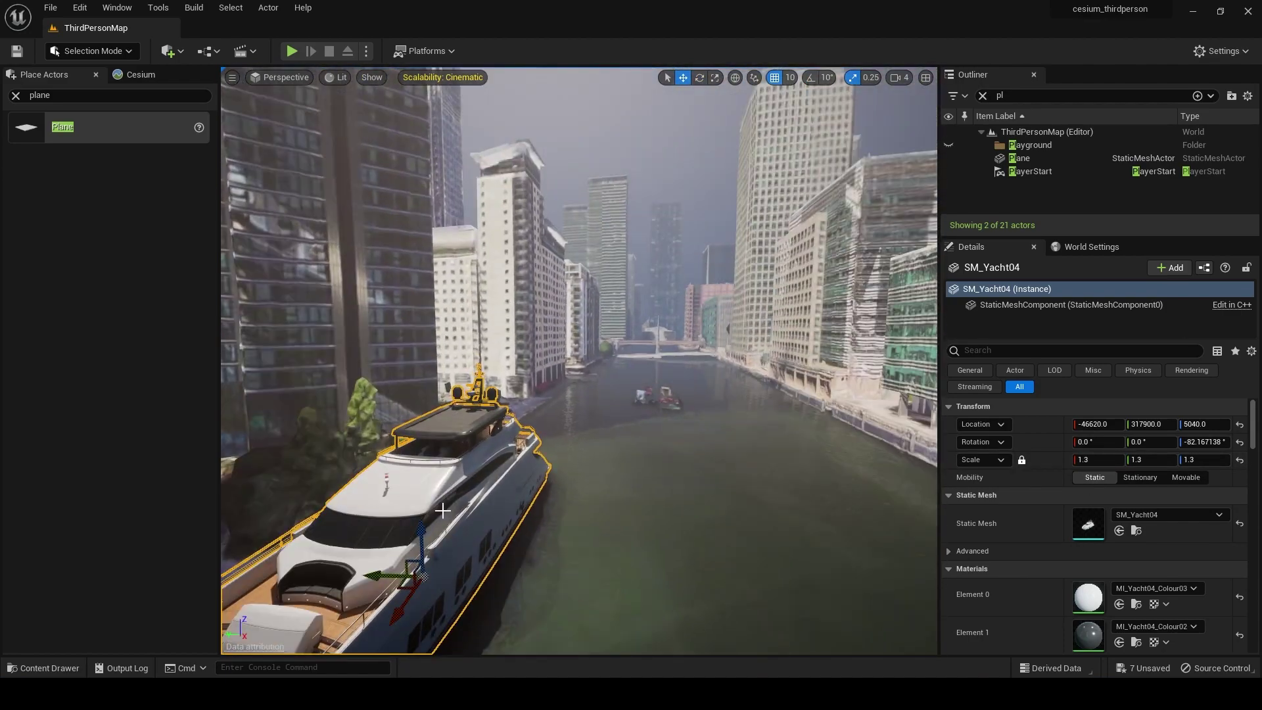
Step: Place more meshes from the Boats folder farther along the canal, including SM_Jetski01
{"action": "middle_click_drag", "start_coordinate": [443, 510], "coordinate": [522, 508]}
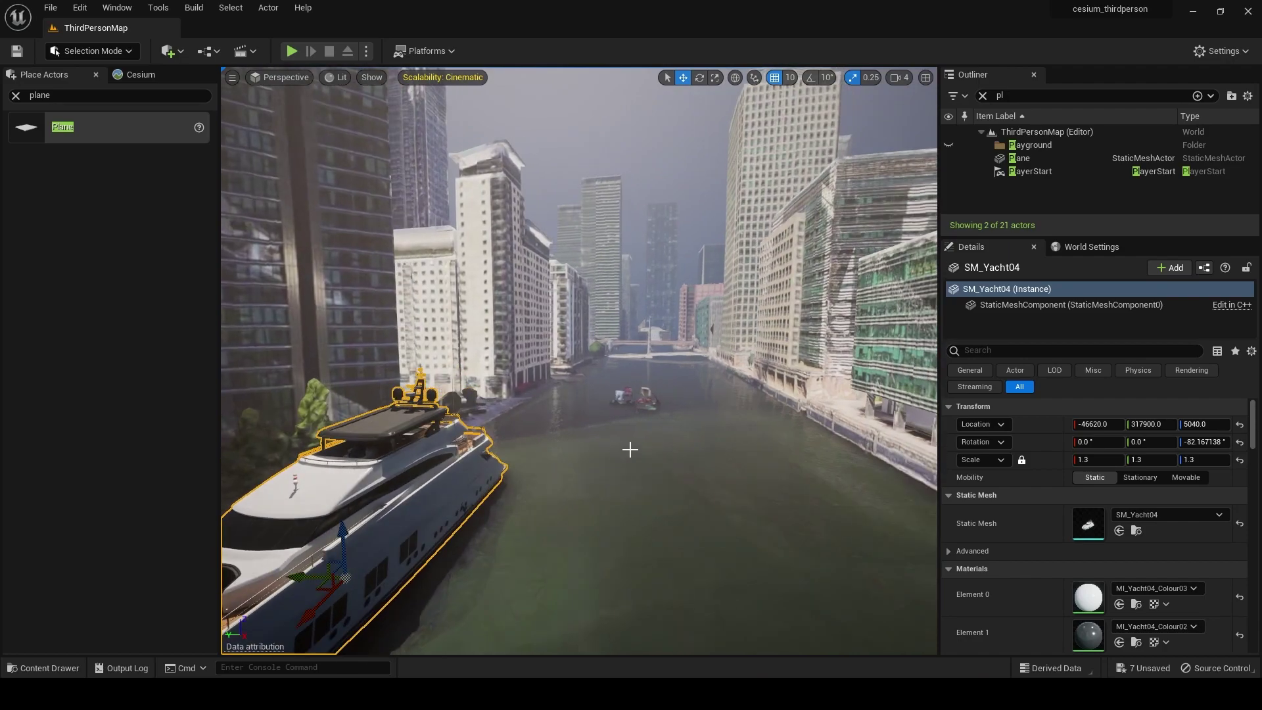
{"action": "key", "text": "ctrl+space"}
{"action": "left_click_drag", "start_coordinate": [361, 526], "coordinate": [647, 437]}
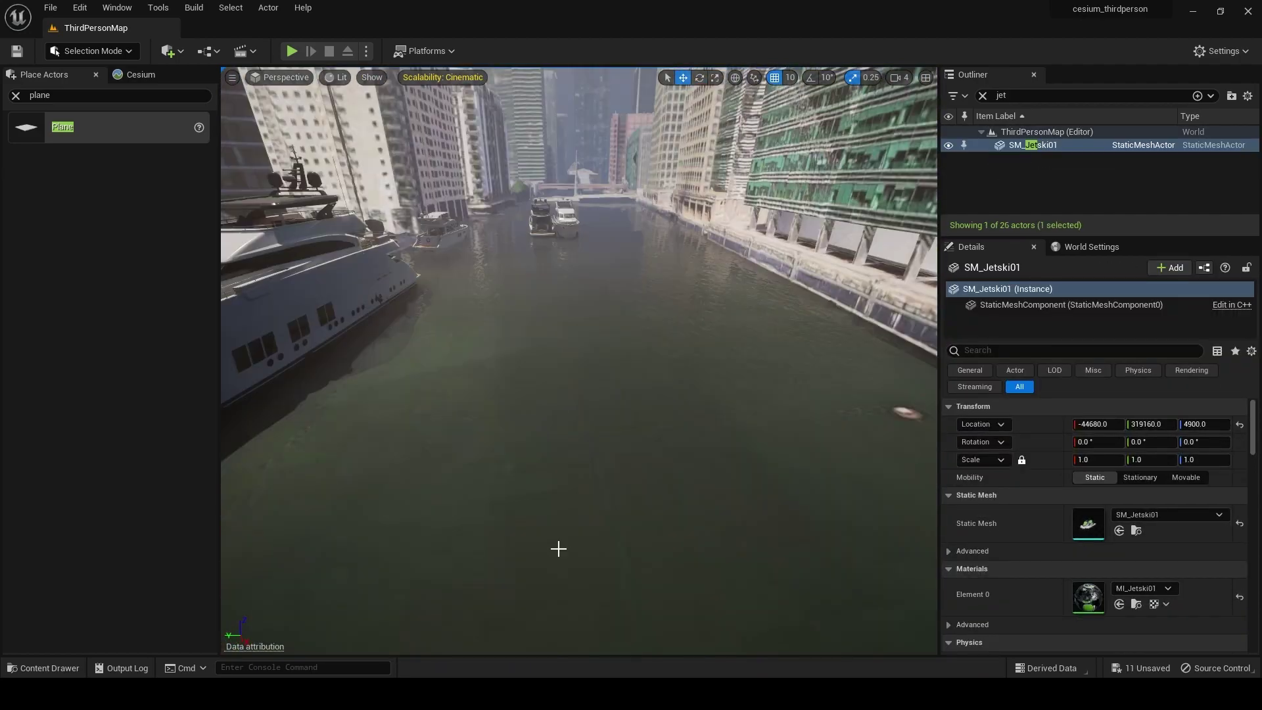
Step: Return to the top-level Content folder and open the AutomotiveBridgeScene folder for canal-side assets
{"action": "right_click_drag", "start_coordinate": [570, 517], "coordinate": [537, 480]}
{"action": "key", "text": "ctrl+space"}
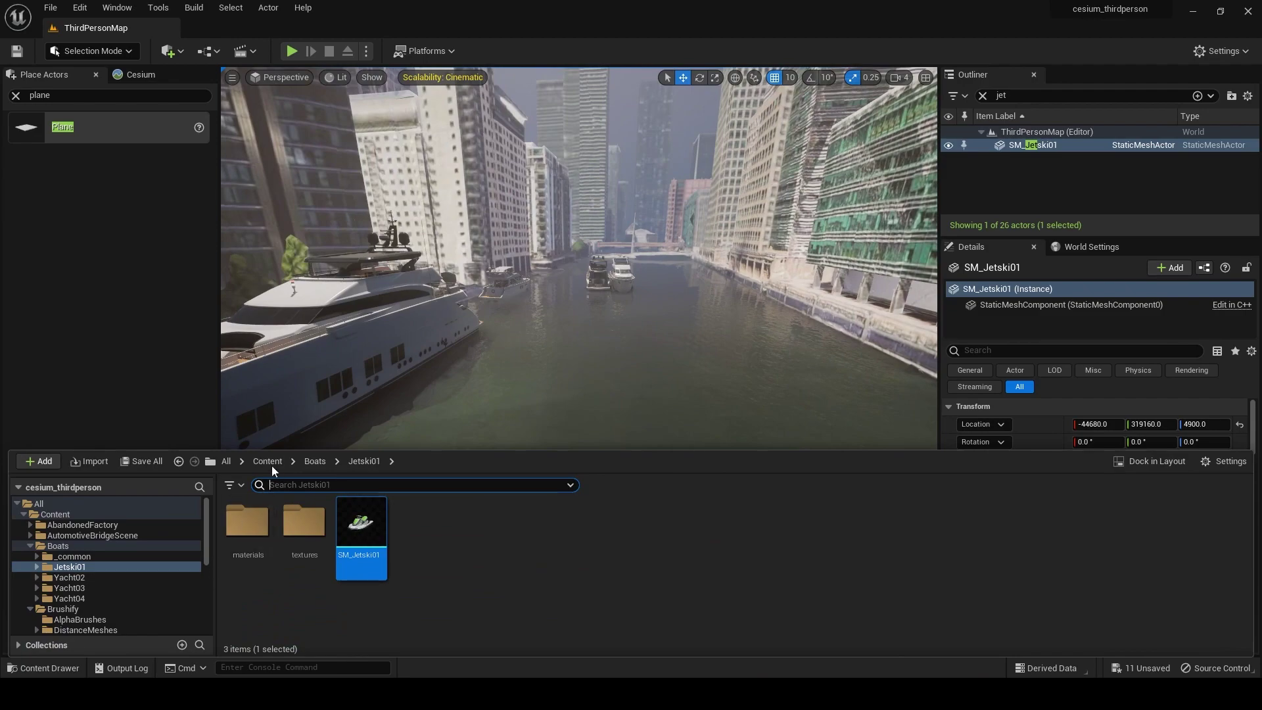
{"action": "left_click", "coordinate": [267, 460]}
{"action": "double_click", "coordinate": [303, 525]}
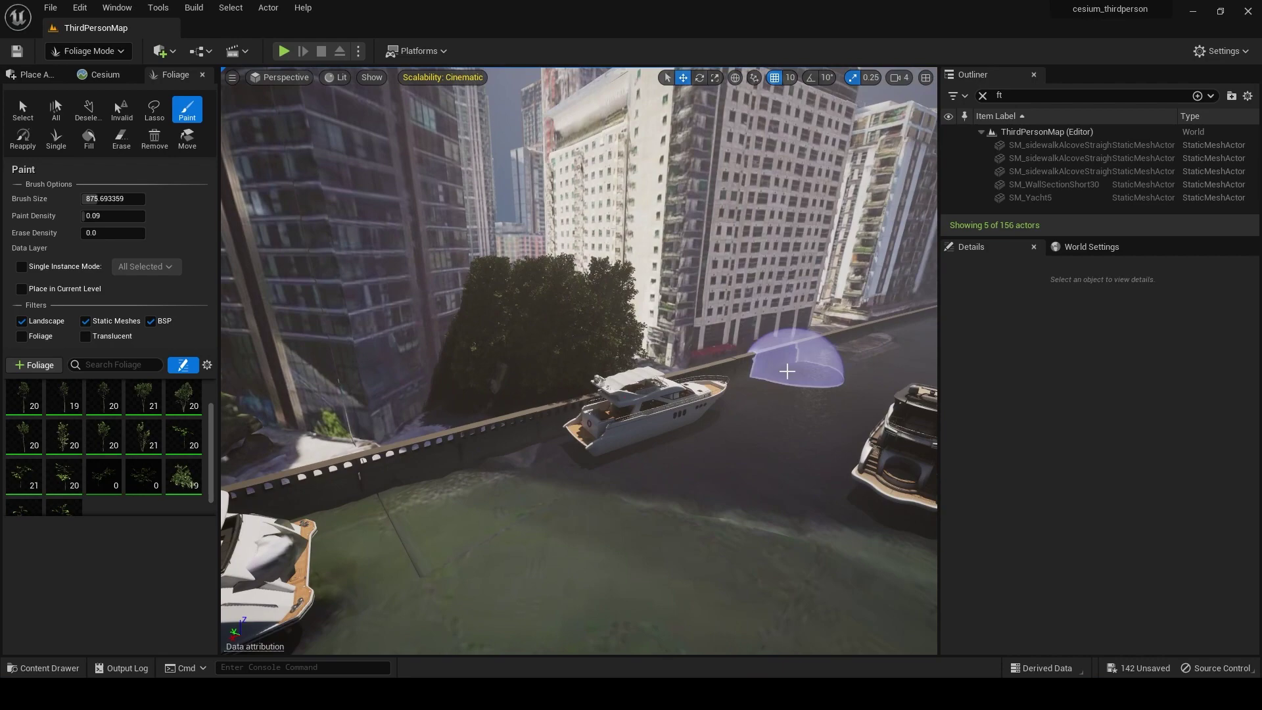
Step: Move to the quay by the green glass building and set the foliage brush's Paint Density to 0.01
{"action": "right_click_drag", "start_coordinate": [296, 408], "coordinate": [303, 394]}
{"action": "right_click_drag", "start_coordinate": [411, 409], "coordinate": [684, 409]}
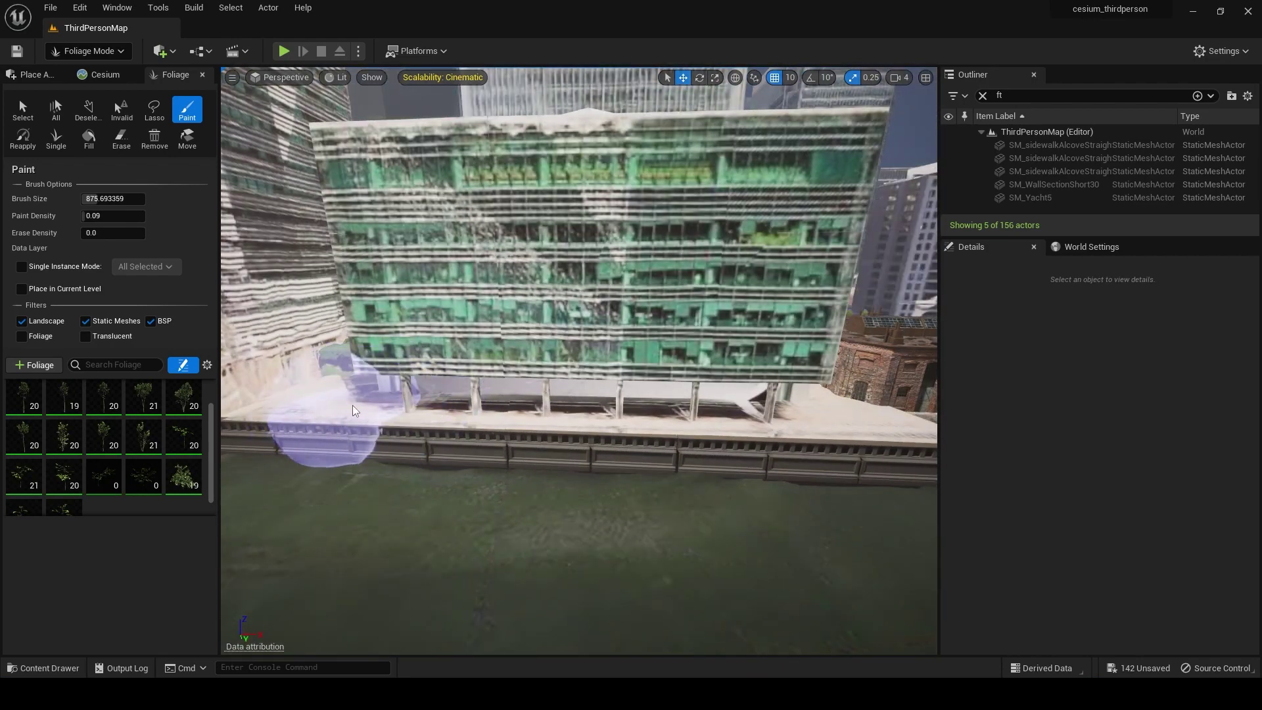
{"action": "mouse_move", "coordinate": [355, 411]}
{"action": "right_mouse_down"}
{"action": "mouse_move", "coordinate": [253, 388]}
{"action": "mouse_move", "coordinate": [618, 388]}
{"action": "mouse_move", "coordinate": [408, 387]}
{"action": "right_mouse_up"}
{"action": "left_click", "coordinate": [92, 215]}
{"action": "type", "text": "0.01"}
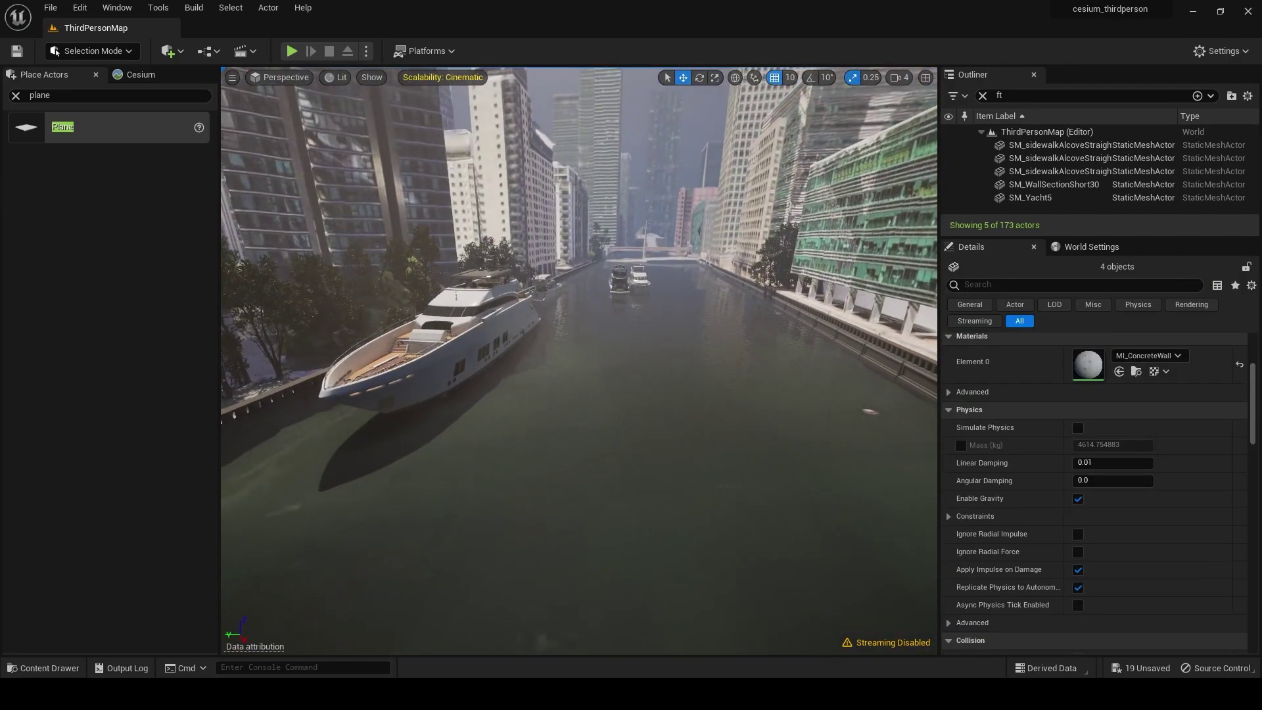
{"action": "right_click_drag", "start_coordinate": [578, 360], "coordinate": [573, 339]}
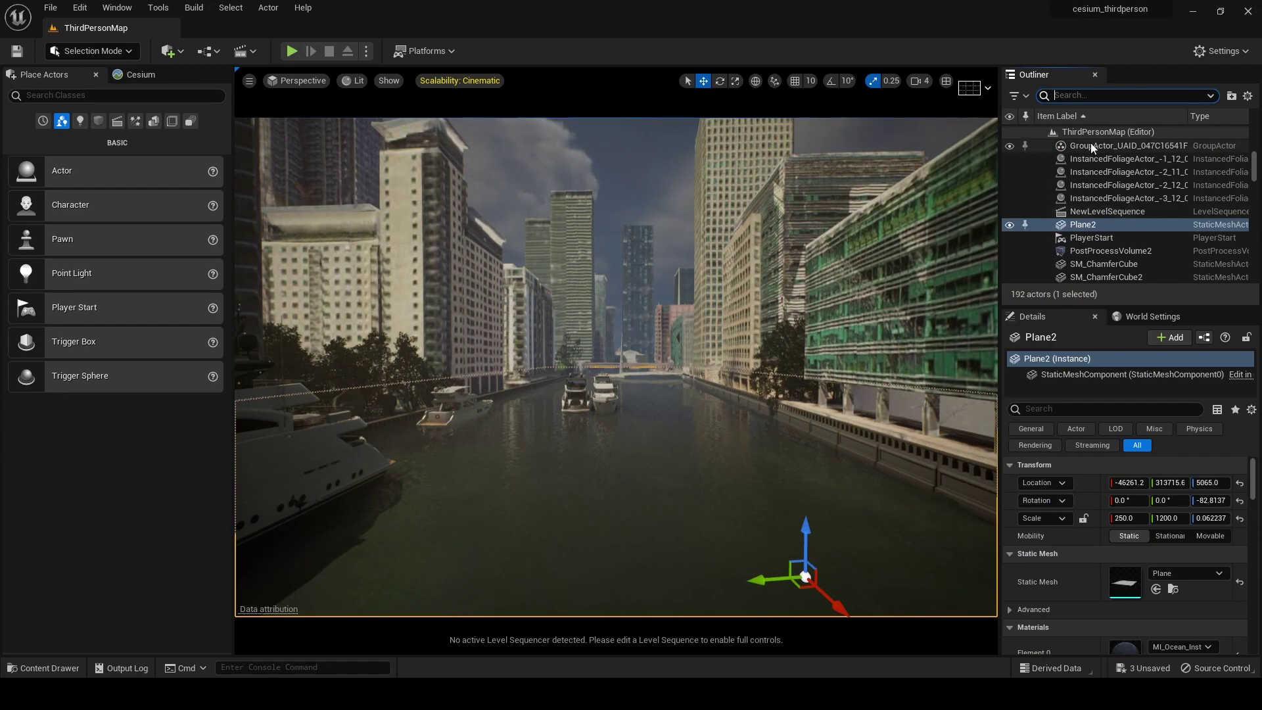
{"action": "scroll", "coordinate": [1102, 197], "scroll_direction": "up", "scroll_amount": 5}
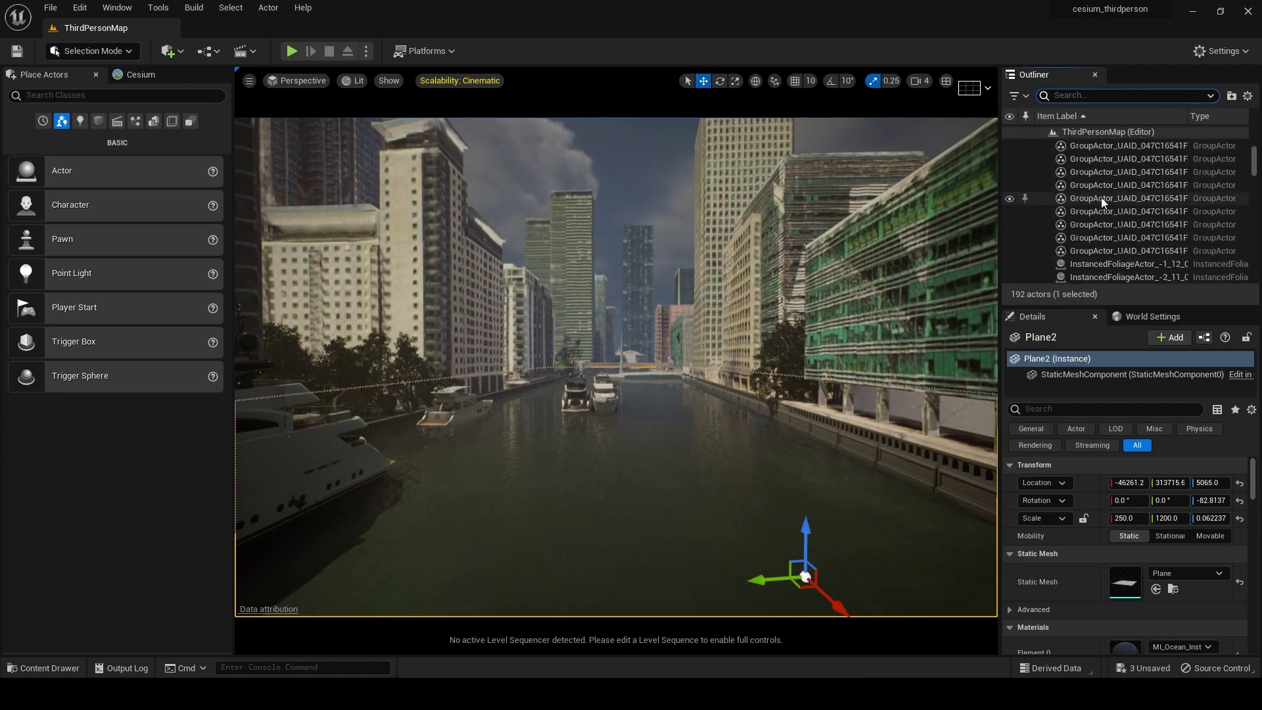
Step: Select the DirectionalLight in the Lighting folder and rotate it to about 324° around Z
{"action": "scroll", "coordinate": [1114, 200], "scroll_direction": "up", "scroll_amount": 2}
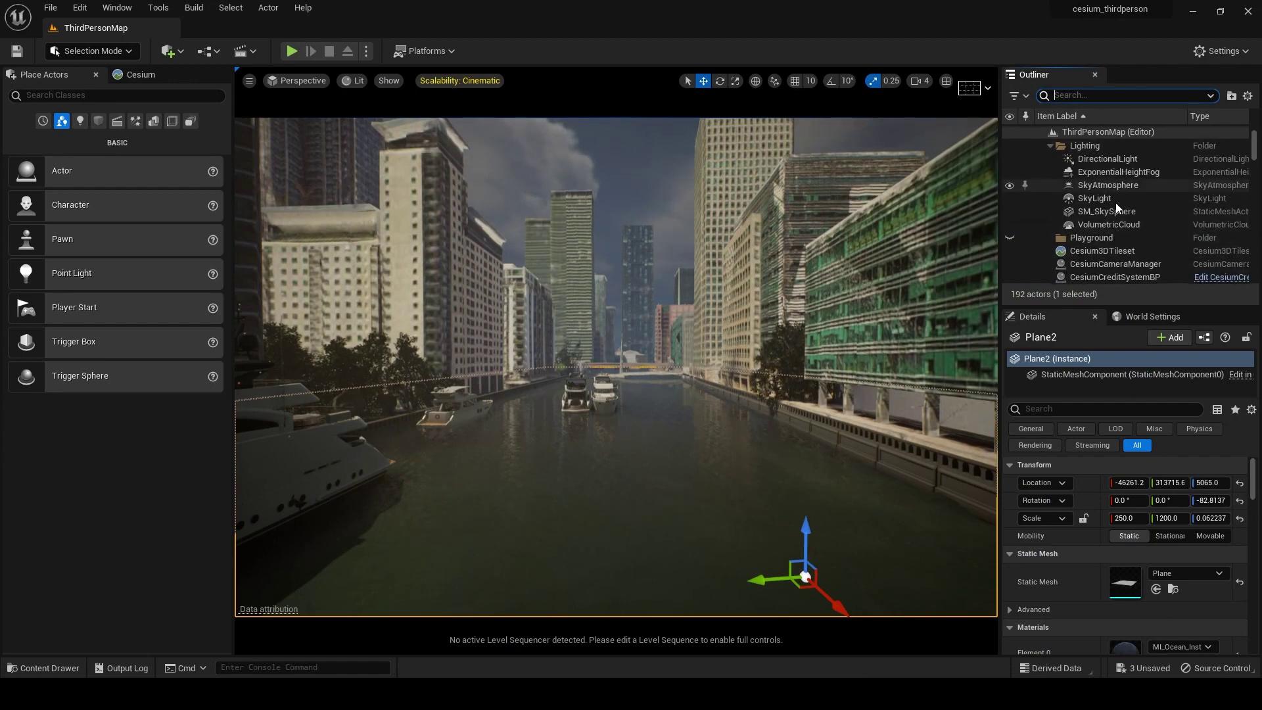
{"action": "left_click", "coordinate": [1114, 161]}
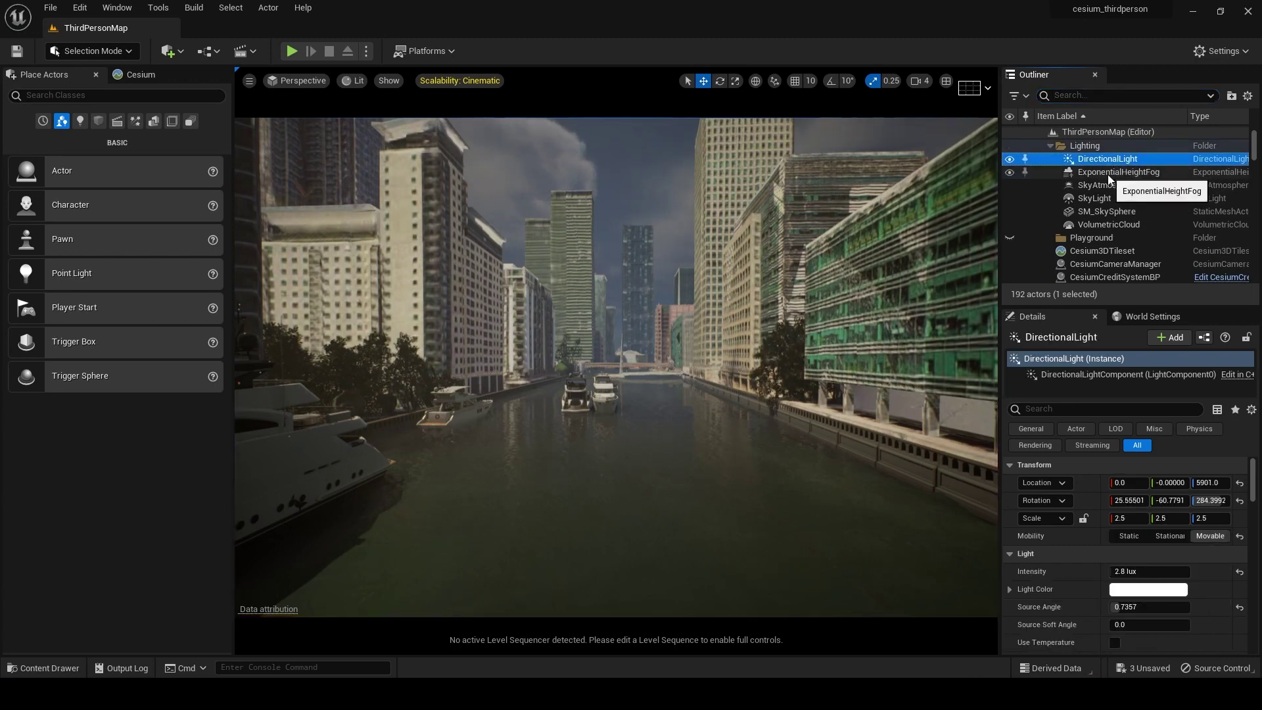
{"action": "left_click", "coordinate": [144, 75]}
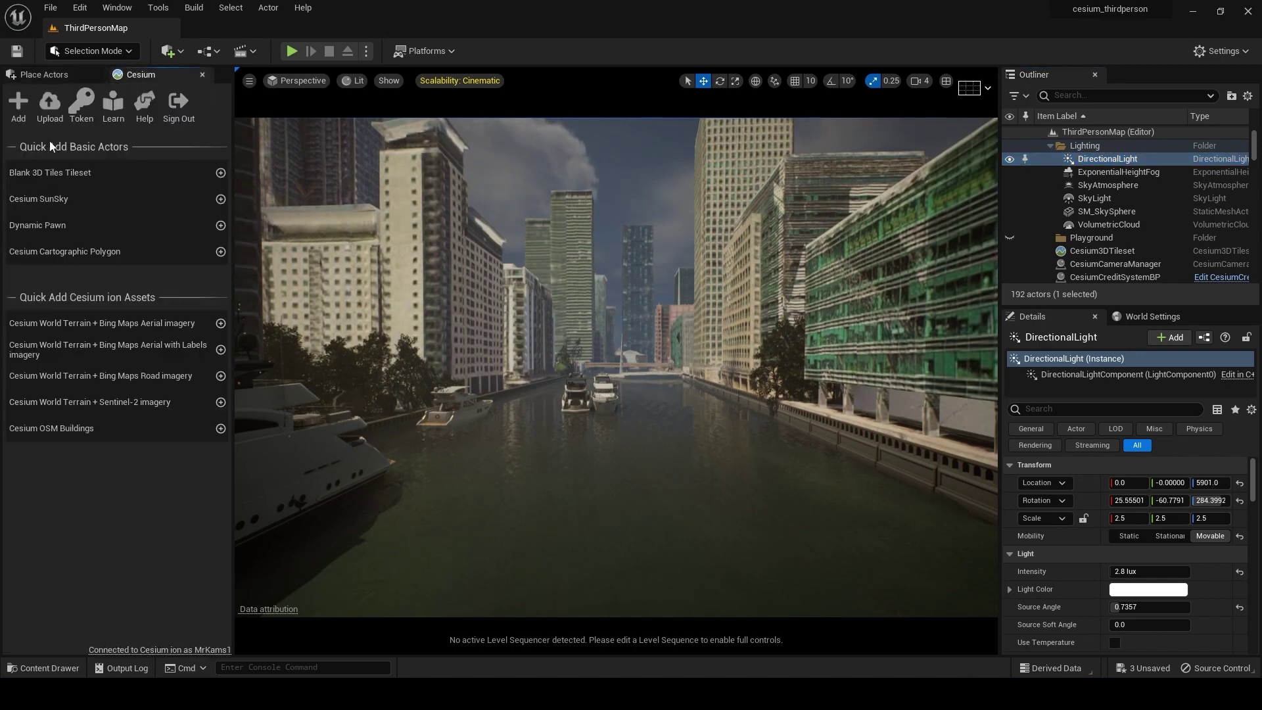
{"action": "left_click", "coordinate": [57, 77]}
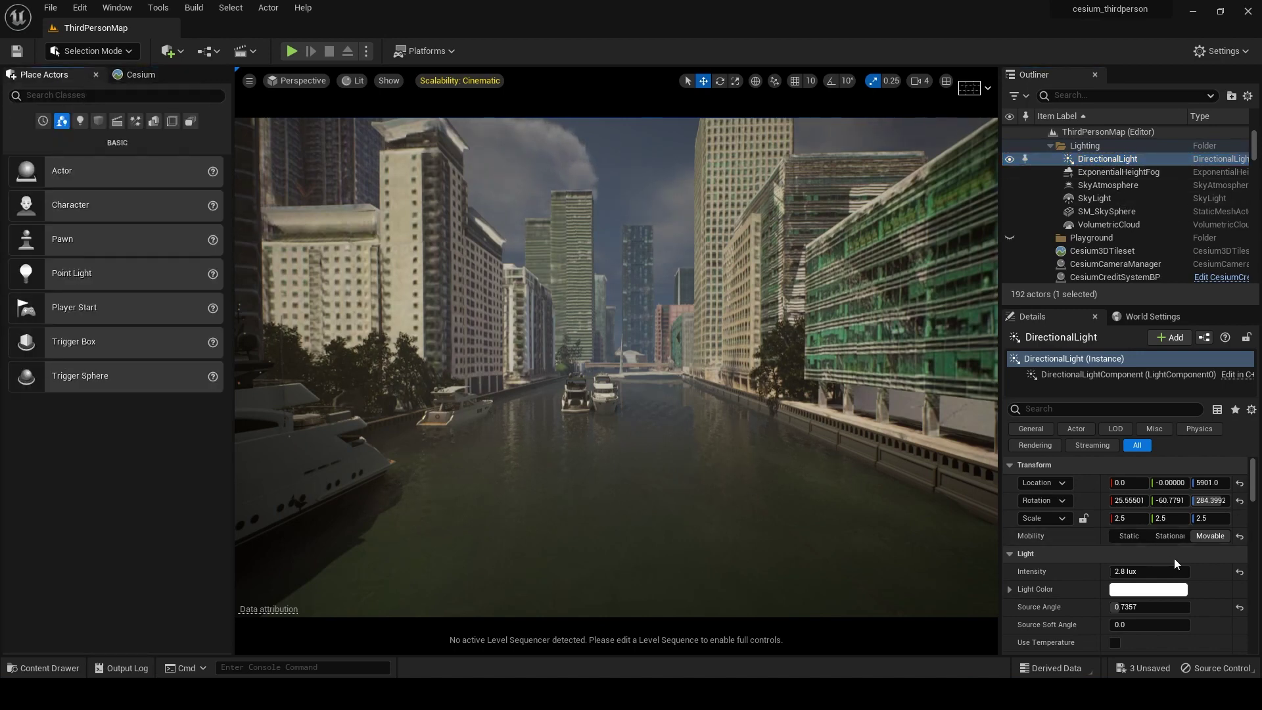
{"action": "left_click_drag", "start_coordinate": [1206, 503], "coordinate": [1206, 503]}
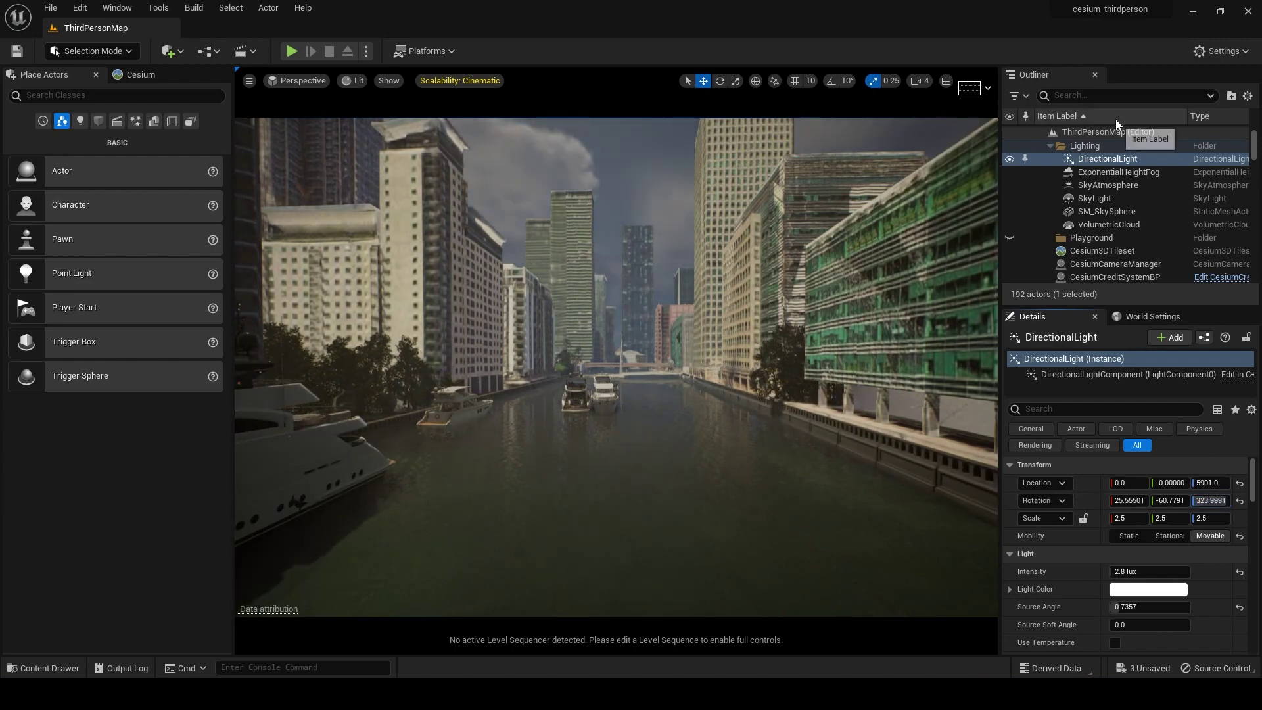
Step: Find the Cesium3DTileset actor and enable its Ignore KHR_materials_unlit rendering option
{"action": "type", "text": "cesi"}
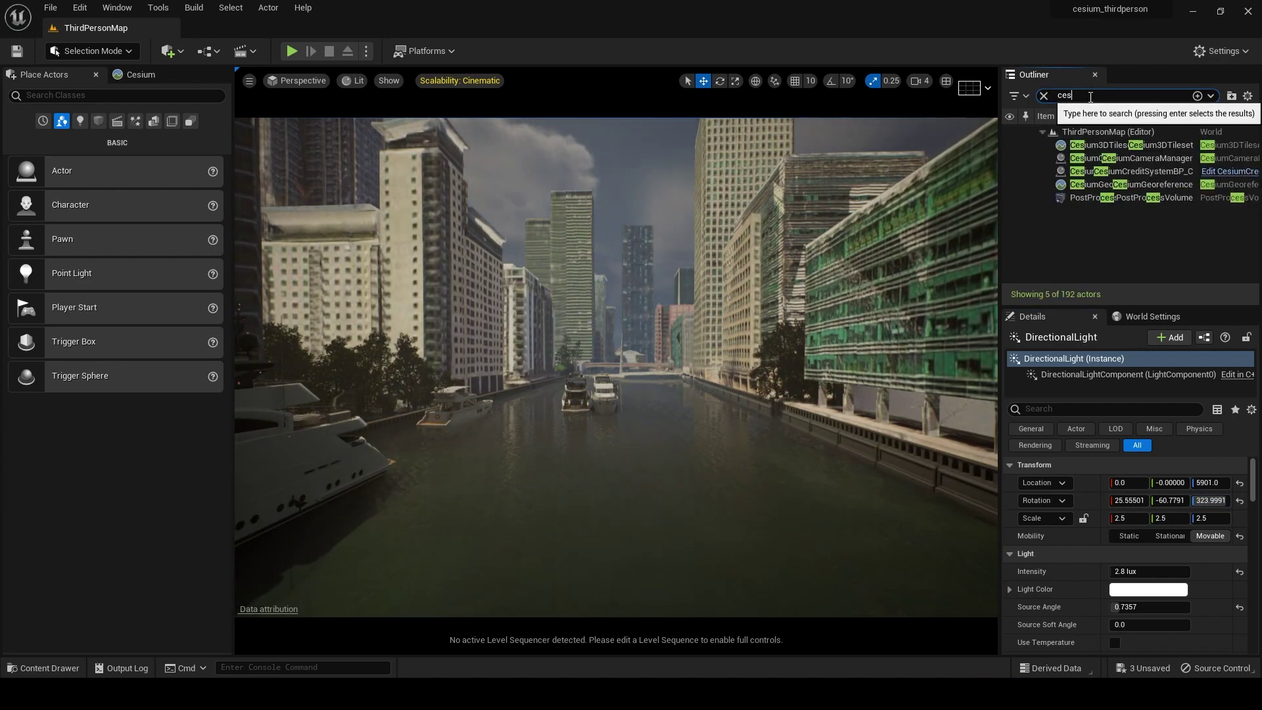
{"action": "left_click", "coordinate": [1115, 148]}
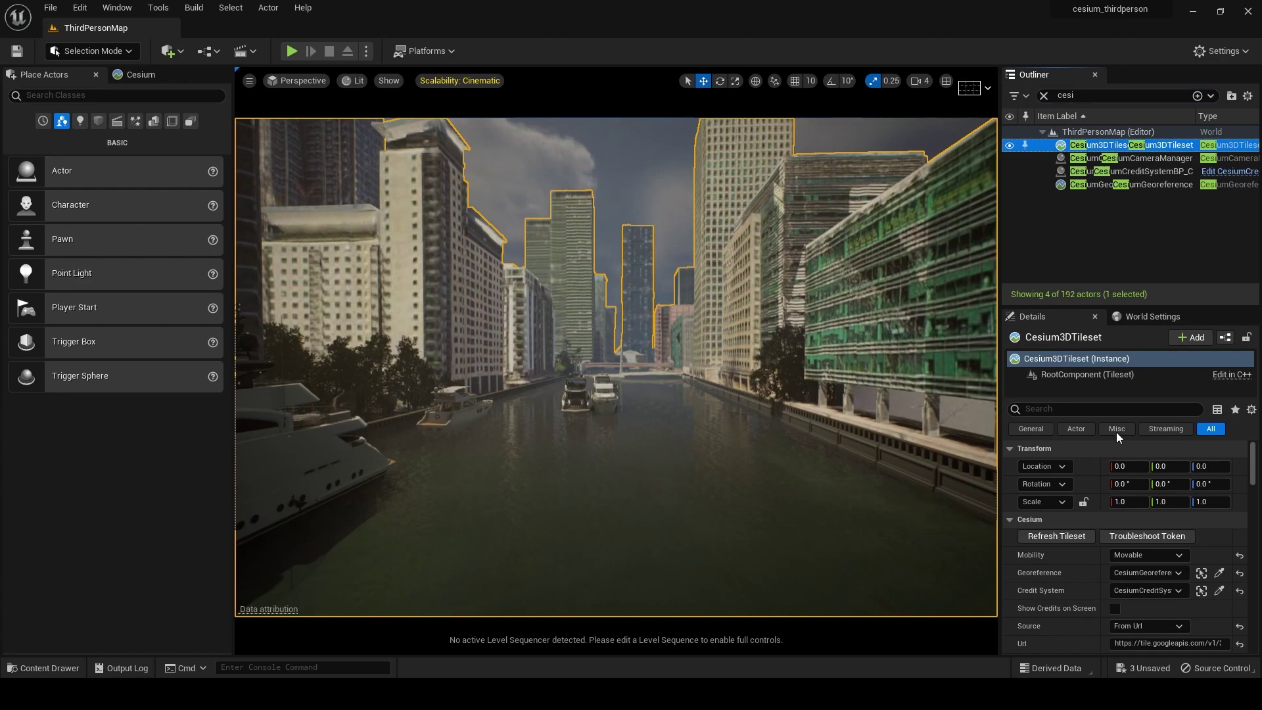
{"action": "left_click", "coordinate": [1043, 409]}
{"action": "type", "text": "lit"}
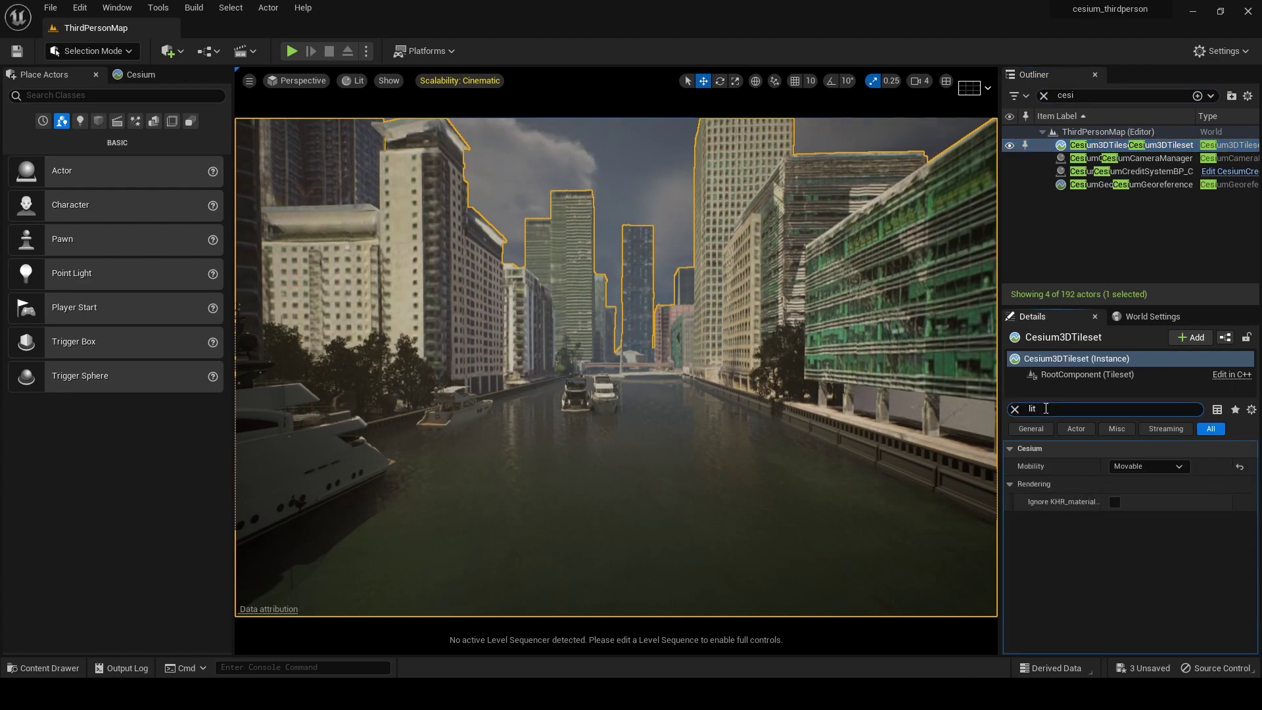
{"action": "mouse_move", "coordinate": [1050, 502]}
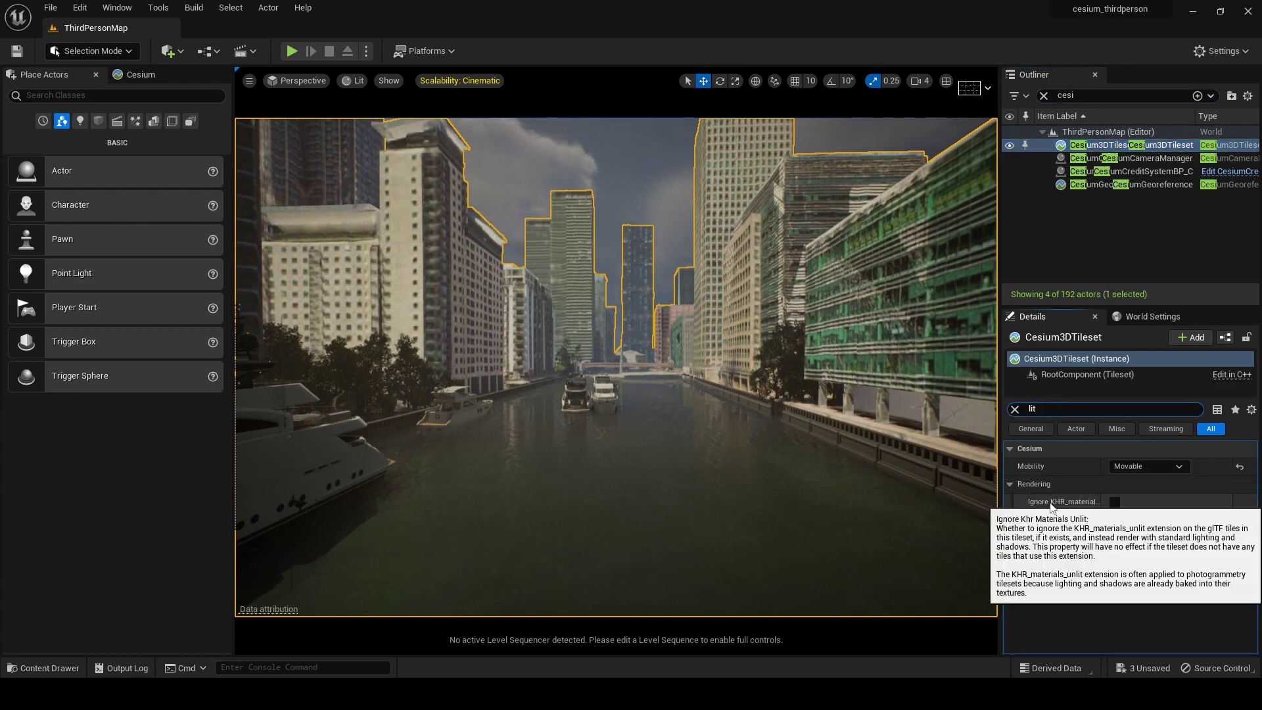
{"action": "left_click", "coordinate": [1116, 502]}
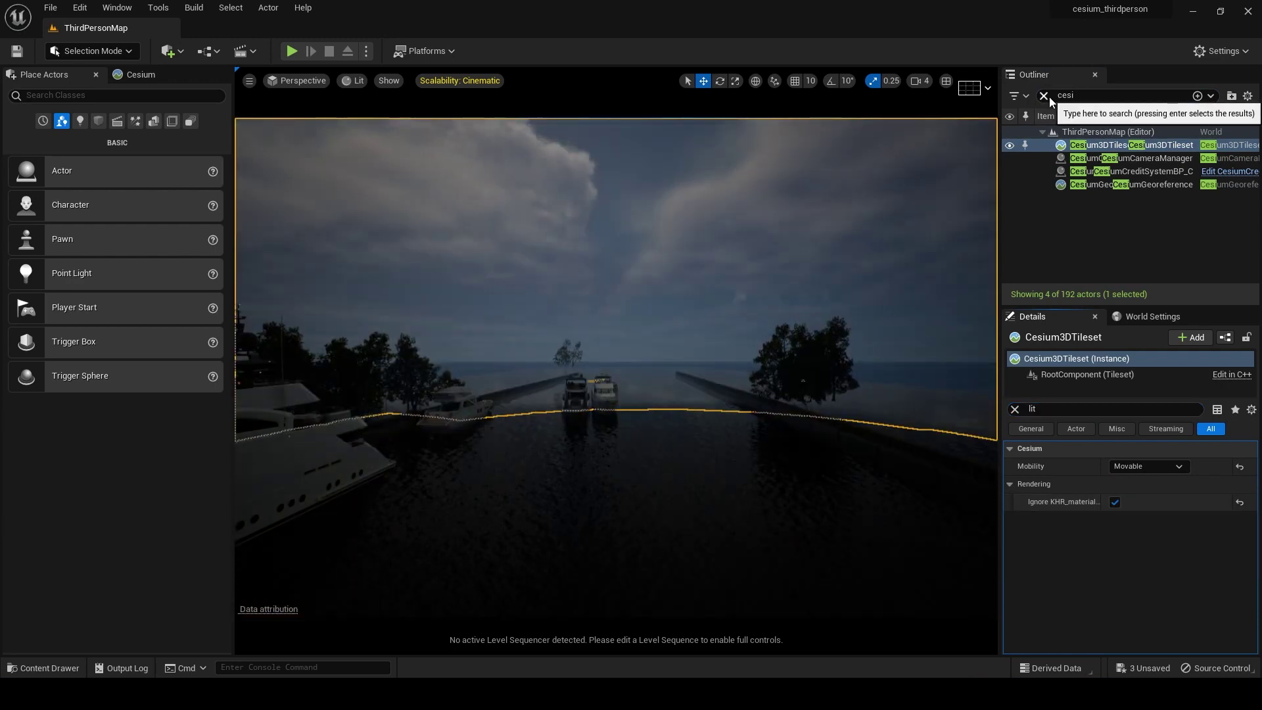
Step: Find the DirectionalLight again, clear the property filter and adjust its Z rotation to relight the buildings
{"action": "left_click", "coordinate": [1045, 95]}
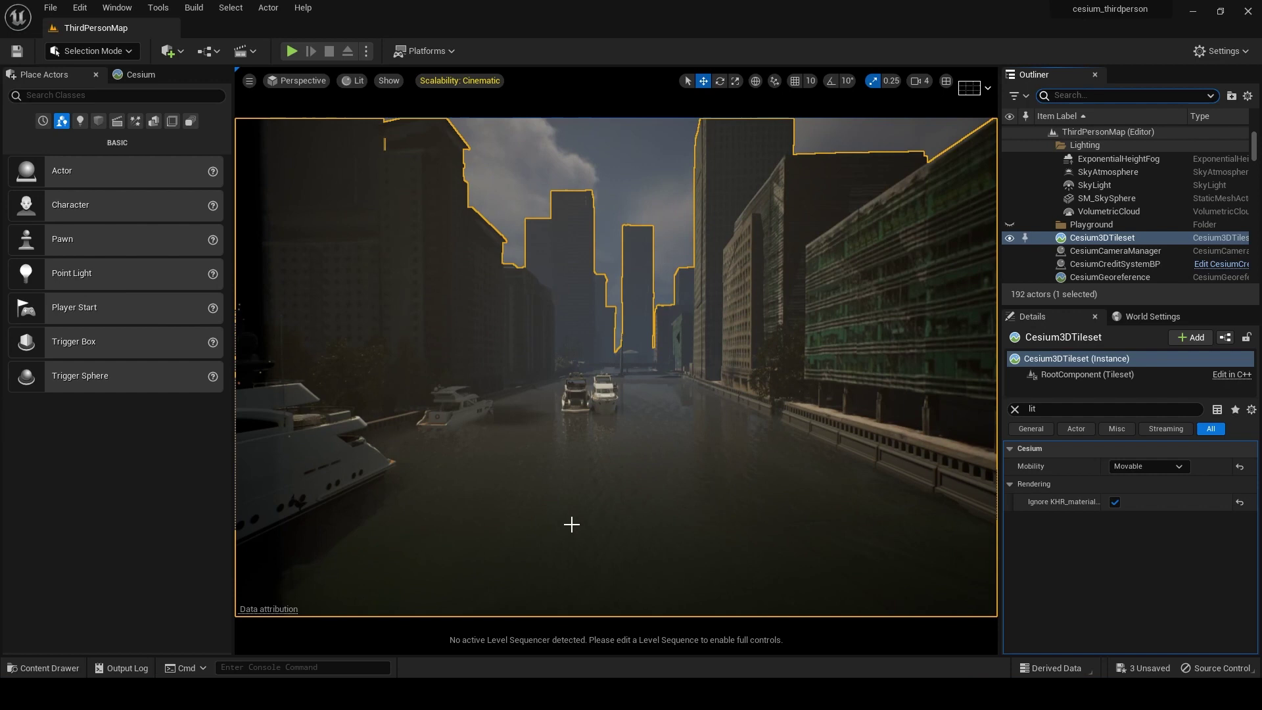
{"action": "left_click", "coordinate": [1076, 95]}
{"action": "type", "text": "direc"}
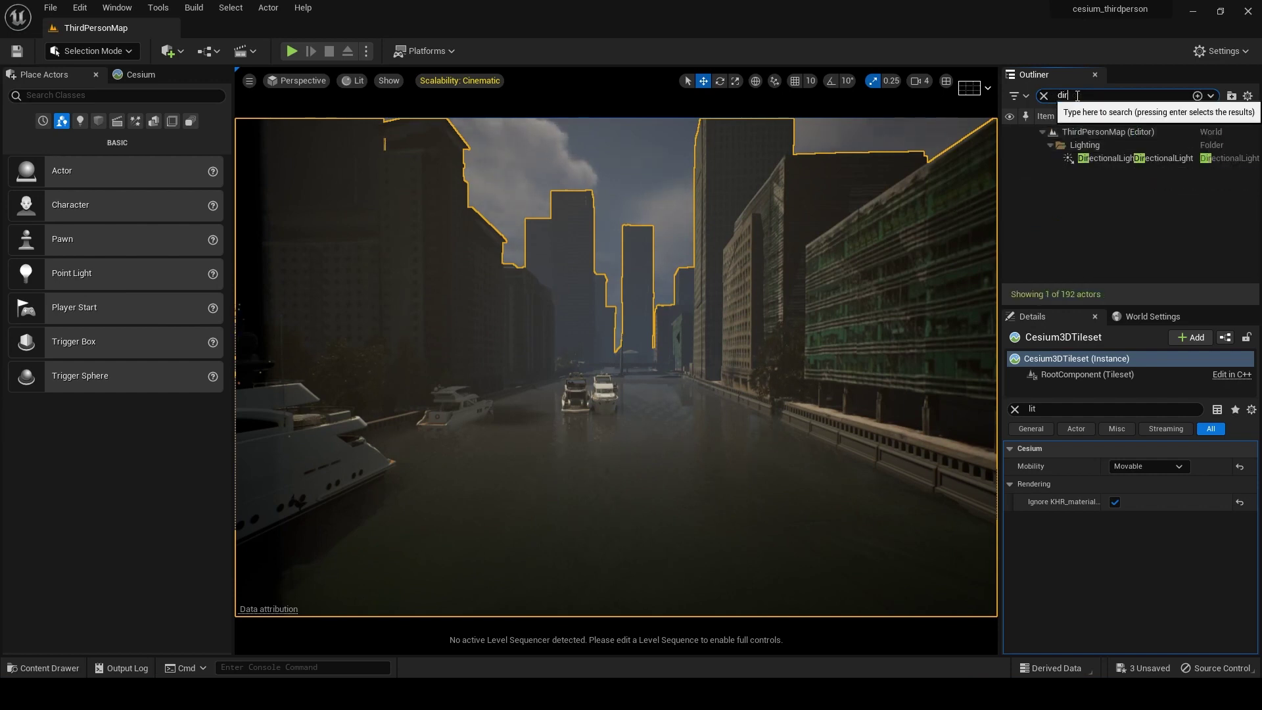
{"action": "left_click", "coordinate": [1098, 159]}
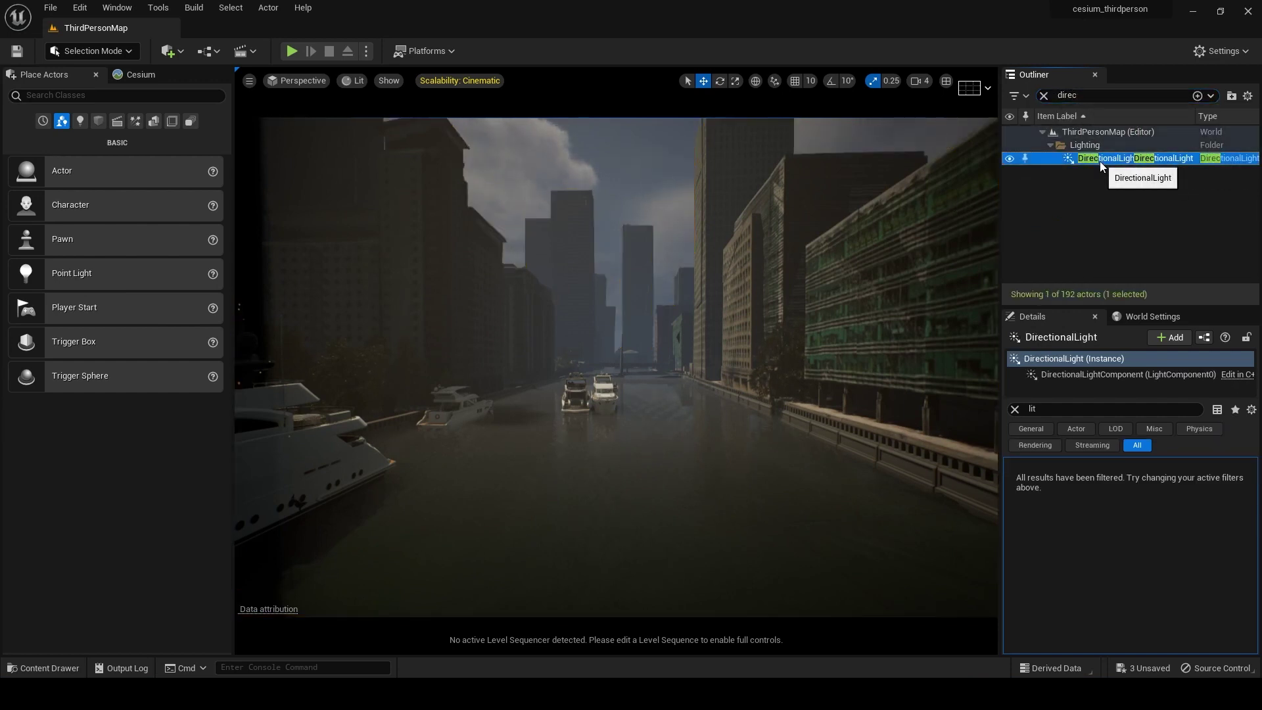
{"action": "left_click", "coordinate": [1013, 410]}
{"action": "mouse_move", "coordinate": [1220, 501]}
{"action": "left_mouse_down"}
{"action": "mouse_move", "coordinate": [1167, 502]}
{"action": "mouse_move", "coordinate": [1206, 501]}
{"action": "left_mouse_up"}
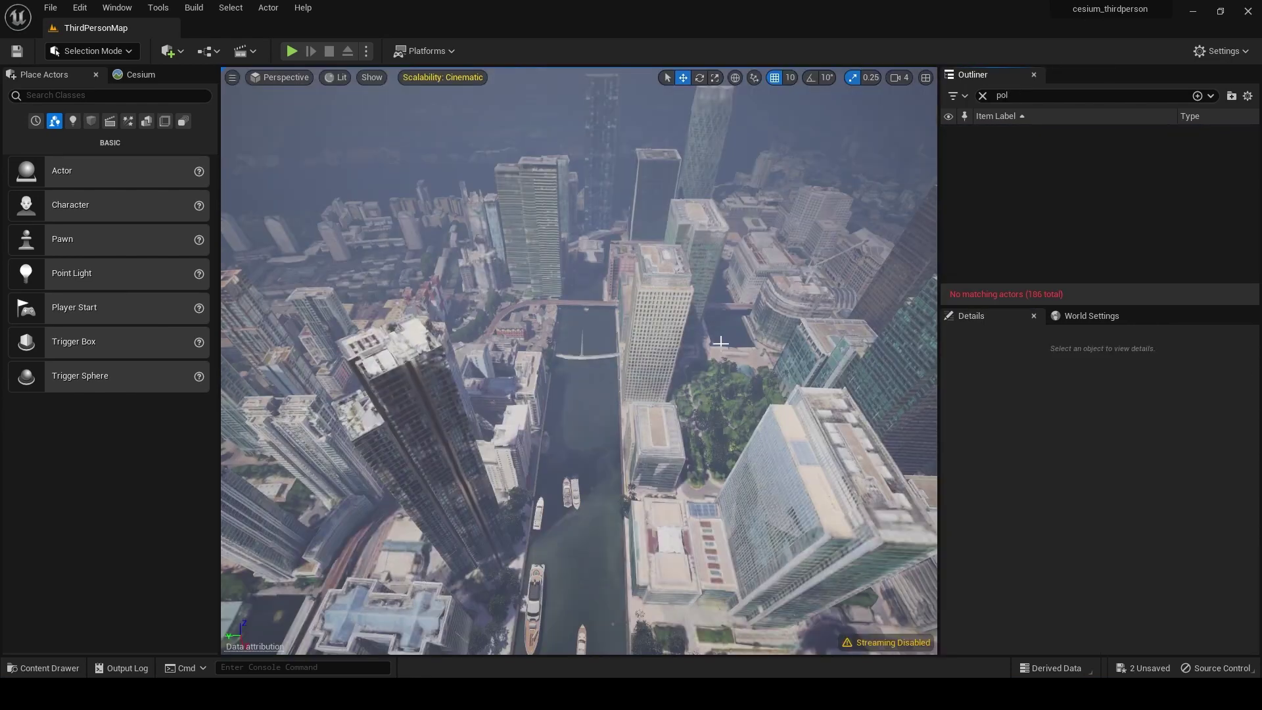
Step: Place a Cine Camera Actor on the canal among the boats at about X -49290, Y 314310, Z 5090
{"action": "key", "text": "ctrl+space"}
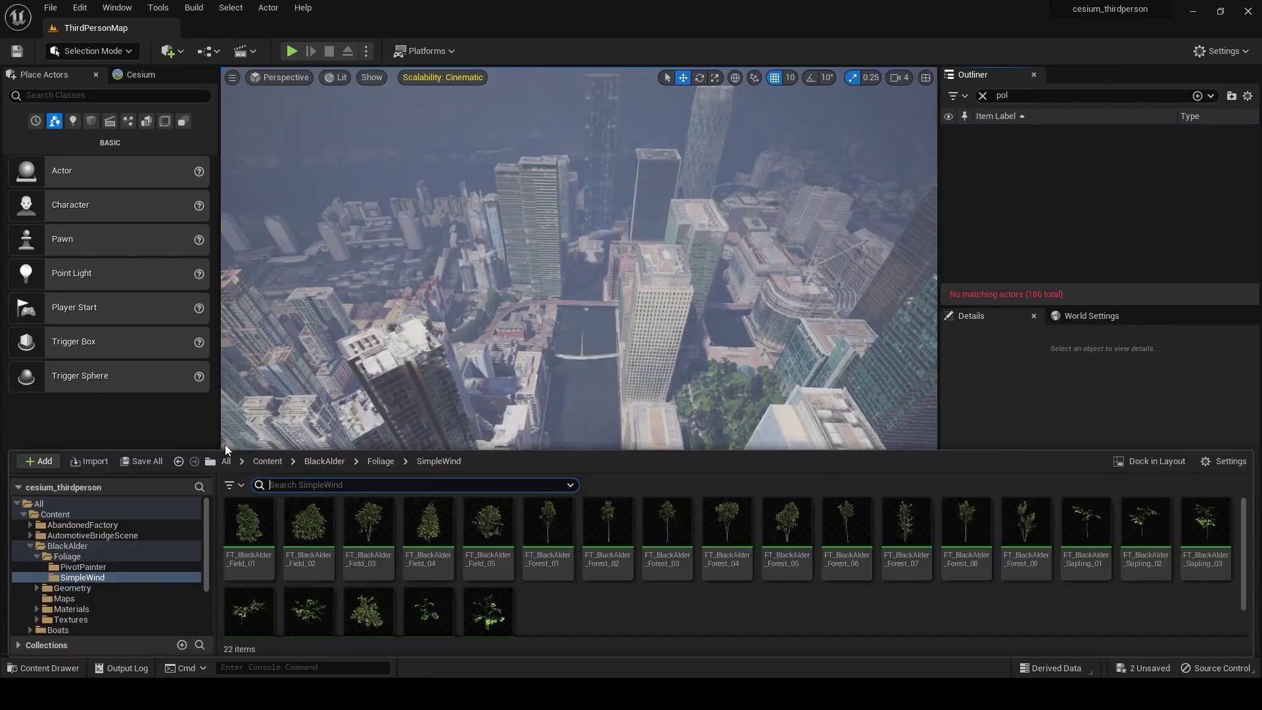
{"action": "left_click", "coordinate": [267, 461]}
{"action": "left_click", "coordinate": [61, 95]}
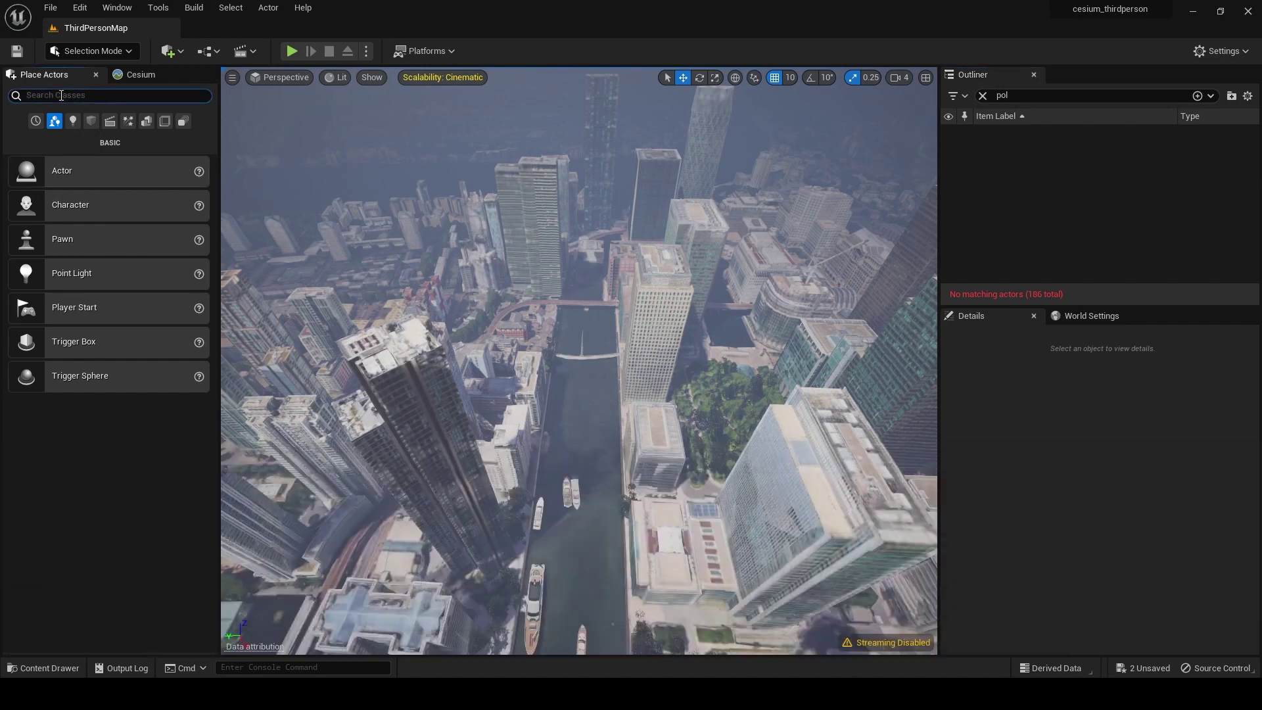
{"action": "type", "text": "cine"}
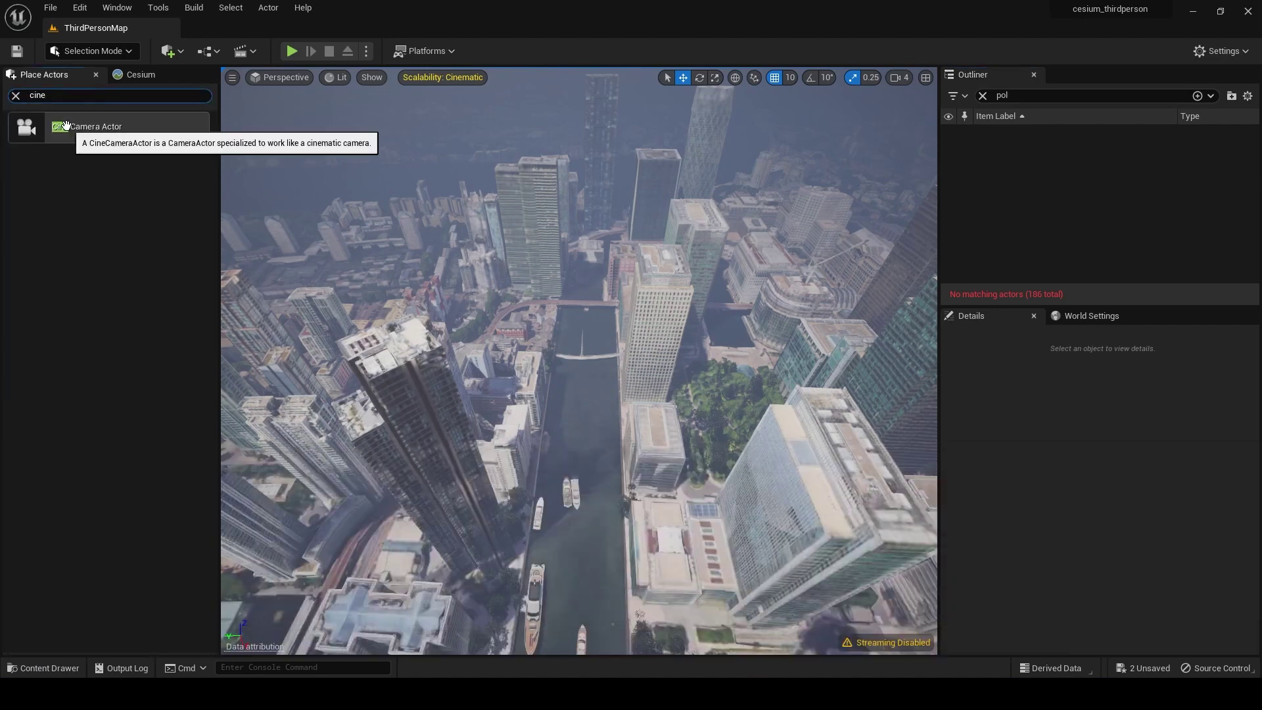
{"action": "left_click_drag", "start_coordinate": [65, 128], "coordinate": [581, 558]}
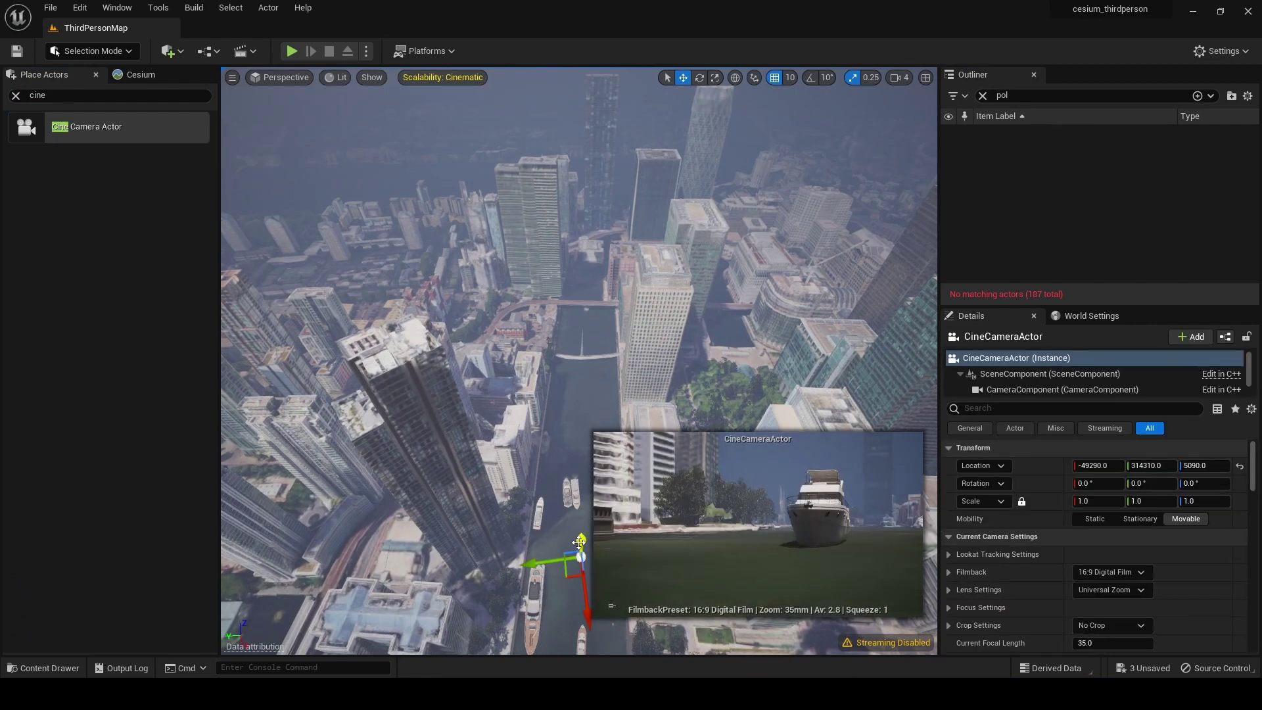
Step: Pilot the CineCameraActor in the viewport, tilt it down to -41° and raise it to about Z 11784
{"action": "left_click", "coordinate": [279, 77]}
{"action": "left_click", "coordinate": [265, 76]}
{"action": "left_click", "coordinate": [264, 75]}
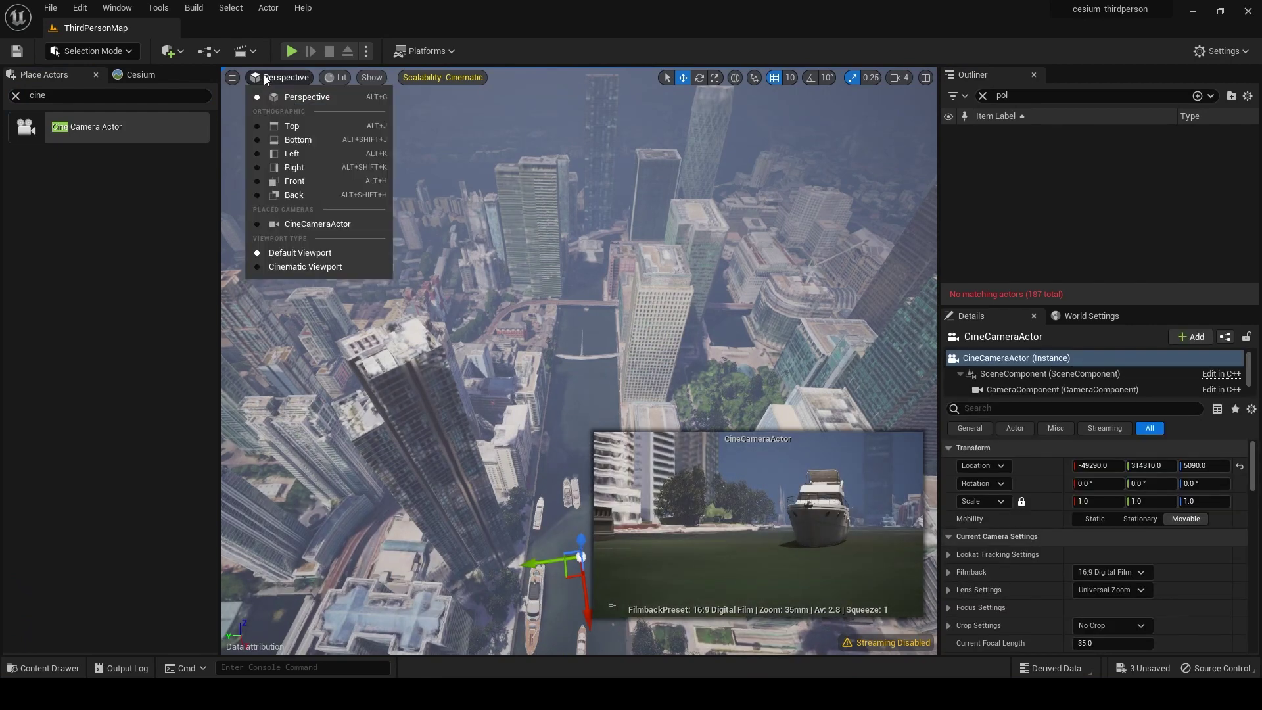
{"action": "left_click", "coordinate": [308, 224]}
{"action": "mouse_move", "coordinate": [498, 328]}
{"action": "right_mouse_down"}
{"action": "mouse_move", "coordinate": [499, 513]}
{"action": "mouse_move", "coordinate": [509, 338]}
{"action": "mouse_move", "coordinate": [527, 395]}
{"action": "mouse_move", "coordinate": [487, 405]}
{"action": "mouse_move", "coordinate": [536, 437]}
{"action": "mouse_move", "coordinate": [499, 337]}
{"action": "right_mouse_up"}
{"action": "key", "text": "e"}
{"action": "key", "text": "e"}
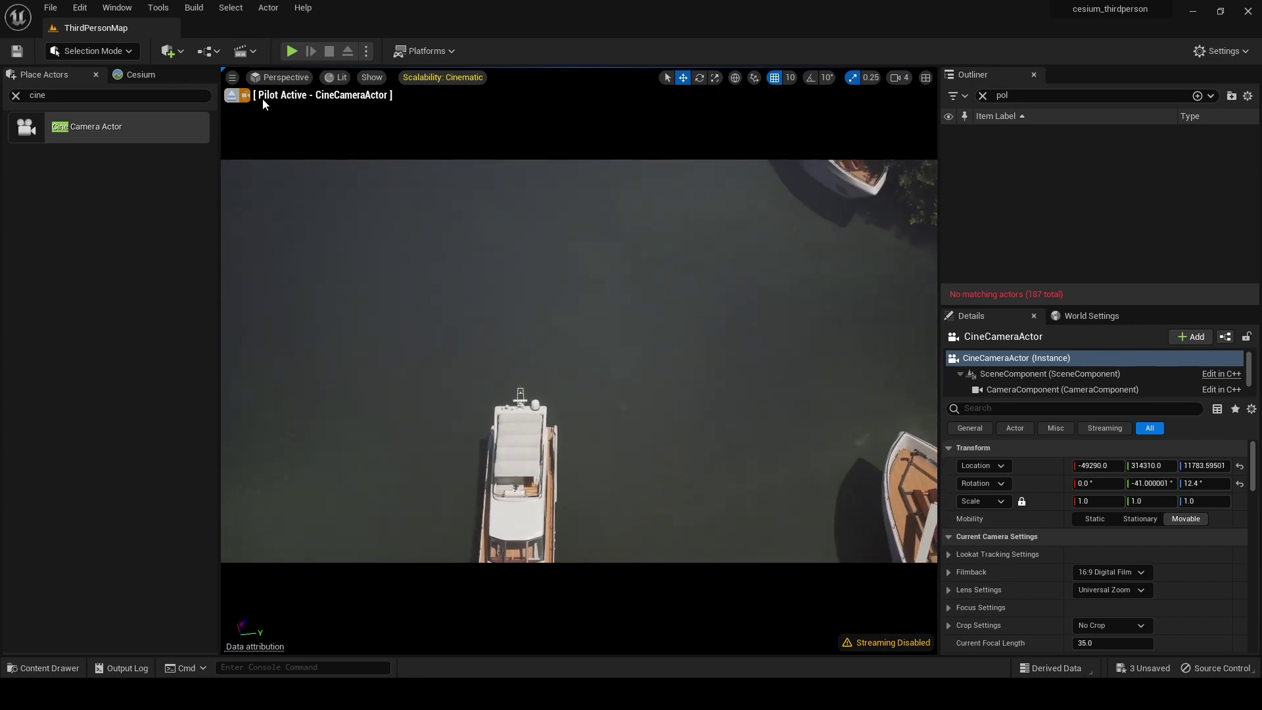
Step: Fly the piloted camera high above the canal to about Z 46825, set its focal length to 24 and frame the boats
{"action": "right_click_drag", "start_coordinate": [309, 209], "coordinate": [660, 253]}
{"action": "key", "text": "e"}
{"action": "key", "text": "e"}
{"action": "right_click_drag", "start_coordinate": [891, 378], "coordinate": [892, 359]}
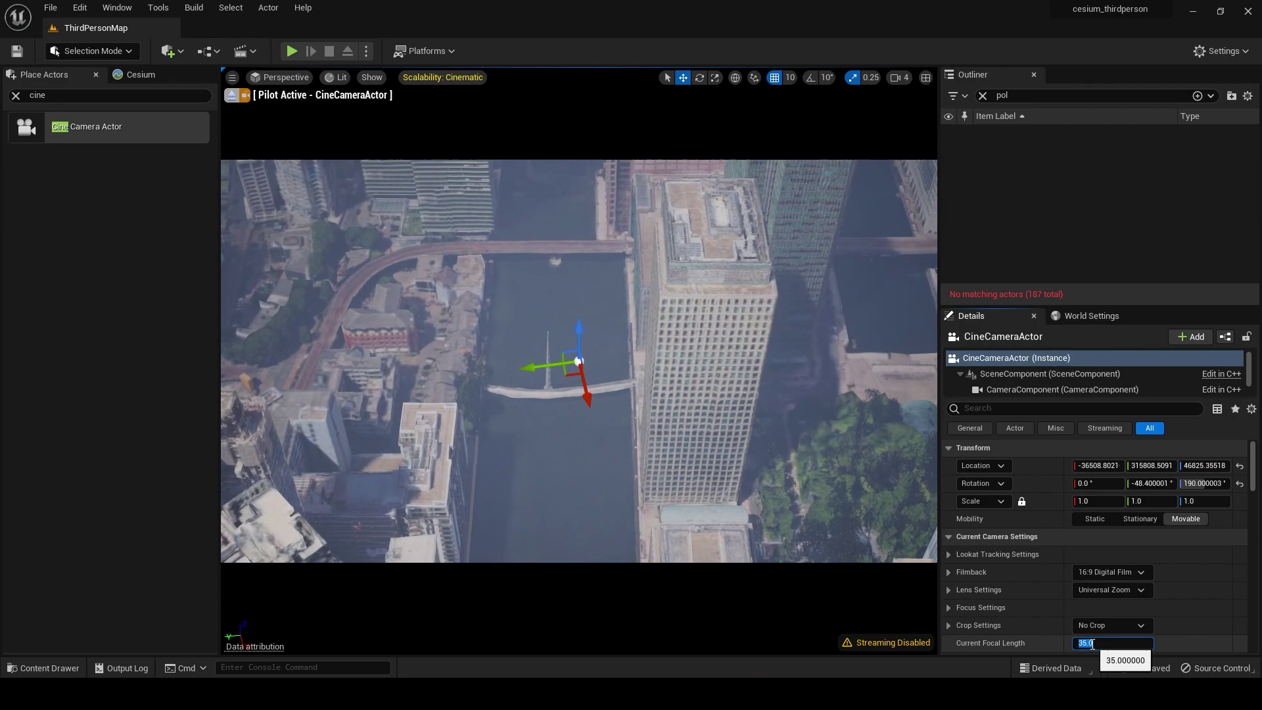
{"action": "key", "text": "Return"}
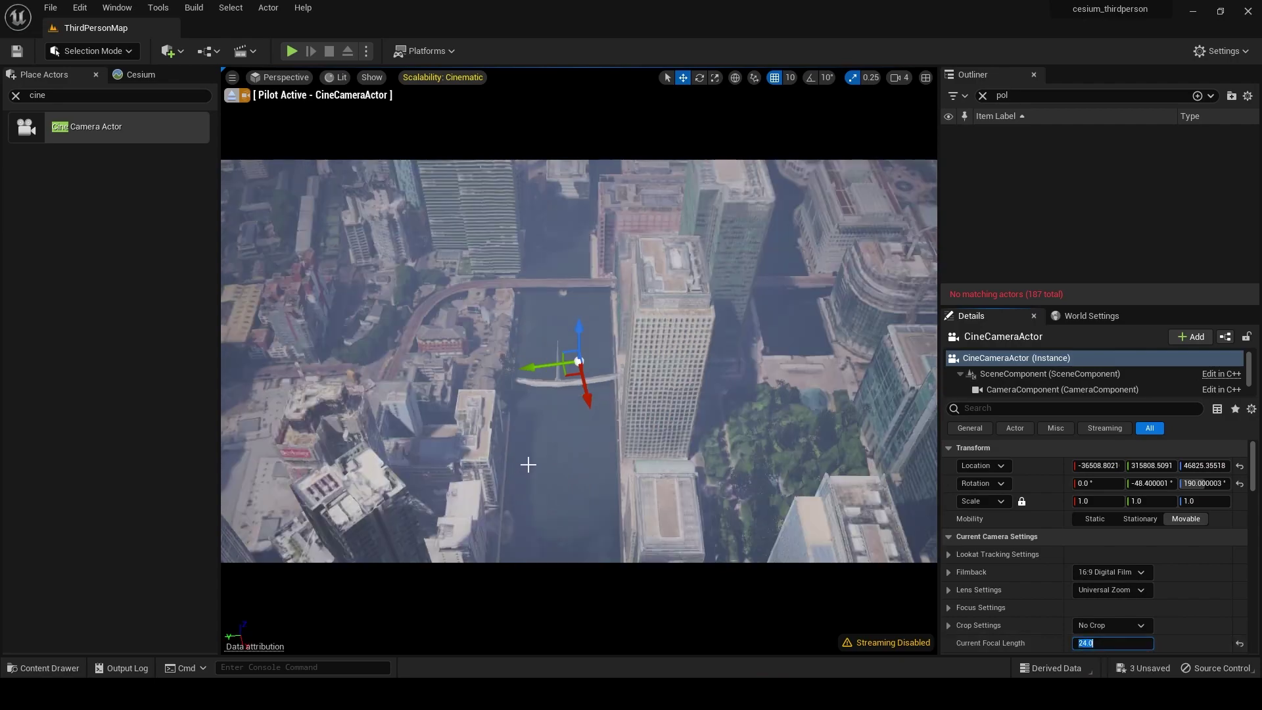
{"action": "mouse_move", "coordinate": [528, 464]}
{"action": "right_mouse_down"}
{"action": "mouse_move", "coordinate": [529, 494]}
{"action": "mouse_move", "coordinate": [523, 358]}
{"action": "mouse_move", "coordinate": [523, 442]}
{"action": "right_mouse_up"}
Step: Find the cine camera's motion blur settings and enable the Motion Blur Amount override at 0.5
{"action": "left_click", "coordinate": [1008, 408]}
{"action": "type", "text": "motio"}
{"action": "left_click", "coordinate": [982, 504]}
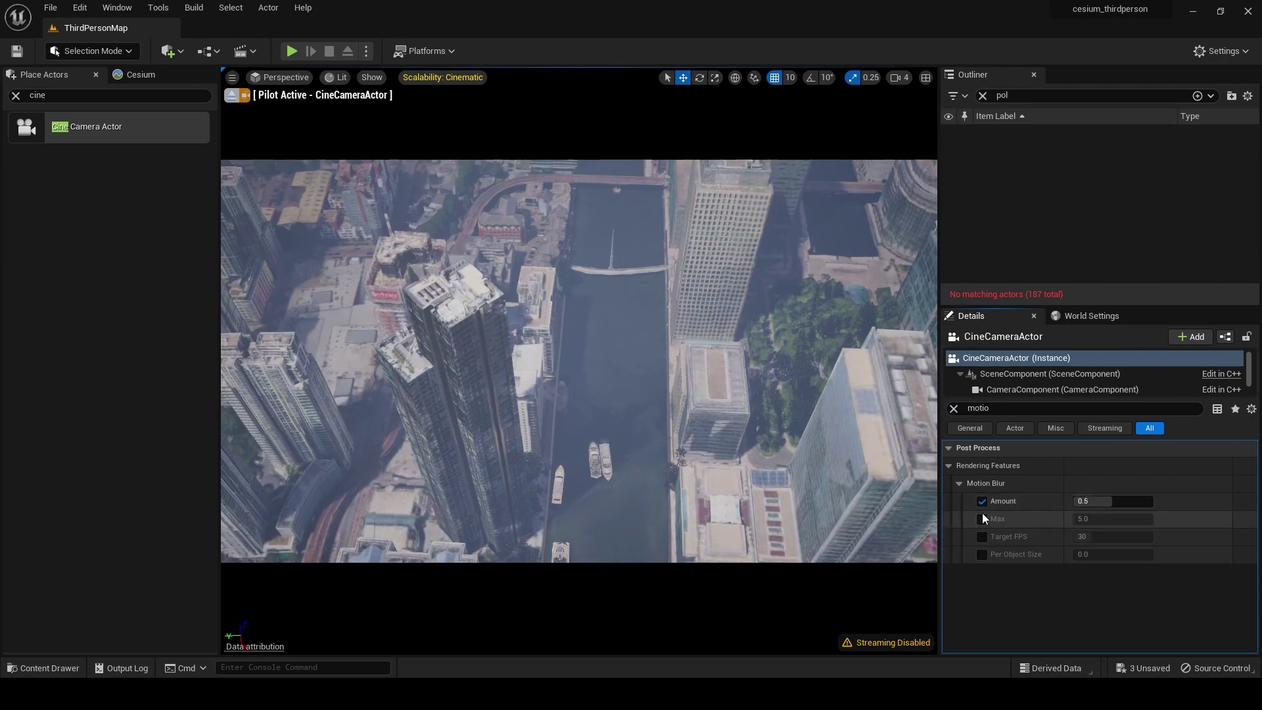
Step: Clear the property and actor filters and place a PostProcessVolume over the canal beside the paired boats
{"action": "left_click", "coordinate": [866, 498]}
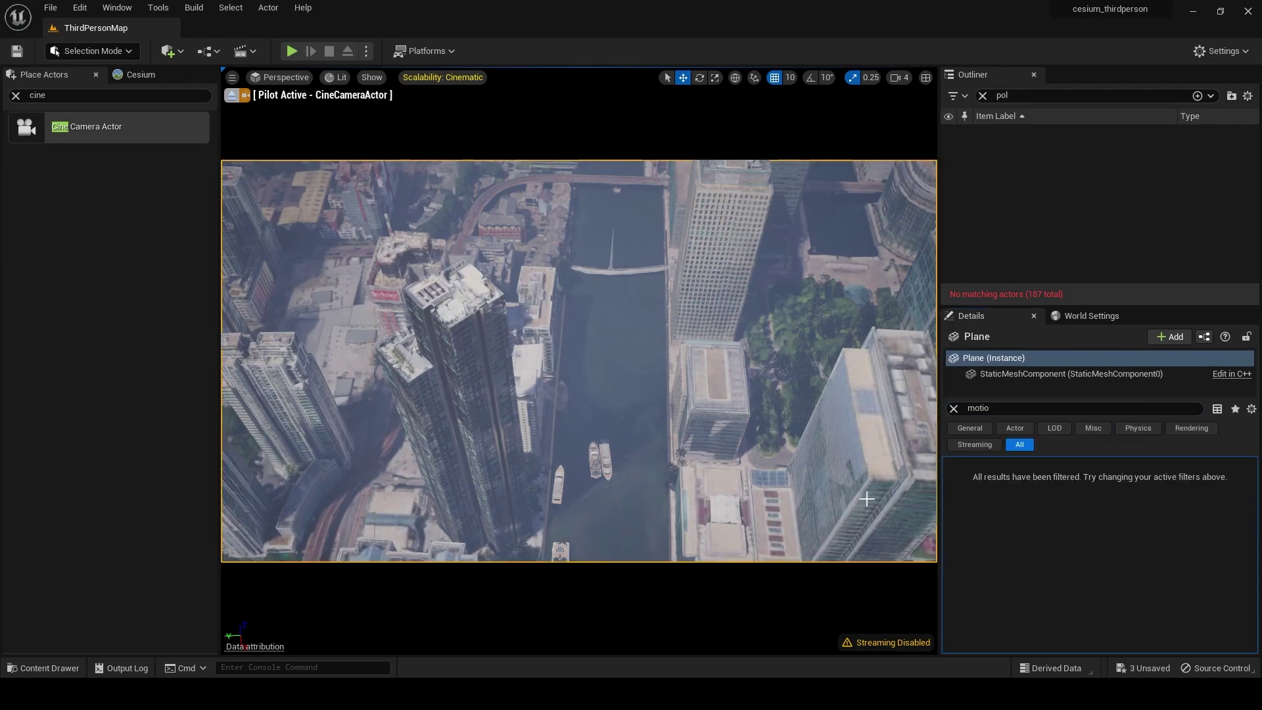
{"action": "left_click", "coordinate": [953, 409]}
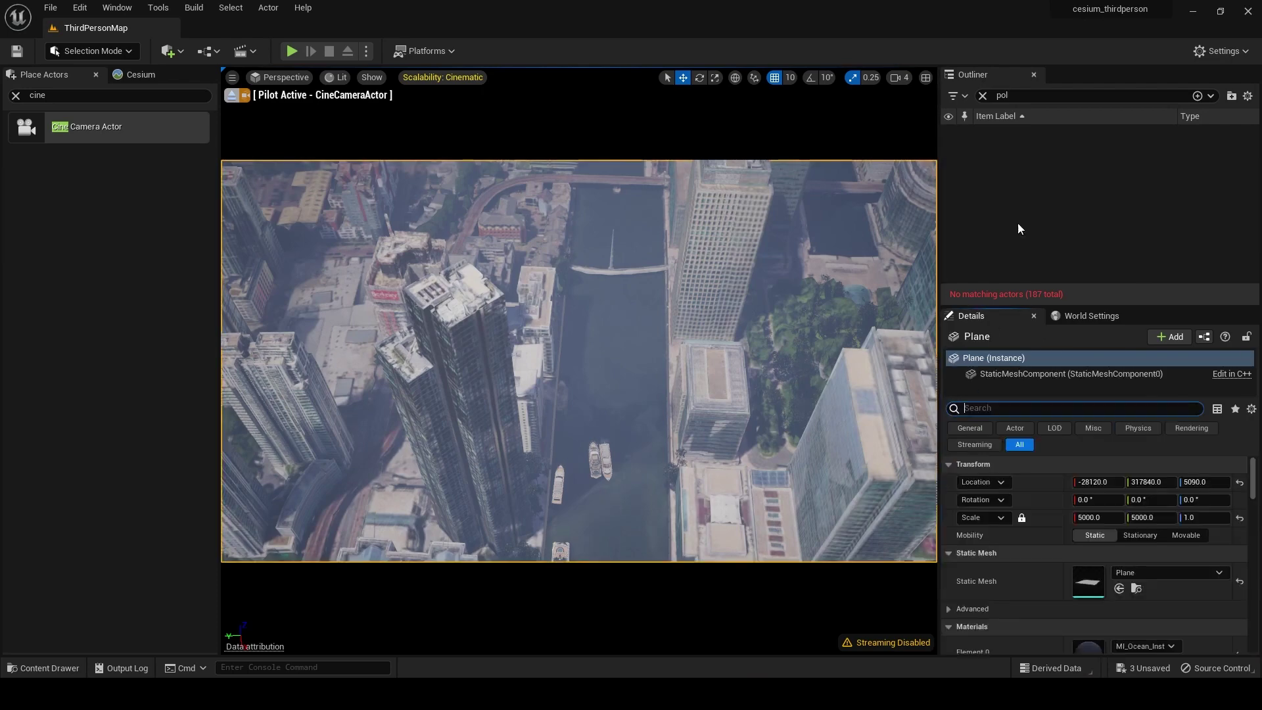
{"action": "left_click", "coordinate": [986, 97]}
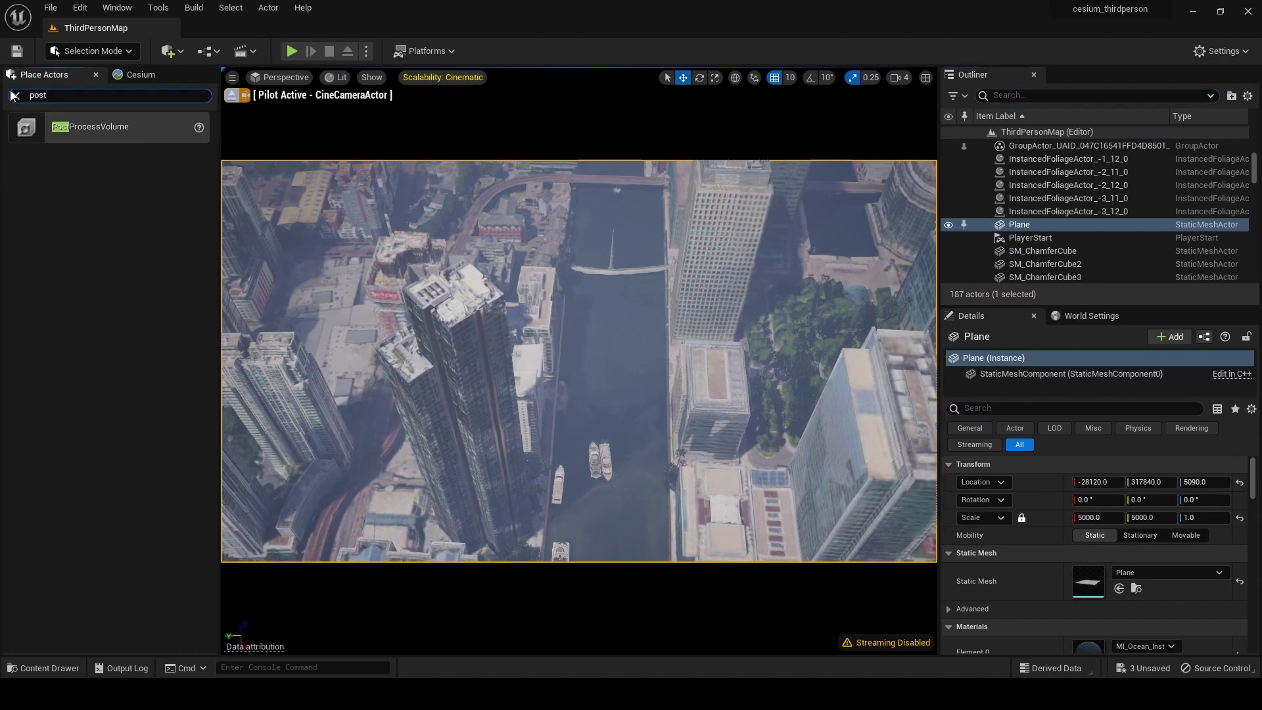
{"action": "left_click_drag", "start_coordinate": [28, 119], "coordinate": [620, 405]}
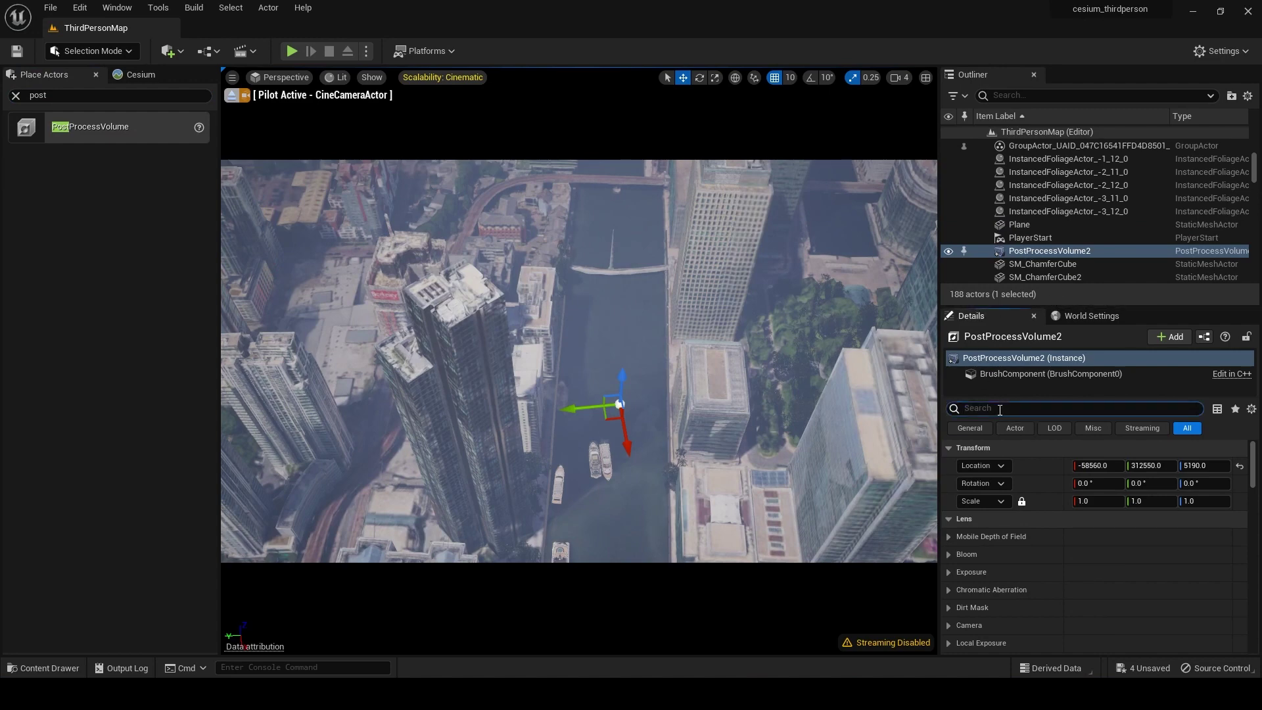
Step: Enable Infinite Extent (Unbound) on the new post-process volume and clear the property filter
{"action": "left_click", "coordinate": [1000, 409]}
{"action": "type", "text": "unboun"}
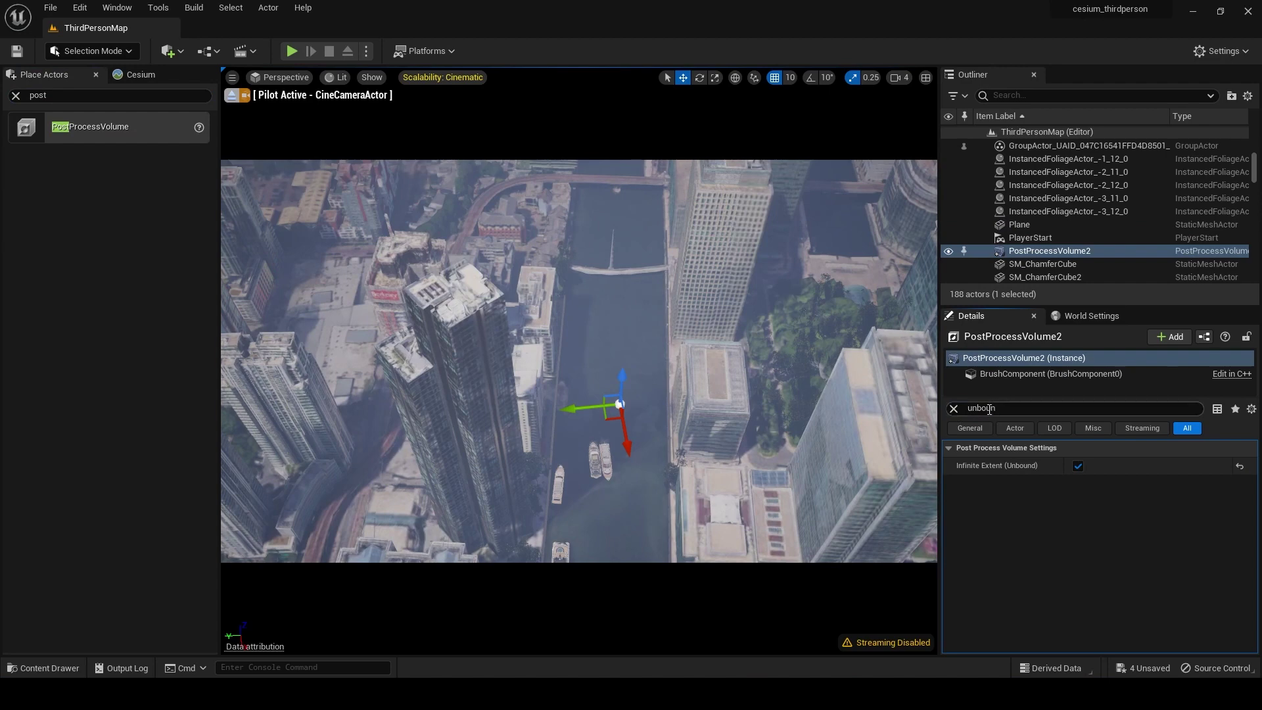
{"action": "left_click", "coordinate": [954, 408]}
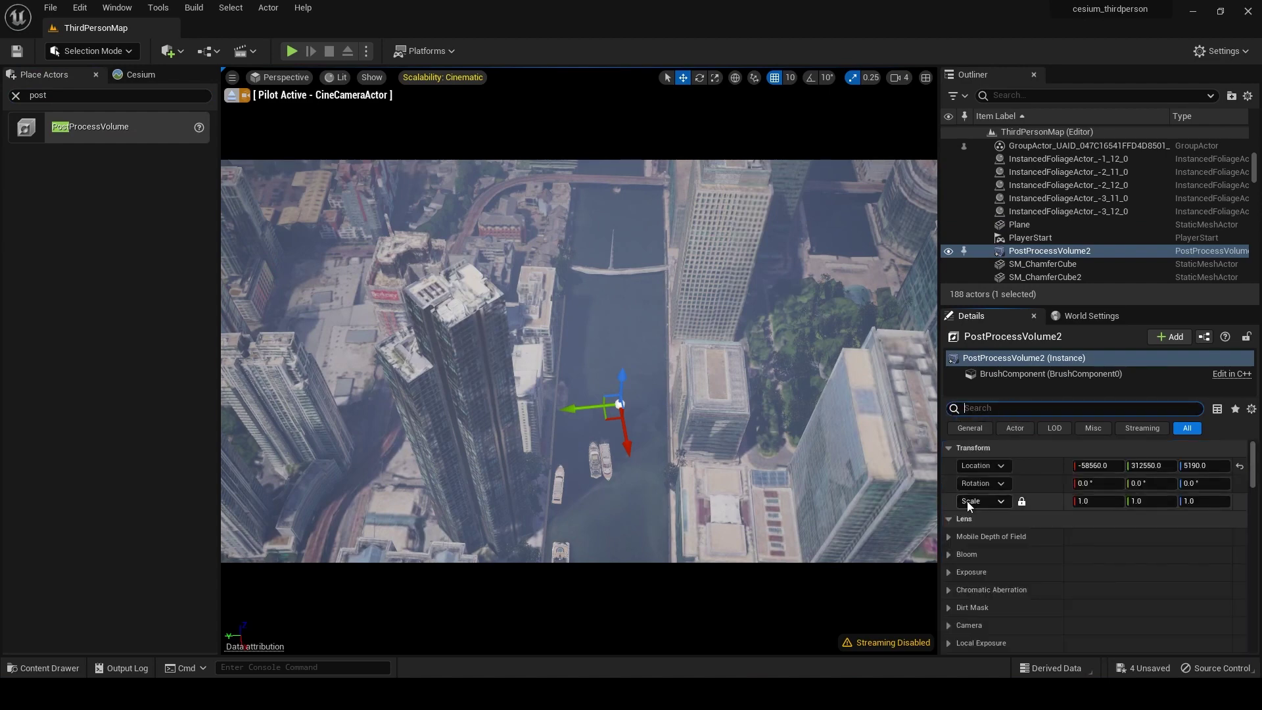
{"action": "left_click", "coordinate": [949, 555]}
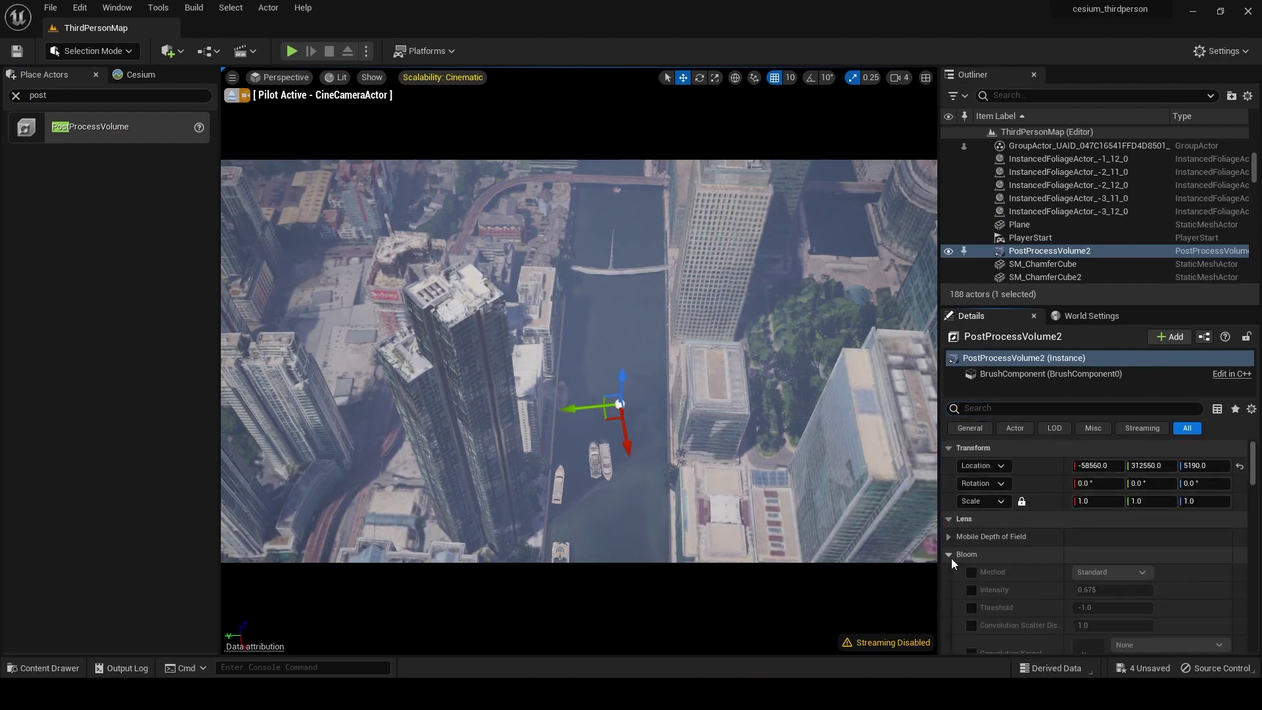
{"action": "left_click", "coordinate": [950, 556]}
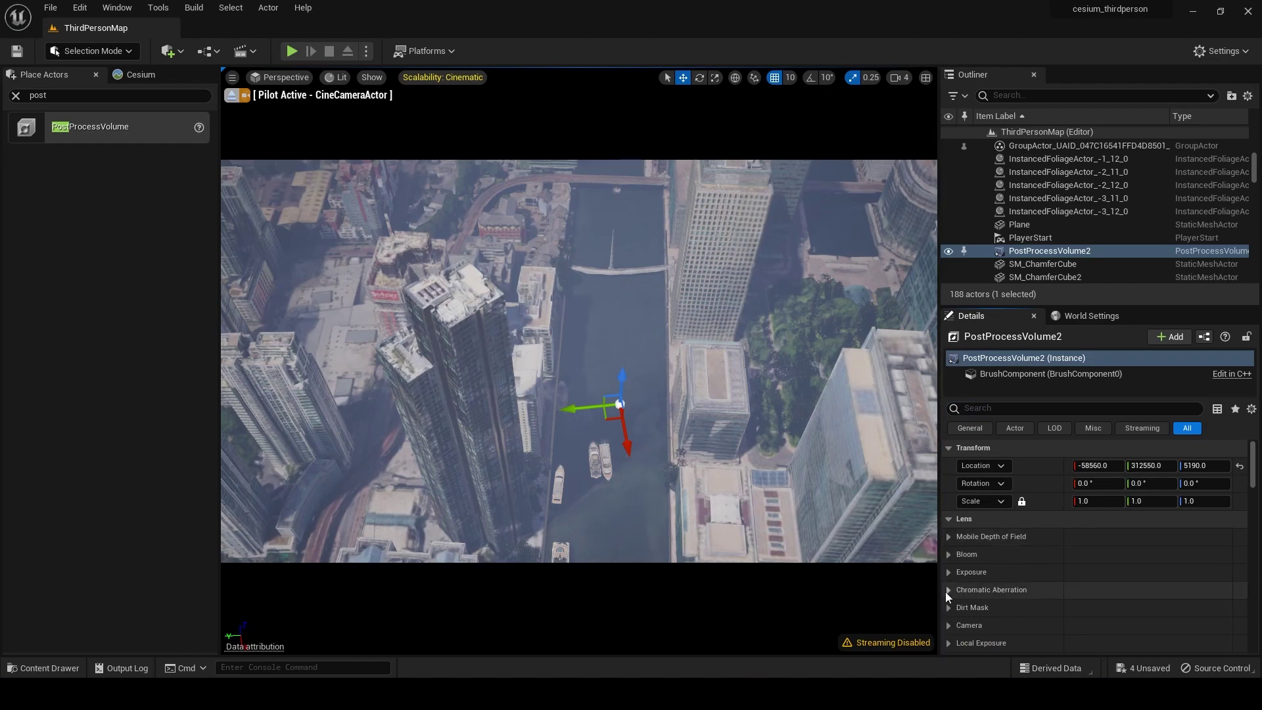
{"action": "scroll", "coordinate": [945, 591], "scroll_direction": "down", "scroll_amount": 2}
{"action": "left_click", "coordinate": [949, 558]}
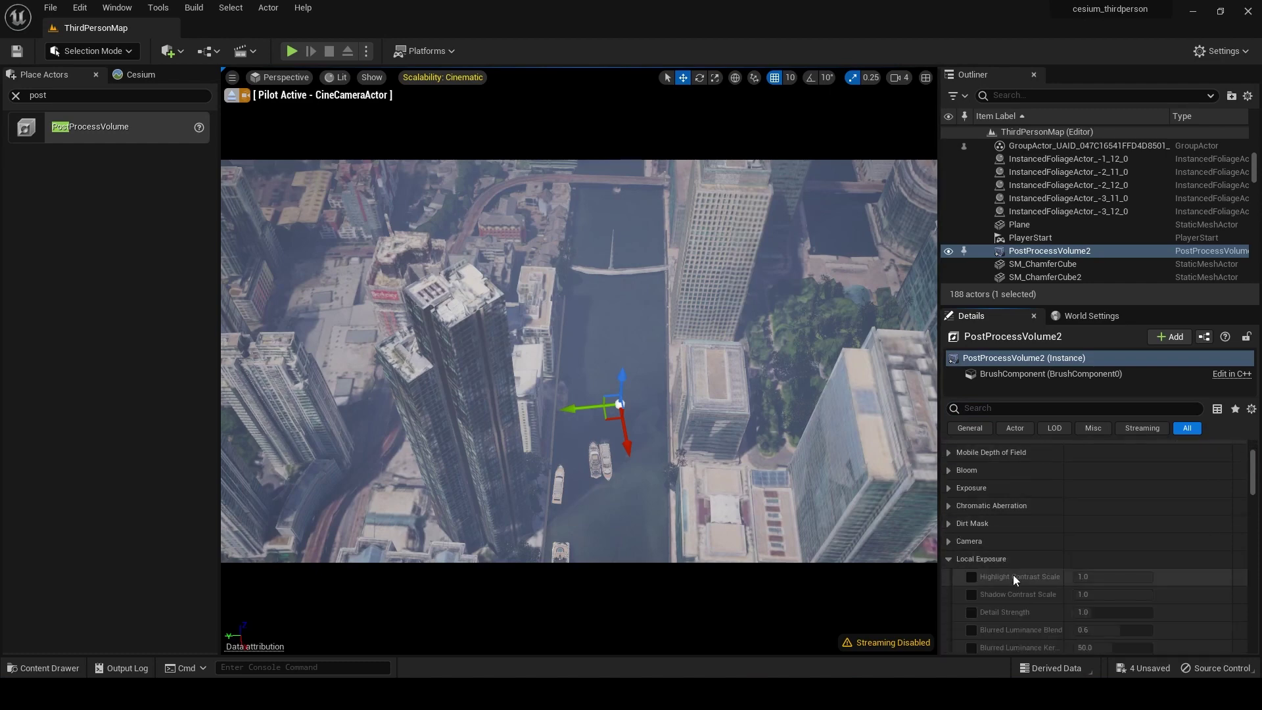
{"action": "left_click", "coordinate": [955, 558]}
{"action": "scroll", "coordinate": [988, 519], "scroll_direction": "down", "scroll_amount": 2}
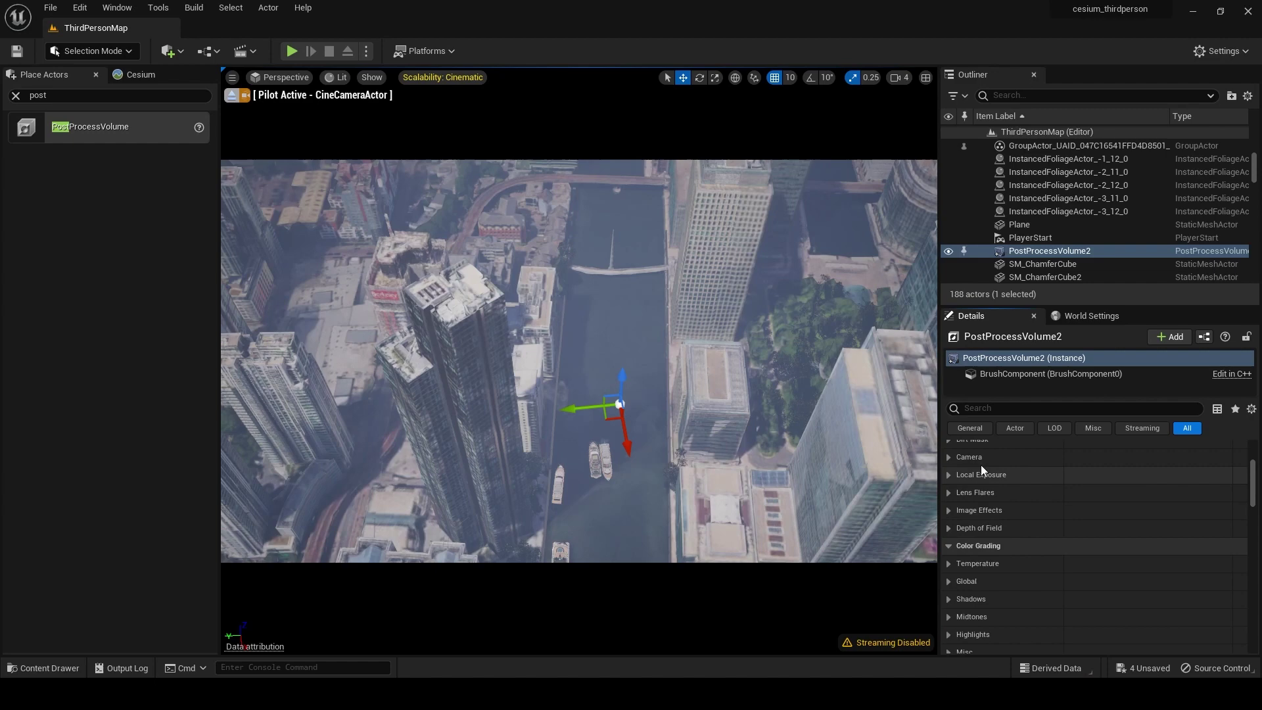
Step: Enable the post-process volume's white balance Temp override under Color Grading and set it to 7588
{"action": "left_click", "coordinate": [987, 408]}
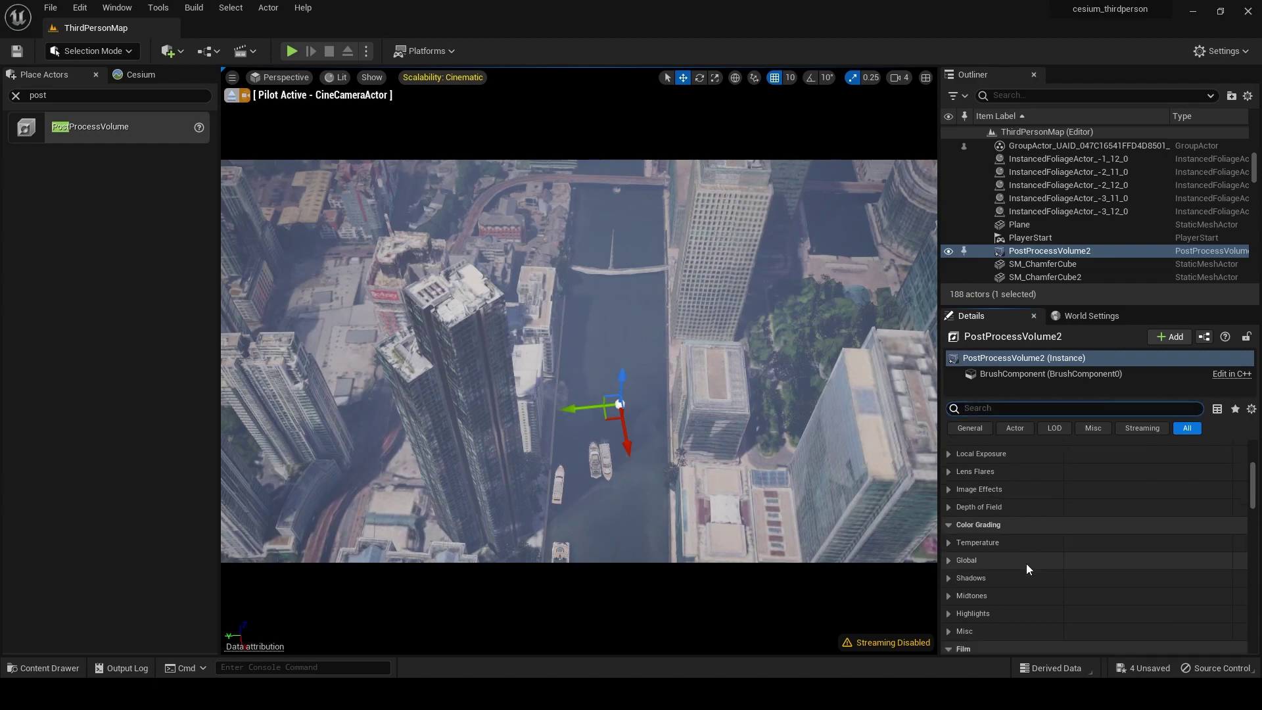
{"action": "scroll", "coordinate": [1027, 562], "scroll_direction": "down", "scroll_amount": 2}
{"action": "left_click", "coordinate": [949, 481]}
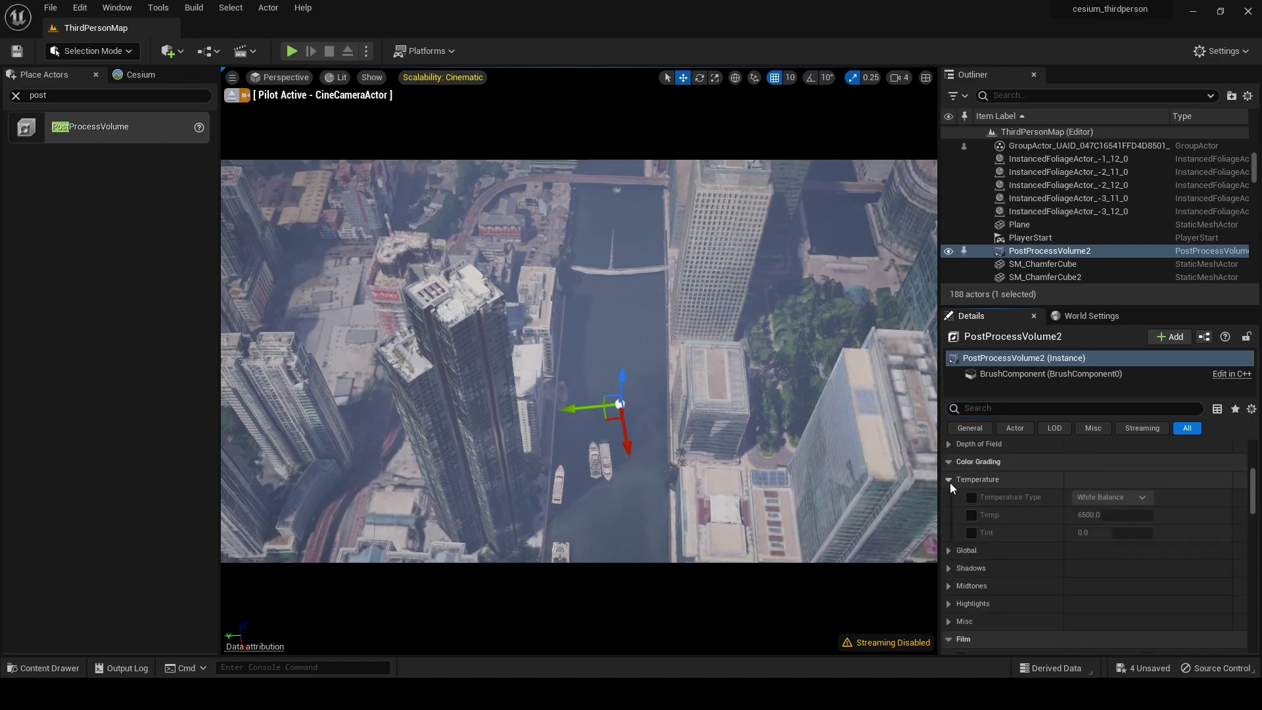
{"action": "left_click", "coordinate": [971, 515]}
{"action": "left_click_drag", "start_coordinate": [1095, 515], "coordinate": [1120, 514]}
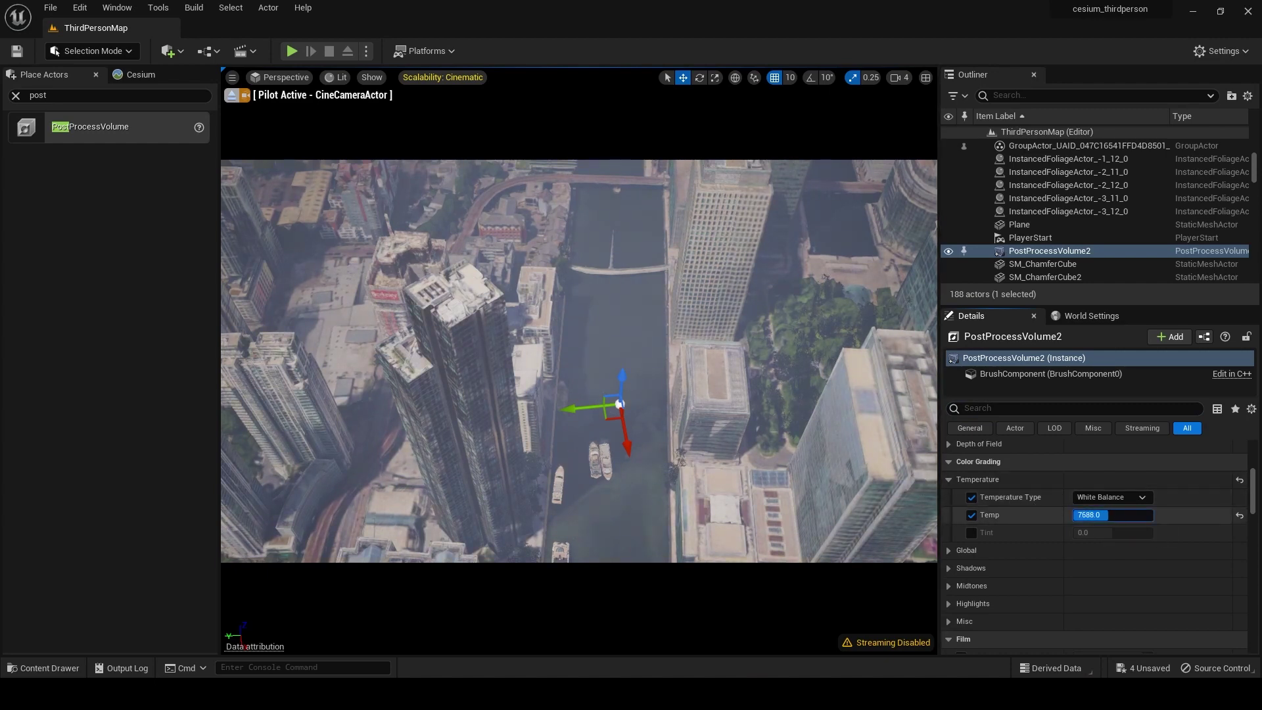
Step: Enable all five Film overrides and the Lumen Global Illumination method on the post-process volume, and re-aim the piloted camera over the canal
{"action": "scroll", "coordinate": [953, 499], "scroll_direction": "down", "scroll_amount": 3}
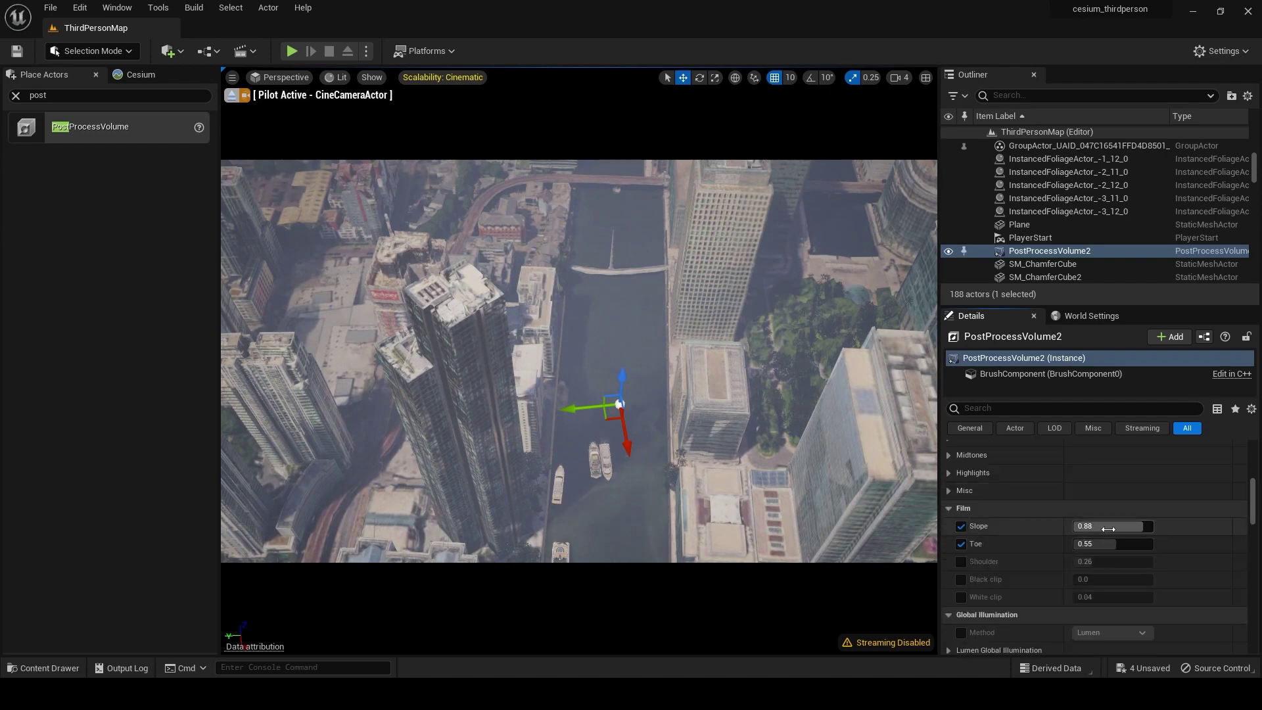
{"action": "left_click", "coordinate": [964, 561]}
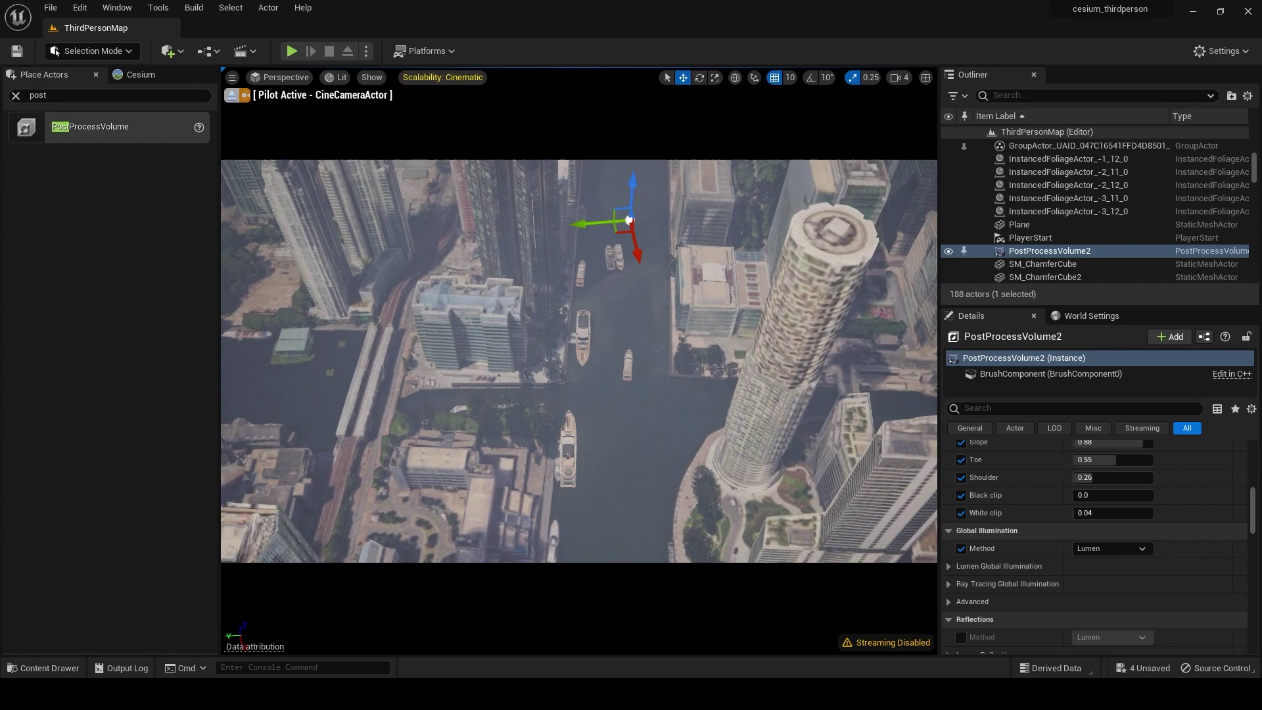
{"action": "right_click_drag", "start_coordinate": [650, 391], "coordinate": [655, 305]}
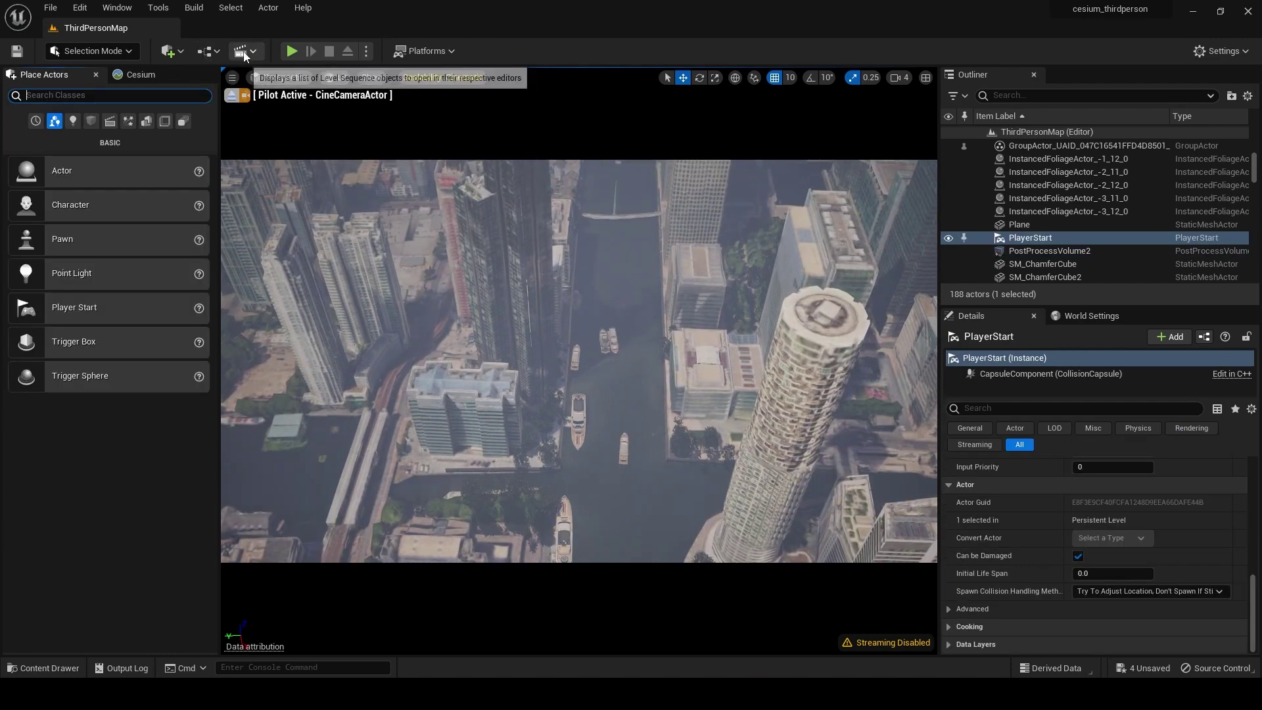
Step: Add a level sequence and save it as NewLevelSequence in the Content folder
{"action": "left_click", "coordinate": [244, 54]}
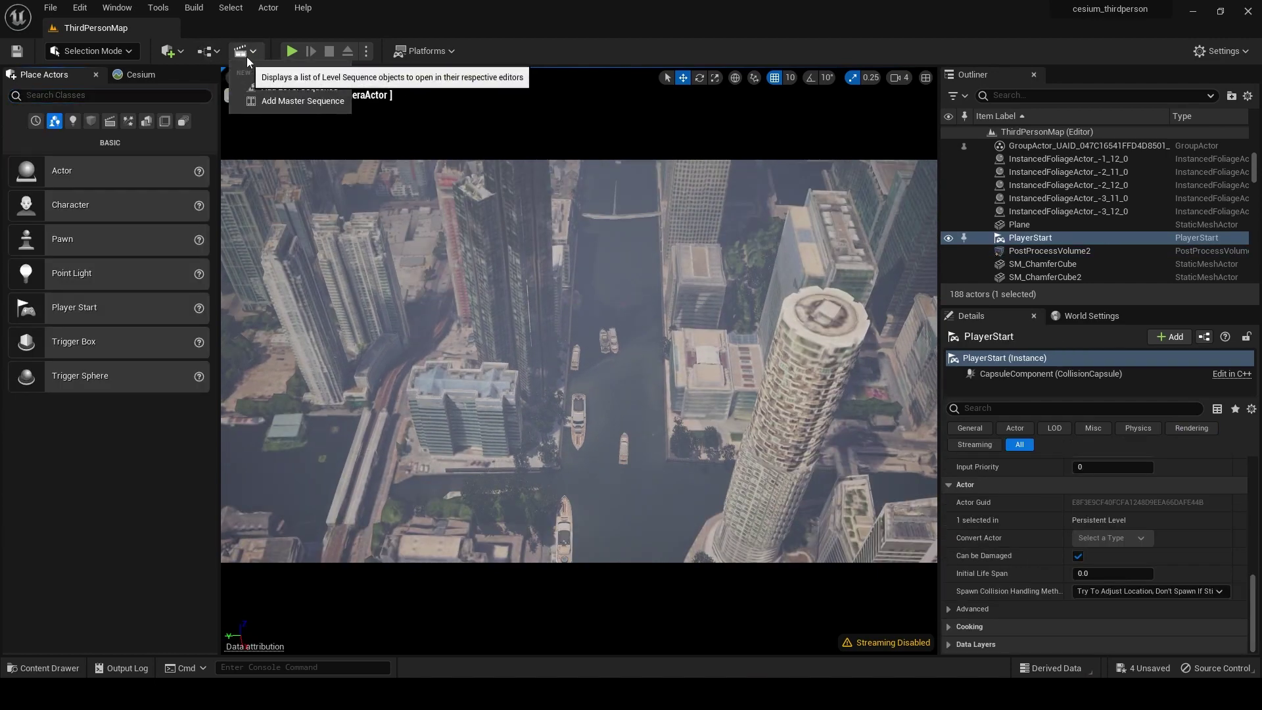
{"action": "left_click", "coordinate": [271, 83]}
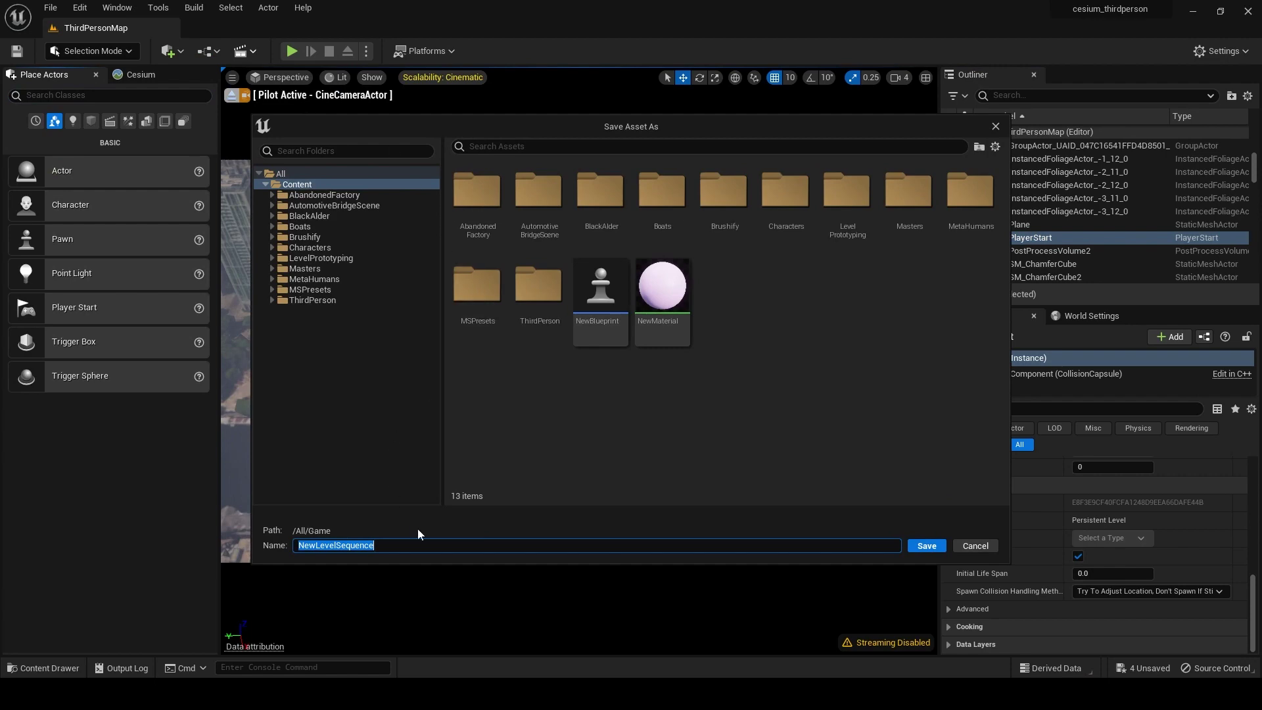
{"action": "left_click", "coordinate": [932, 549]}
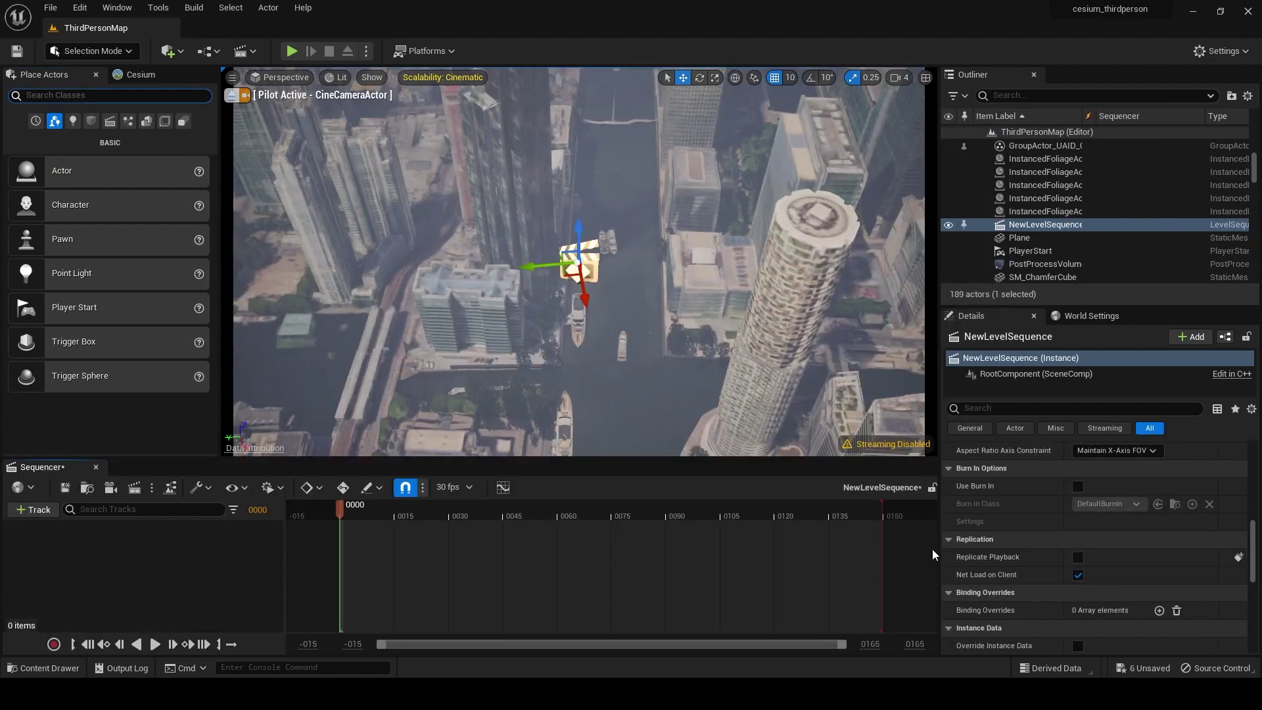
{"action": "left_click", "coordinate": [29, 512]}
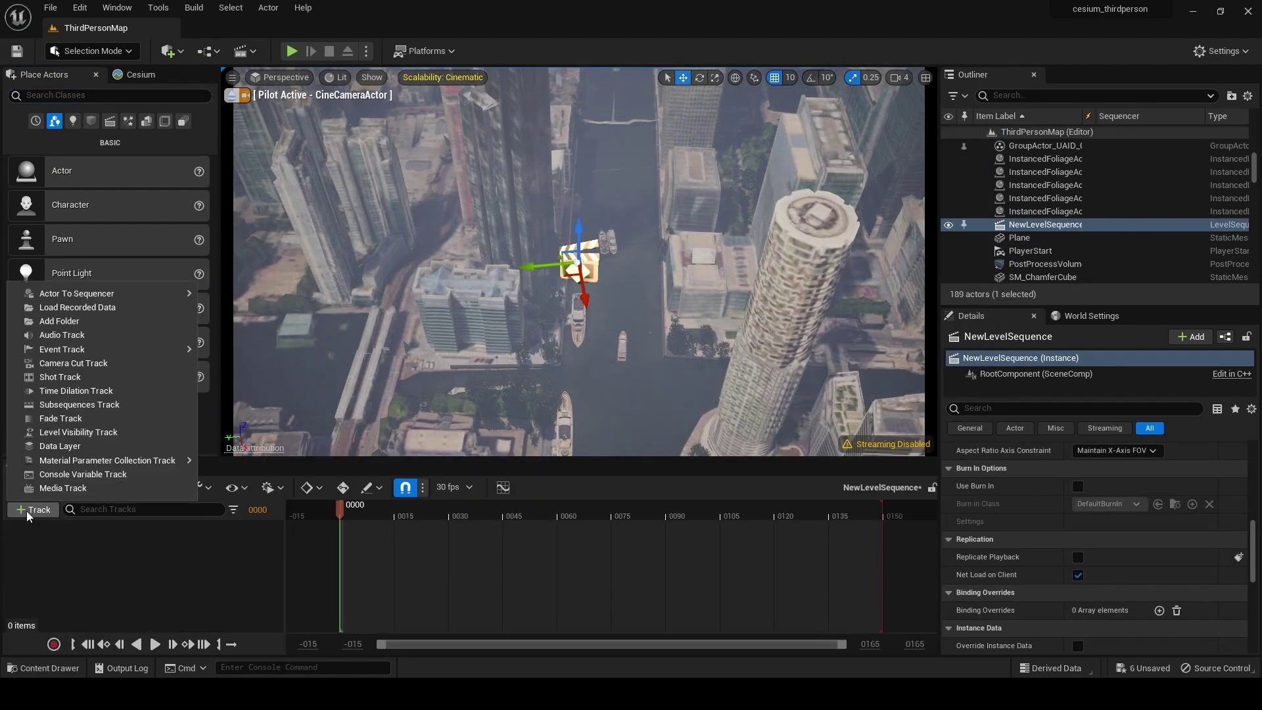
{"action": "mouse_move", "coordinate": [131, 293]}
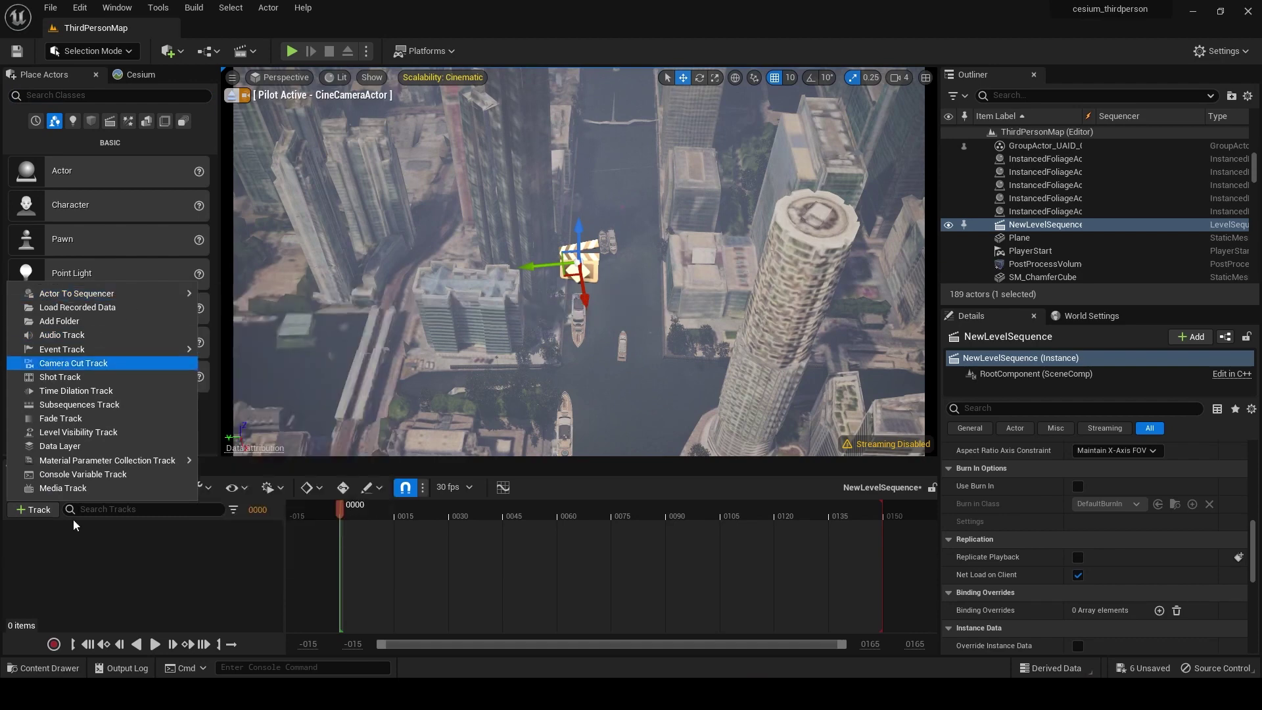
{"action": "left_click", "coordinate": [125, 574]}
Step: Find the CineCameraActor by filtering the actors for "cin" and add it to the level sequence
{"action": "left_click", "coordinate": [1051, 98]}
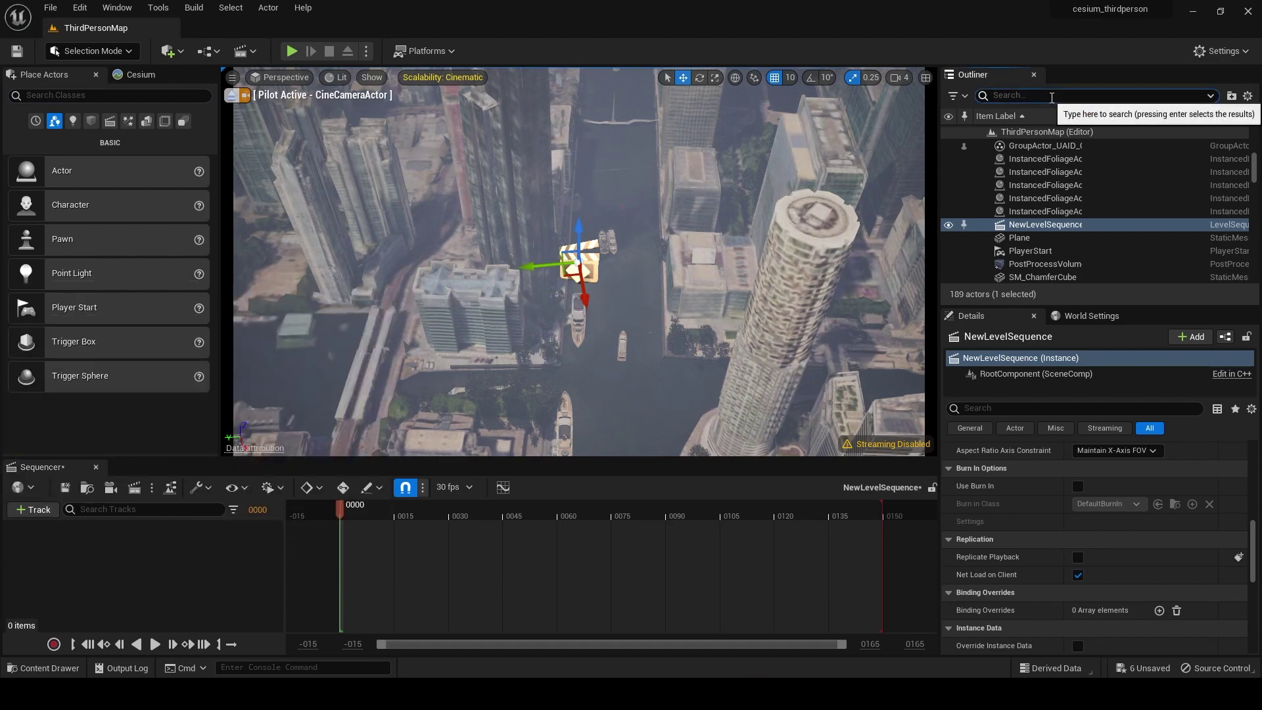
{"action": "left_click", "coordinate": [1052, 97]}
{"action": "type", "text": "cin"}
{"action": "left_click", "coordinate": [1031, 145]}
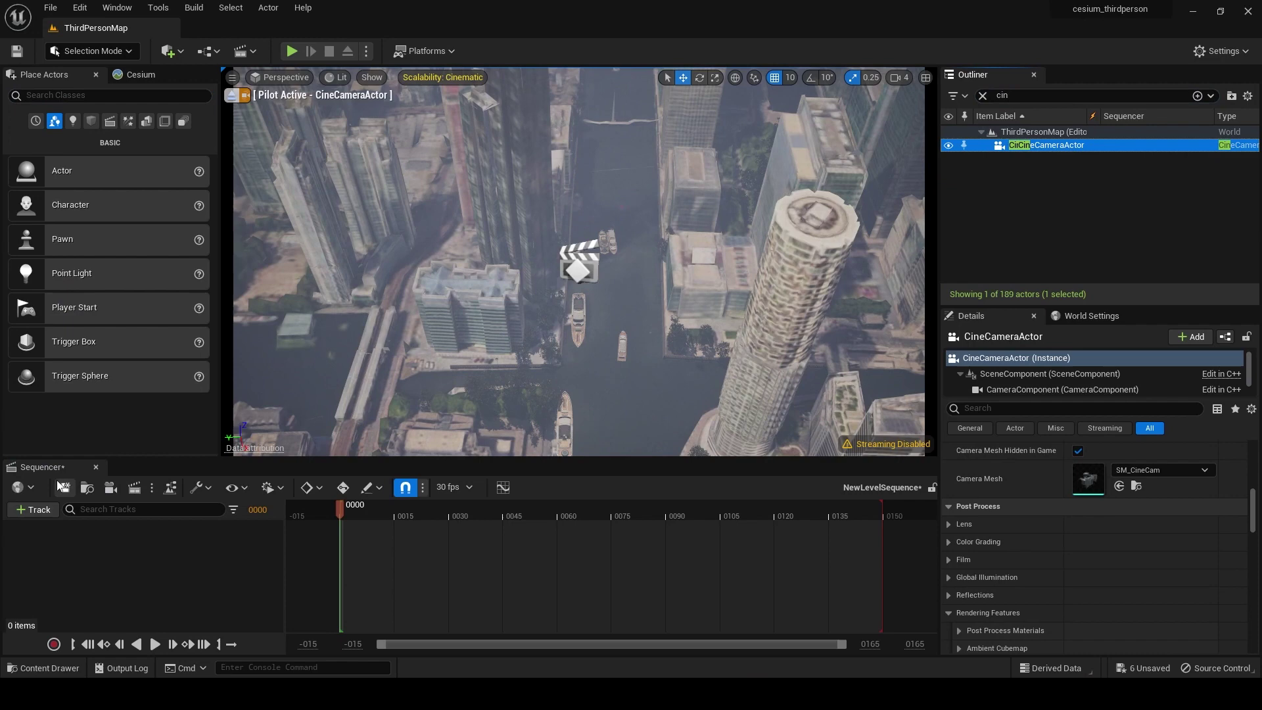
{"action": "left_click", "coordinate": [29, 512]}
{"action": "mouse_move", "coordinate": [131, 293]}
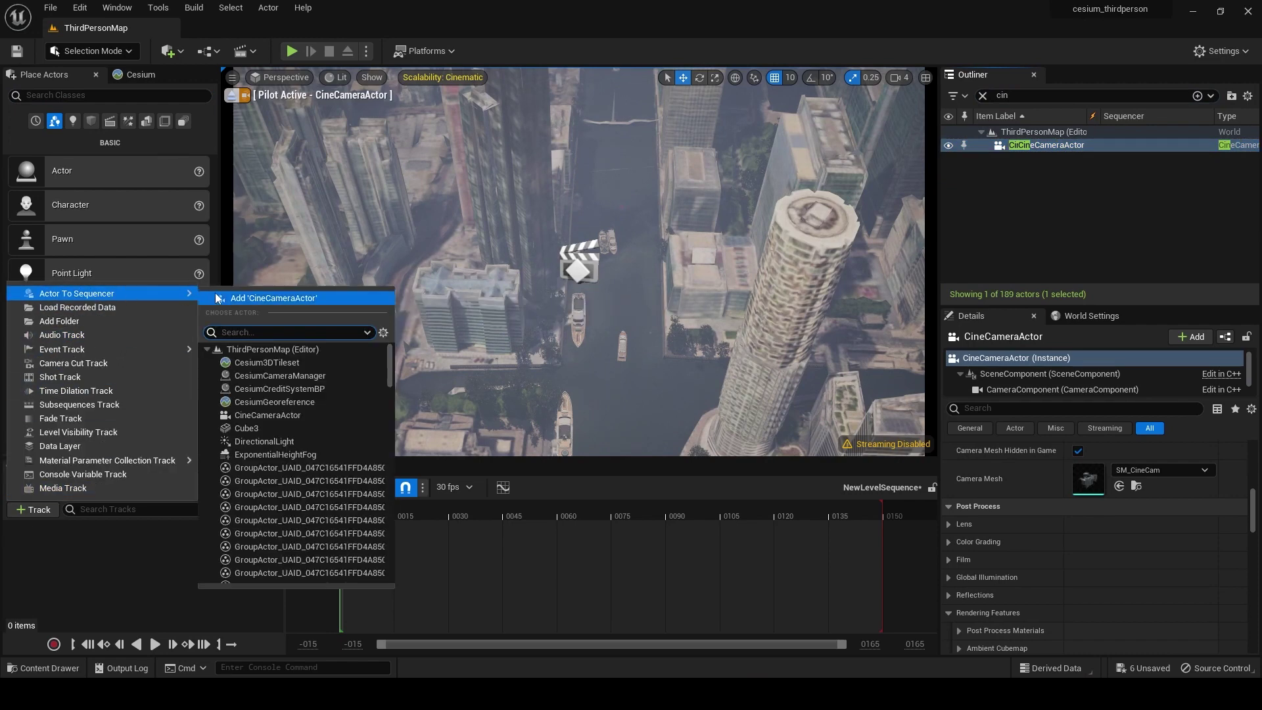
{"action": "left_click", "coordinate": [216, 298]}
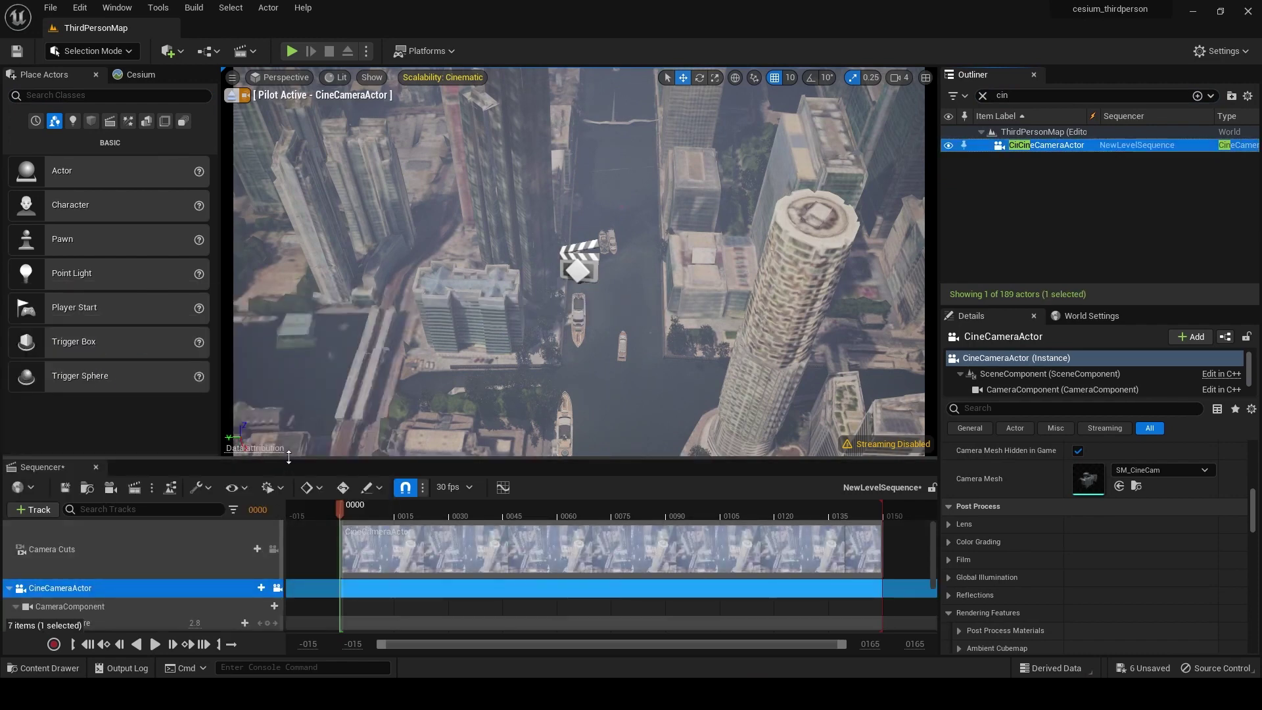
Step: Enlarge the Sequencer, switch the viewport from piloting the camera to the Camera Cuts view and scrub to frame 52
{"action": "left_click_drag", "start_coordinate": [288, 459], "coordinate": [289, 378]}
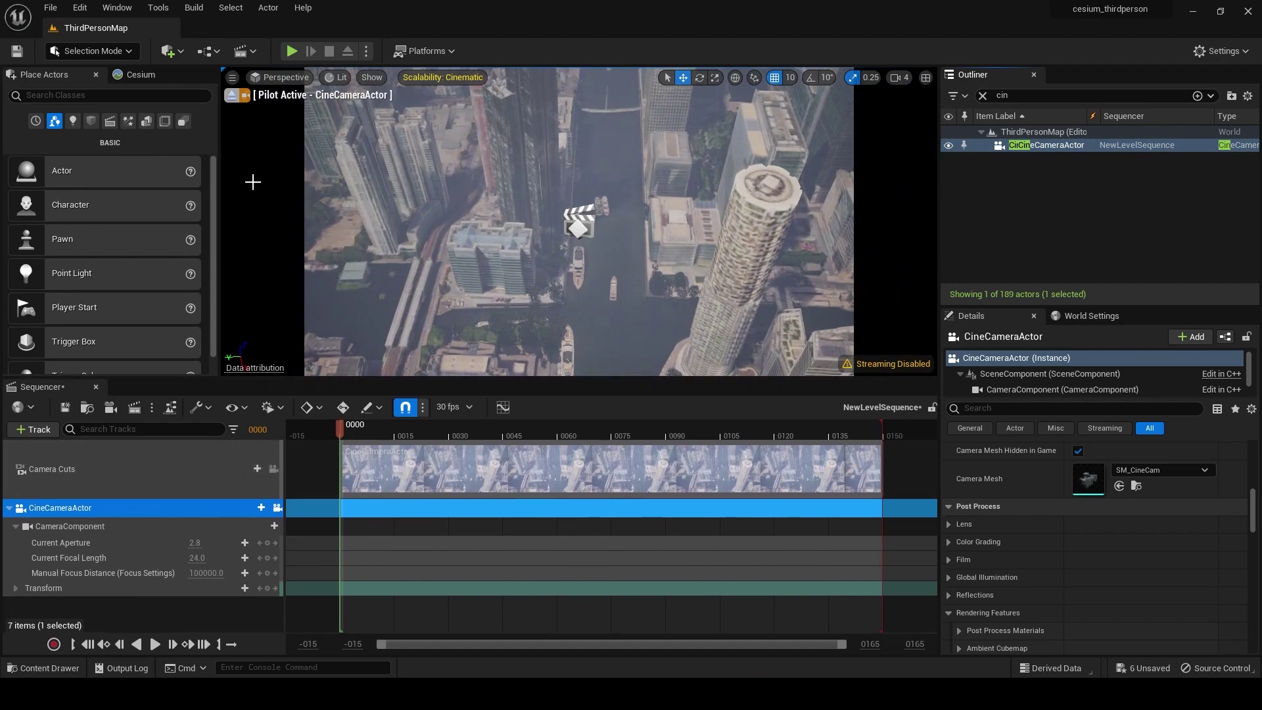
{"action": "left_click", "coordinate": [226, 96]}
{"action": "left_click", "coordinate": [273, 469]}
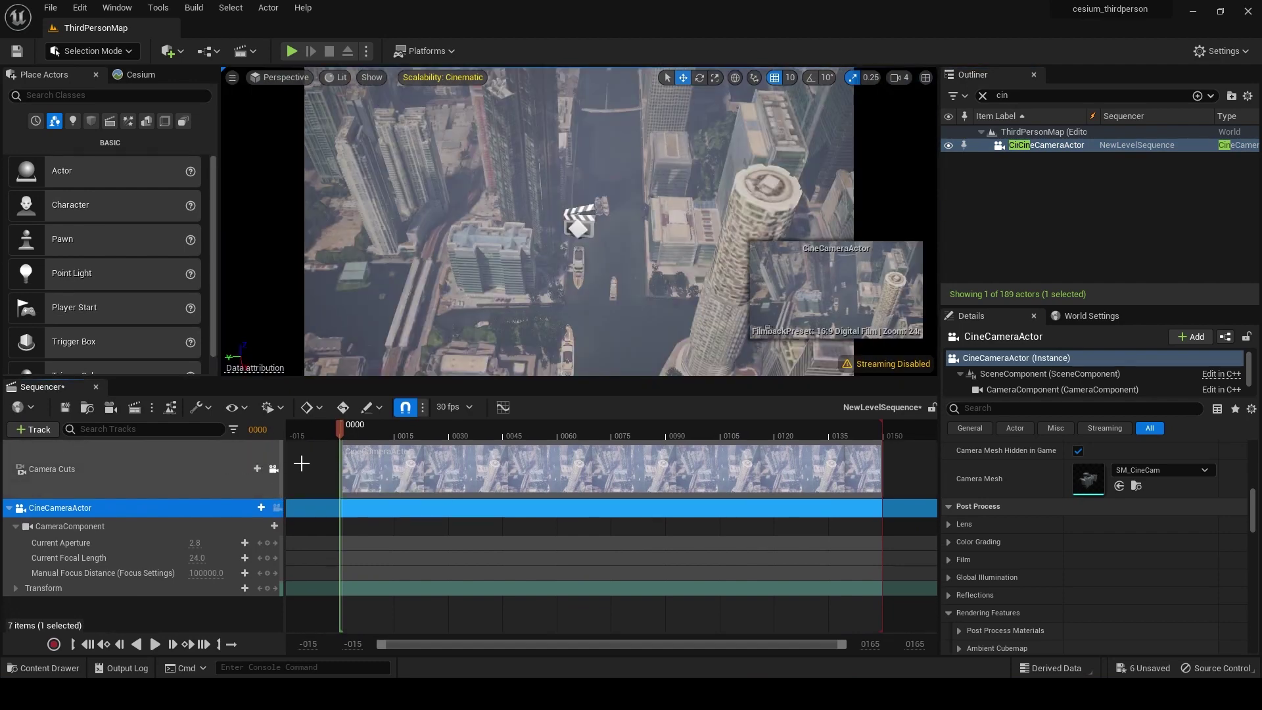
{"action": "left_click_drag", "start_coordinate": [345, 435], "coordinate": [530, 498]}
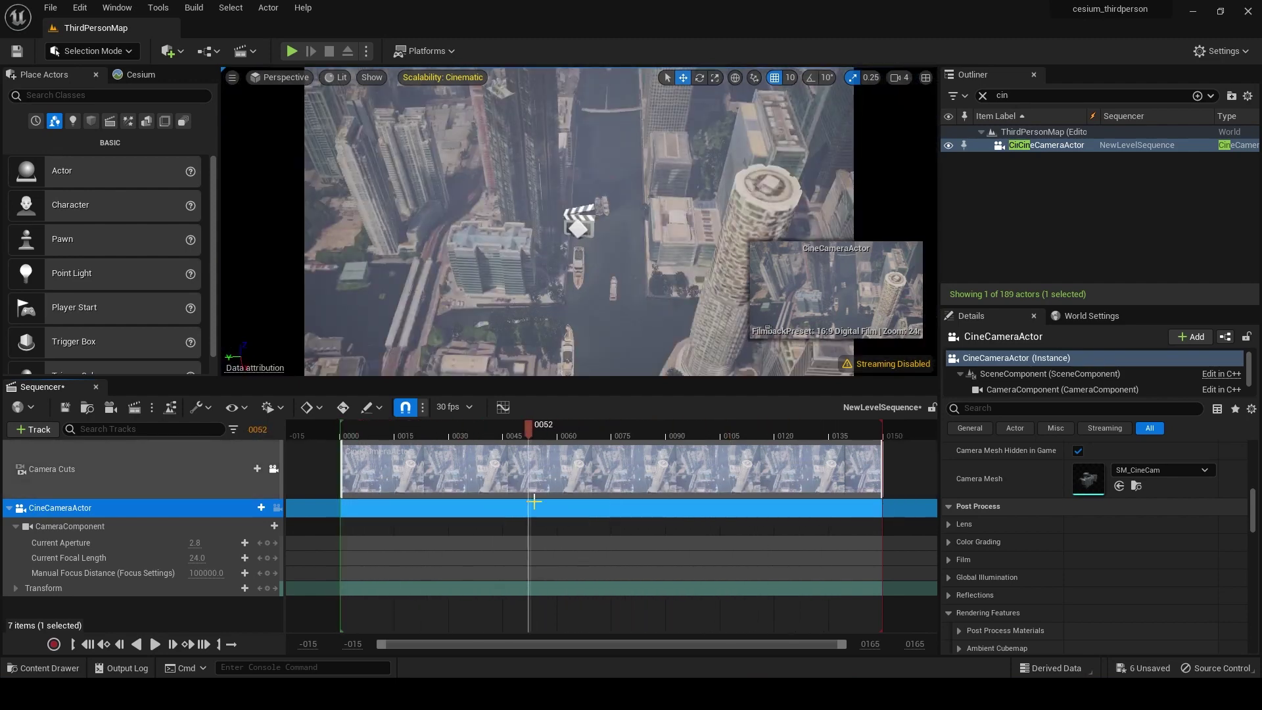
Step: Set the timeline's end to frame 350 and extend the playback range and camera cut section to about frame 345
{"action": "left_click", "coordinate": [877, 646]}
{"action": "type", "text": "35"}
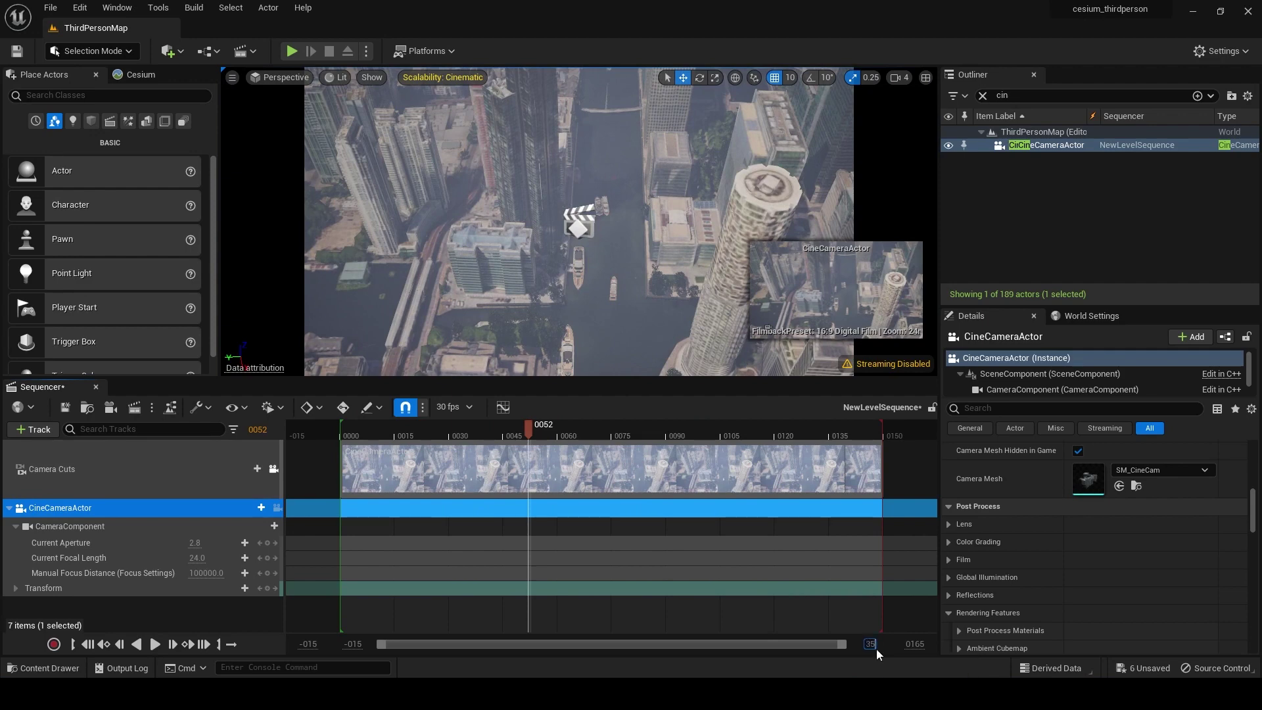
{"action": "type", "text": "0"}
{"action": "key", "text": "Return"}
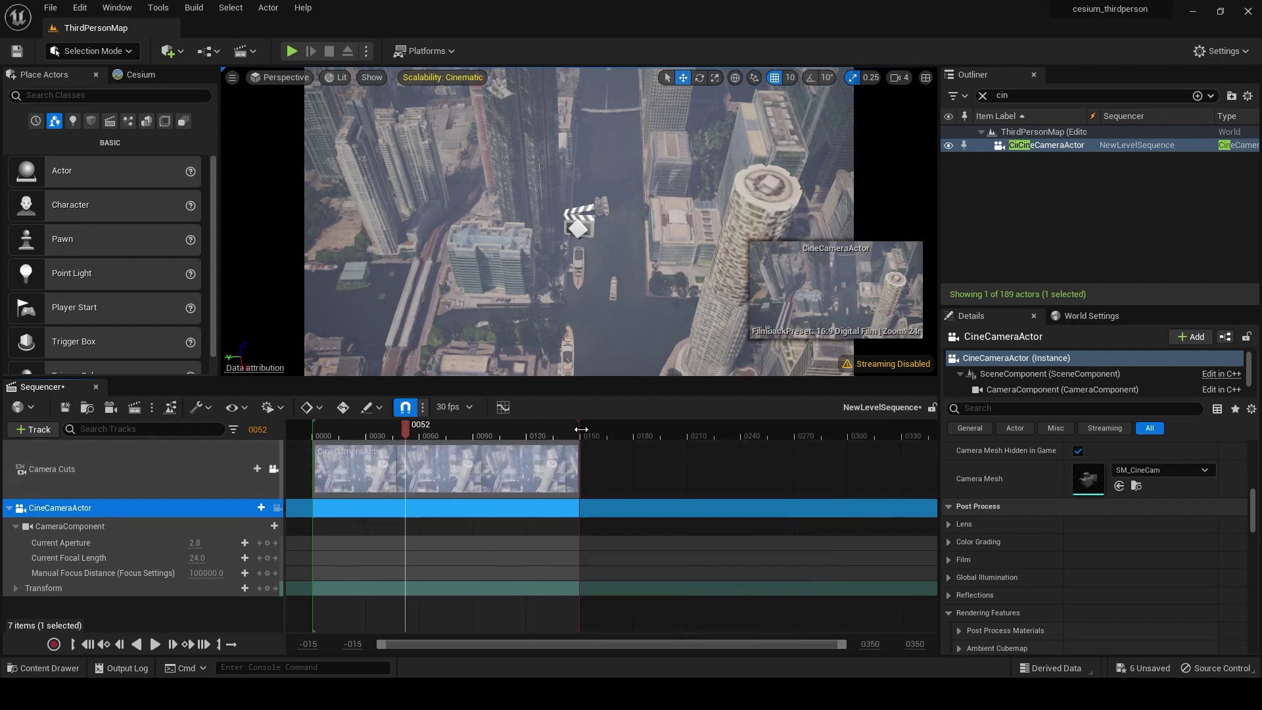
{"action": "left_click_drag", "start_coordinate": [579, 439], "coordinate": [934, 450]}
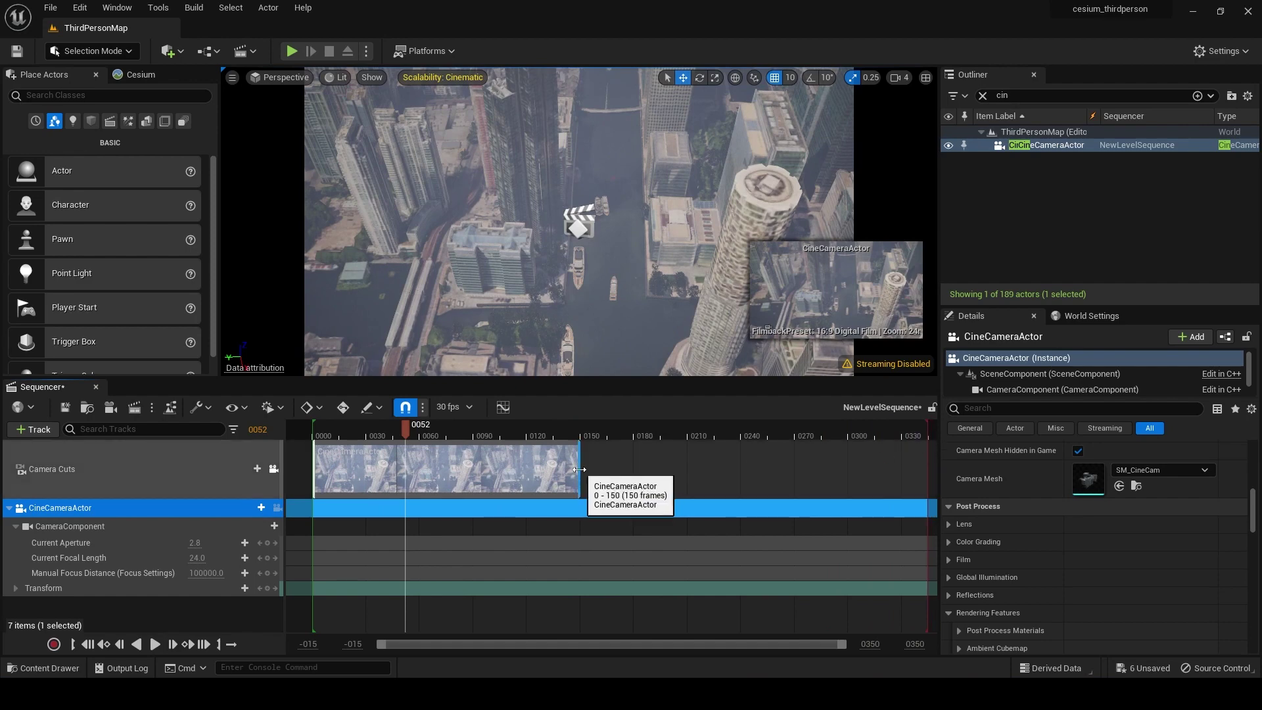
{"action": "left_click_drag", "start_coordinate": [583, 468], "coordinate": [926, 492]}
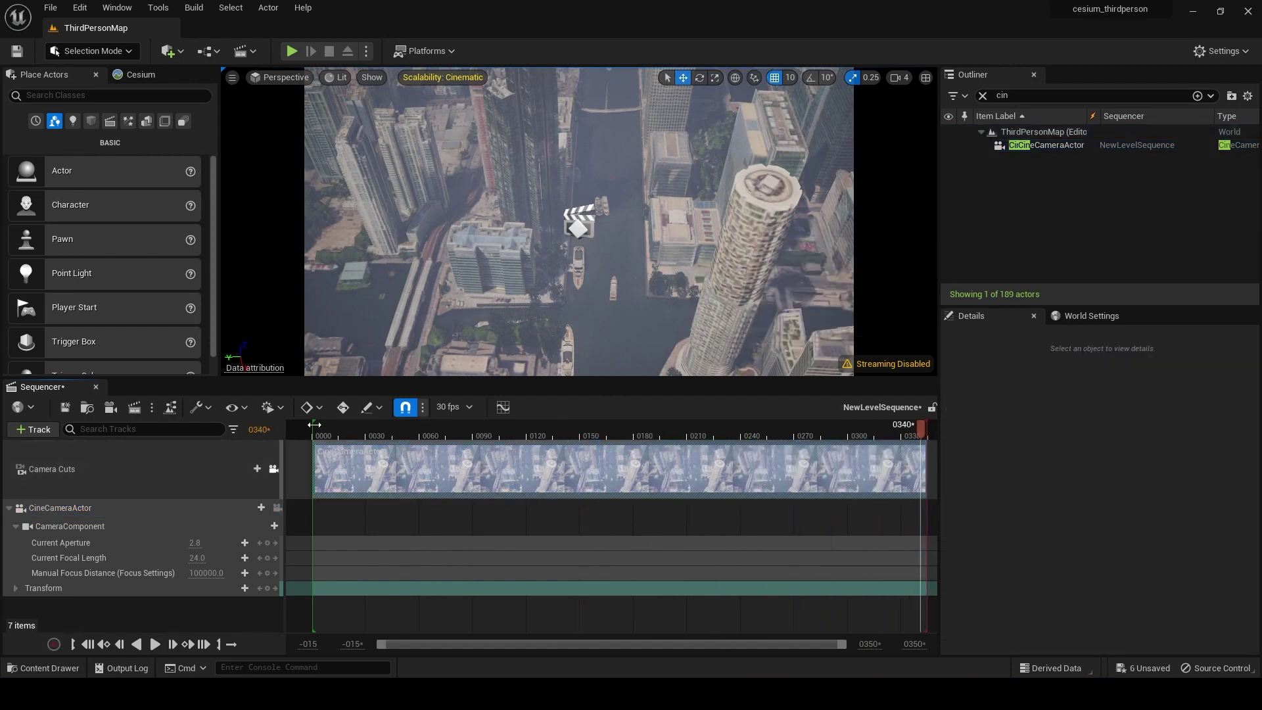
Step: Key the cine camera's aperture, focal length, focus distance and transform at frame 0
{"action": "key", "text": "Up"}
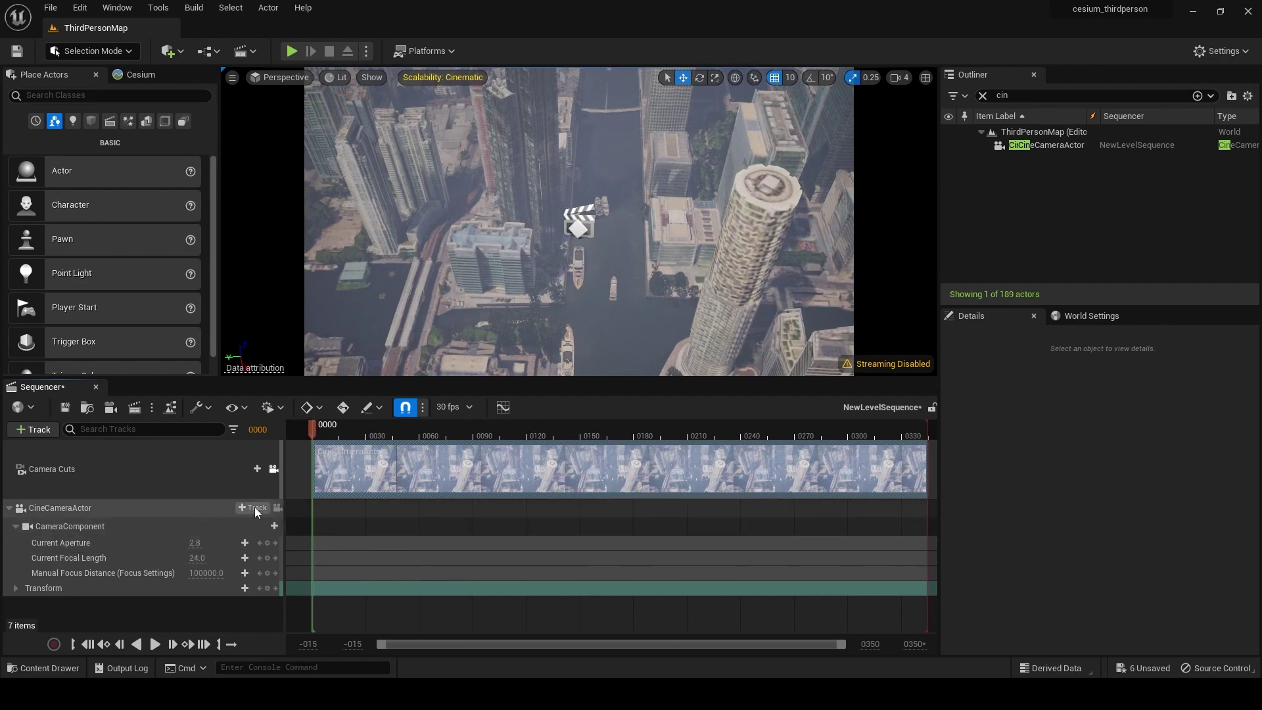
{"action": "left_click", "coordinate": [95, 510]}
{"action": "left_click", "coordinate": [253, 508]}
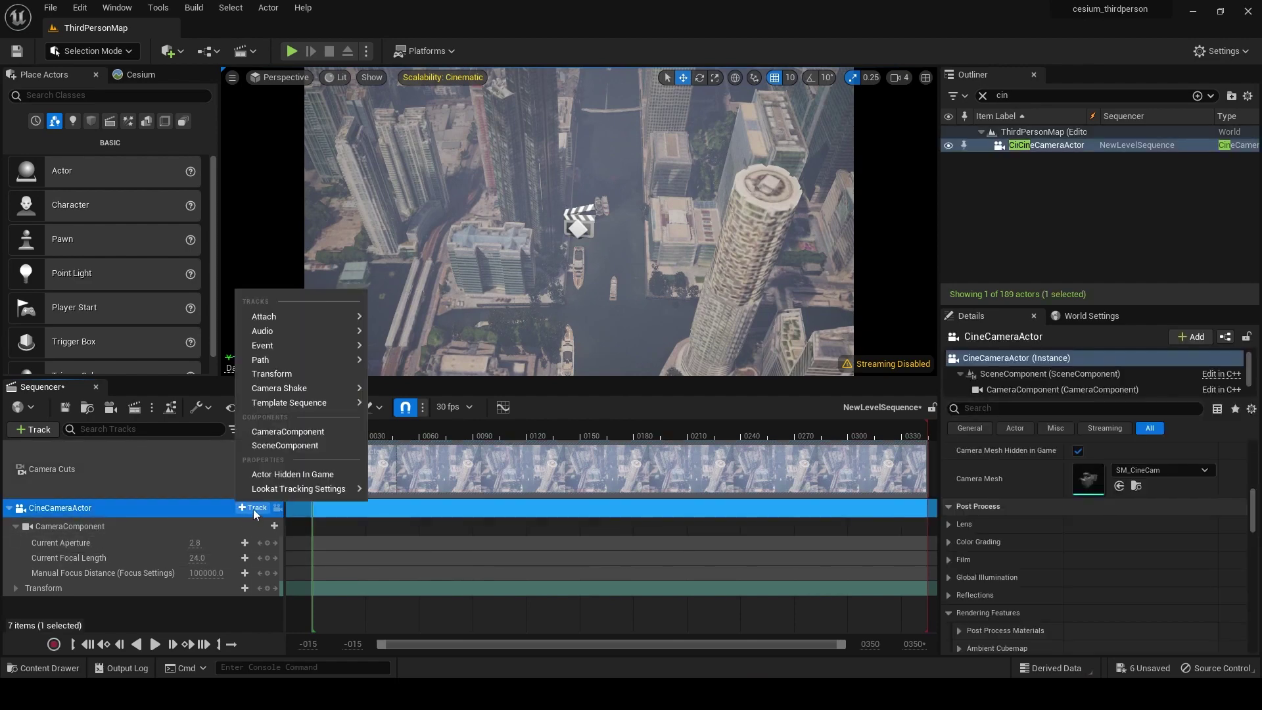
{"action": "left_click", "coordinate": [307, 372]}
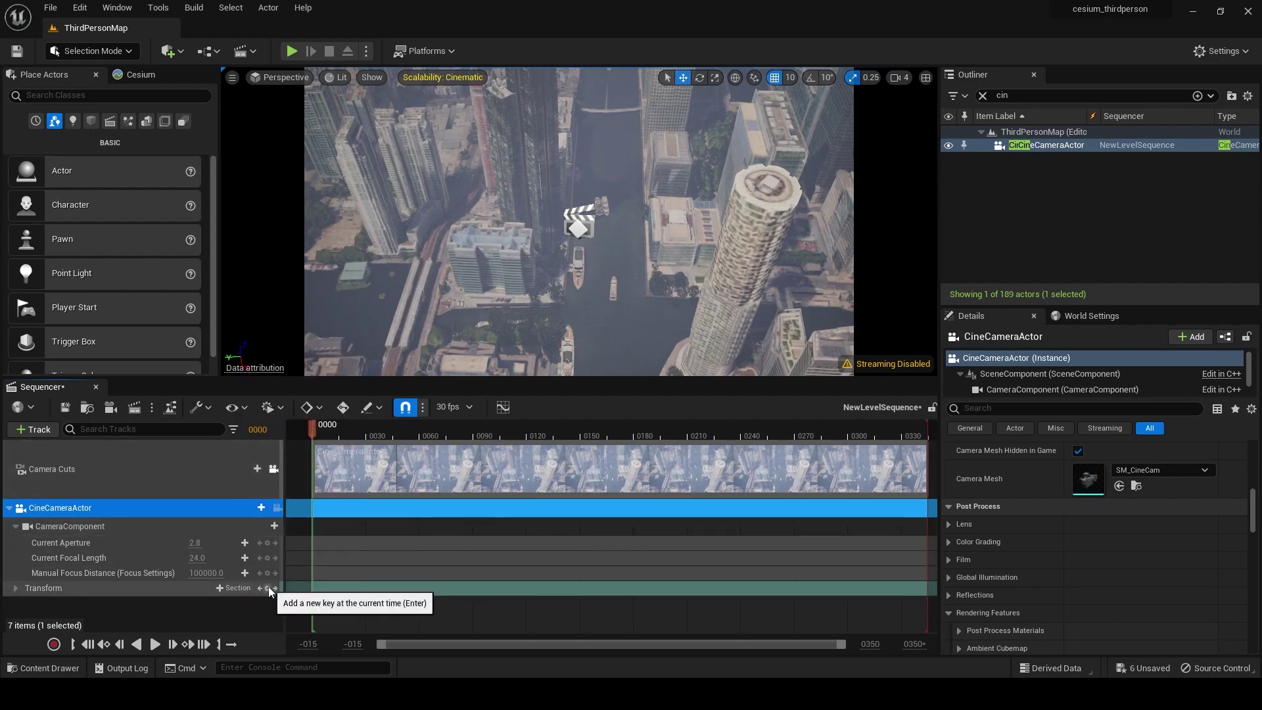
{"action": "left_click", "coordinate": [16, 588]}
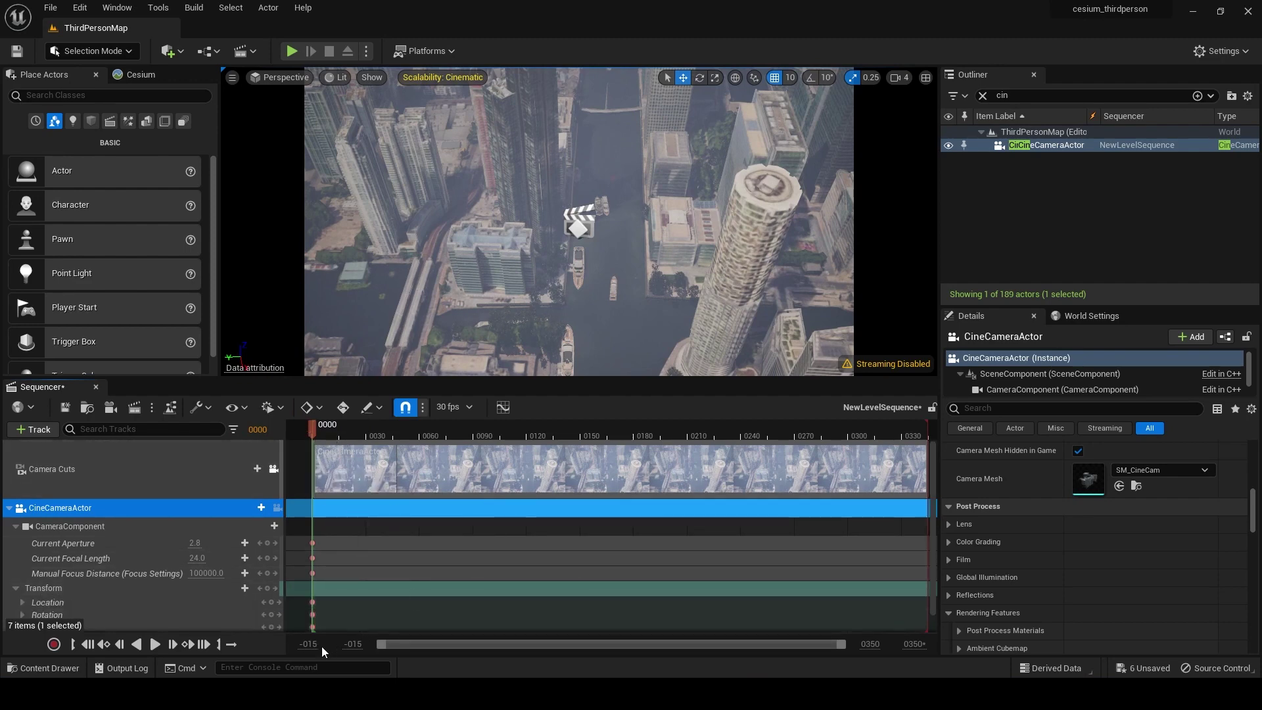
Step: Go to the sequence's last frame, 344, and bring up the cine camera actor's transform settings
{"action": "left_click", "coordinate": [205, 645]}
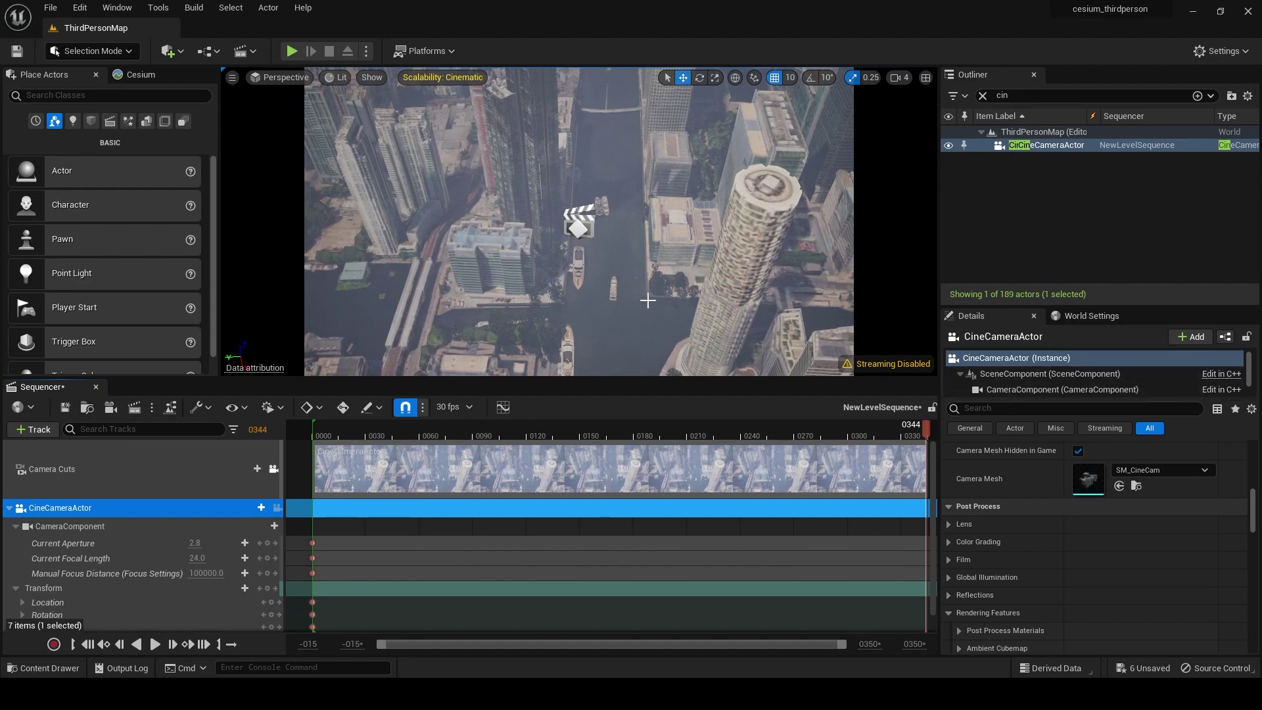
{"action": "left_click_drag", "start_coordinate": [1017, 396], "coordinate": [1018, 442]}
{"action": "left_click", "coordinate": [1011, 389]}
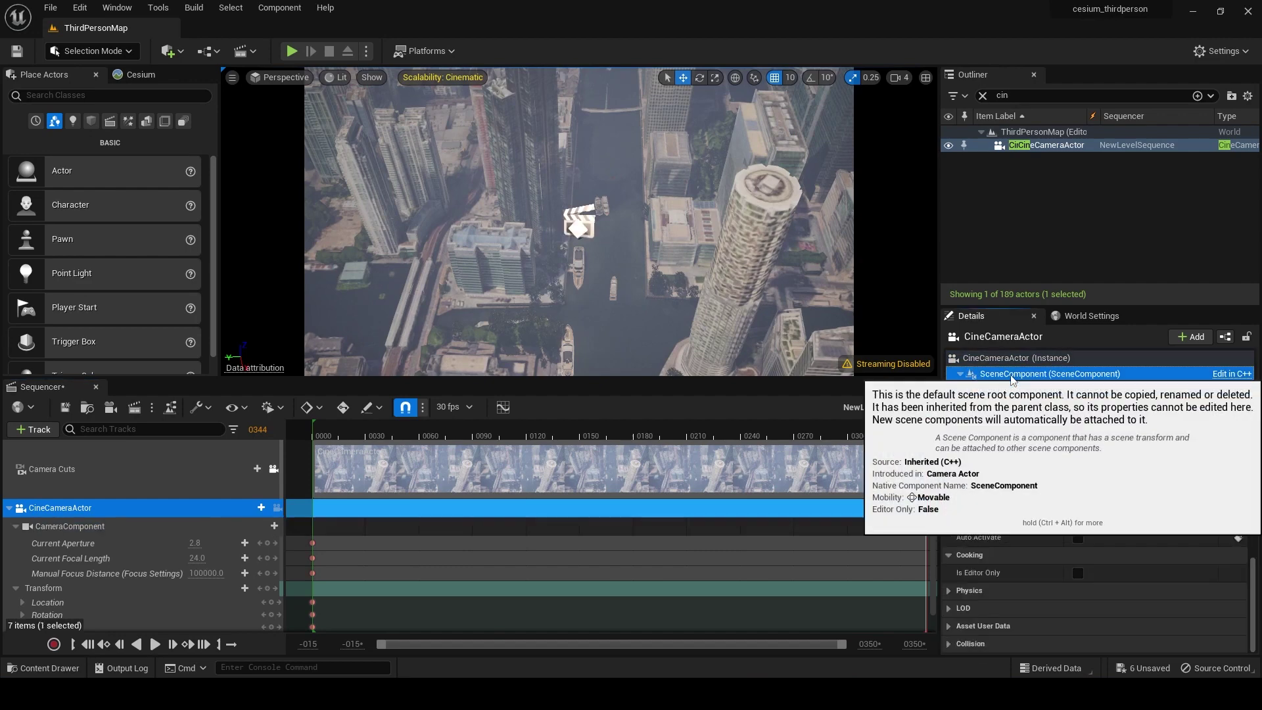
{"action": "left_click", "coordinate": [999, 358]}
{"action": "scroll", "coordinate": [1118, 520], "scroll_direction": "up", "scroll_amount": 4}
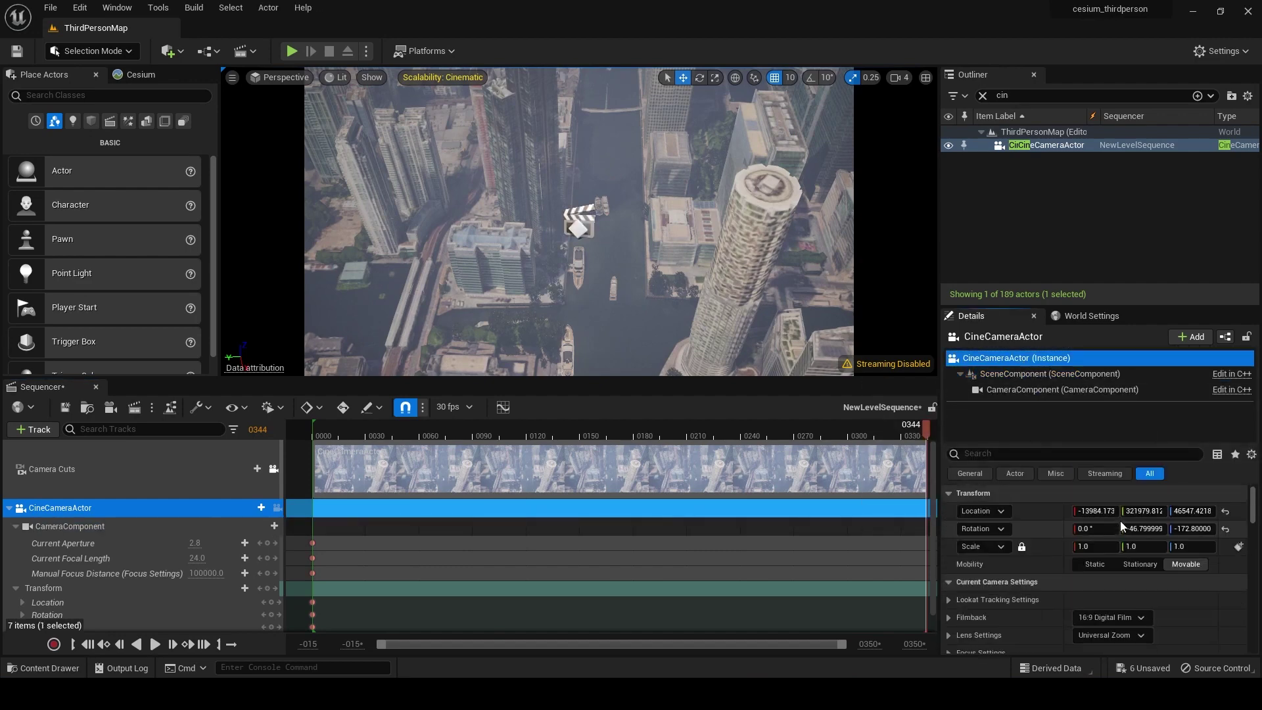
Step: Try raising the cine camera to a height of about 46592 at the last frame, shift its placement, and undo the last rotation change
{"action": "left_click", "coordinate": [1198, 513]}
{"action": "type", "text": "46600"}
{"action": "key", "text": "Return"}
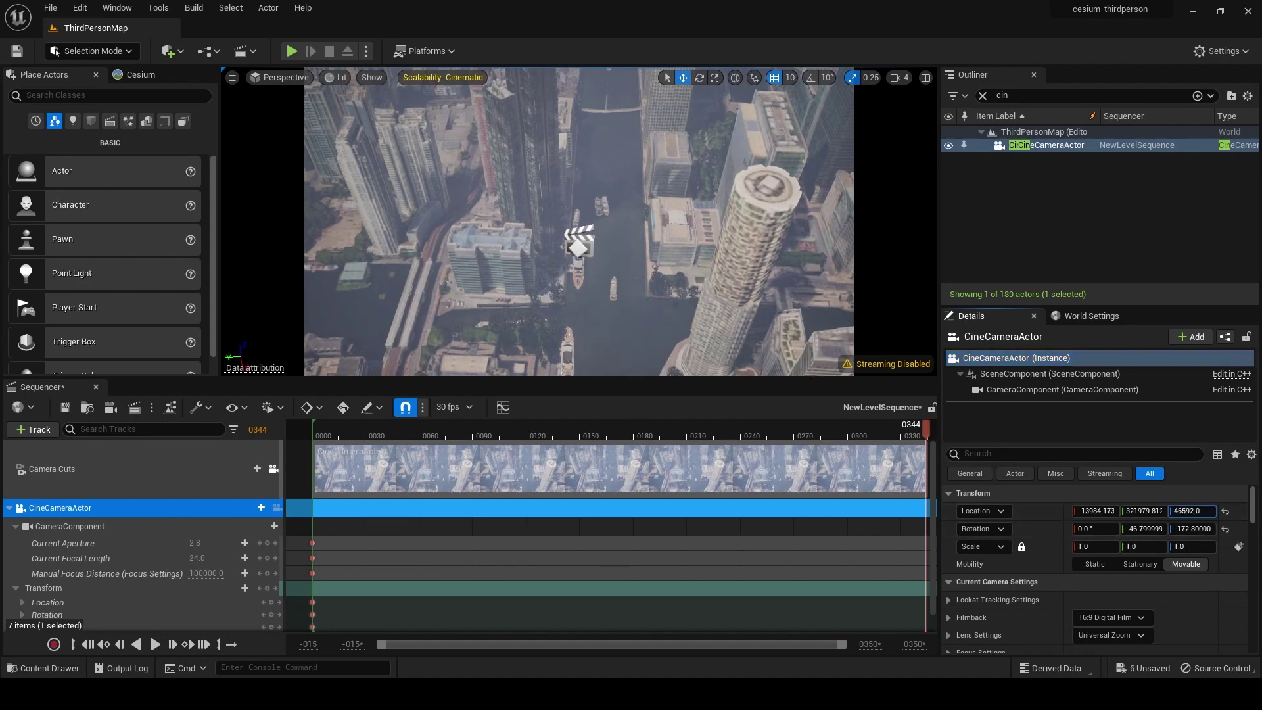
{"action": "left_click_drag", "start_coordinate": [1191, 511], "coordinate": [1069, 511]}
{"action": "left_click_drag", "start_coordinate": [1191, 510], "coordinate": [1229, 529]}
{"action": "key", "text": "ctrl+z"}
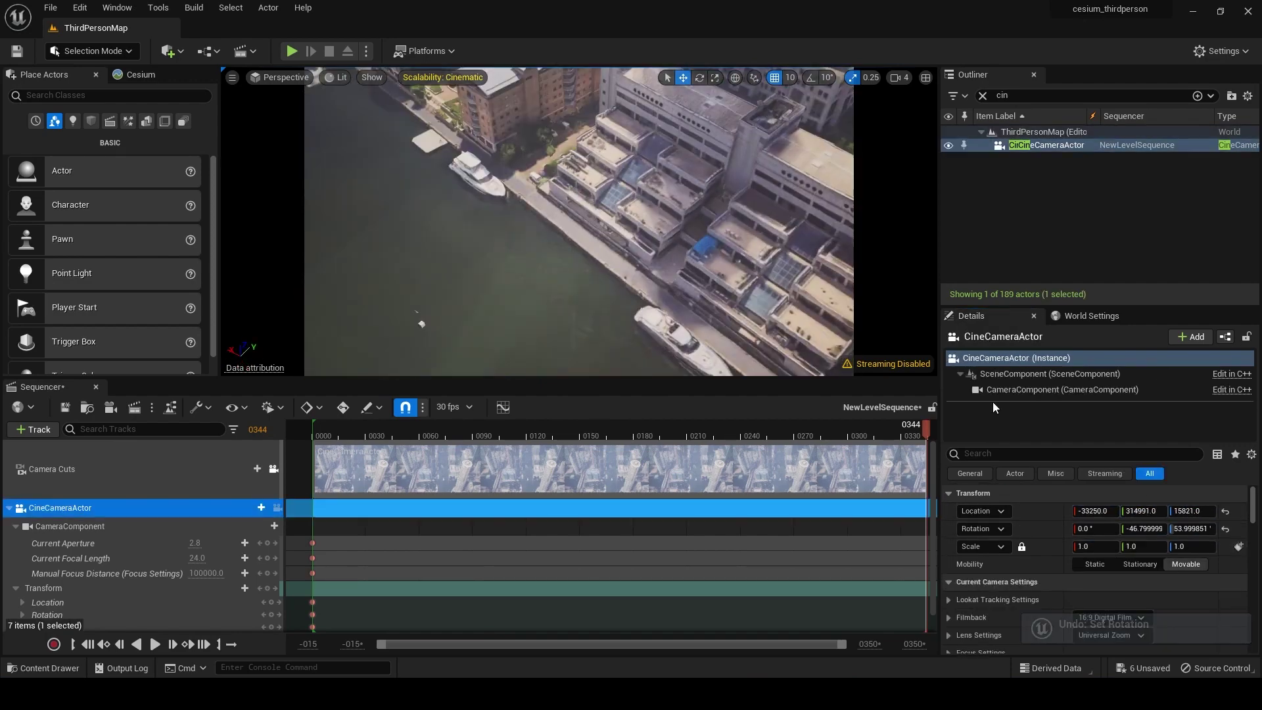
Step: Bring the cine camera down to the waterway at about X -43507, Y 315534, Z 5647 and set its yaw to -171
{"action": "left_click_drag", "start_coordinate": [1191, 510], "coordinate": [1178, 510]}
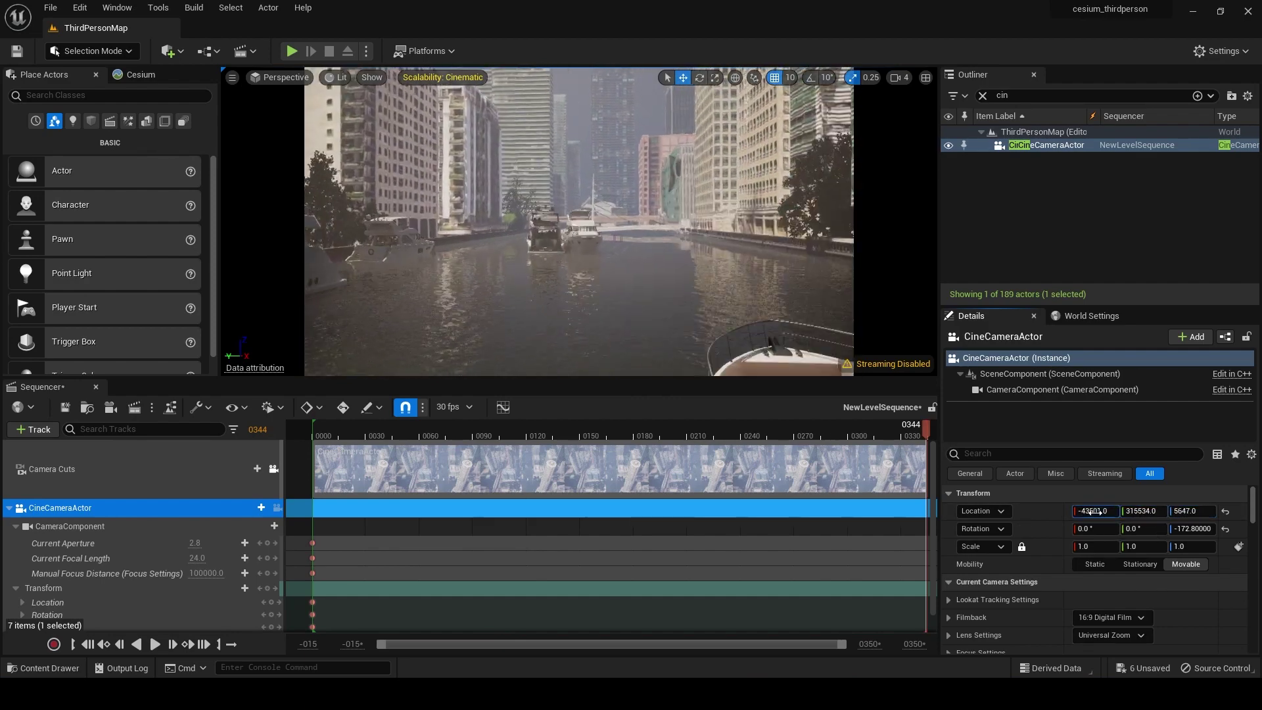
{"action": "left_click", "coordinate": [1192, 529]}
{"action": "type", "text": "-171"}
{"action": "key", "text": "Return"}
{"action": "left_click_drag", "start_coordinate": [1142, 510], "coordinate": [1075, 510]}
{"action": "left_click_drag", "start_coordinate": [1191, 510], "coordinate": [1172, 511]}
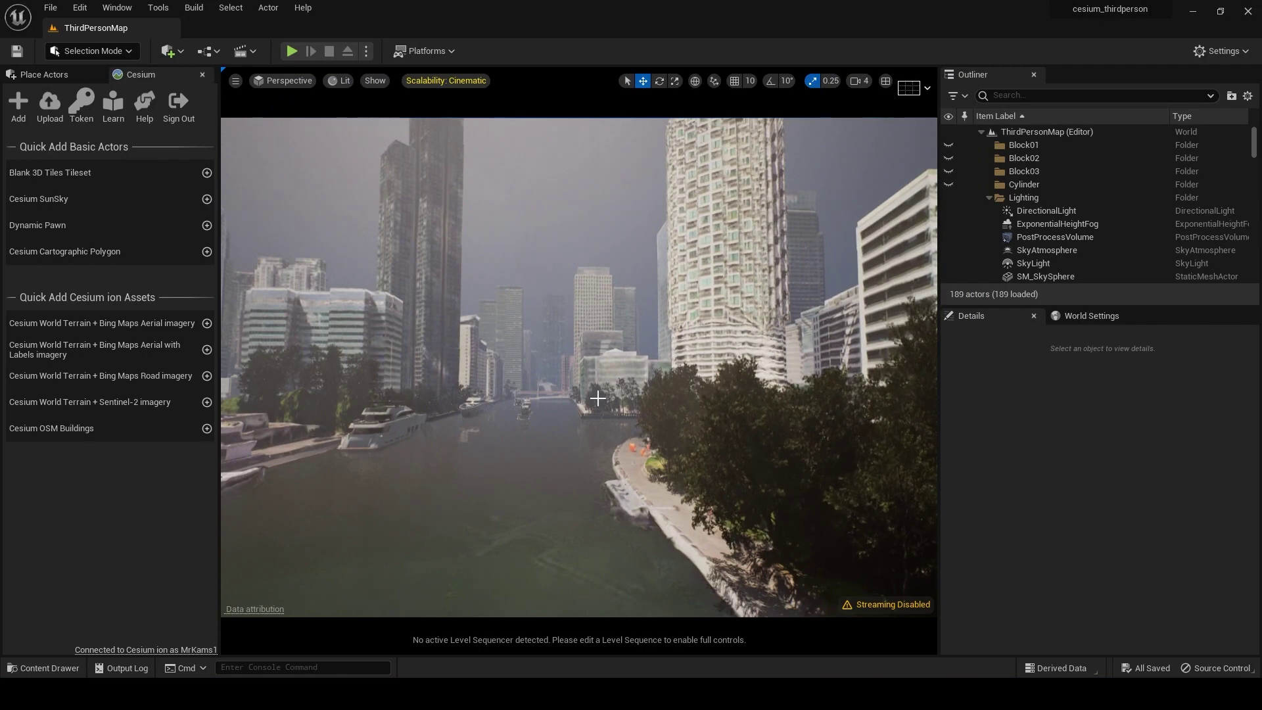
Step: Open NewLevelSequence from the project content, scrub to frame 282 and view it through the Camera Cuts track
{"action": "key", "text": "ctrl+space"}
{"action": "left_click", "coordinate": [926, 562]}
{"action": "double_click", "coordinate": [927, 561]}
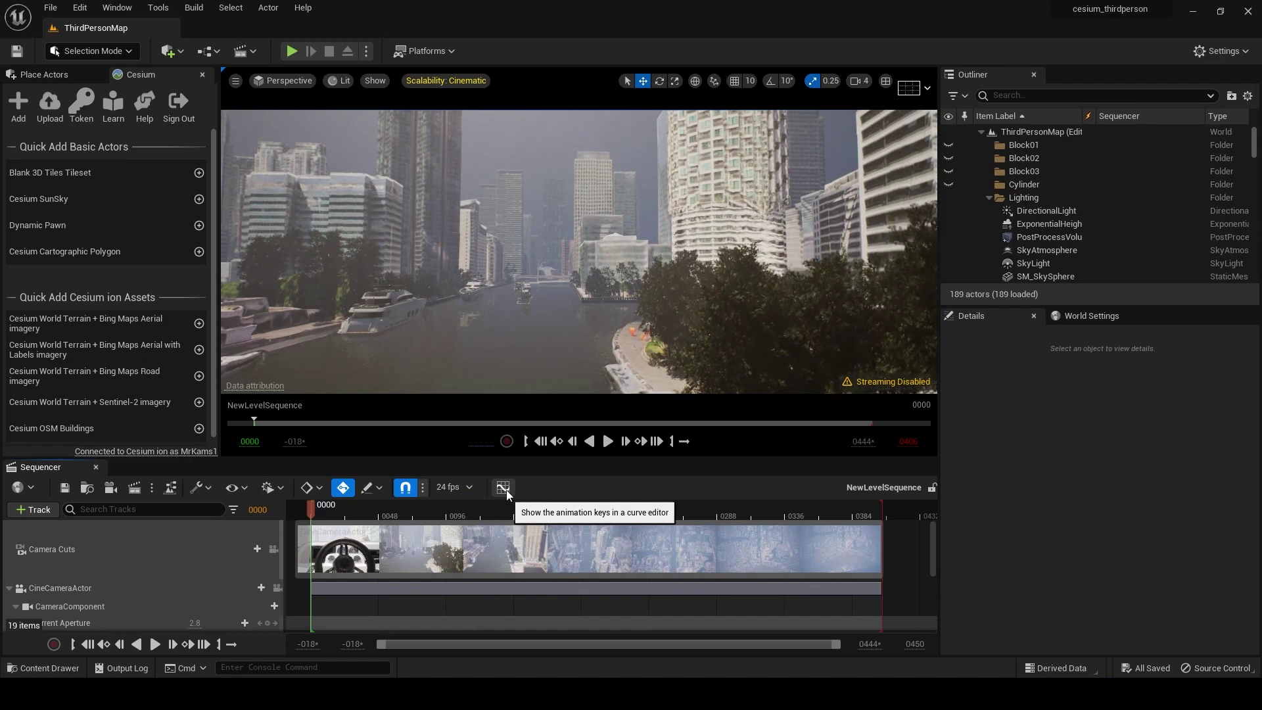
{"action": "left_click", "coordinate": [342, 514]}
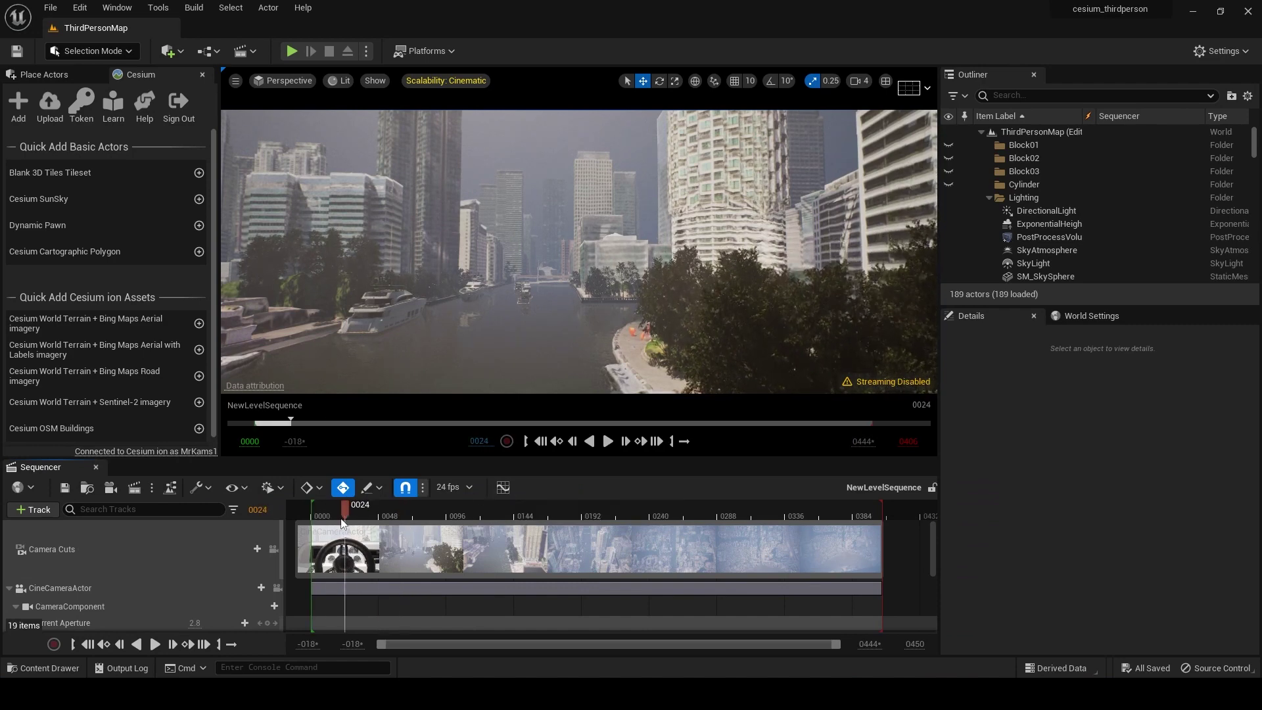
{"action": "left_click_drag", "start_coordinate": [342, 523], "coordinate": [671, 505]}
{"action": "left_click", "coordinate": [274, 550]}
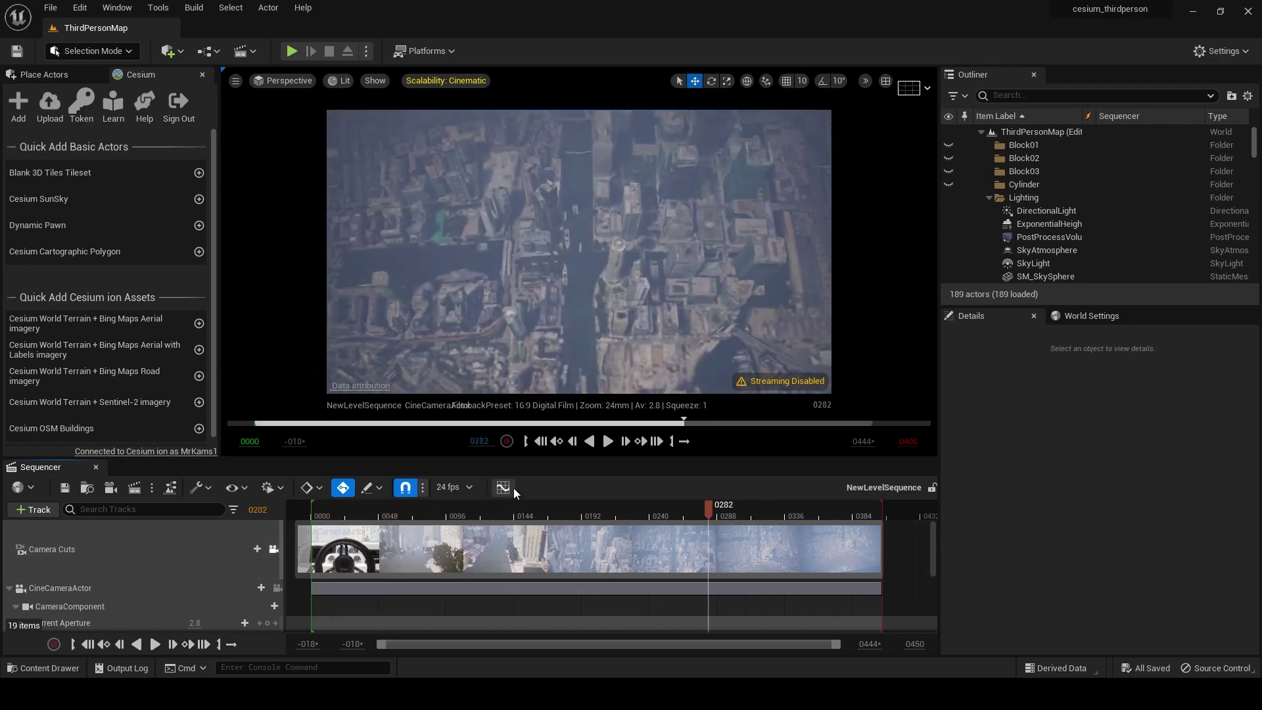
Step: Open the sequence's curve editor, expand the cine camera's transform channels and inspect the Roll curve
{"action": "left_click", "coordinate": [503, 487]}
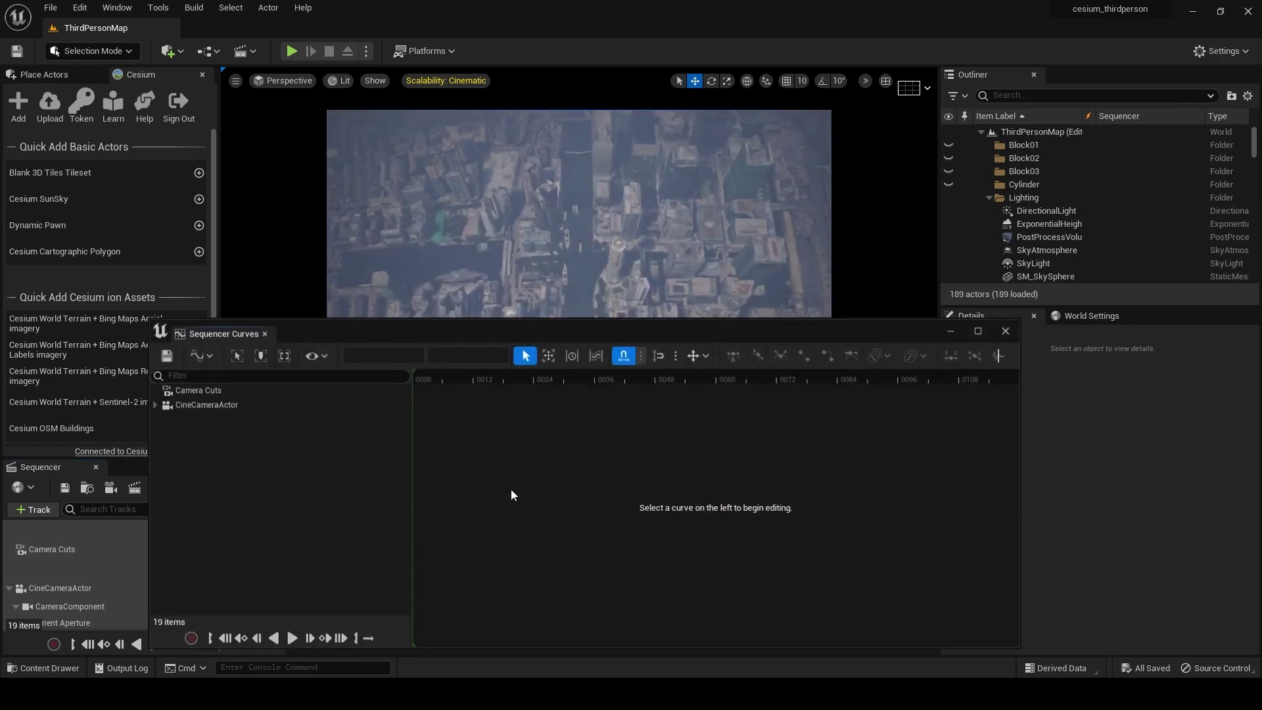
{"action": "left_click", "coordinate": [155, 404]}
{"action": "left_click", "coordinate": [161, 434]}
{"action": "left_click", "coordinate": [169, 448]}
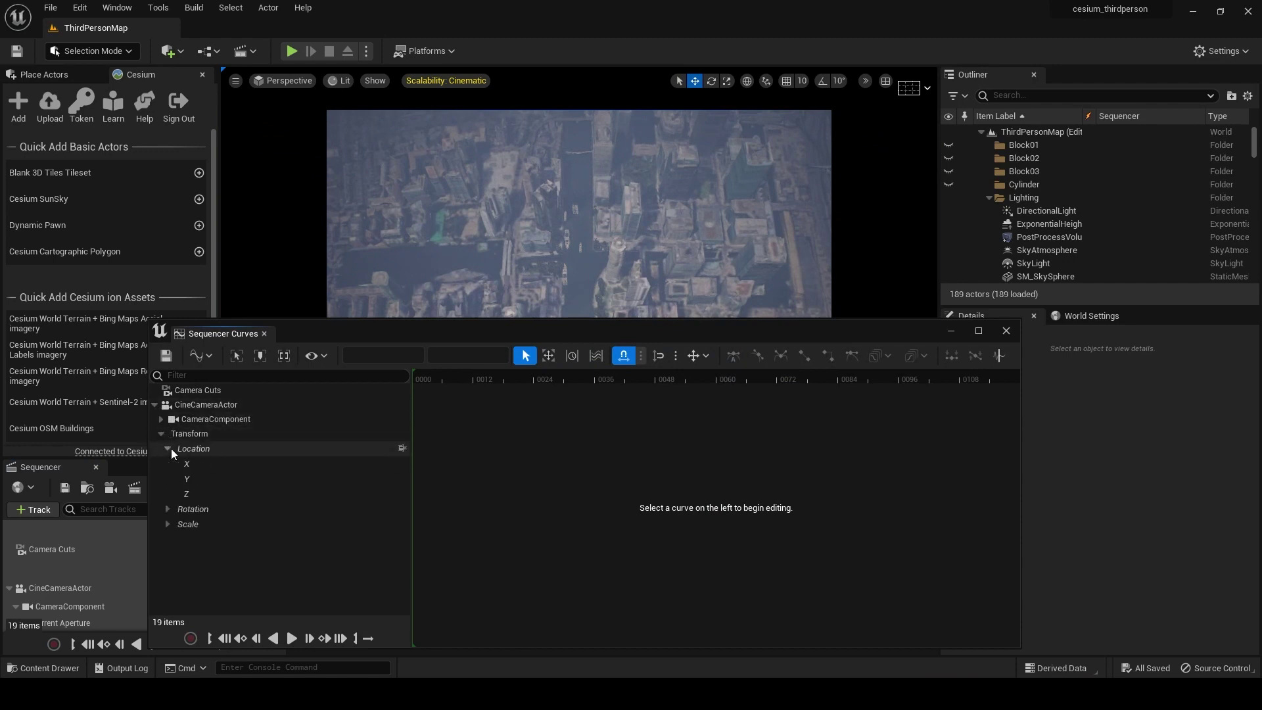
{"action": "left_click", "coordinate": [191, 523]}
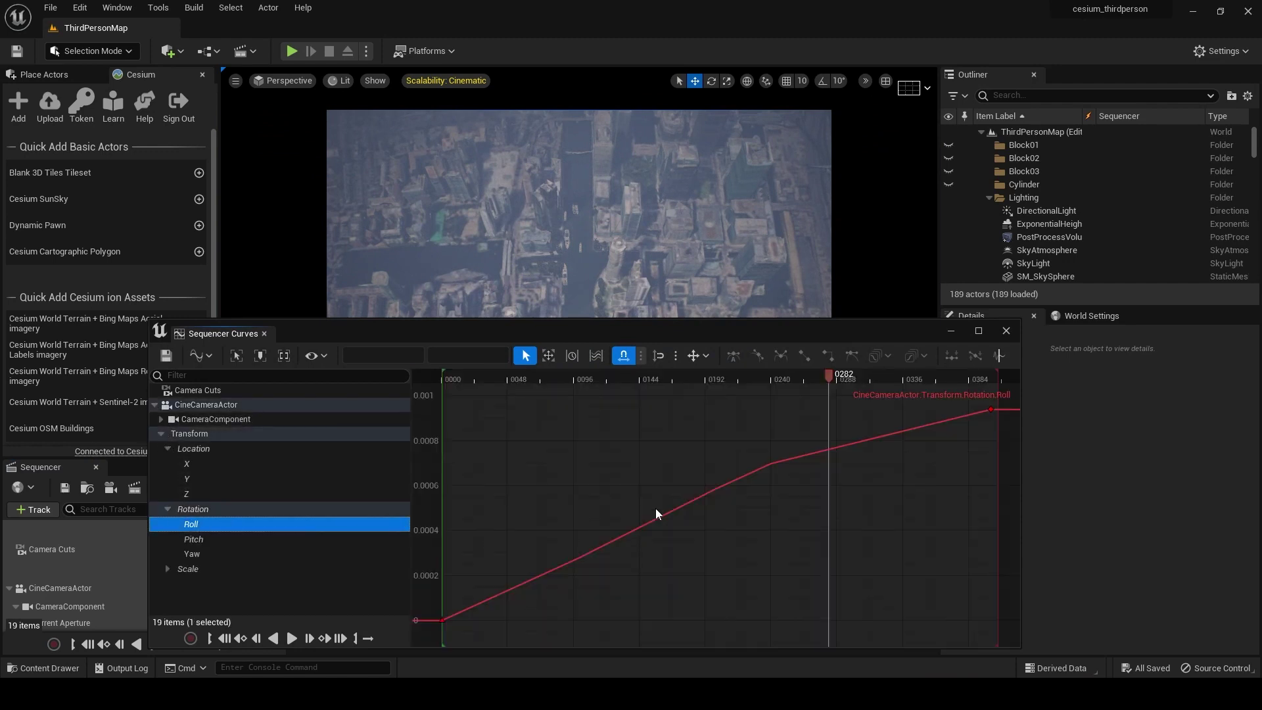
{"action": "scroll", "coordinate": [597, 492], "scroll_direction": "down", "scroll_amount": 5}
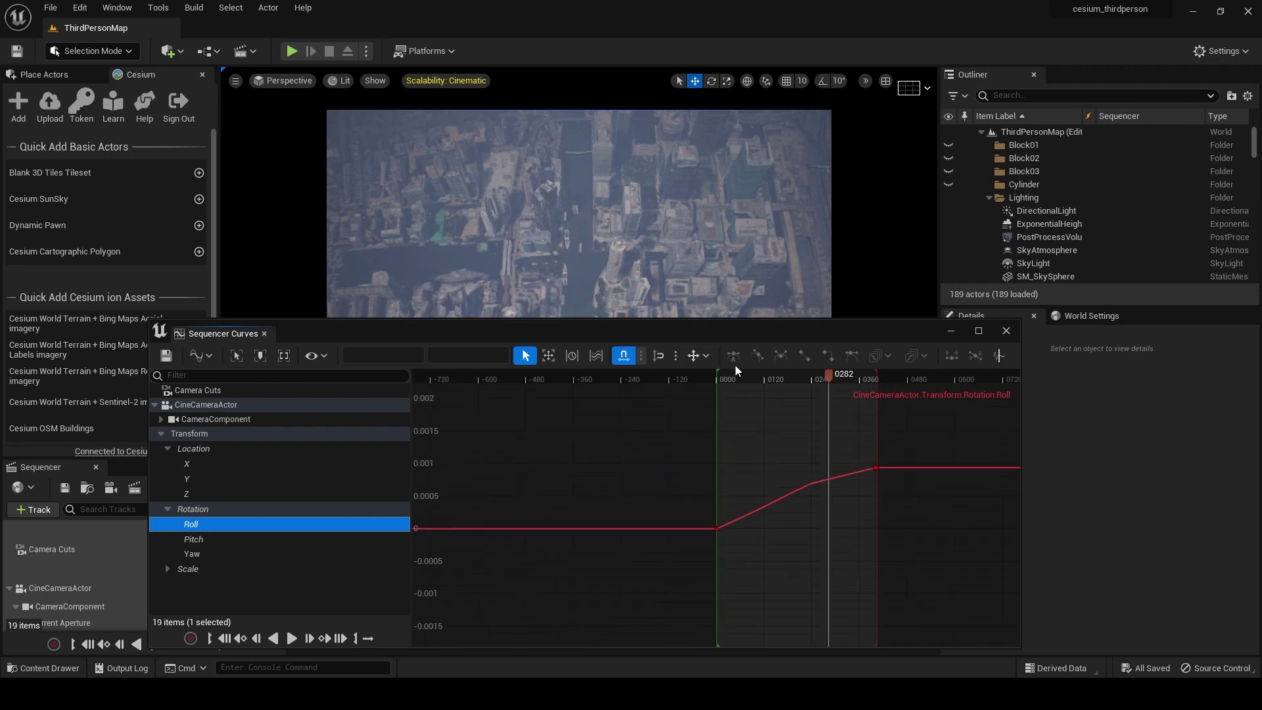
Step: Show the cine camera's Location Y curve and select its keys to check their interpolation
{"action": "left_click", "coordinate": [204, 479]}
{"action": "scroll", "coordinate": [662, 511], "scroll_direction": "down", "scroll_amount": 3}
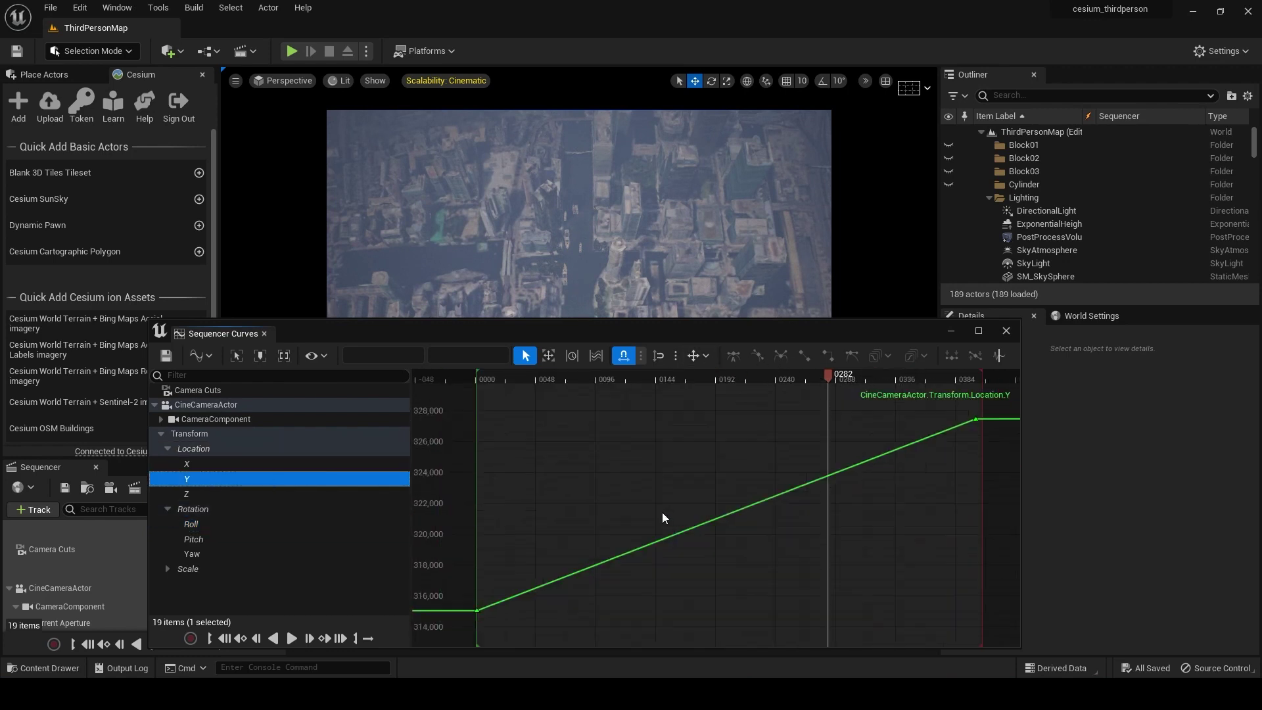
{"action": "scroll", "coordinate": [661, 511], "scroll_direction": "down", "scroll_amount": 1}
{"action": "left_click_drag", "start_coordinate": [944, 555], "coordinate": [589, 442]}
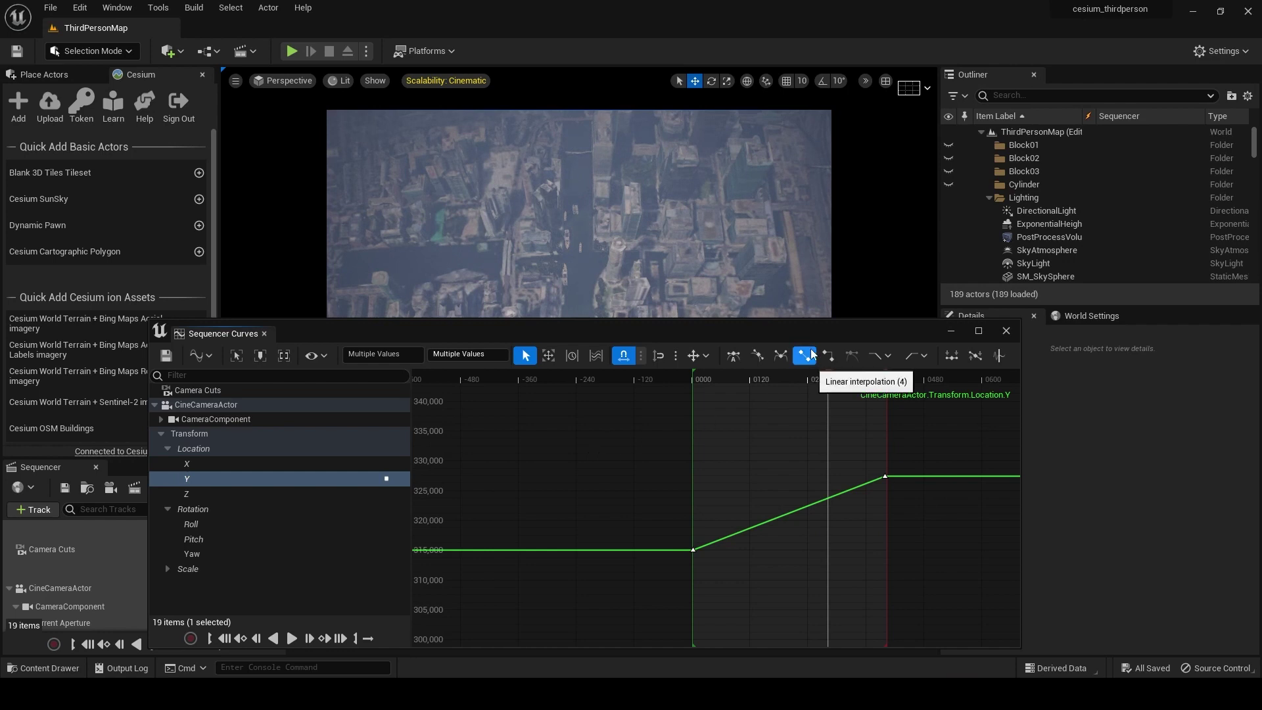
Step: Inspect the cine camera's Pitch curve, scrub to frame 185 and close the curve editor
{"action": "left_click", "coordinate": [195, 539]}
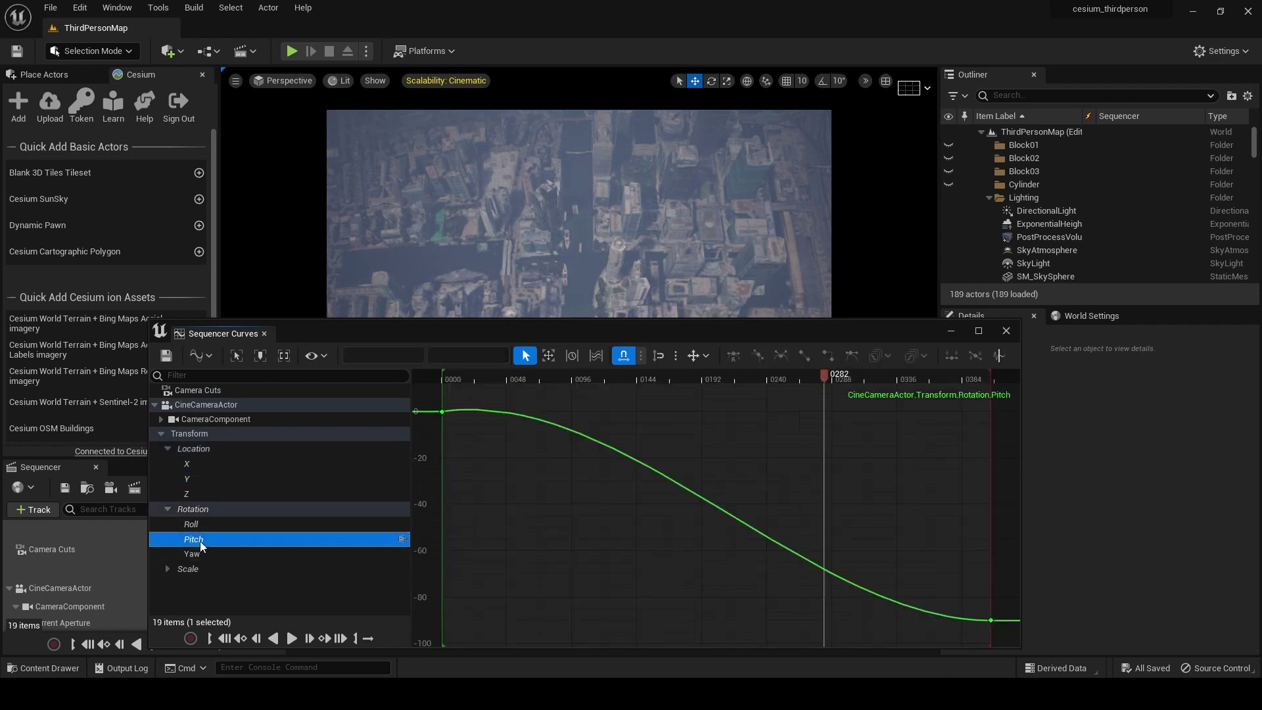
{"action": "scroll", "coordinate": [539, 546], "scroll_direction": "down", "scroll_amount": 2}
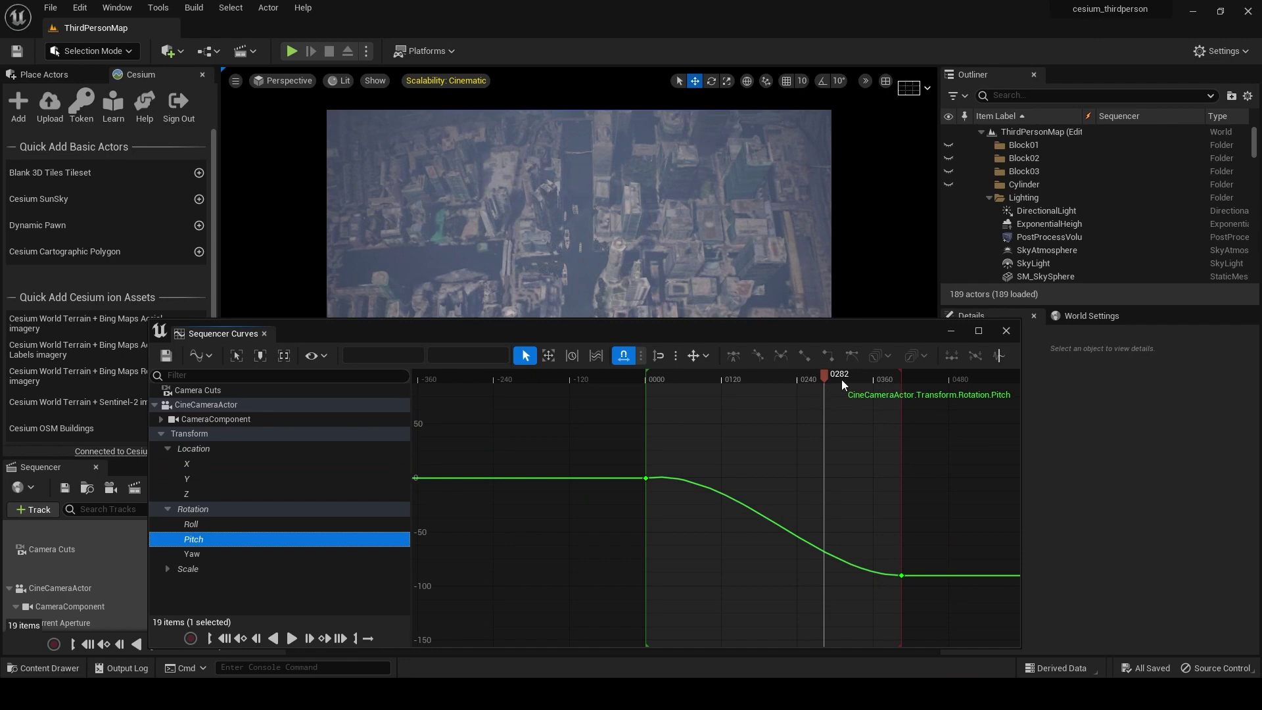
{"action": "left_click_drag", "start_coordinate": [841, 380], "coordinate": [763, 468]}
{"action": "left_click", "coordinate": [265, 335]}
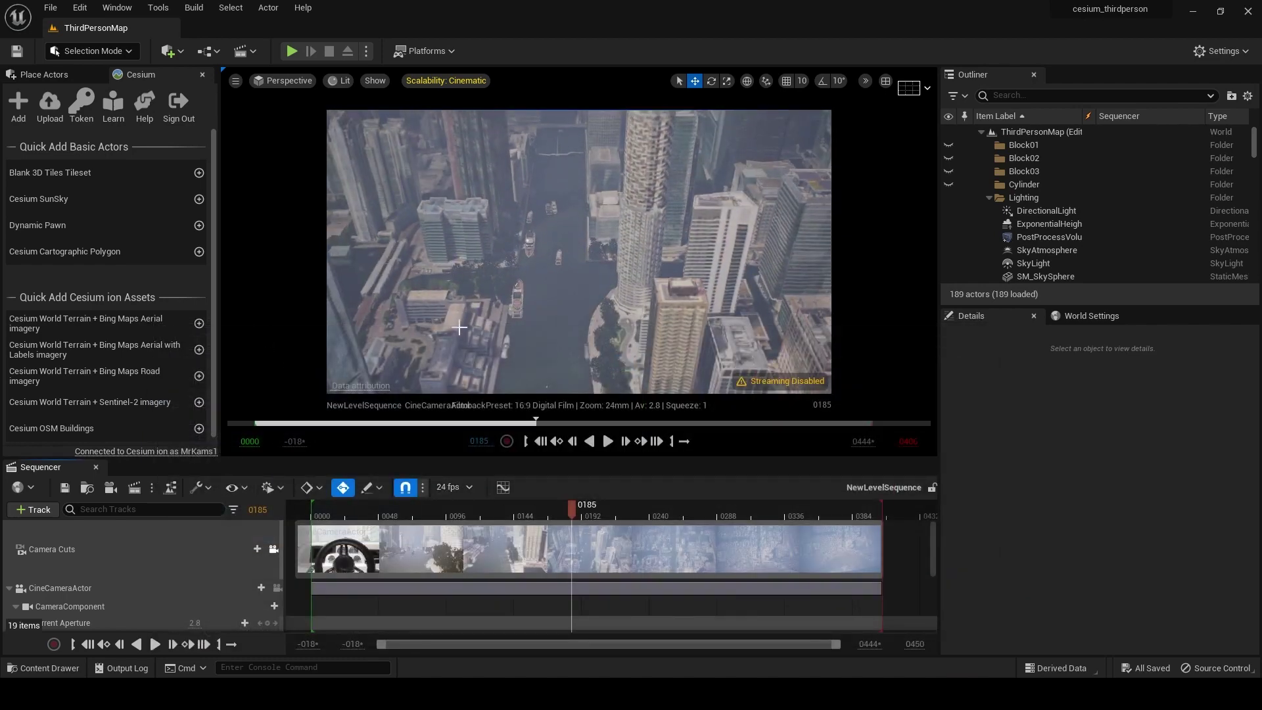
Step: Select the SM_Yacht04 boat on the waterway and add it to the level sequence as an actor track
{"action": "left_click", "coordinate": [517, 296]}
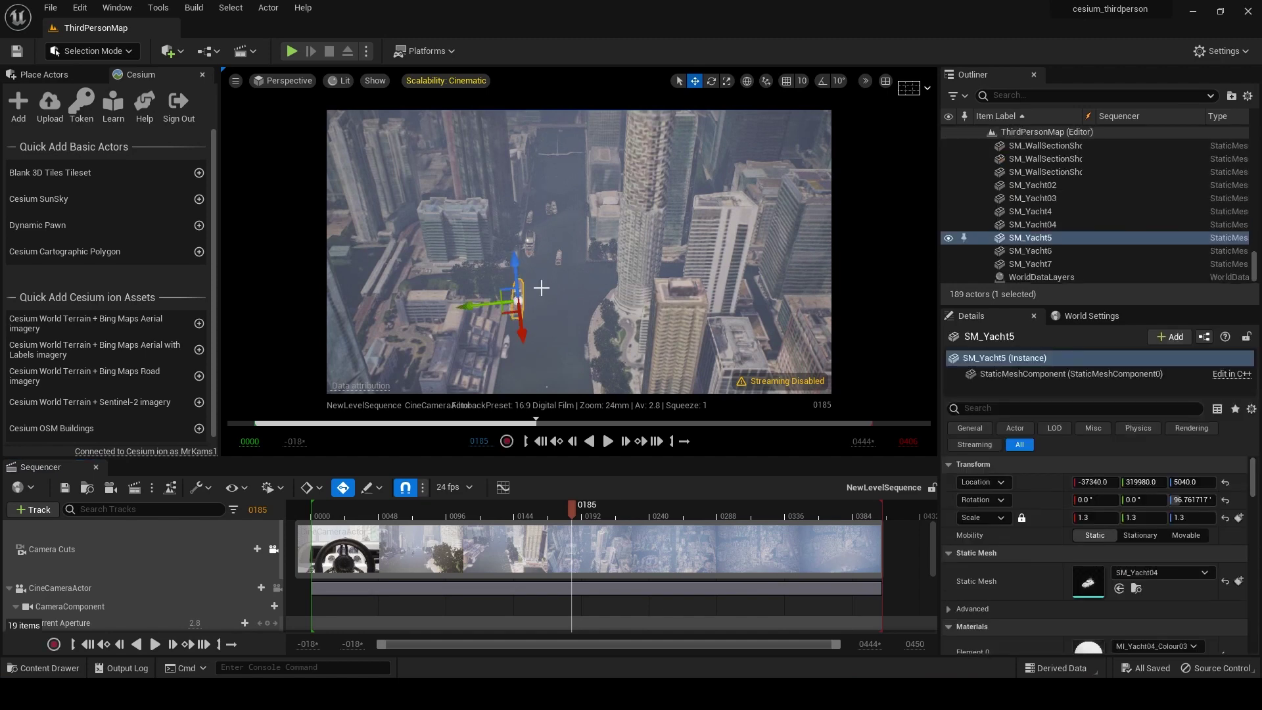
{"action": "left_click", "coordinate": [531, 243]}
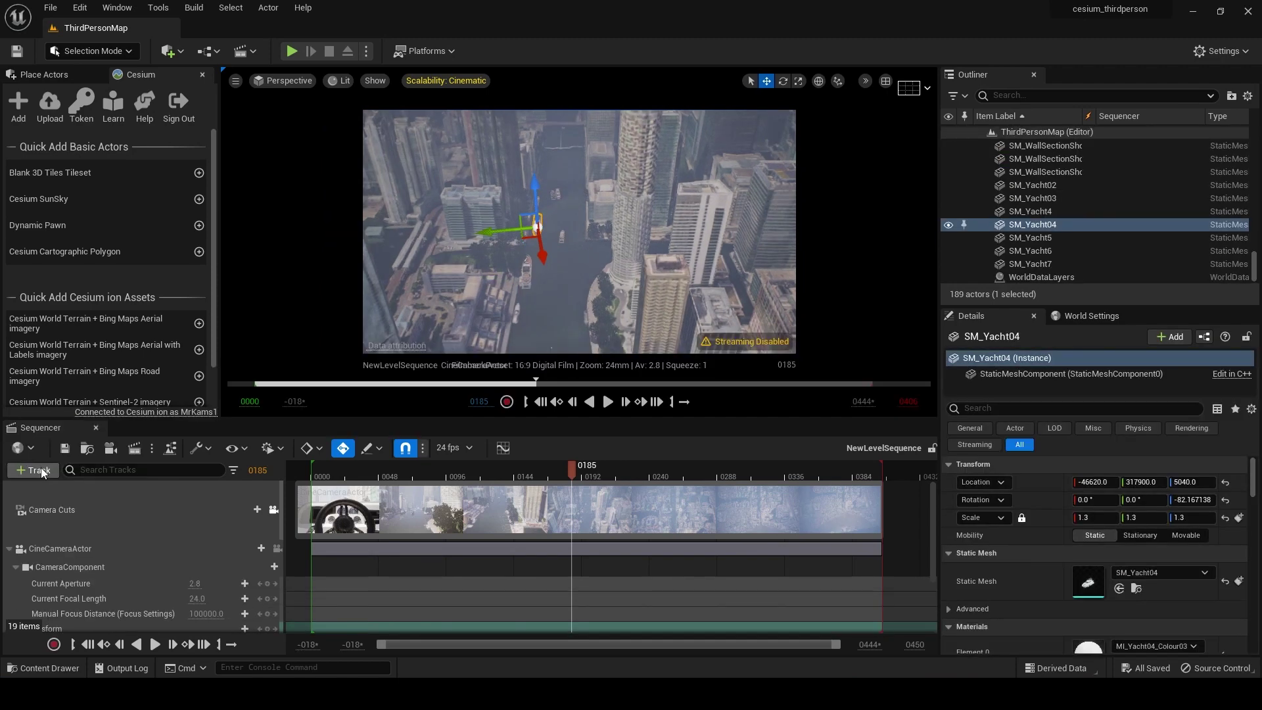
{"action": "left_click", "coordinate": [40, 470]}
{"action": "mouse_move", "coordinate": [129, 254]}
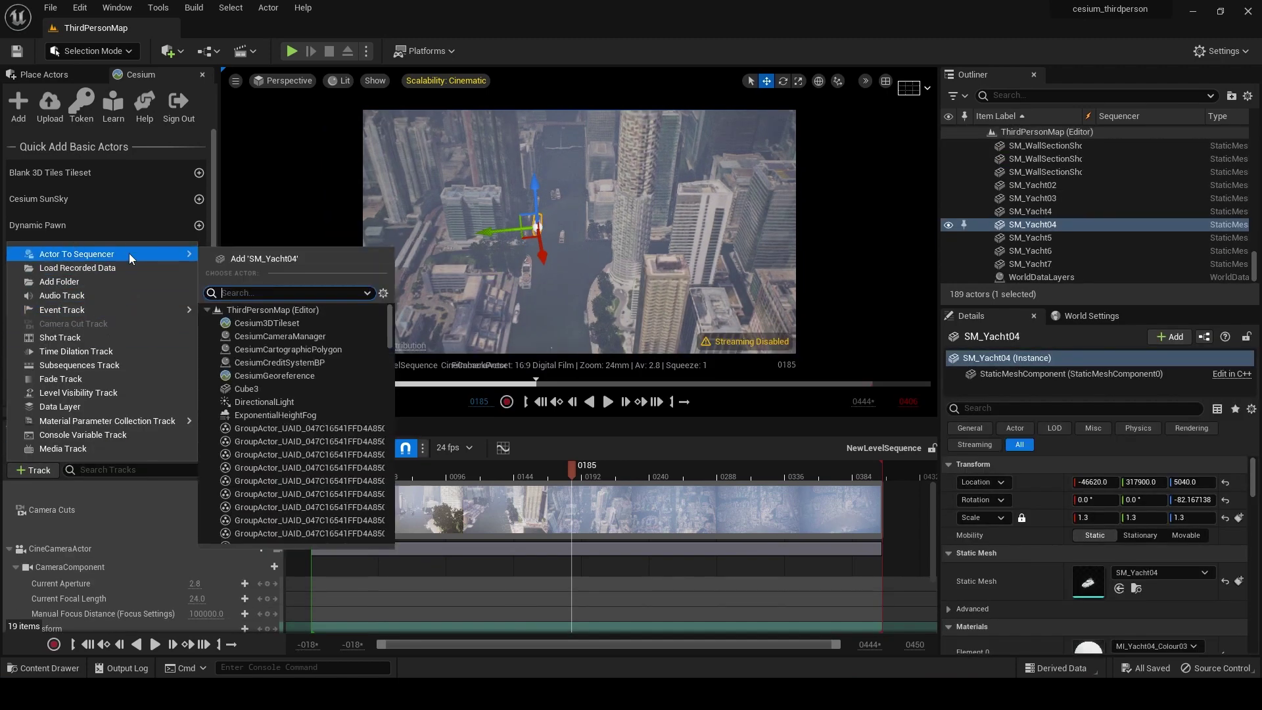
{"action": "left_click", "coordinate": [257, 260]}
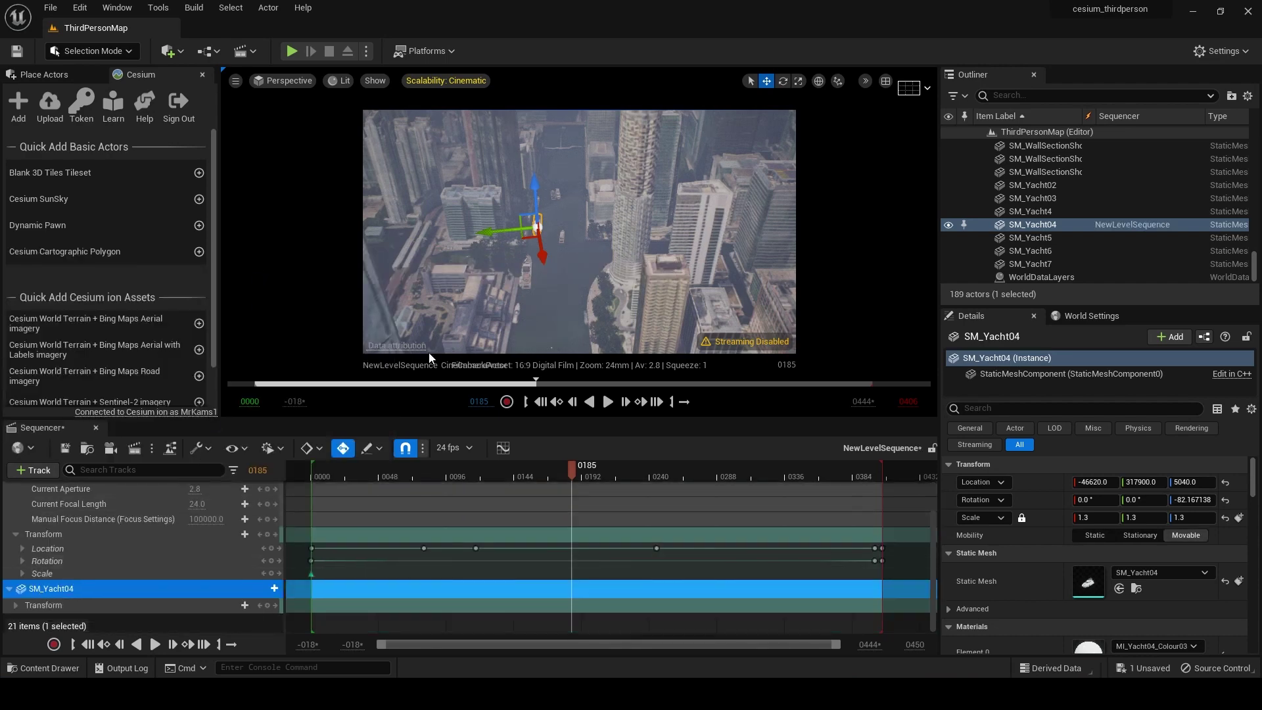
Step: Select the SM_Yacht03 boat farther along the waterway and add it to the level sequence
{"action": "left_click", "coordinate": [529, 274]}
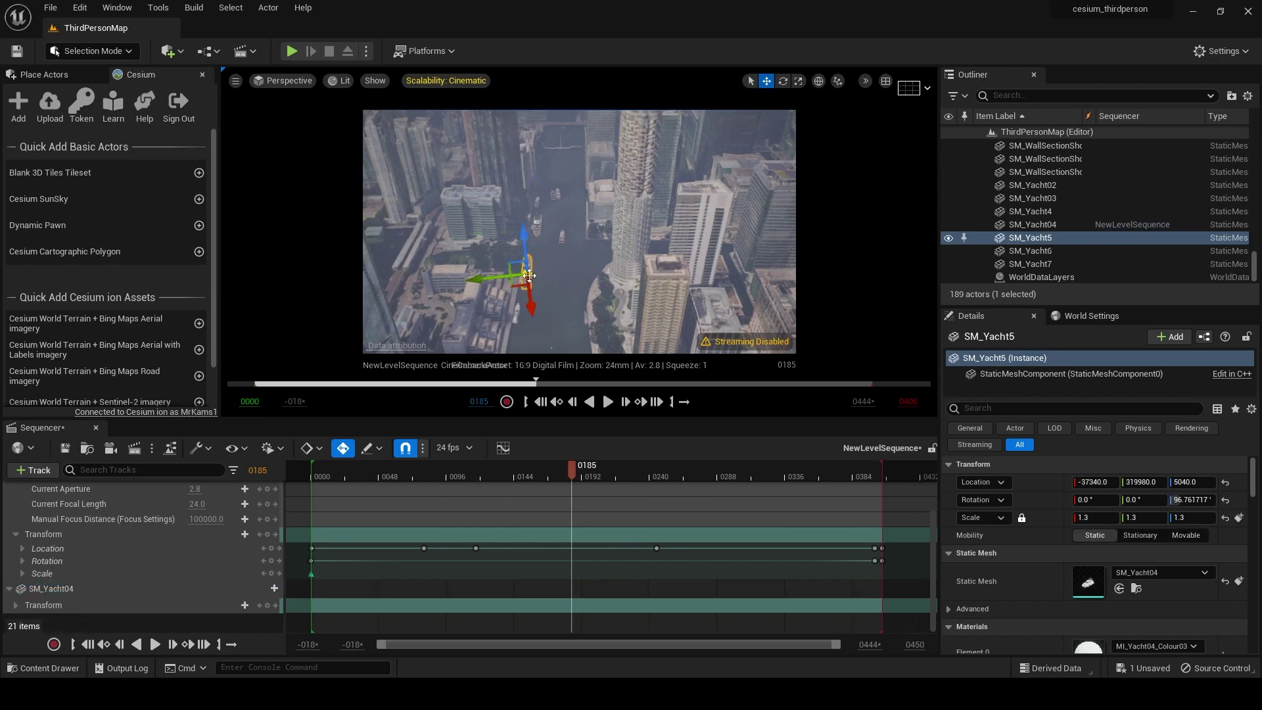
{"action": "left_click", "coordinate": [558, 195]}
{"action": "left_click", "coordinate": [558, 196]}
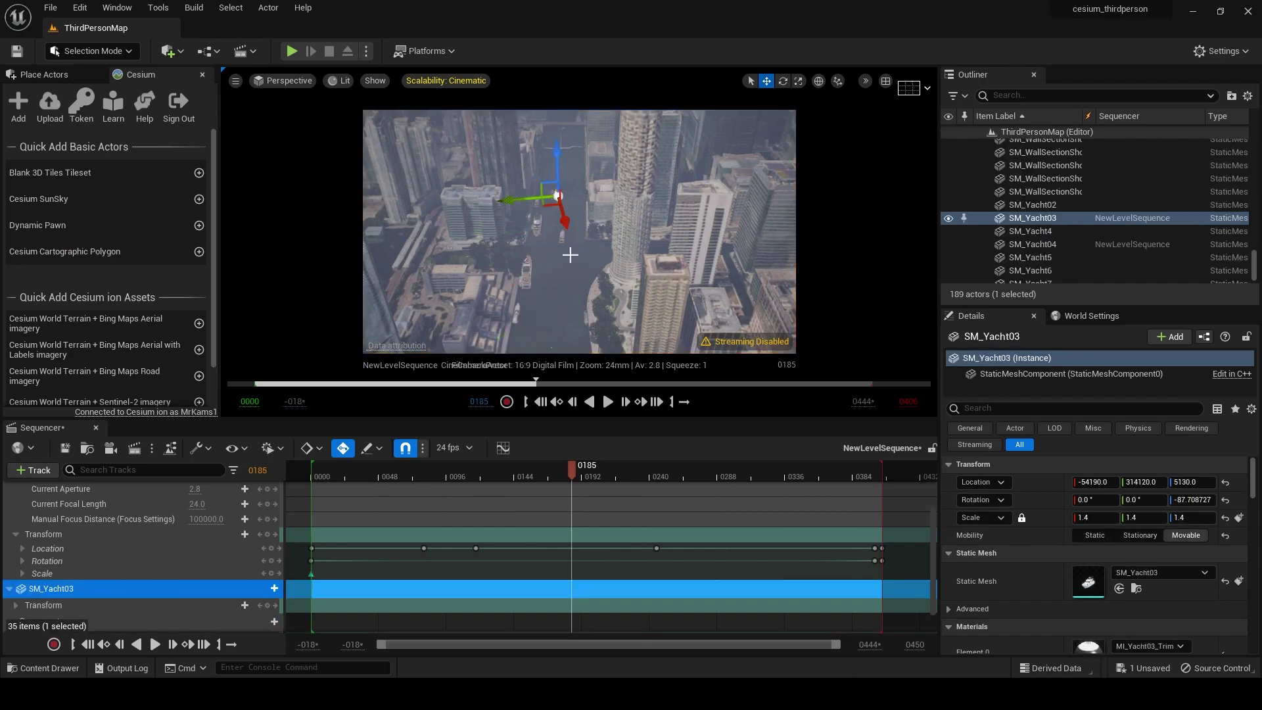
Step: Key SM_Yacht03's transform at frame 0 and again at frame 405 with the yacht moved to about X -91540, Y 311608
{"action": "left_click", "coordinate": [88, 645]}
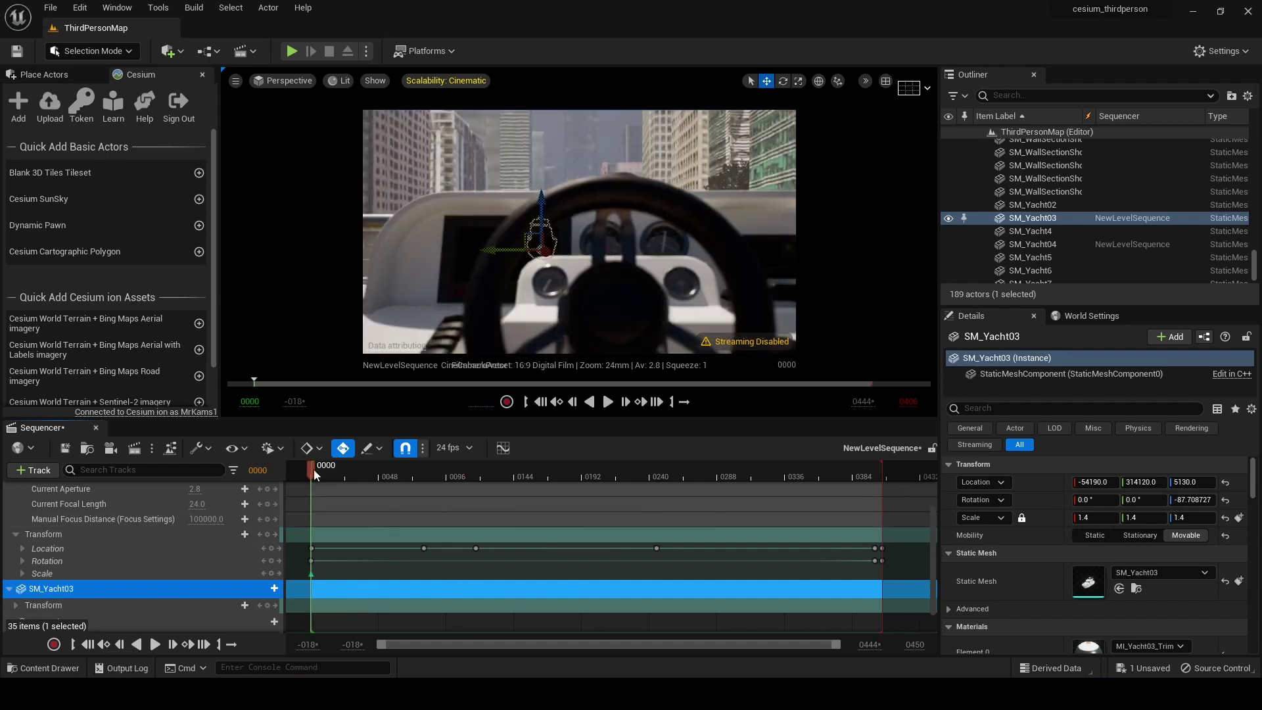
{"action": "left_click_drag", "start_coordinate": [310, 470], "coordinate": [483, 515]}
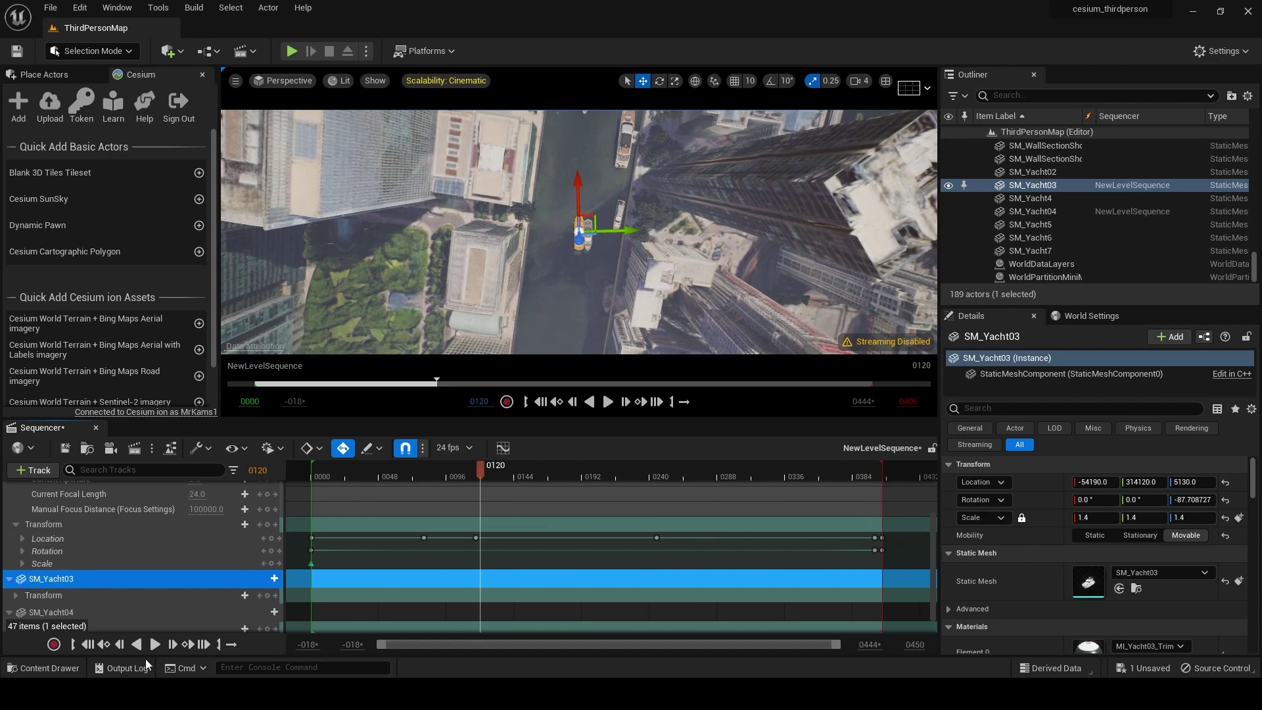
{"action": "left_click", "coordinate": [87, 645]}
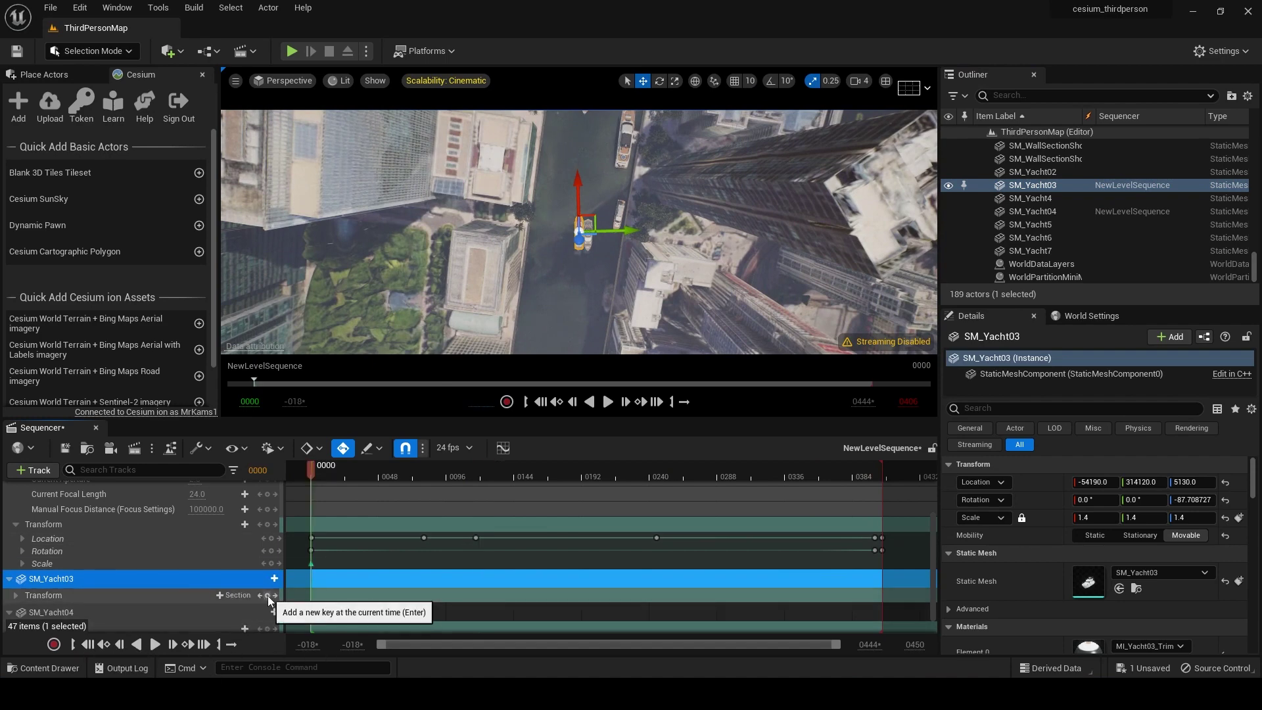
{"action": "left_click", "coordinate": [267, 594]}
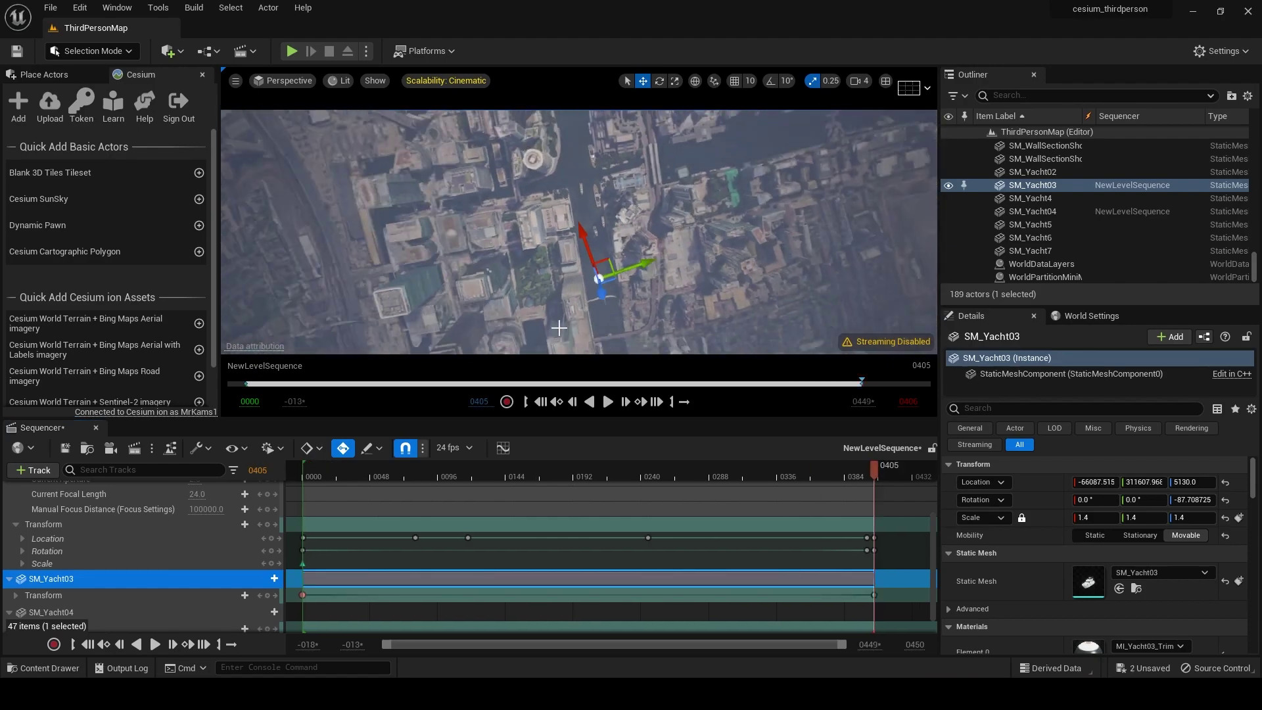
{"action": "right_click_drag", "start_coordinate": [558, 329], "coordinate": [595, 304]}
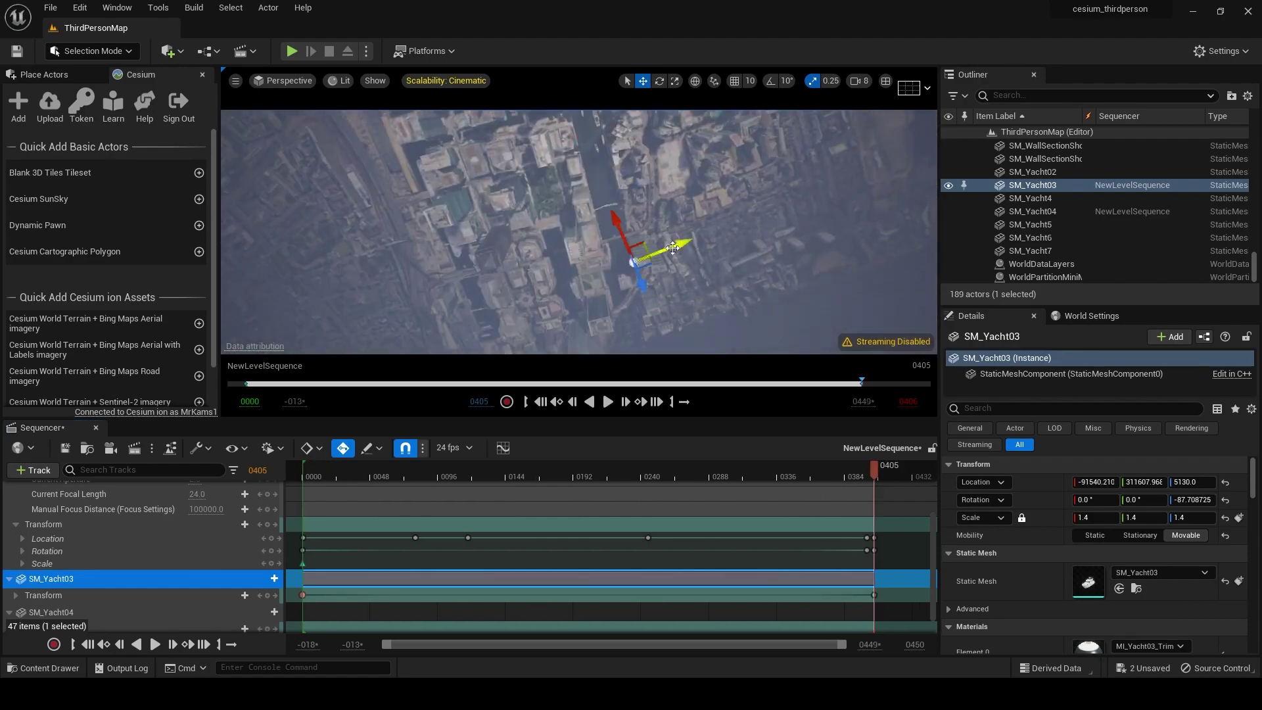
{"action": "left_click", "coordinate": [267, 594]}
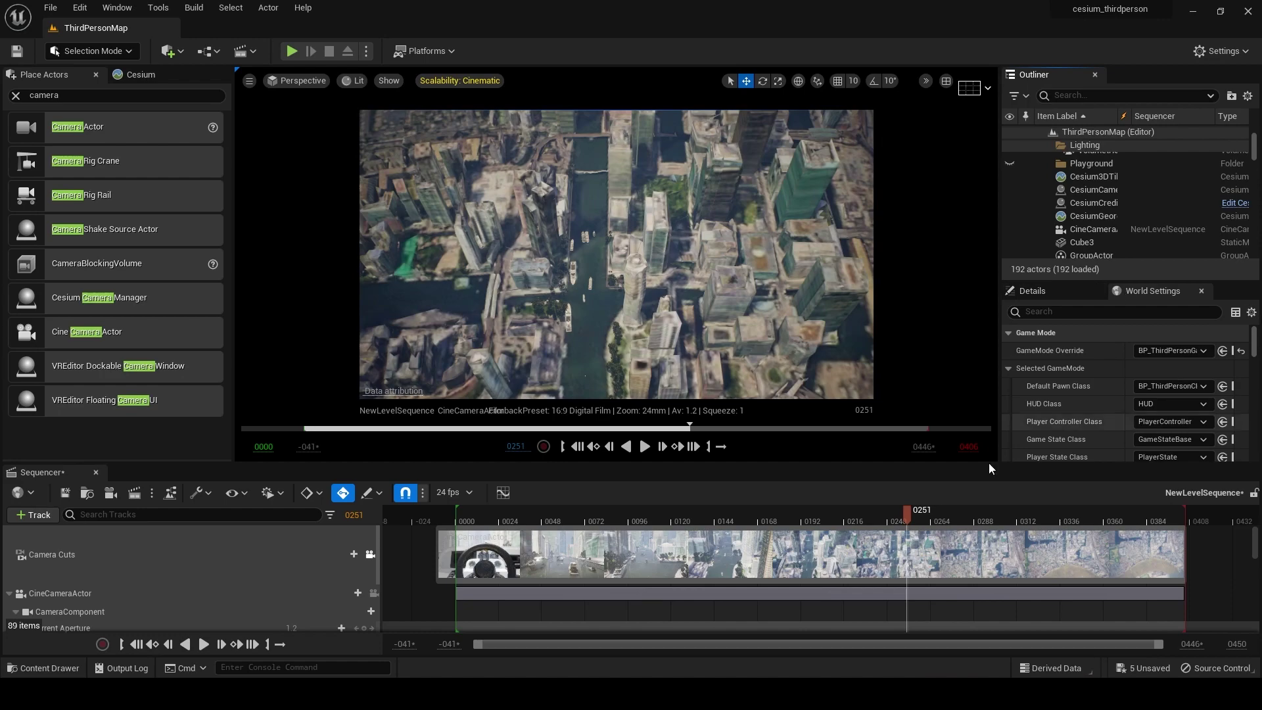
Step: Scrub the sequence to frame 107 and search the editor's plugins for "render q"
{"action": "left_click_drag", "start_coordinate": [908, 522], "coordinate": [648, 531]}
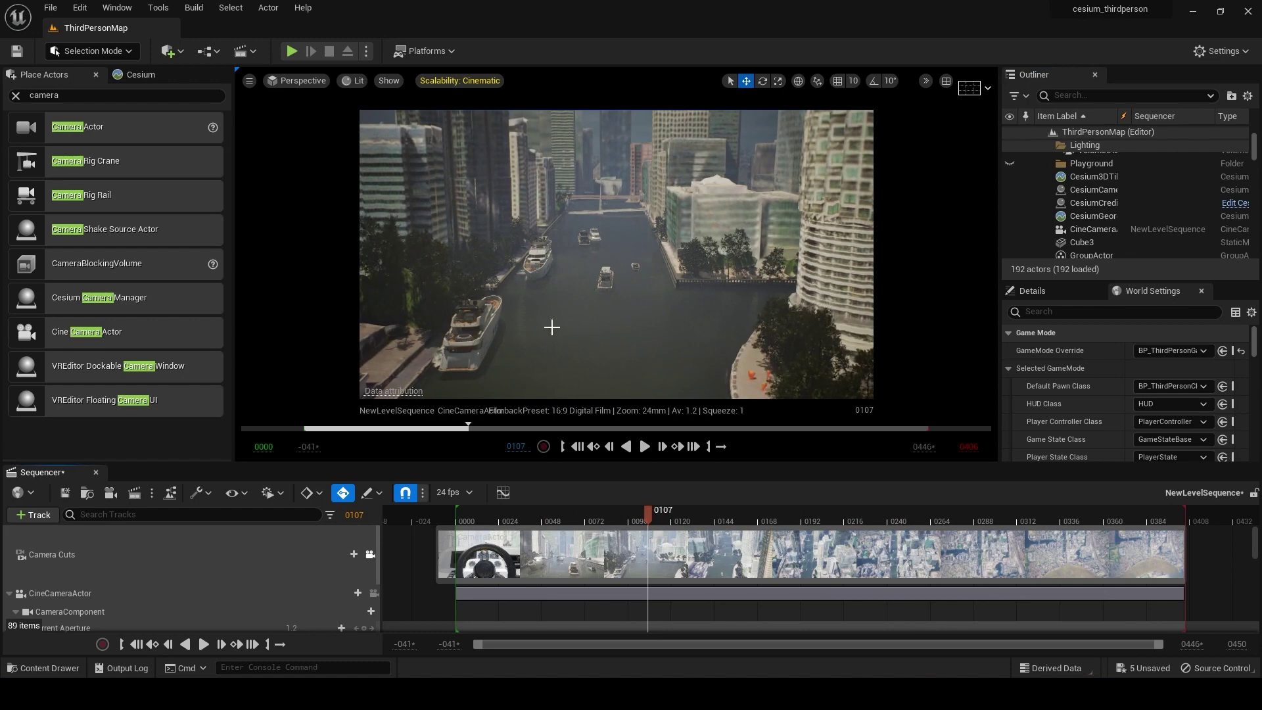
{"action": "left_click", "coordinate": [80, 8]}
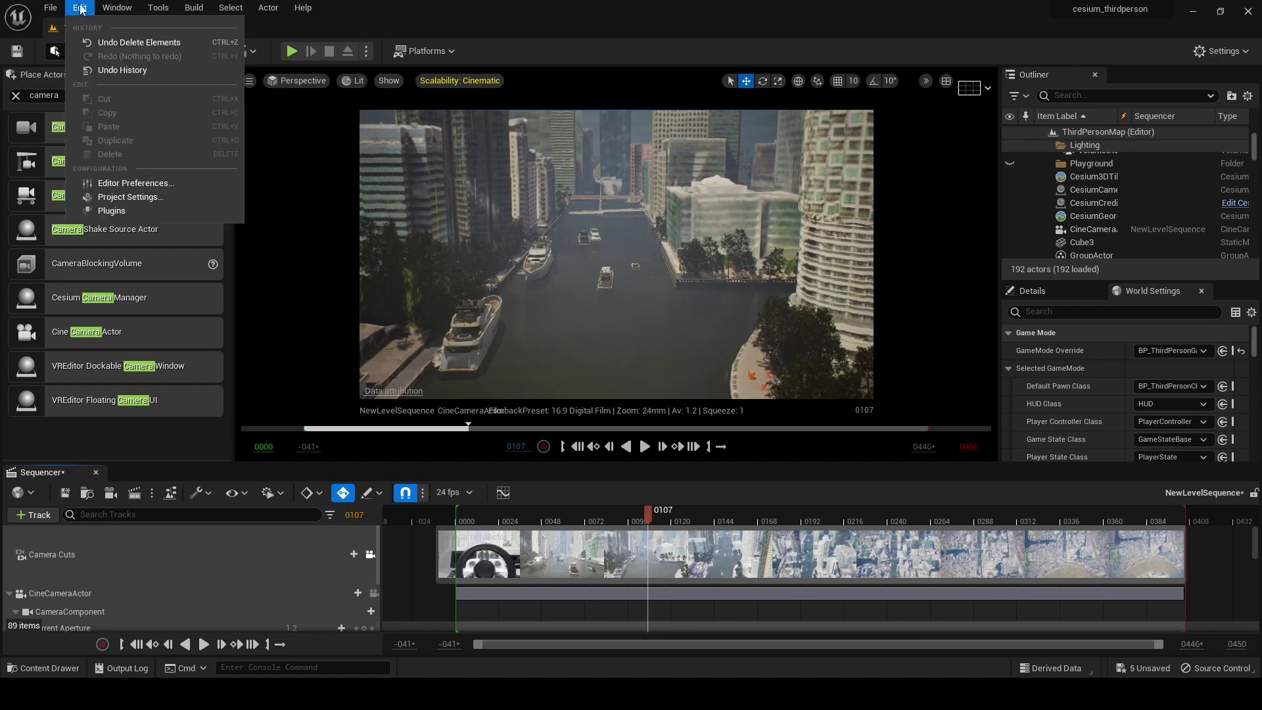
{"action": "left_click", "coordinate": [124, 210]}
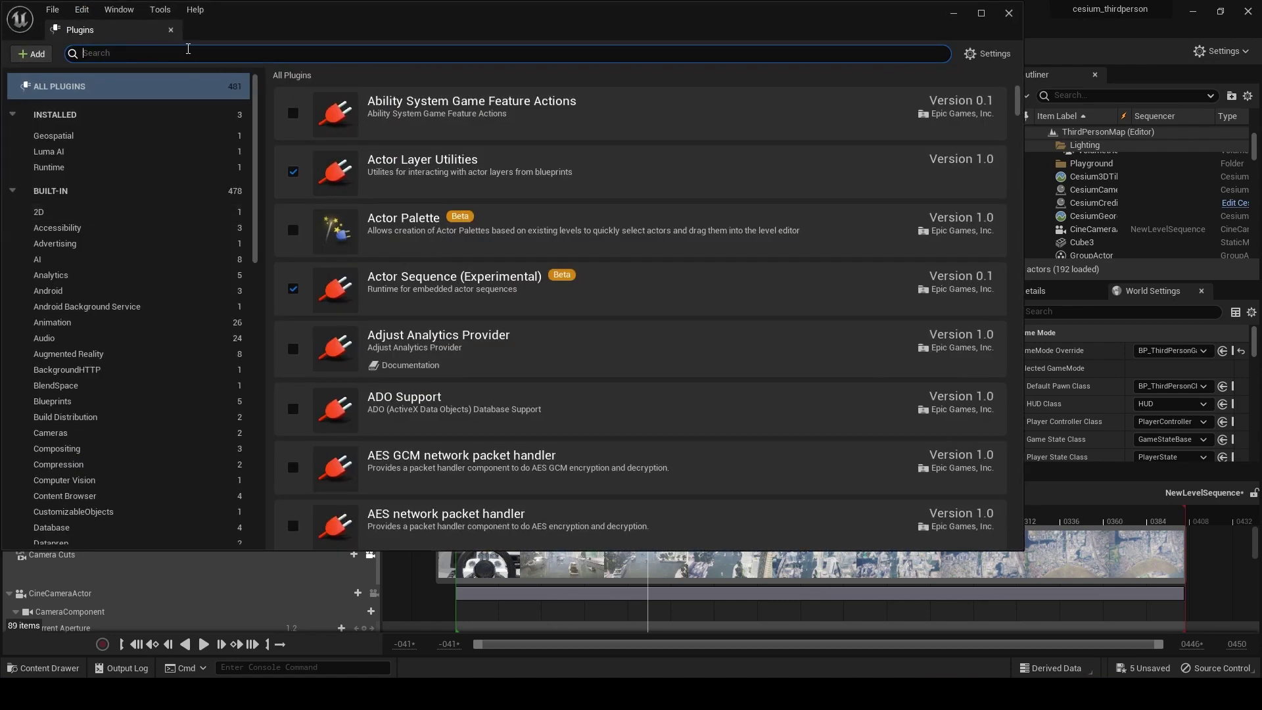
{"action": "type", "text": "render"}
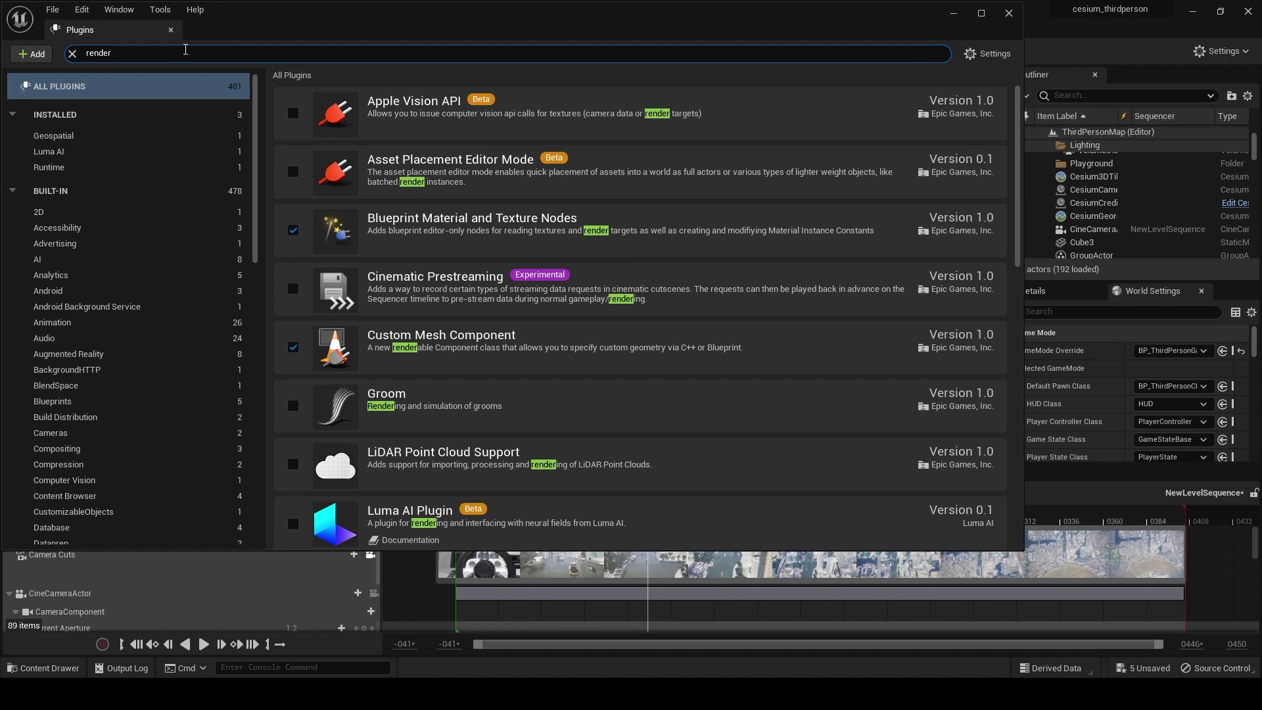
{"action": "type", "text": " q"}
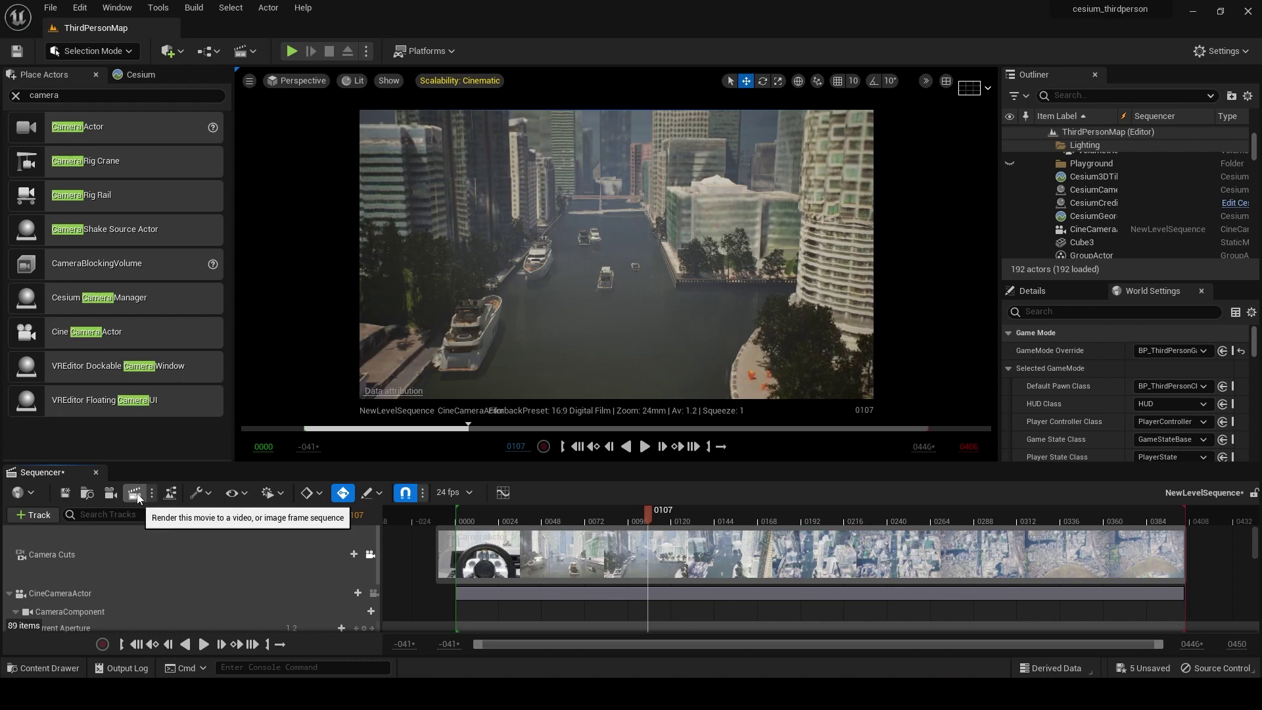
Step: Open the sequence's Movie Render Queue job settings and replace the .jpg export with a .png Sequence [8bit] export
{"action": "left_click", "coordinate": [136, 494]}
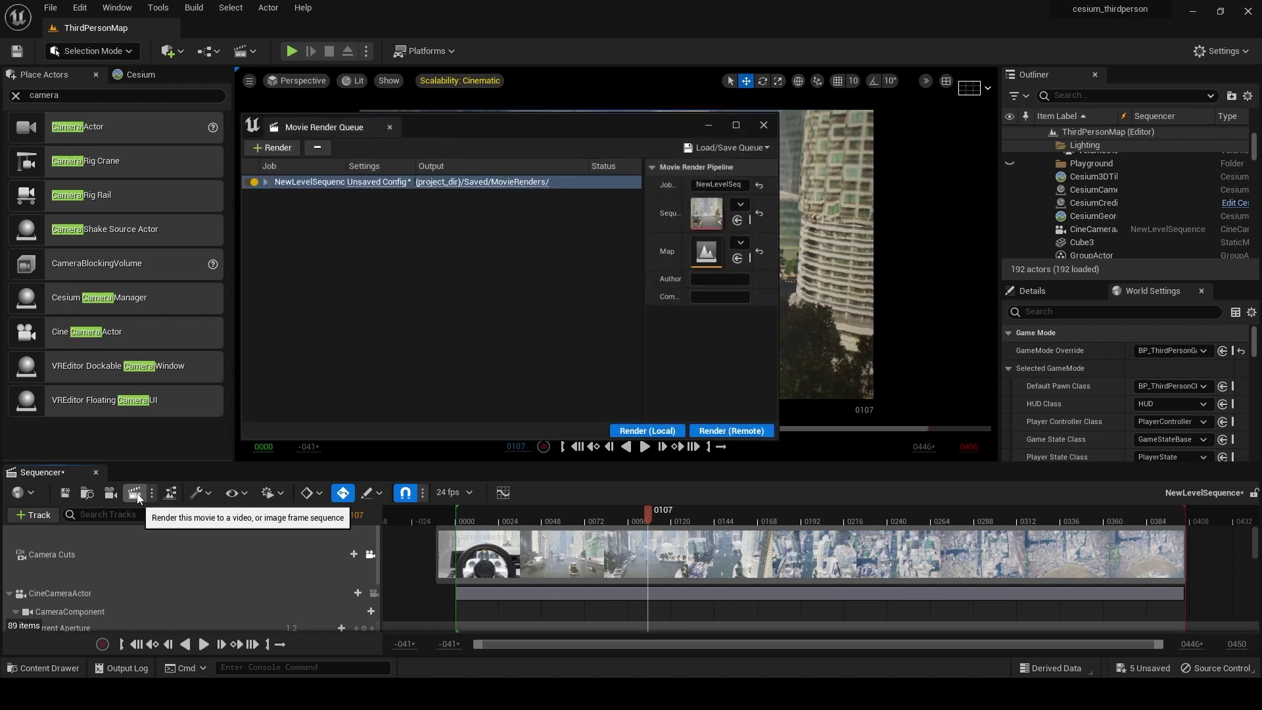
{"action": "left_click", "coordinate": [368, 183]}
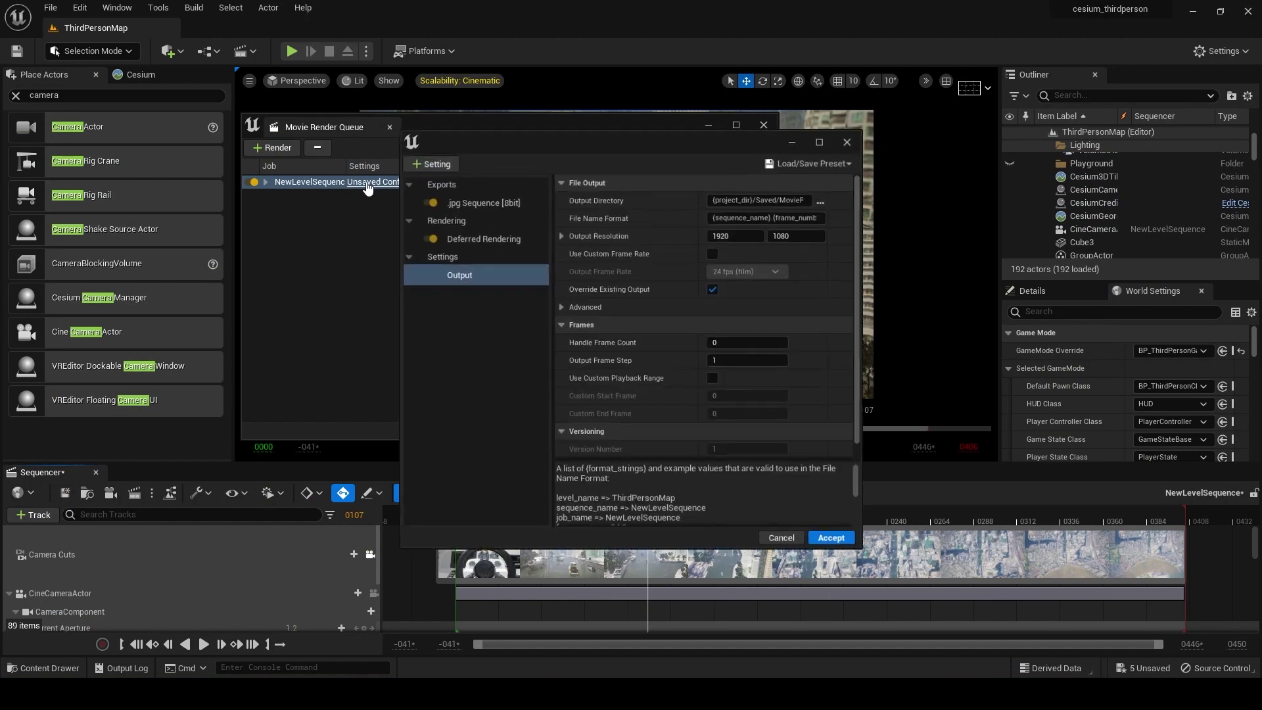
{"action": "left_click", "coordinate": [461, 202]}
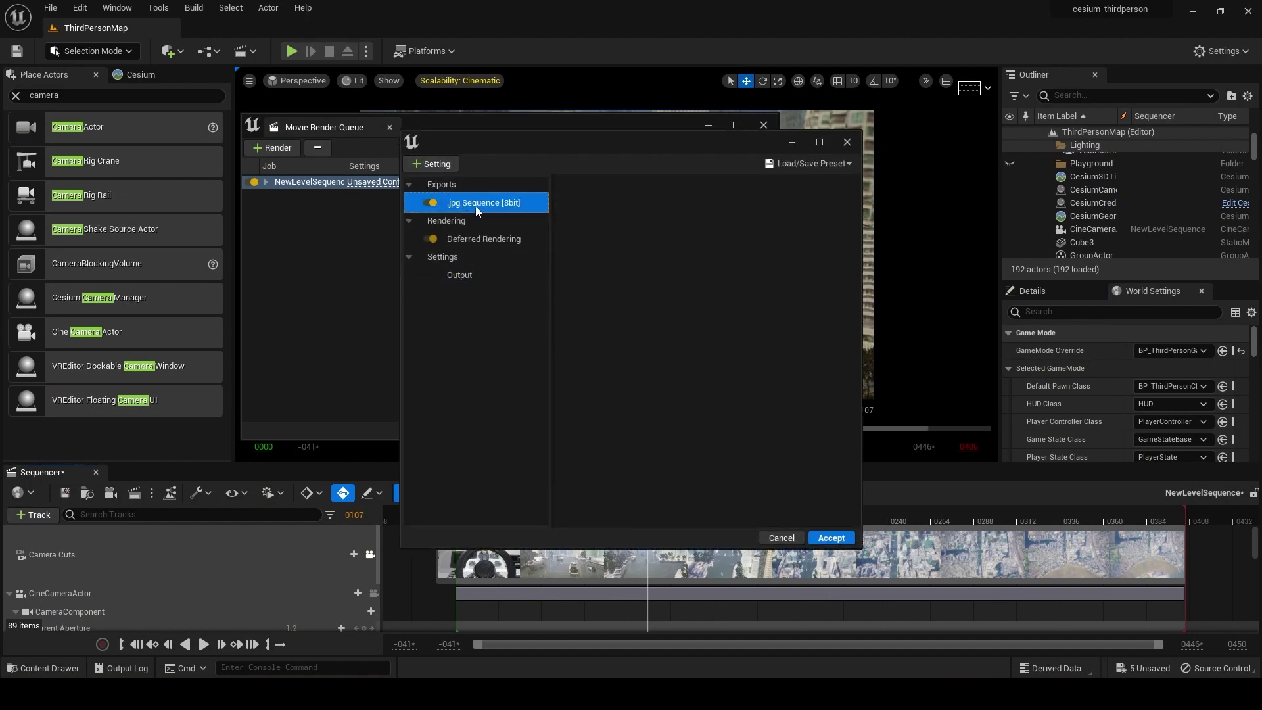
{"action": "left_click", "coordinate": [450, 165]}
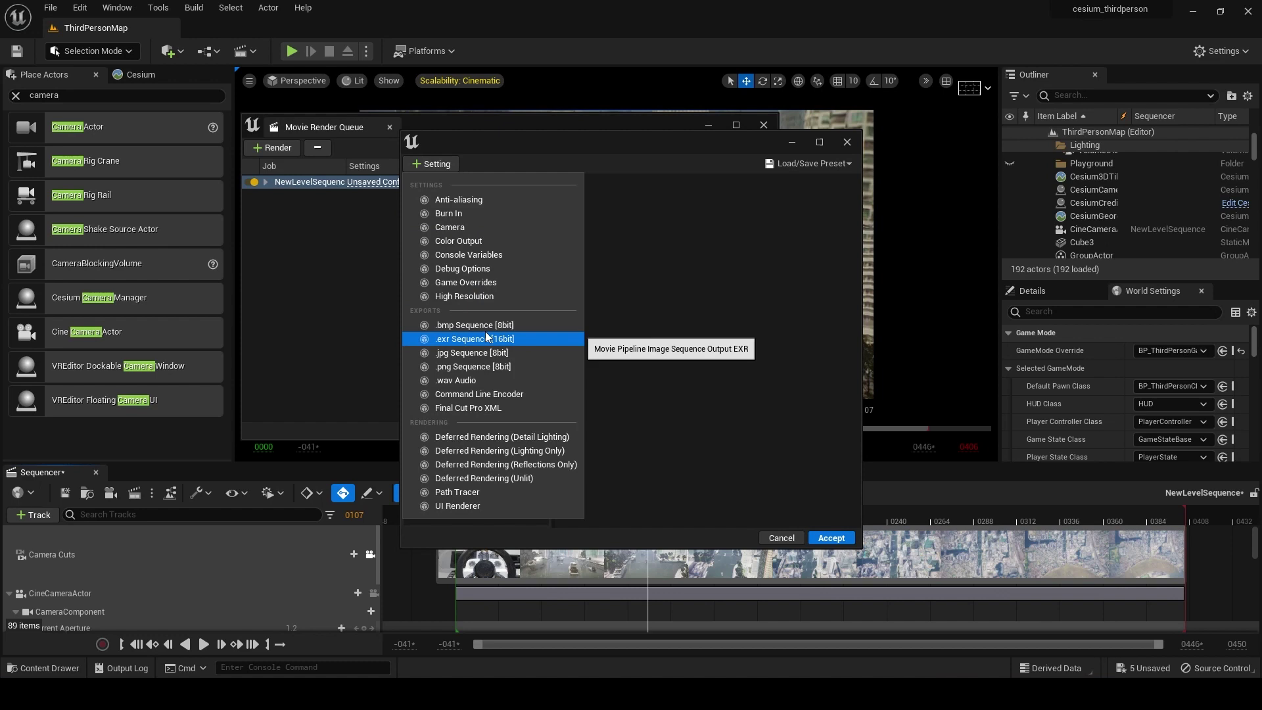
{"action": "left_click", "coordinate": [473, 366]}
Step: Add an Anti-aliasing setting to the render job with Override Anti Aliasing enabled and a temporal sample count of 8
{"action": "left_click", "coordinate": [439, 165]}
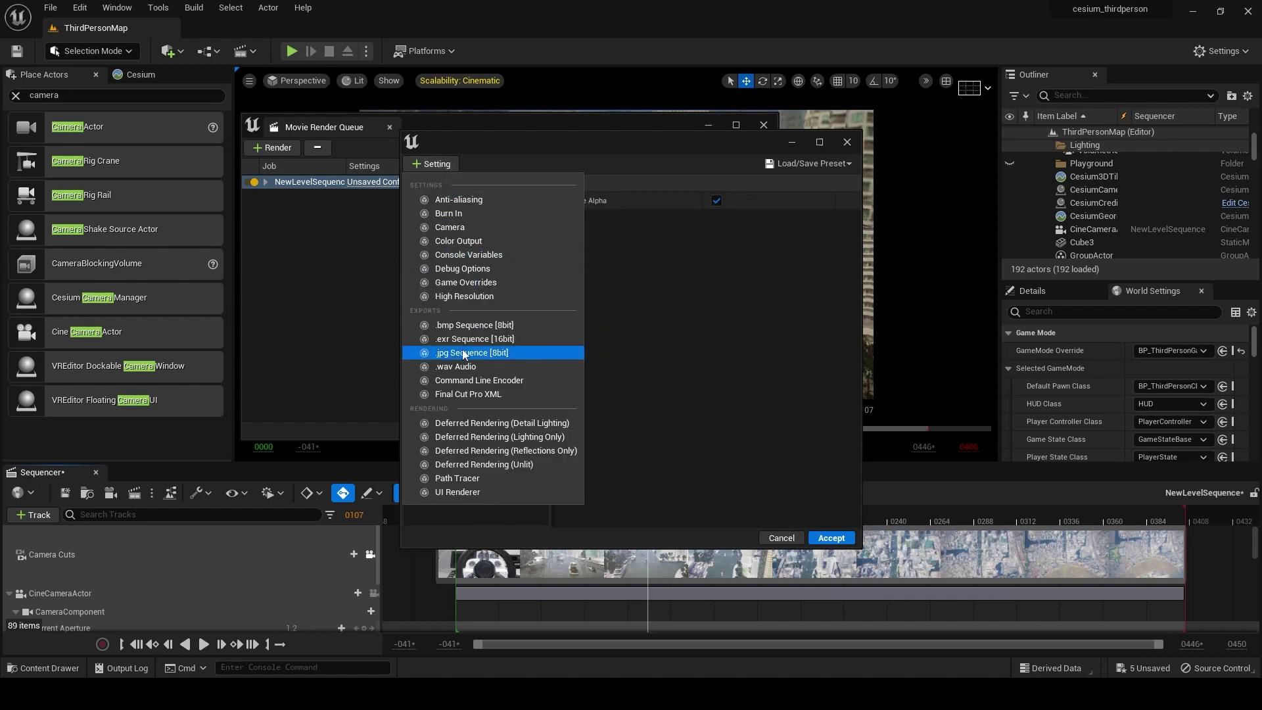
{"action": "left_click", "coordinate": [466, 204]}
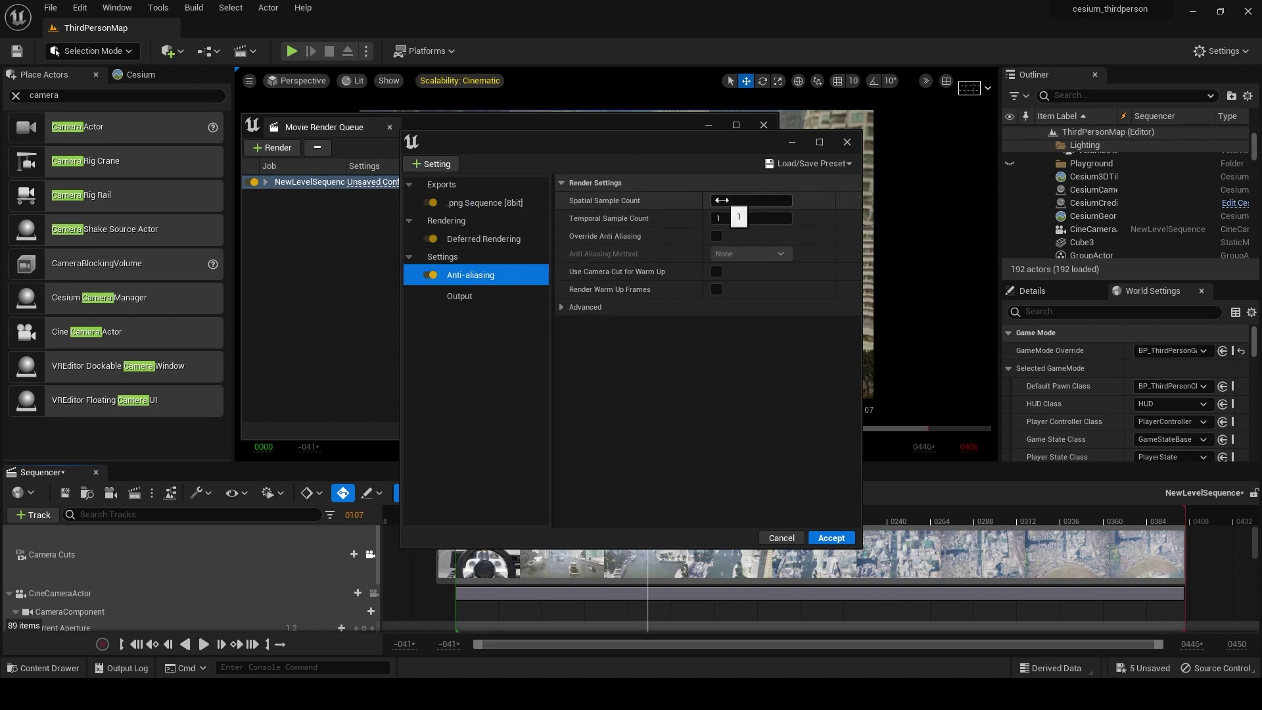
{"action": "left_click", "coordinate": [717, 219]}
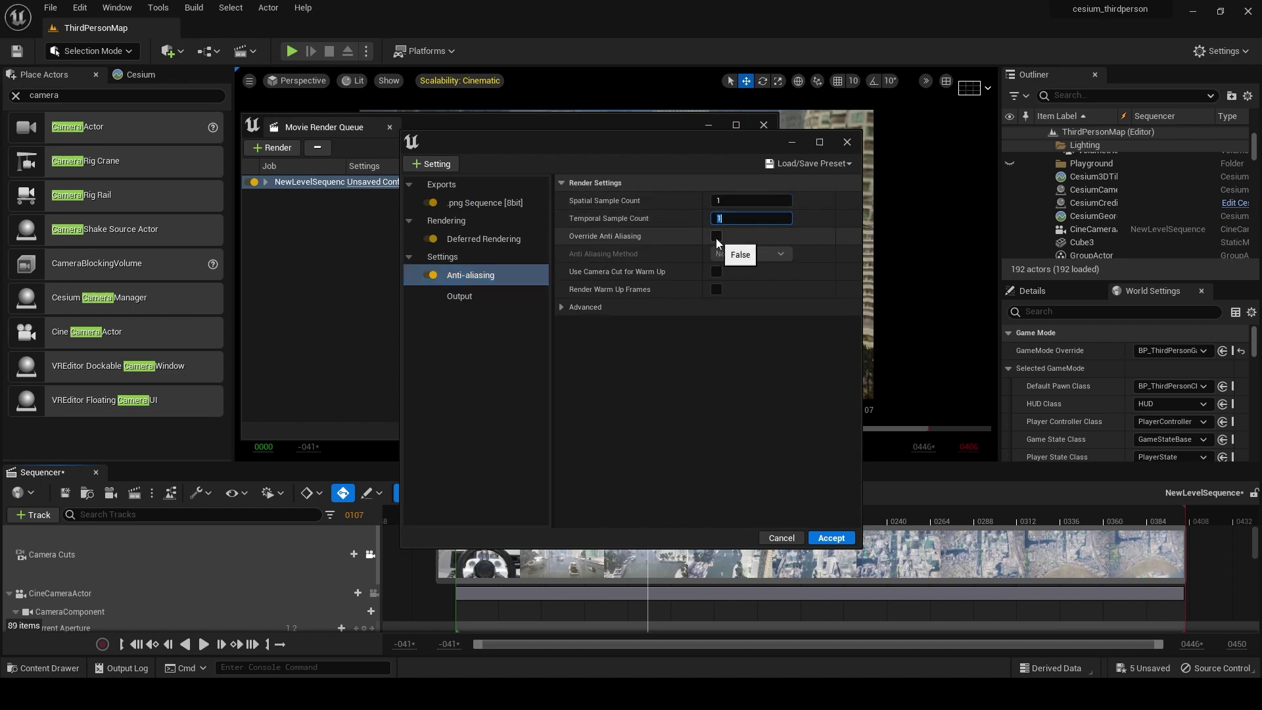
{"action": "left_click", "coordinate": [716, 236]}
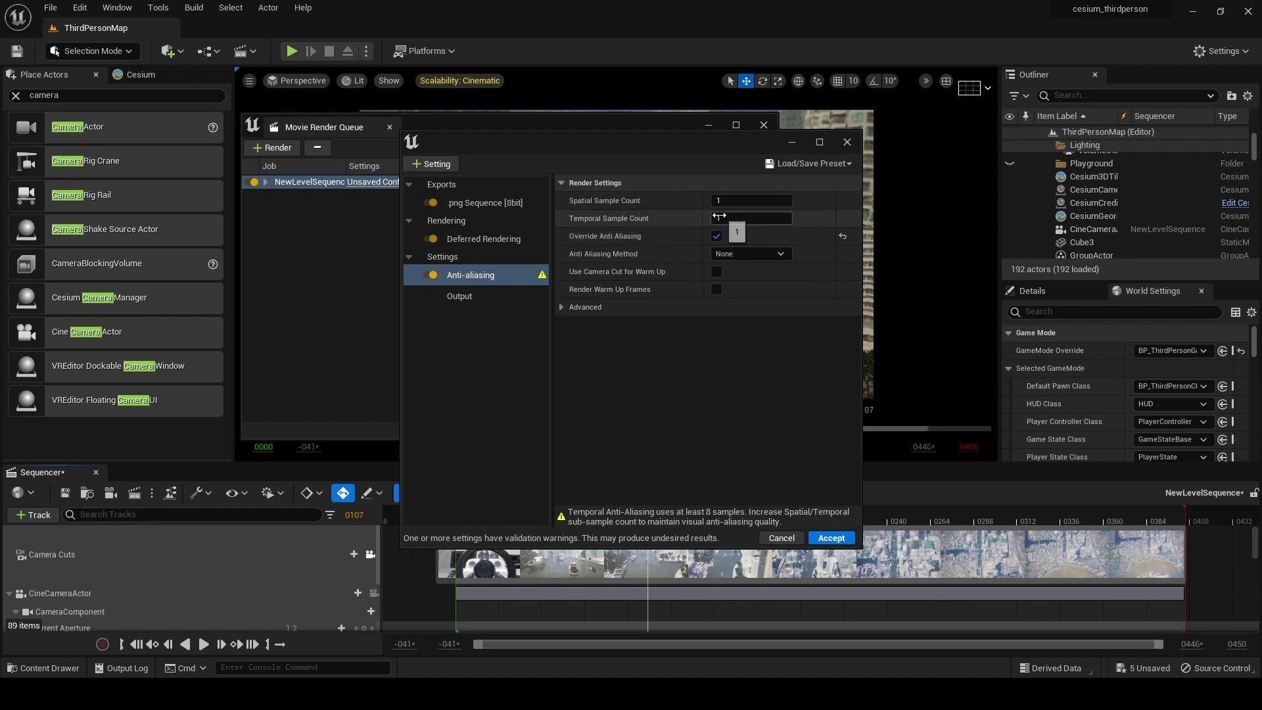
{"action": "type", "text": "8"}
{"action": "key", "text": "shift+Tab"}
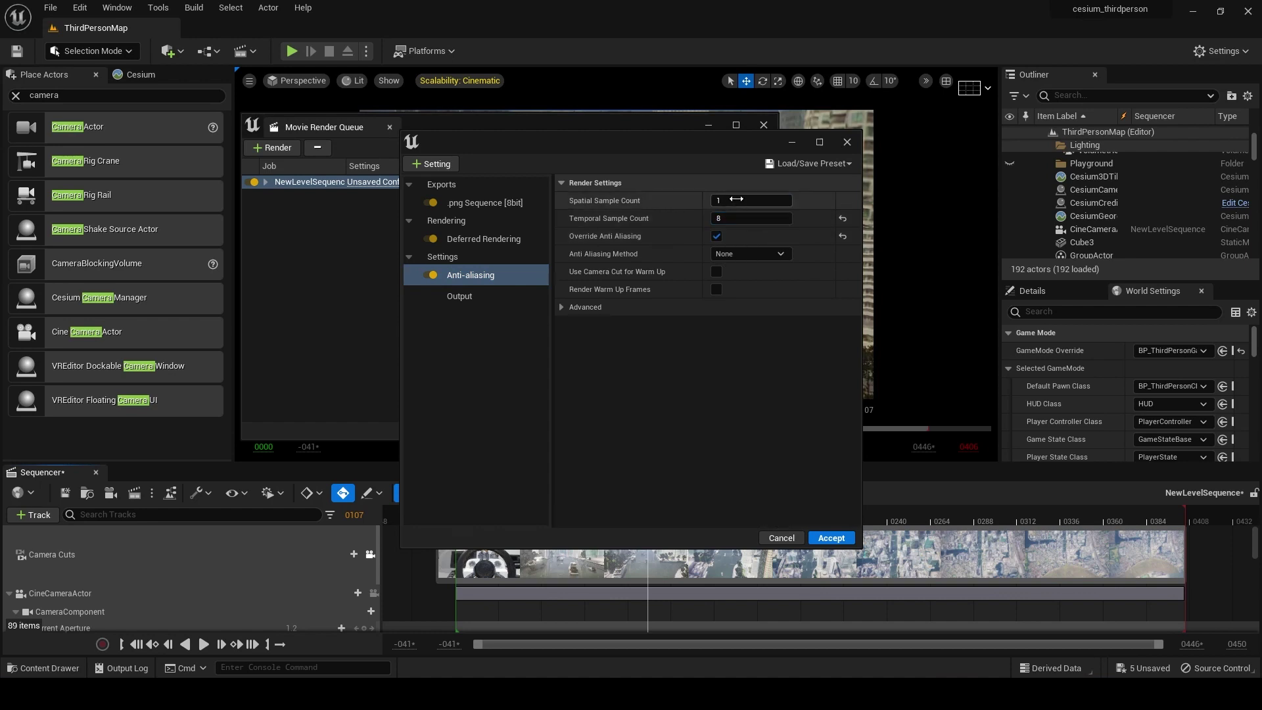
Step: Set the render output resolution's width to 3840 and accept the job settings
{"action": "left_click", "coordinate": [463, 296]}
{"action": "left_click", "coordinate": [730, 236]}
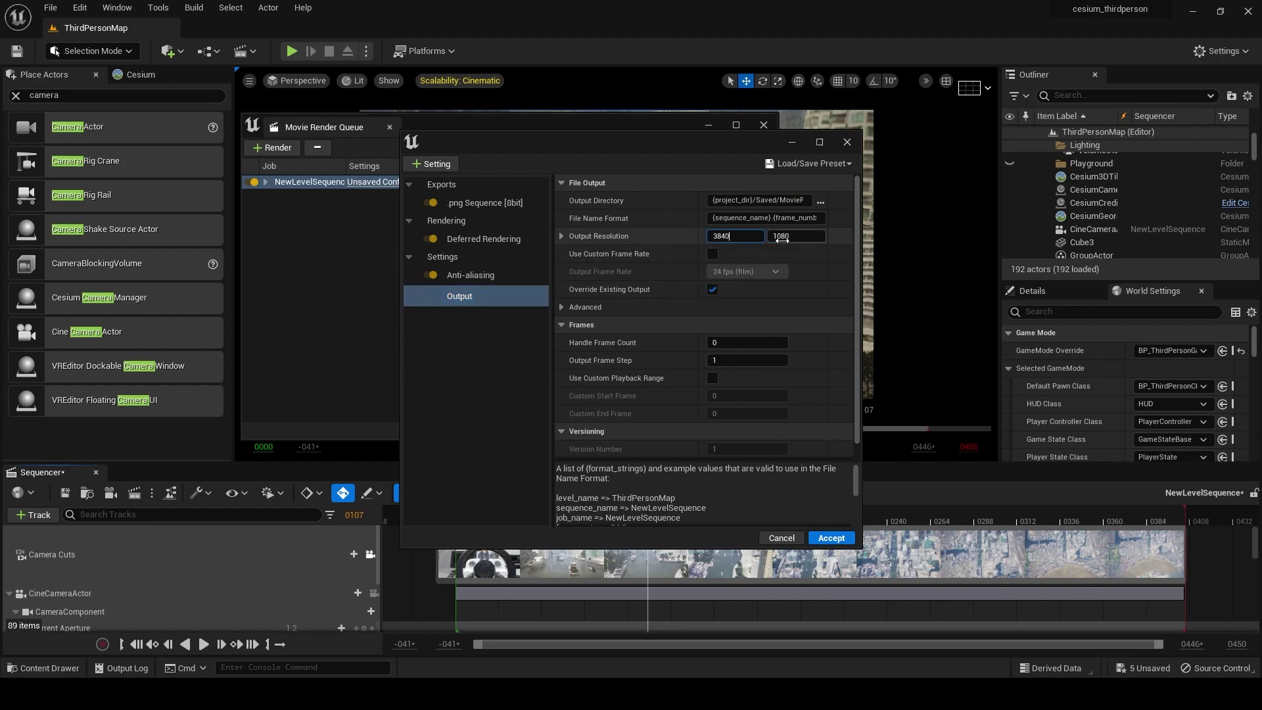
{"action": "type", "text": "3840"}
{"action": "key", "text": "Tab"}
{"action": "left_click", "coordinate": [844, 556]}
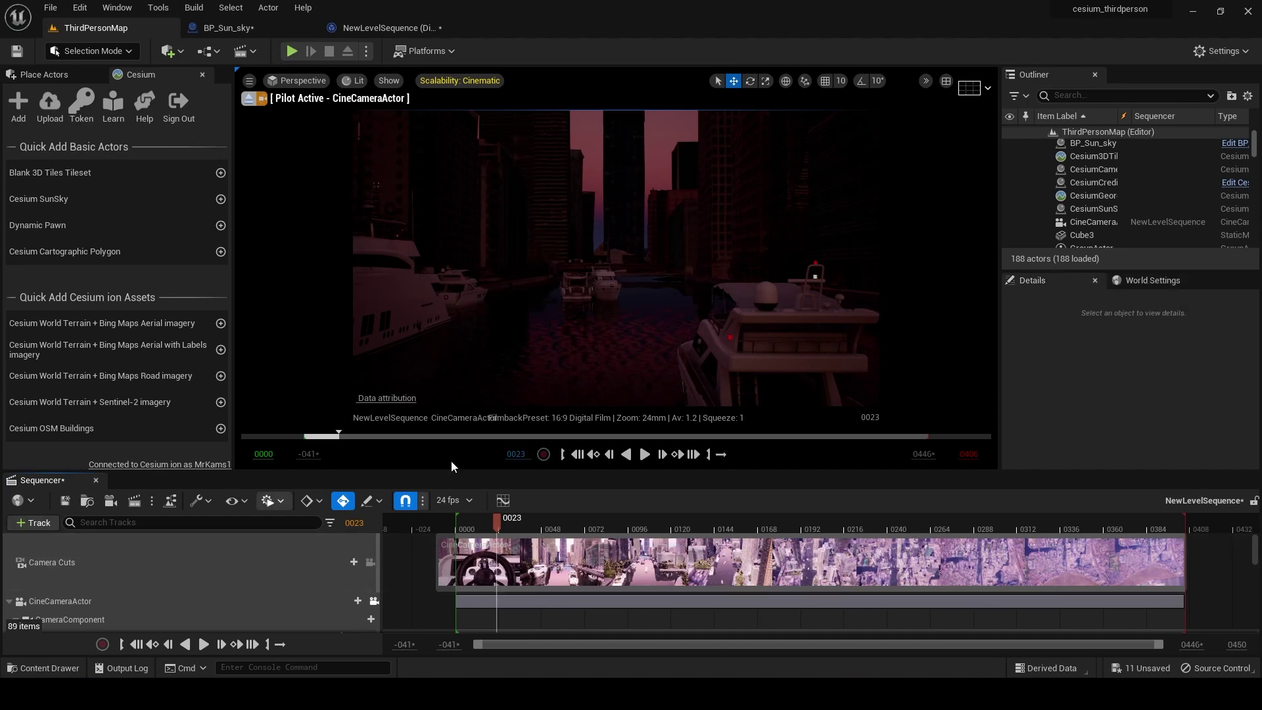
Step: Select the CesiumSunSky actor and add it to the level sequence as an actor track
{"action": "left_click", "coordinate": [1088, 155]}
{"action": "left_click", "coordinate": [1089, 169]}
{"action": "left_click", "coordinate": [1089, 144]}
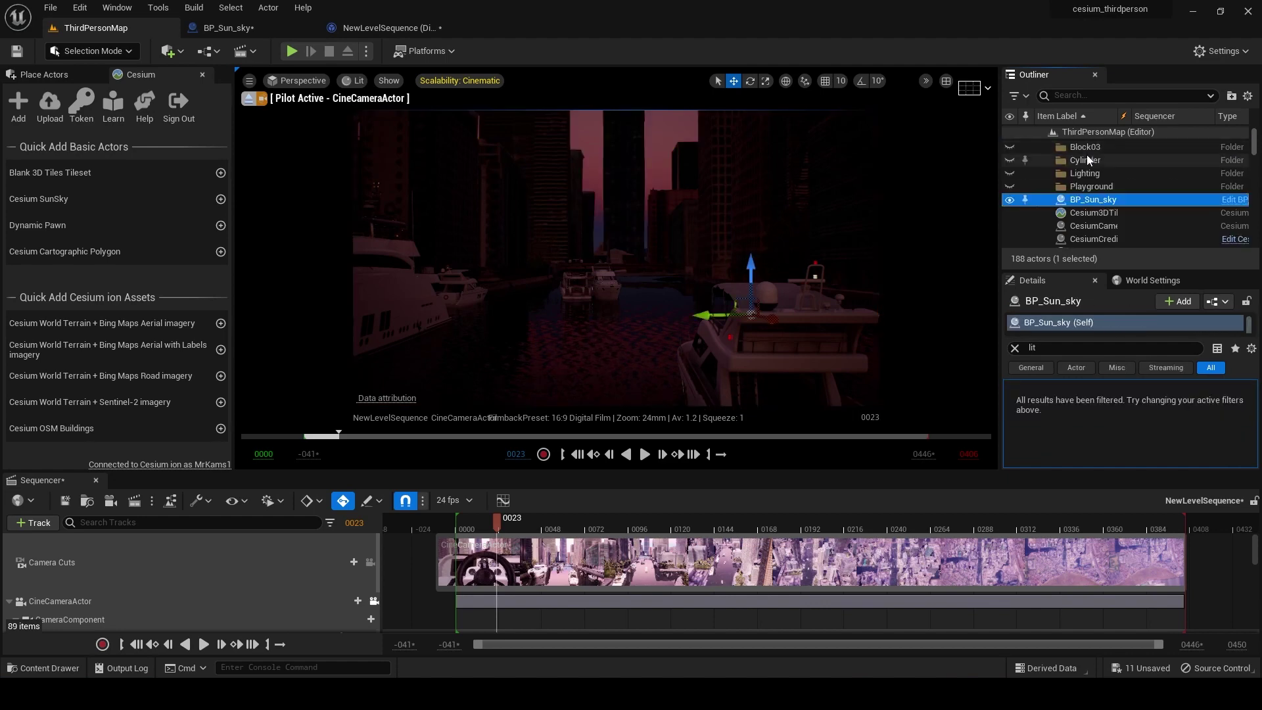
{"action": "left_click", "coordinate": [1092, 212]}
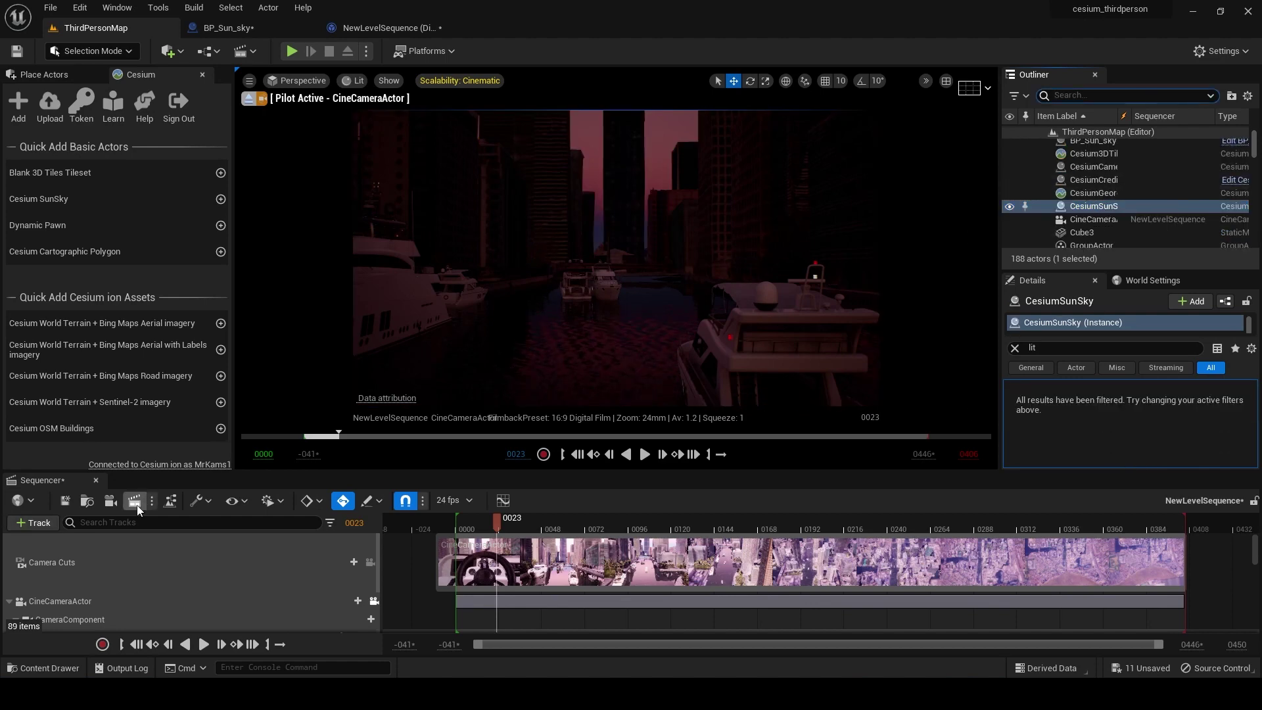
{"action": "left_click", "coordinate": [34, 523]}
{"action": "mouse_move", "coordinate": [174, 306]}
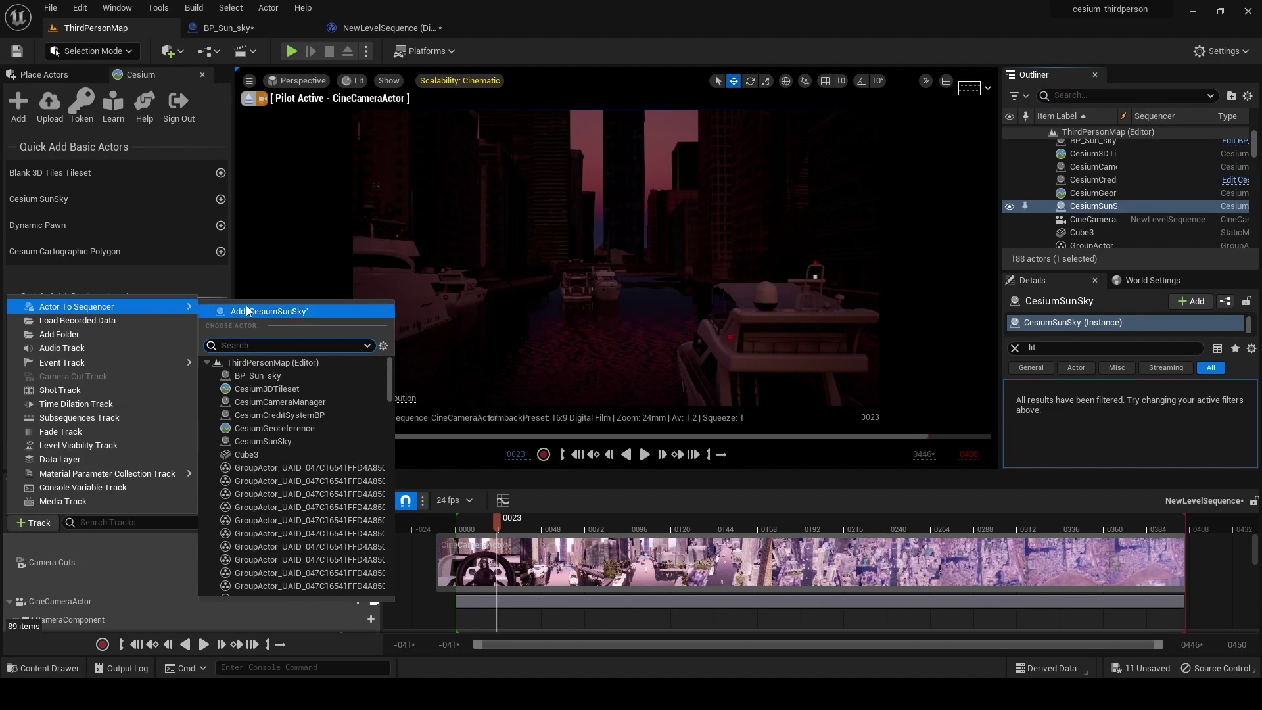
{"action": "left_click", "coordinate": [277, 312]}
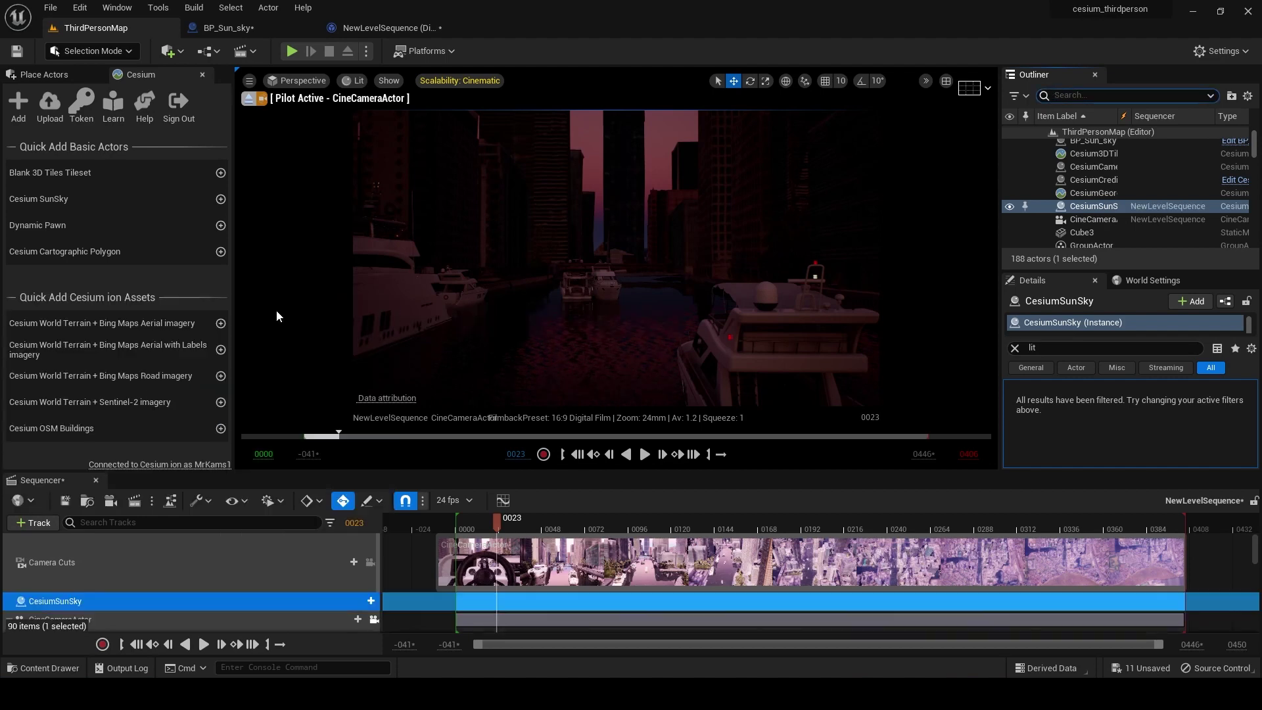
Step: Add CesiumSunSky's DirectionalLight component to the sequence and give it a Transform track
{"action": "left_click", "coordinate": [364, 602]}
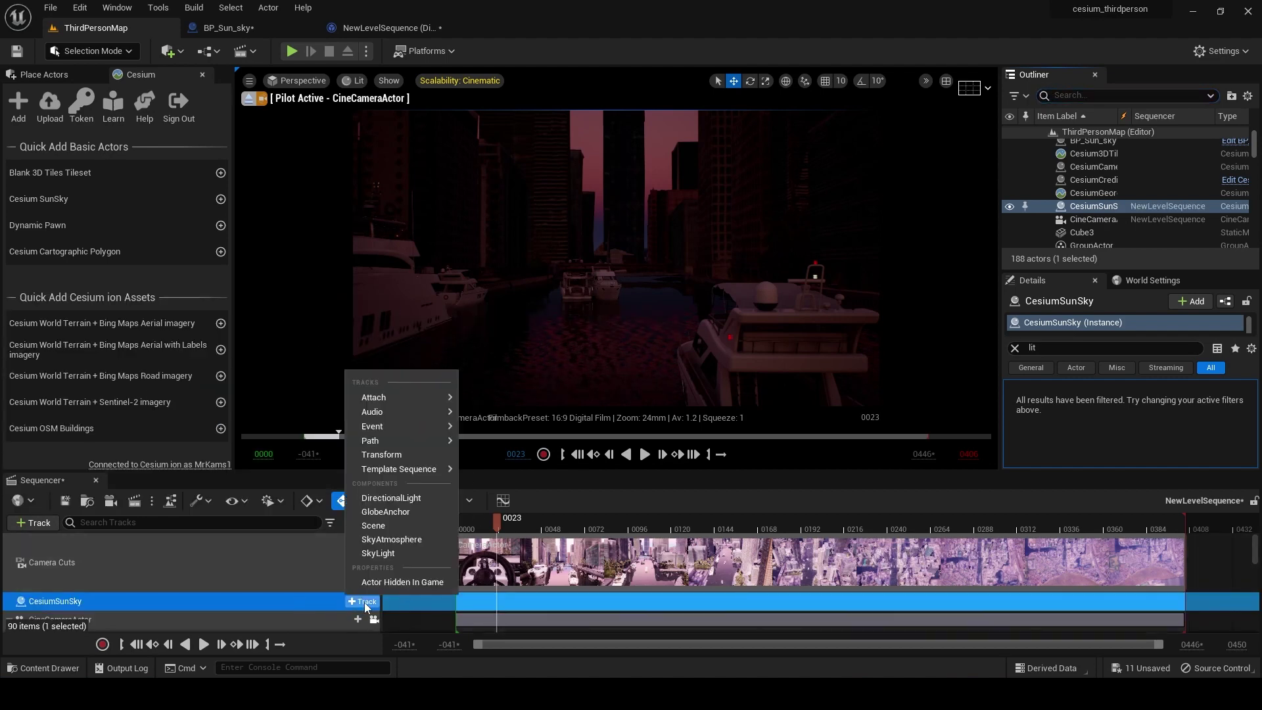
{"action": "left_click", "coordinate": [393, 498]}
{"action": "scroll", "coordinate": [312, 604], "scroll_direction": "down", "scroll_amount": 2}
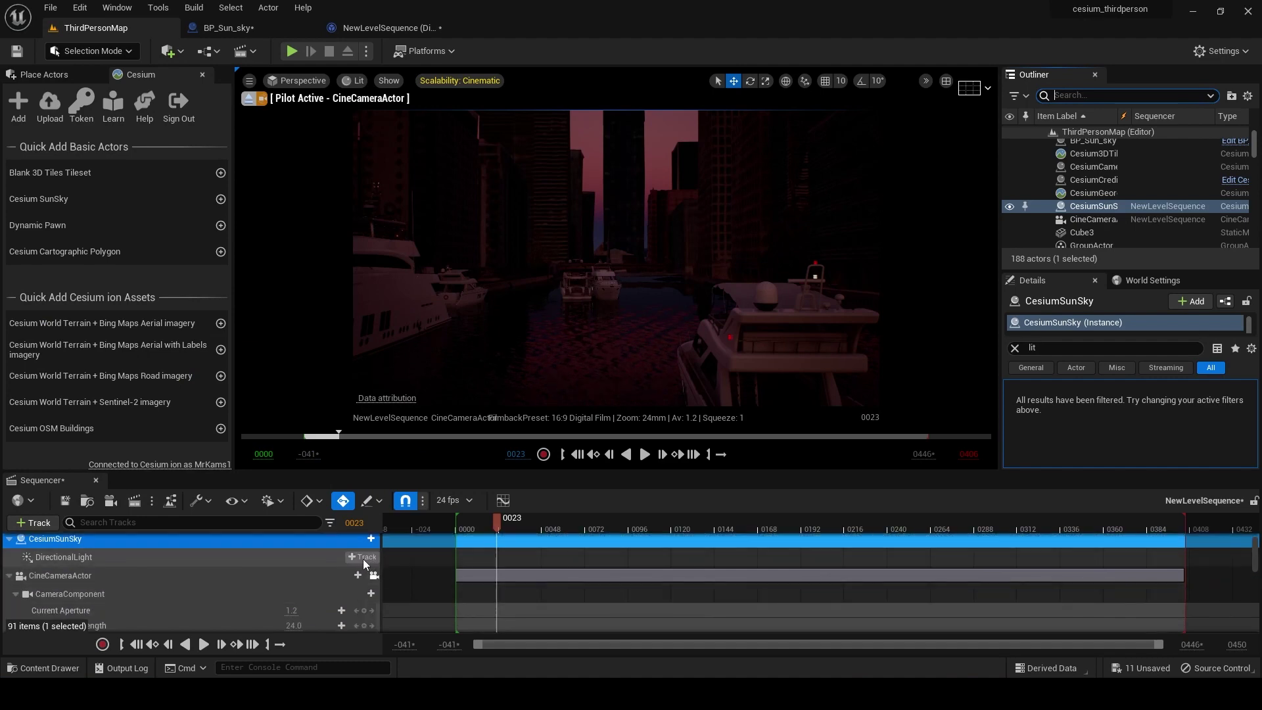
{"action": "left_click", "coordinate": [364, 557]}
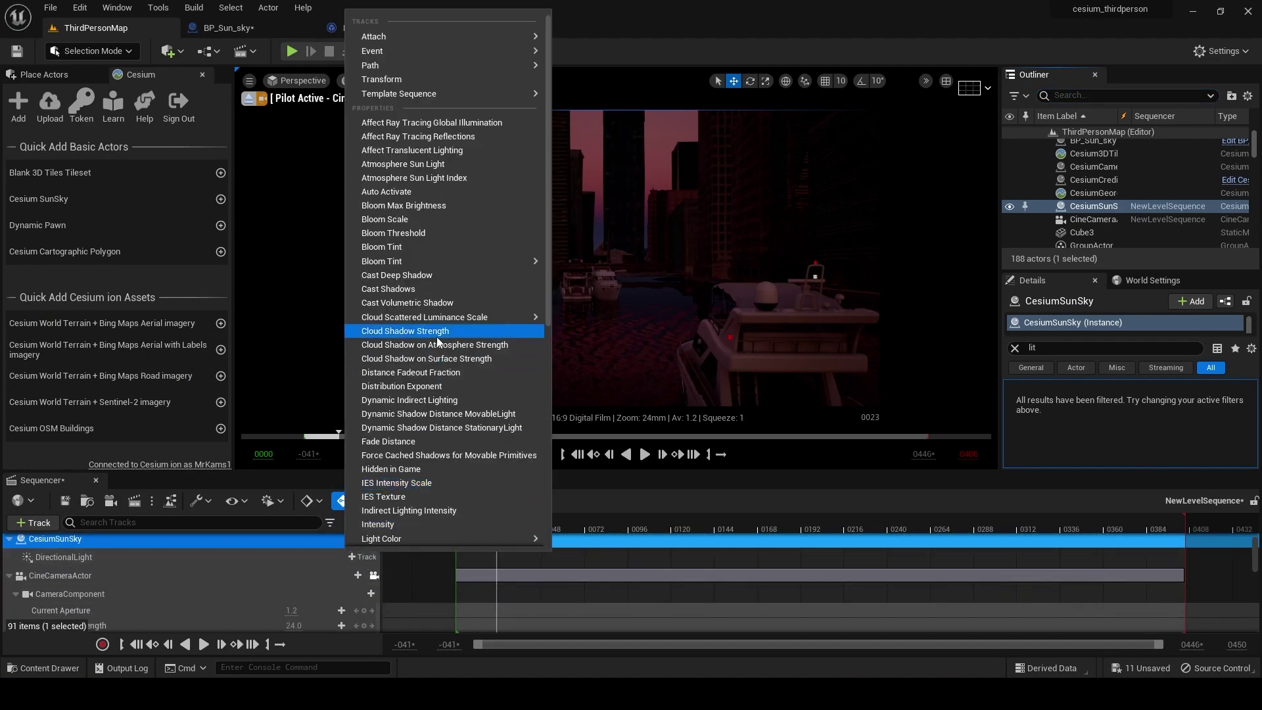
{"action": "left_click", "coordinate": [425, 79]}
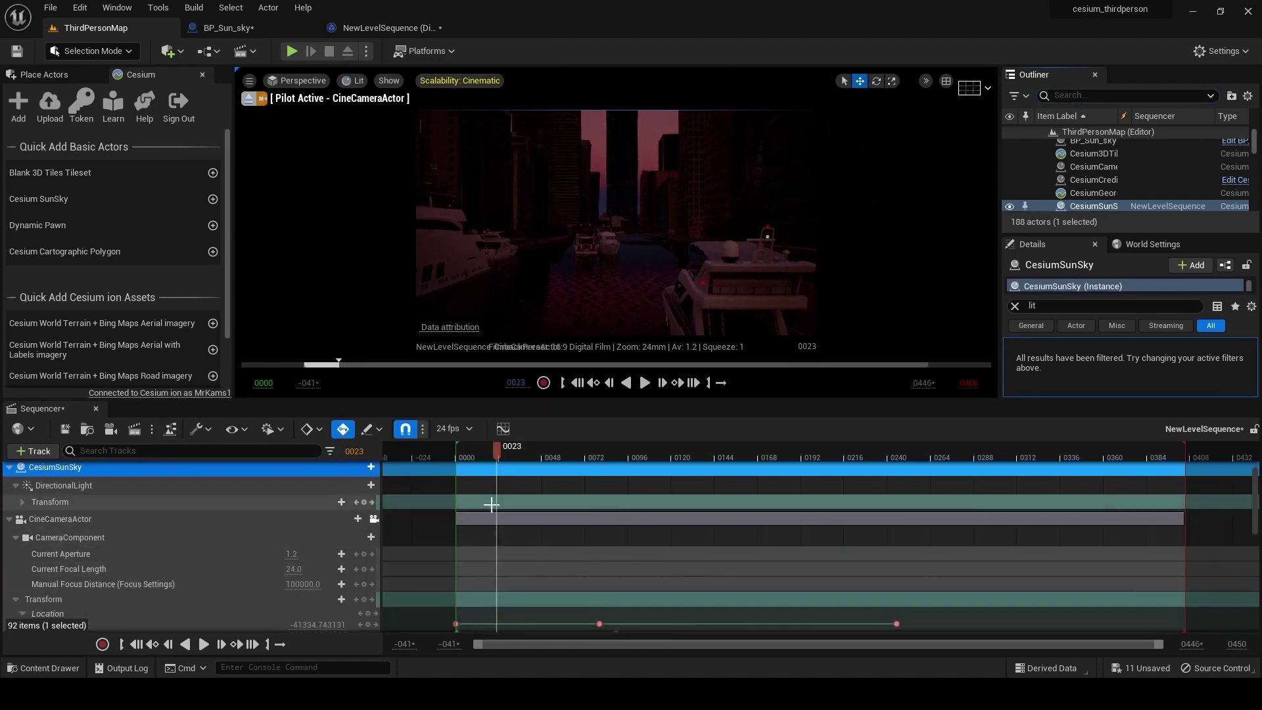
Step: Set the DirectionalLight's rotation pitch to 0 at frame 0 and key it
{"action": "left_click", "coordinate": [22, 502]}
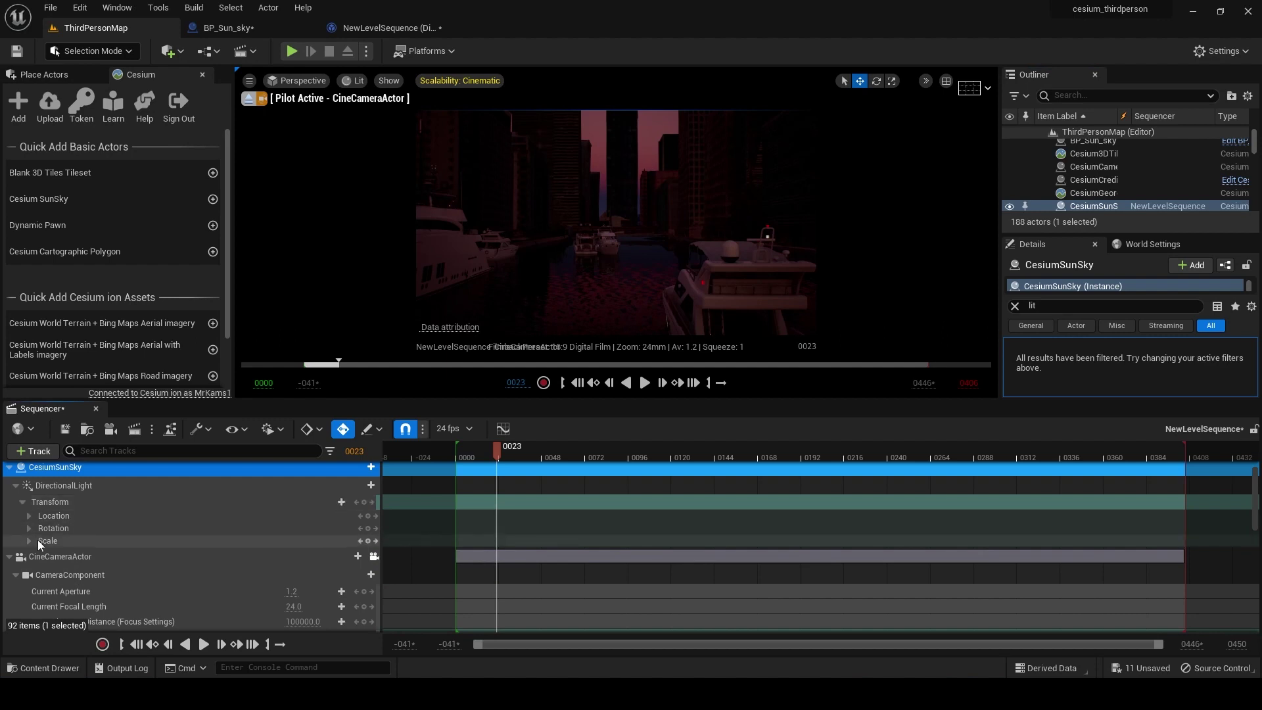
{"action": "left_click", "coordinate": [29, 529]}
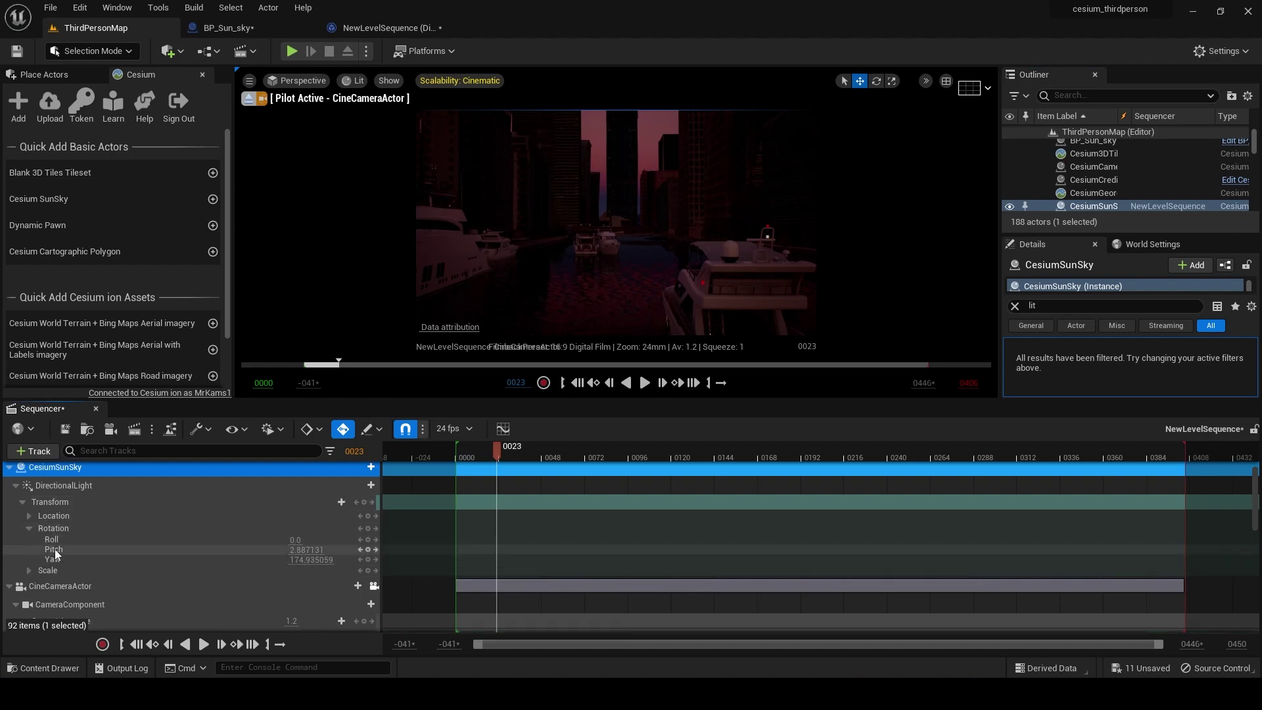
{"action": "left_click", "coordinate": [136, 644]}
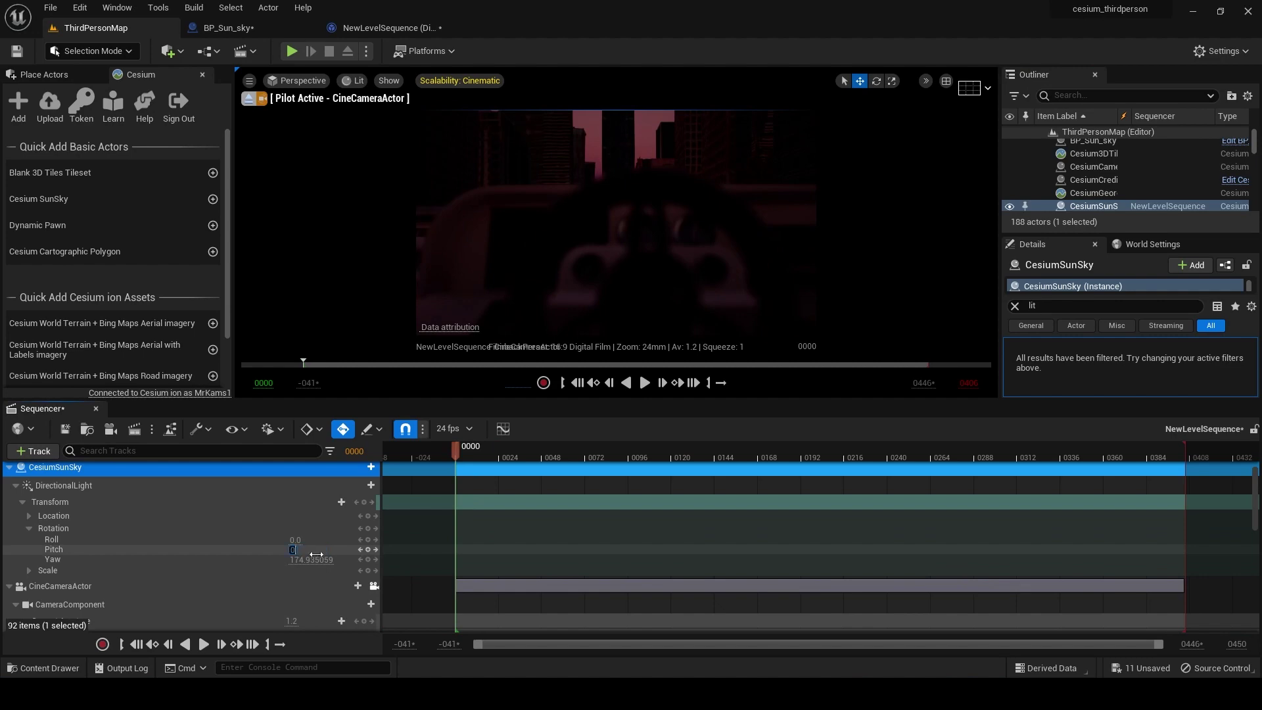
{"action": "key", "text": "Return"}
{"action": "left_click", "coordinate": [368, 549]}
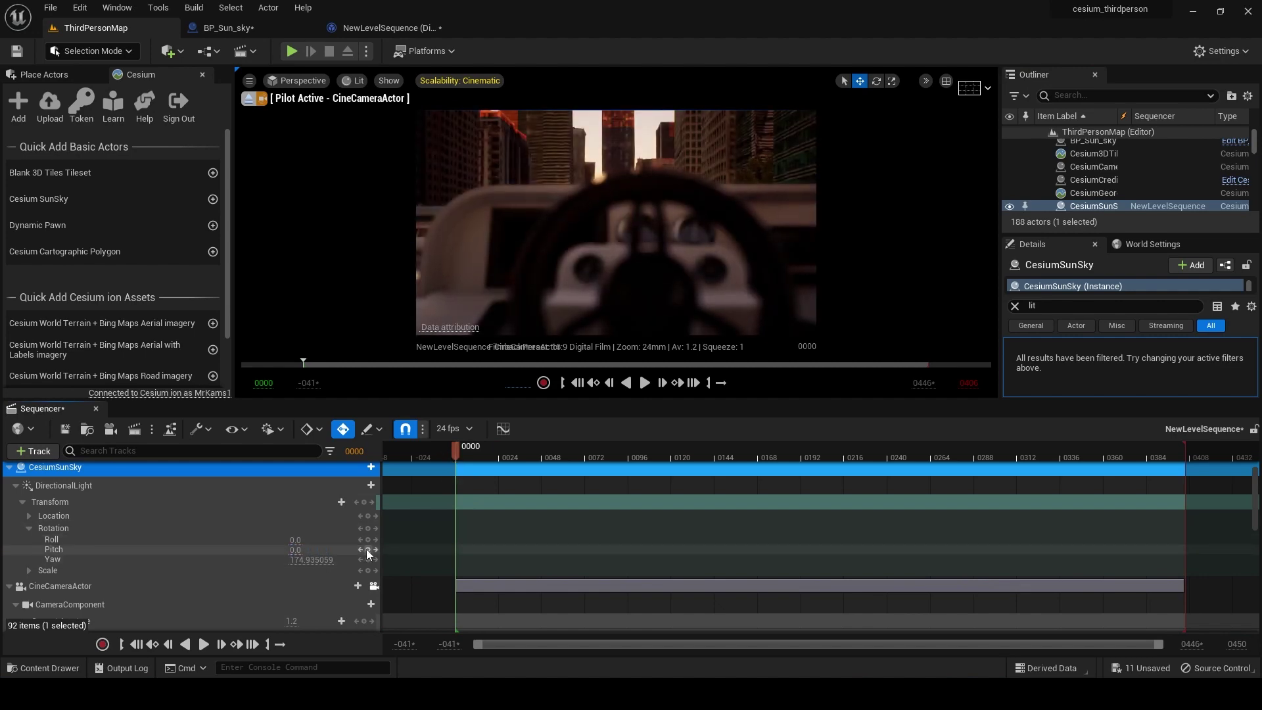
Step: Key the DirectionalLight's rotation pitch at -180 on frame 405 and scrub the sequence to preview the changing sunlight
{"action": "left_click_drag", "start_coordinate": [456, 453], "coordinate": [1032, 468]}
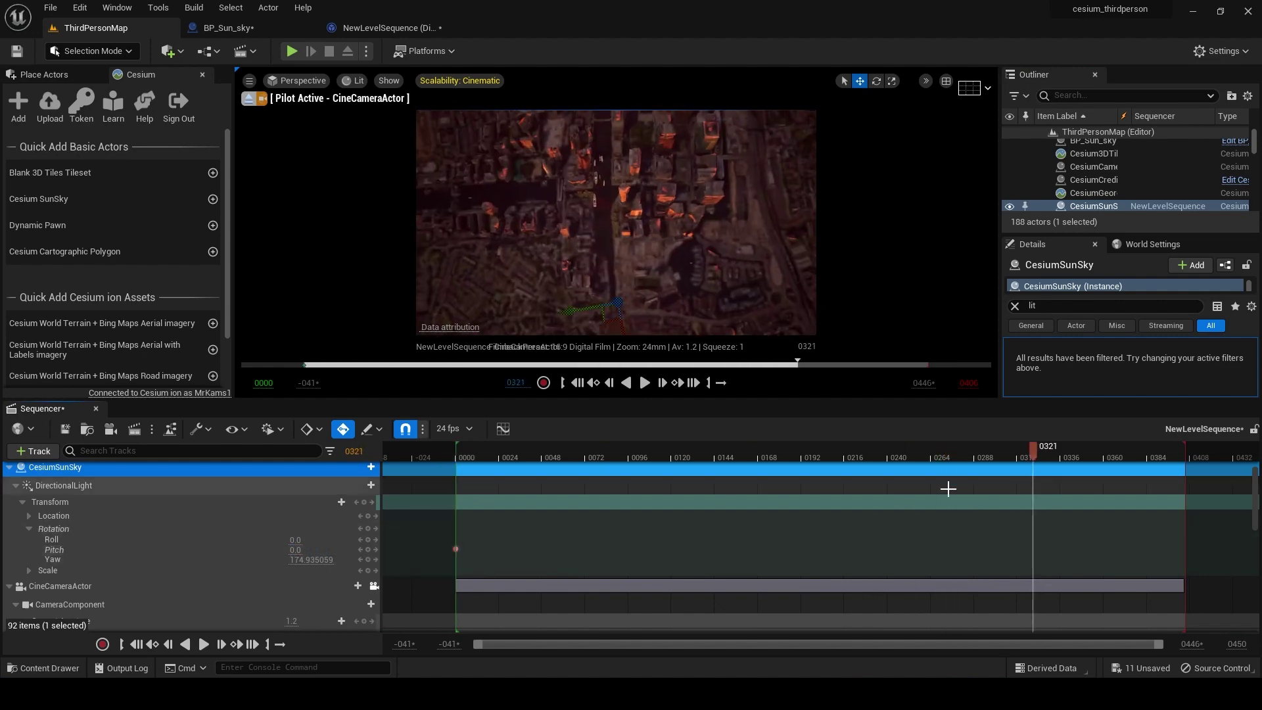
{"action": "left_click", "coordinate": [253, 644]}
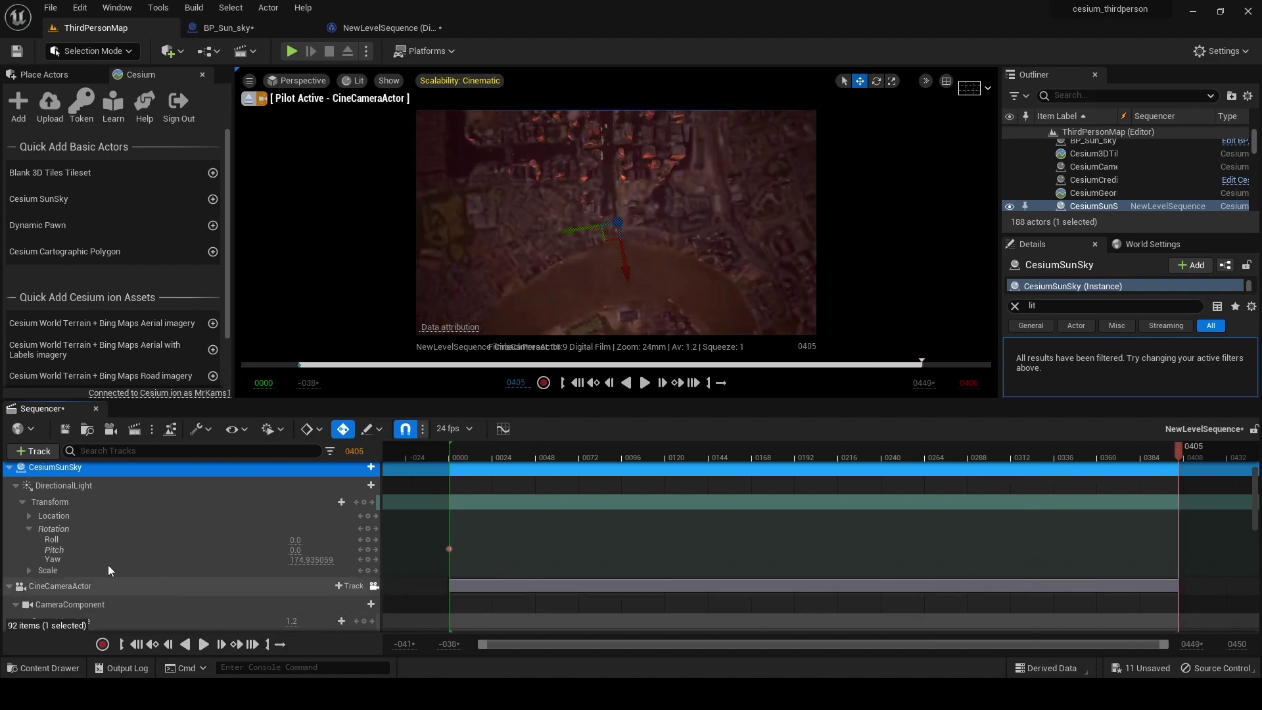
{"action": "left_click", "coordinate": [301, 550]}
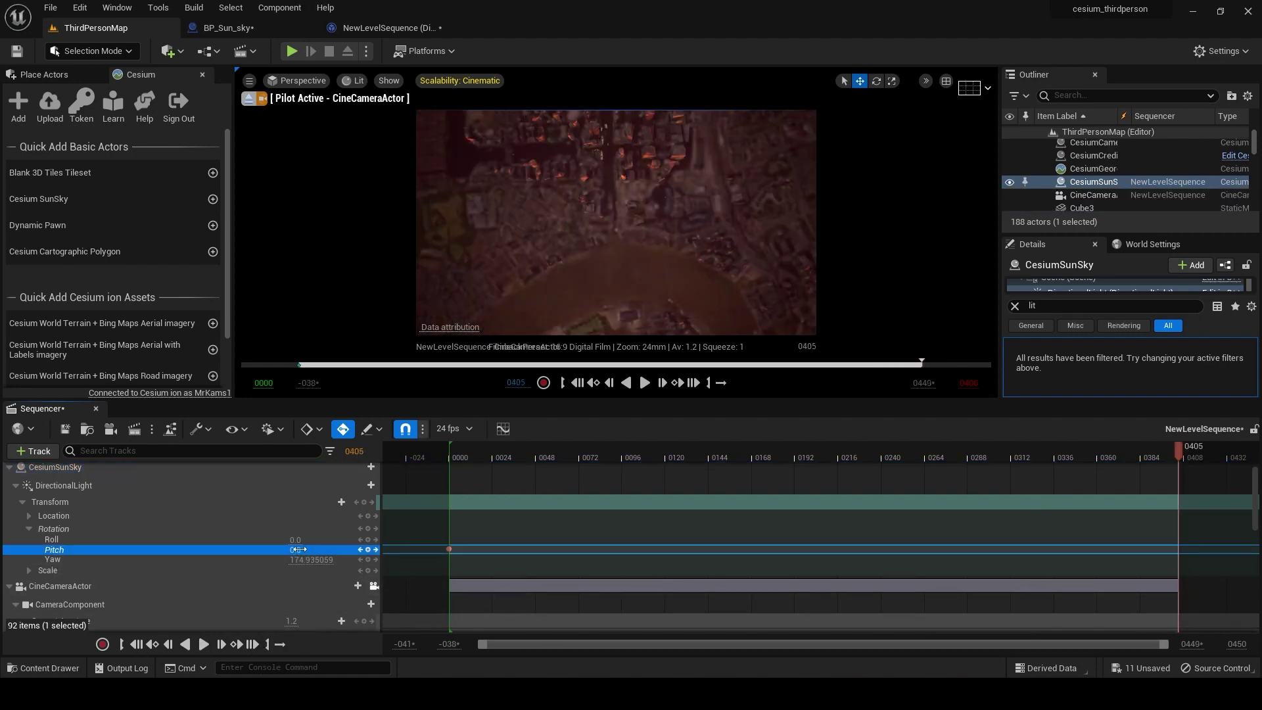
{"action": "left_click", "coordinate": [301, 549]}
{"action": "type", "text": "-180"}
{"action": "key", "text": "Return"}
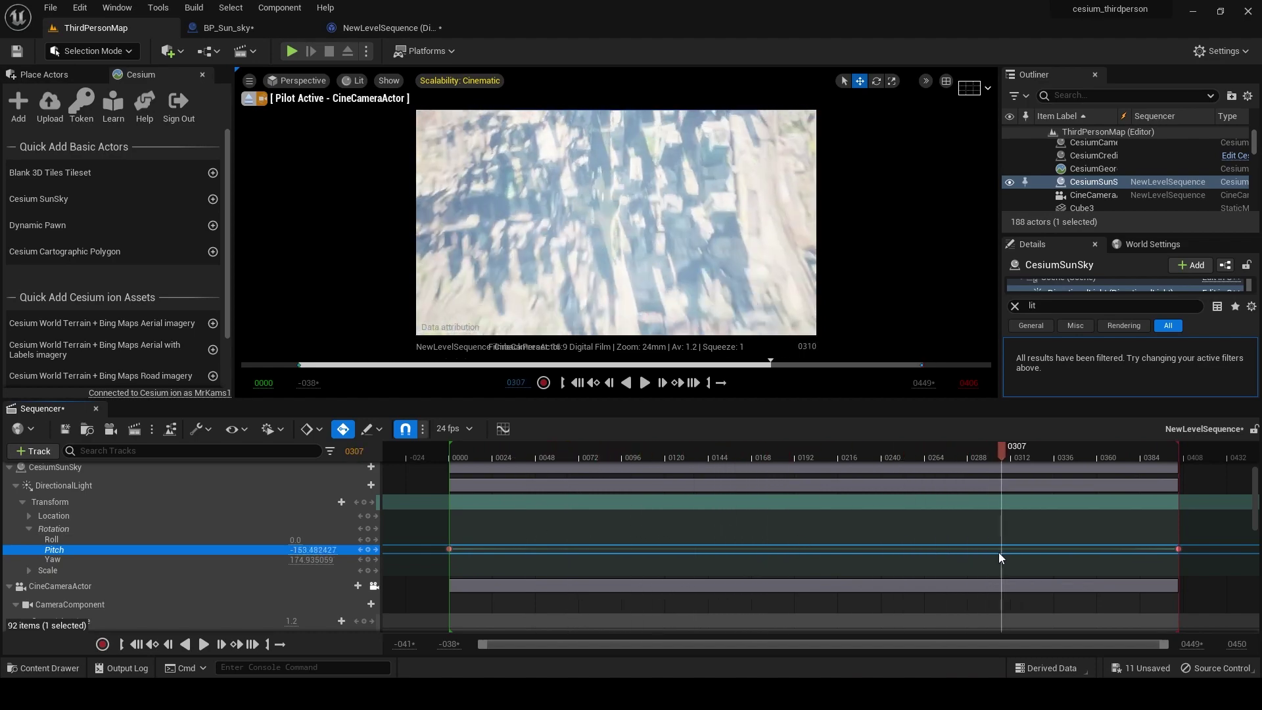
{"action": "left_click_drag", "start_coordinate": [527, 555], "coordinate": [695, 554]}
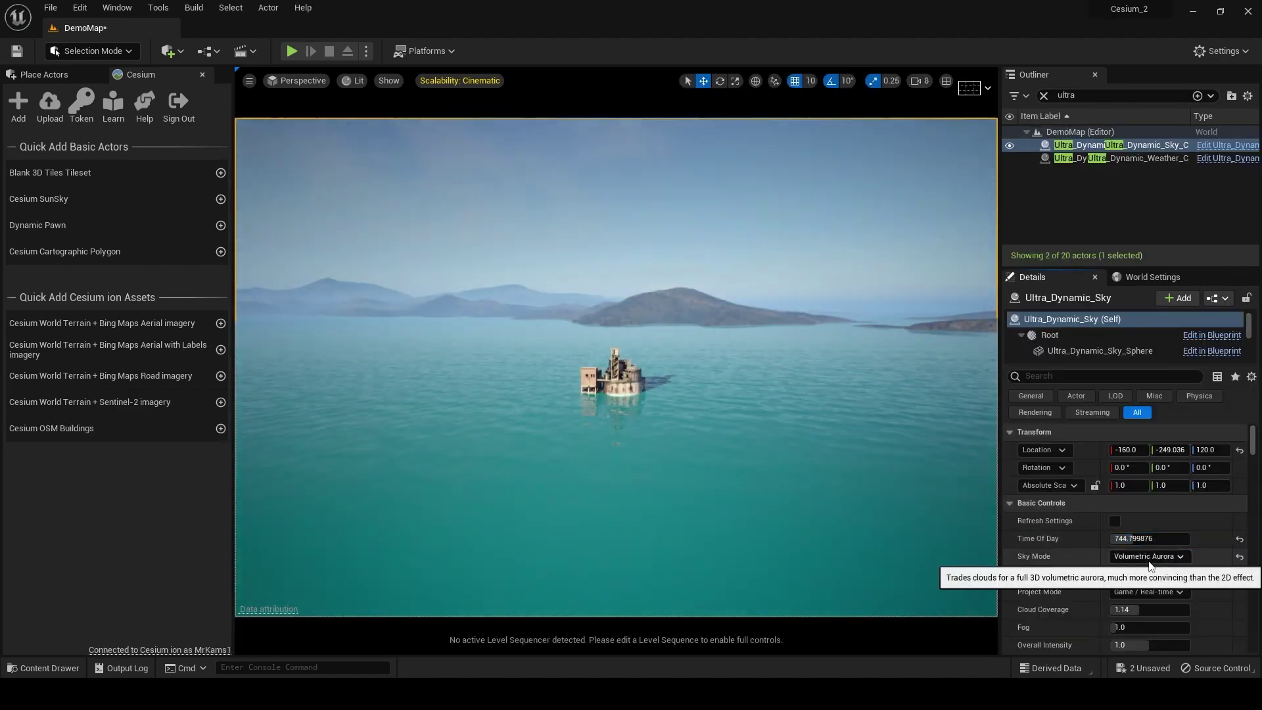
Step: In the DemoMap level, set Ultra_Dynamic_Sky's sky mode to 2D Dynamic Clouds
{"action": "left_click", "coordinate": [1170, 574]}
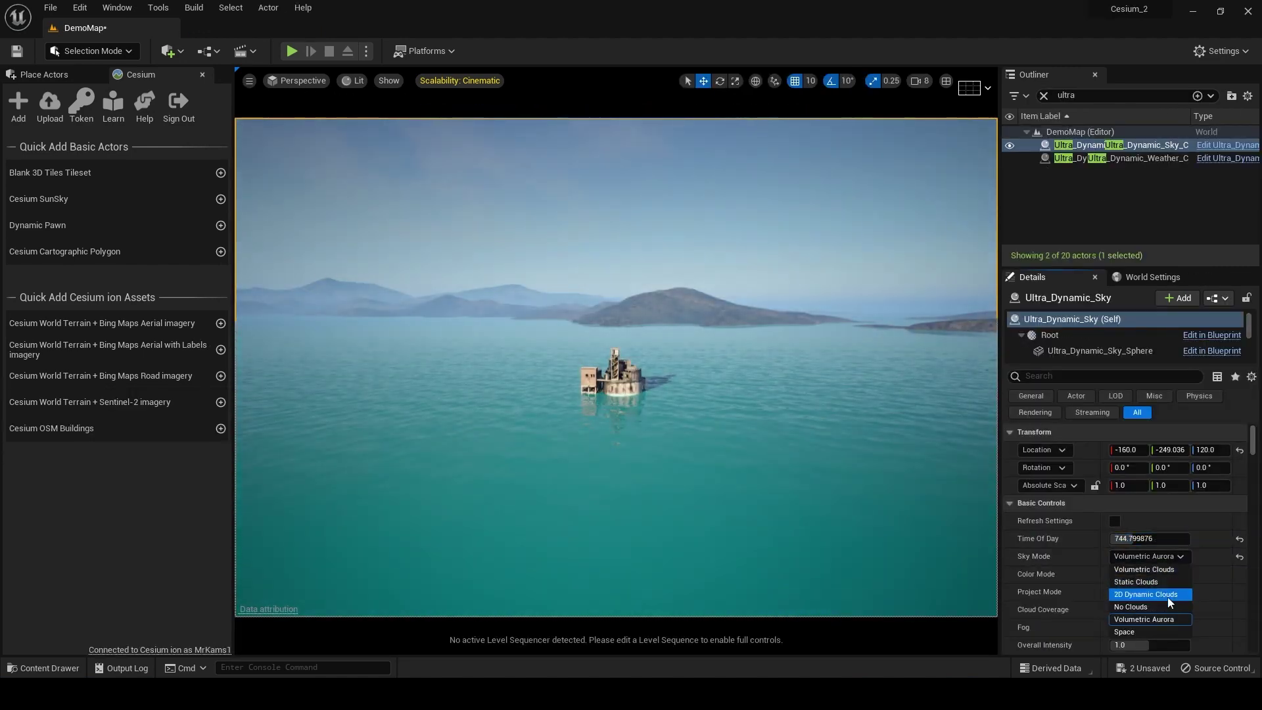
{"action": "left_click", "coordinate": [1167, 597]}
{"action": "right_click_drag", "start_coordinate": [813, 554], "coordinate": [812, 554]}
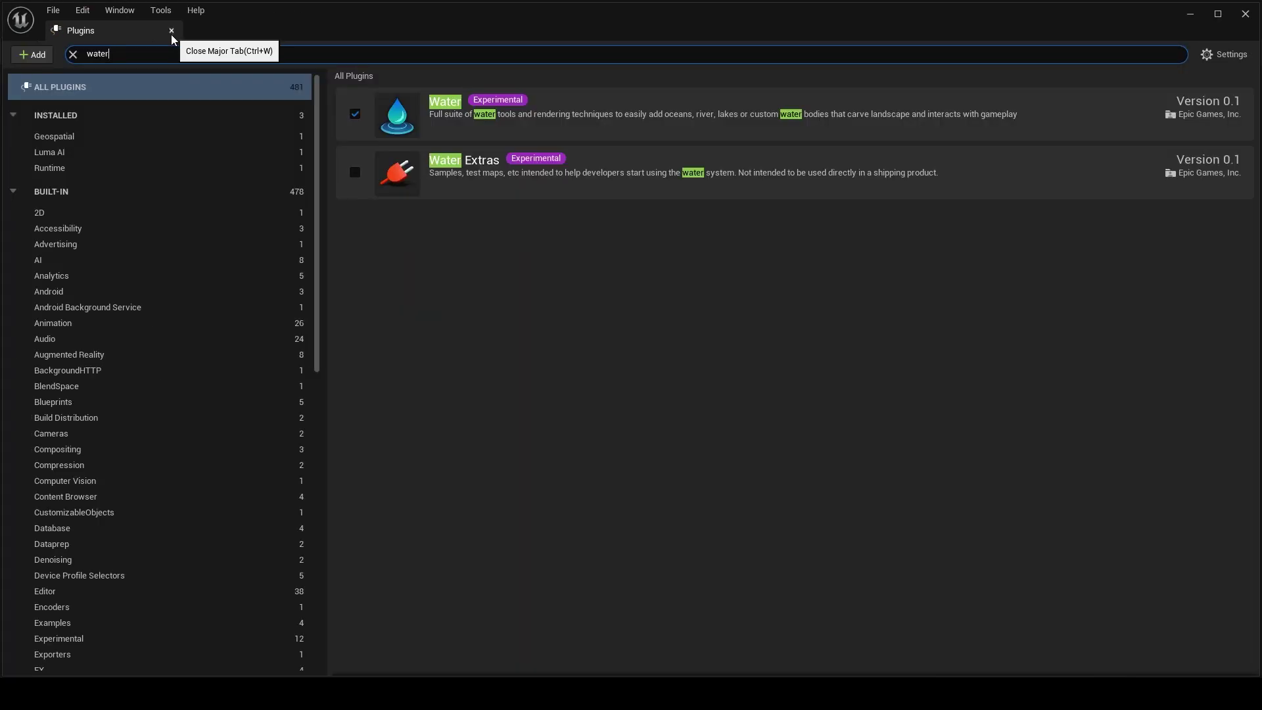
Step: Close the plugin browser, search the level's actors for "oce" and clear the search
{"action": "left_click", "coordinate": [171, 31]}
{"action": "left_click", "coordinate": [1053, 238]}
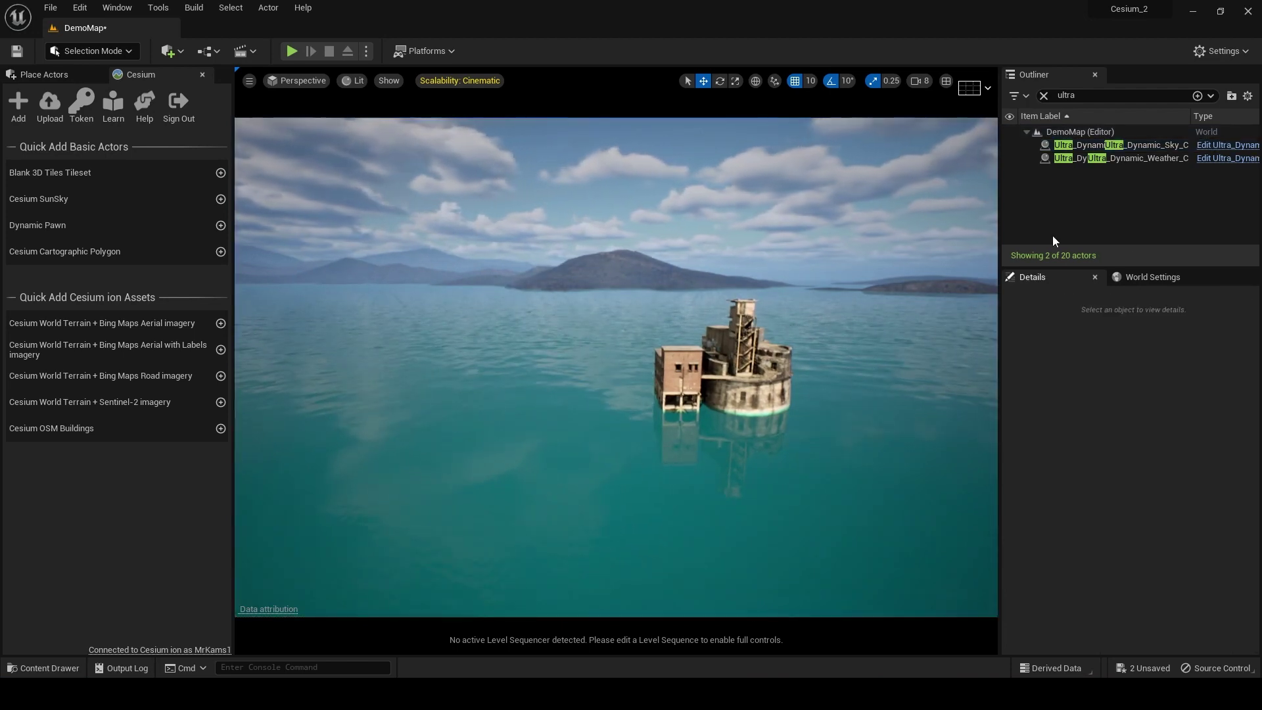
{"action": "left_click", "coordinate": [1043, 96]}
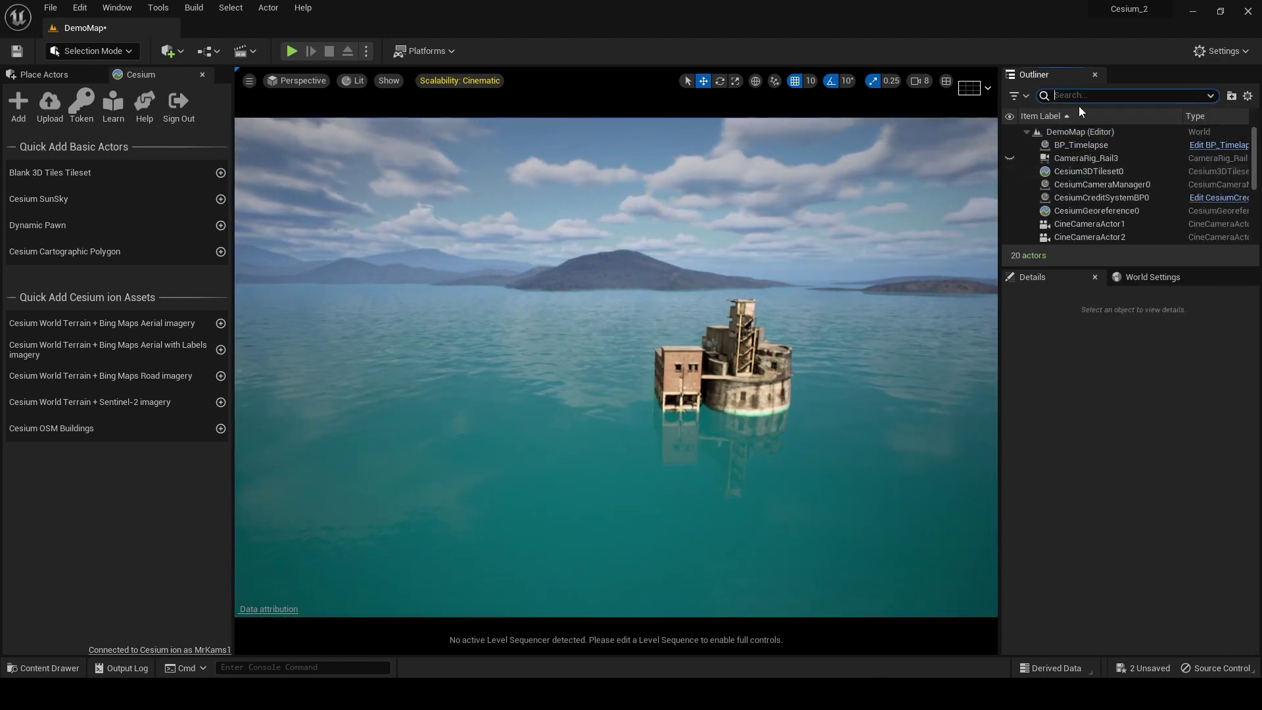
{"action": "type", "text": "oce"}
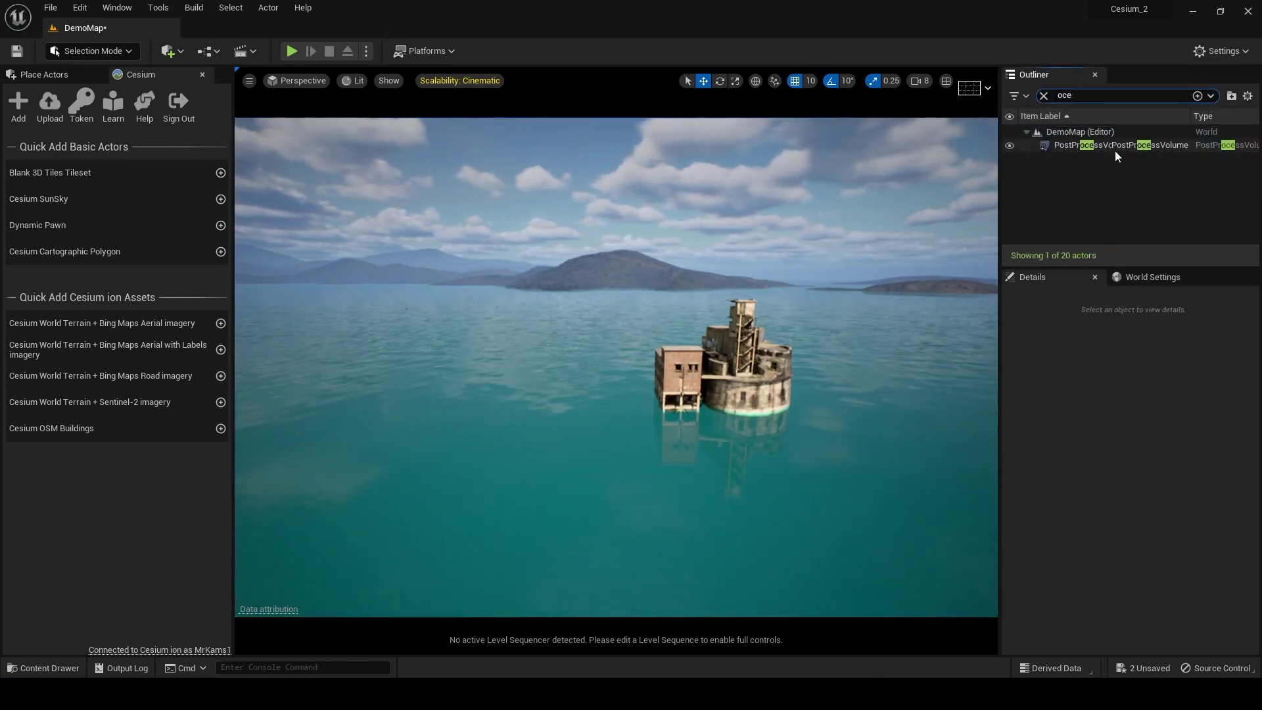
{"action": "left_click", "coordinate": [1043, 96]}
{"action": "key", "text": "alt+Tab"}
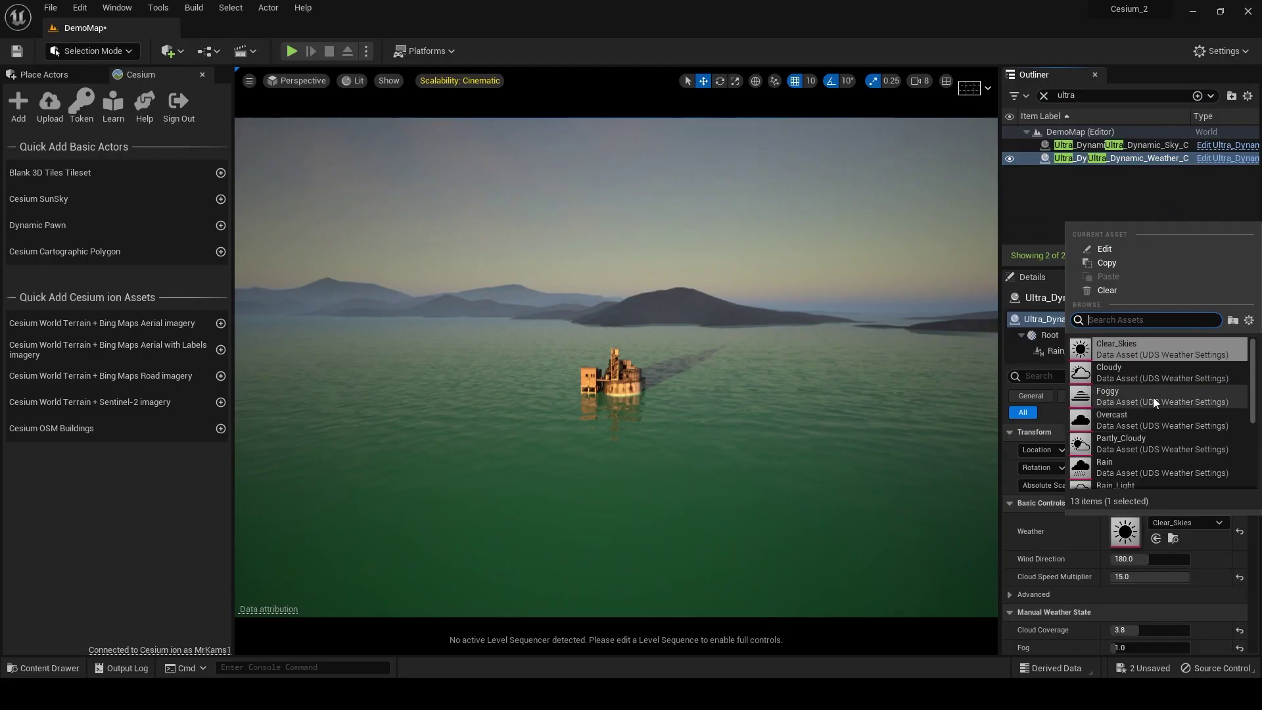
Step: Try the Foggy weather preset on Ultra_Dynamic_Weather, and switch it to Partly_Cloudy
{"action": "left_click", "coordinate": [1148, 392]}
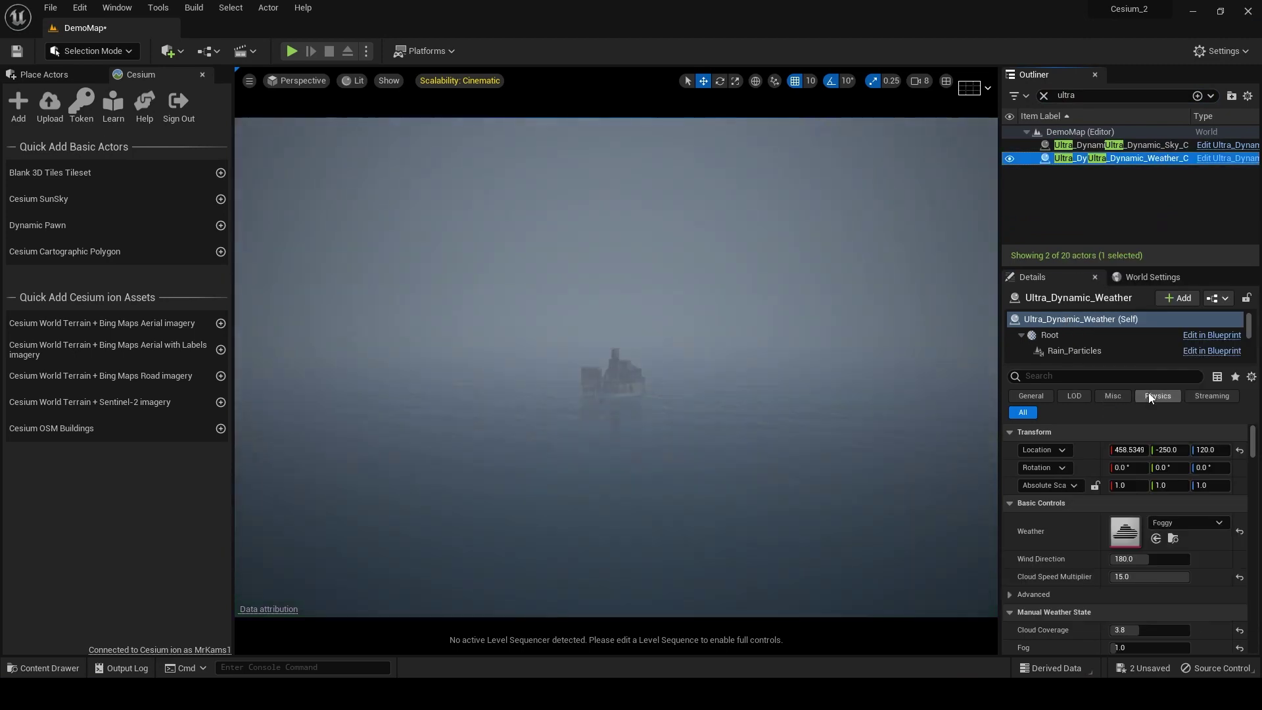
{"action": "left_click", "coordinate": [1203, 526]}
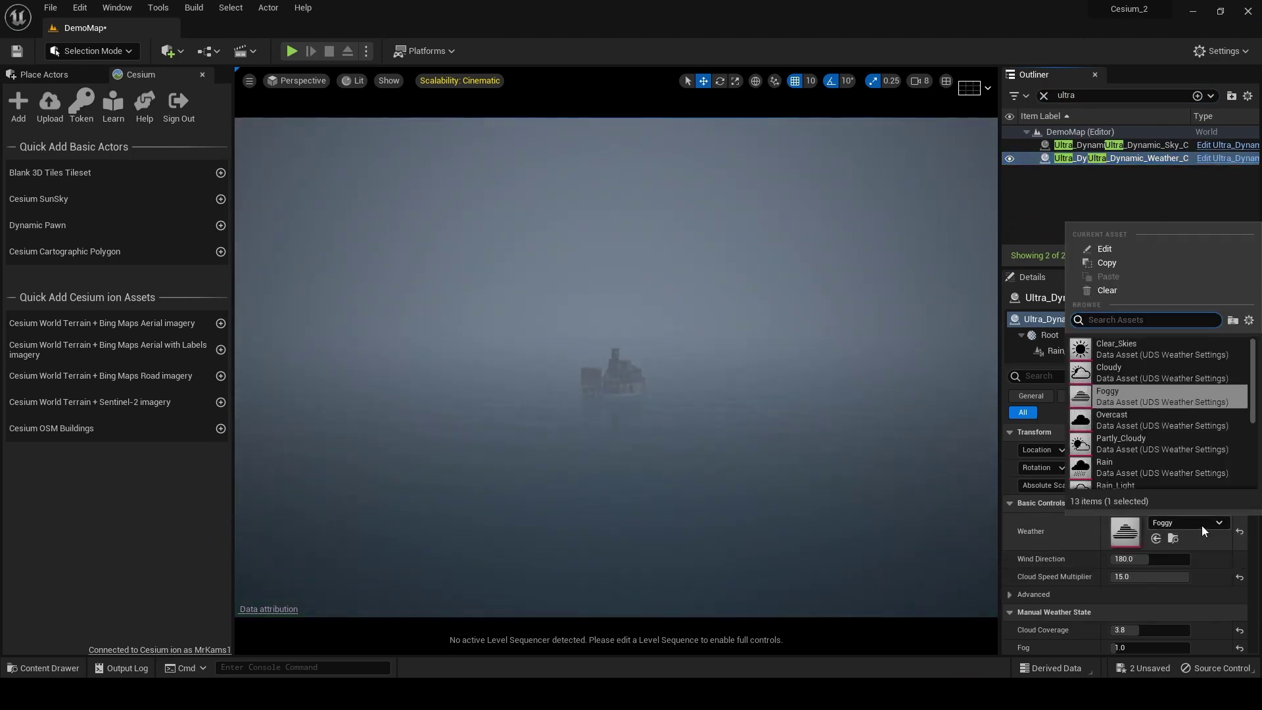
{"action": "left_click", "coordinate": [1122, 443]}
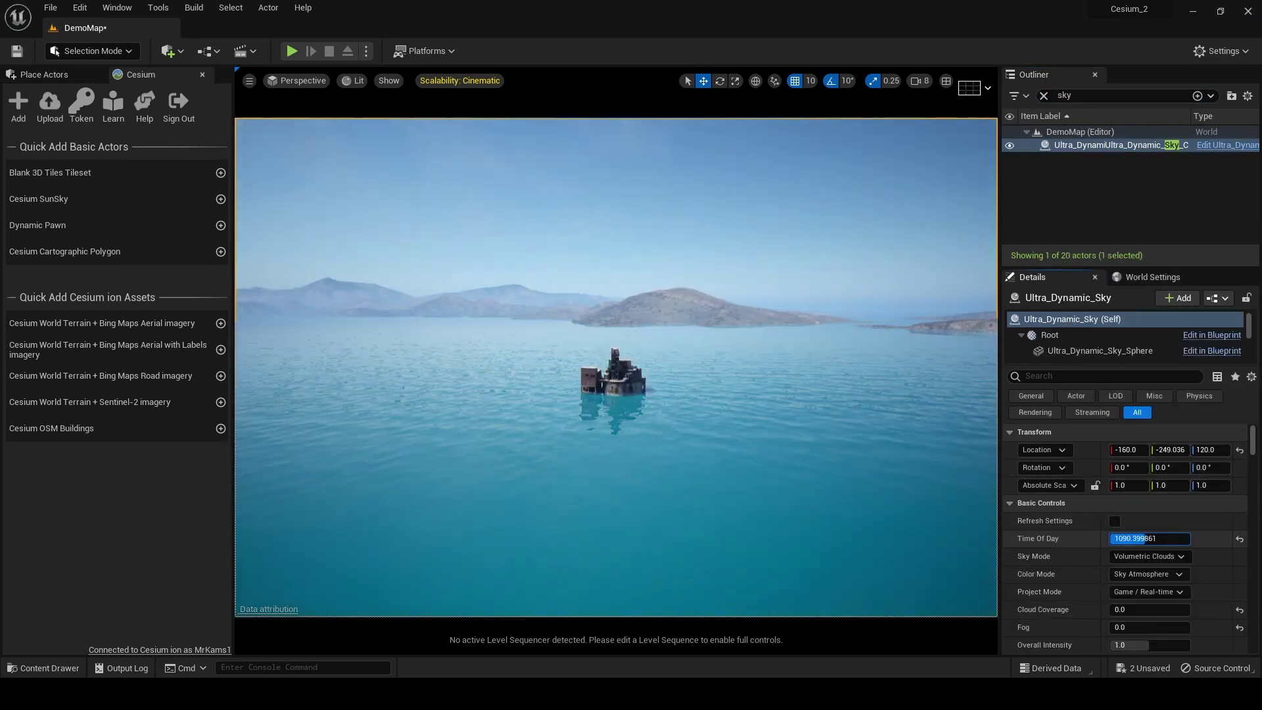
Step: Lower Ultra_Dynamic_Sky's time of day and open its sky mode options
{"action": "left_click_drag", "start_coordinate": [1155, 538], "coordinate": [1129, 538]}
{"action": "left_click", "coordinate": [1147, 556]}
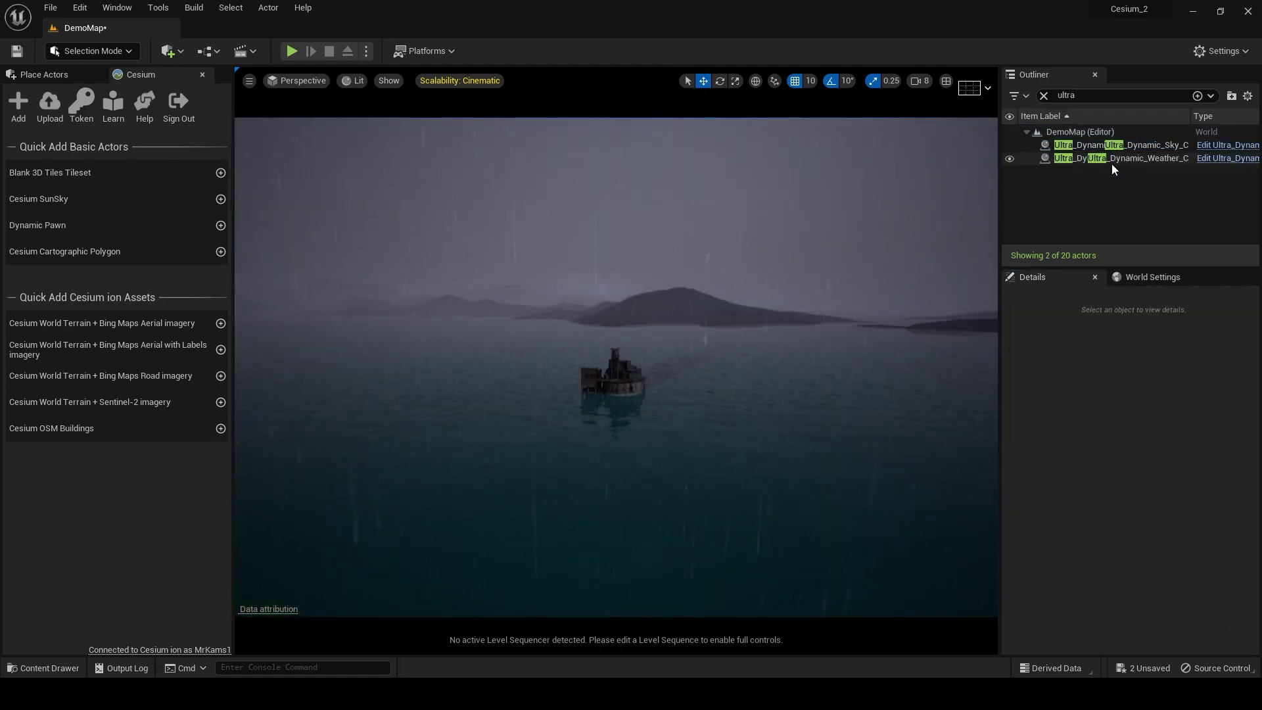
Step: Select the Ultra_Dynamic_Weather actor and open its weather preset choices
{"action": "left_click", "coordinate": [1110, 163]}
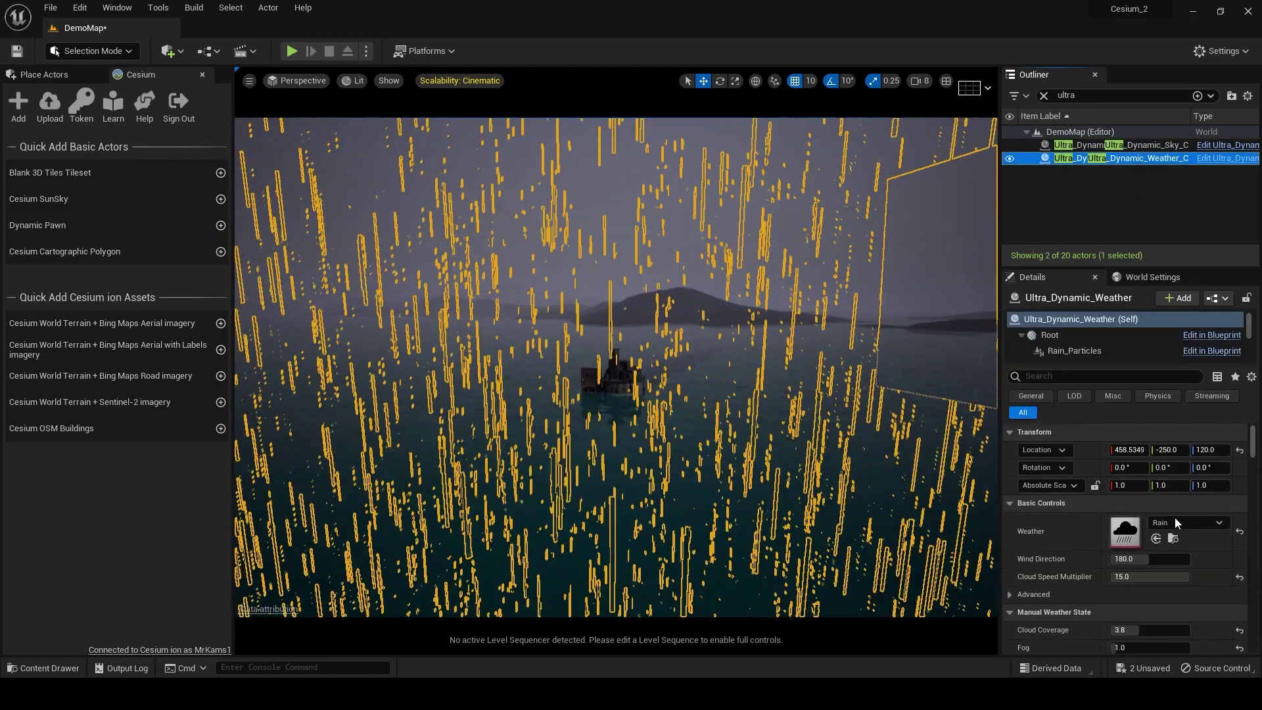
{"action": "left_click", "coordinate": [1174, 521]}
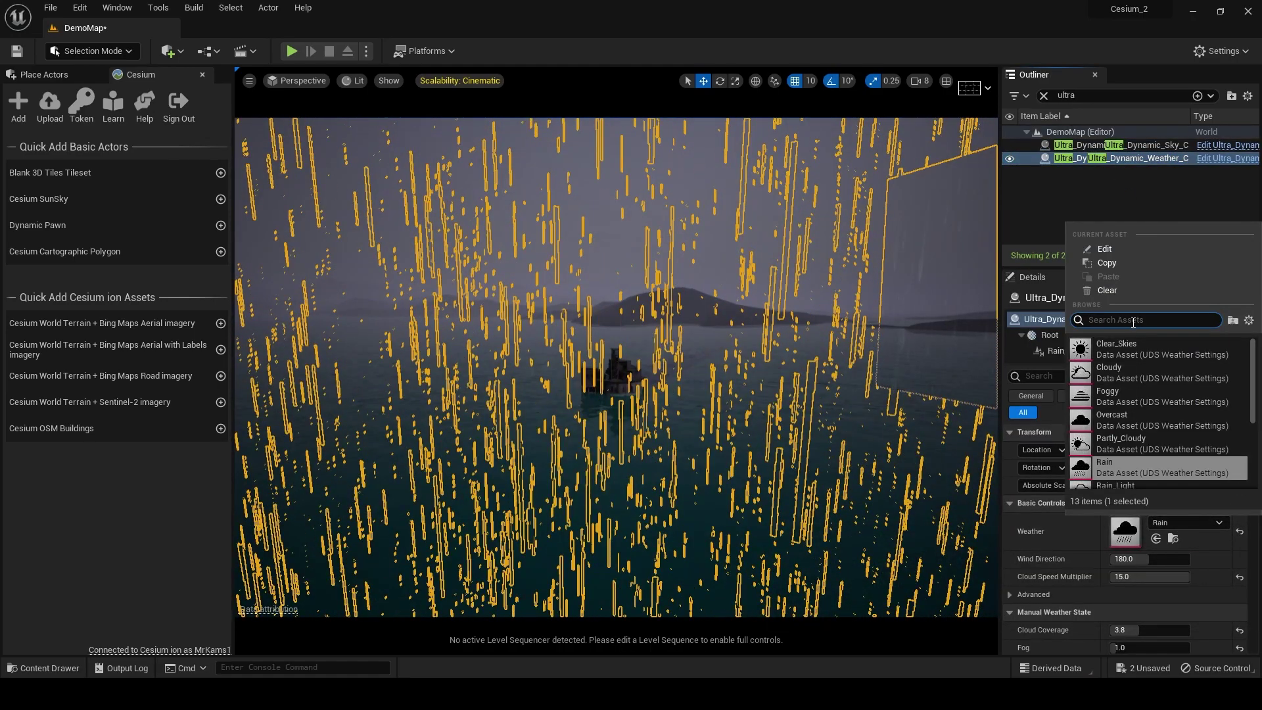